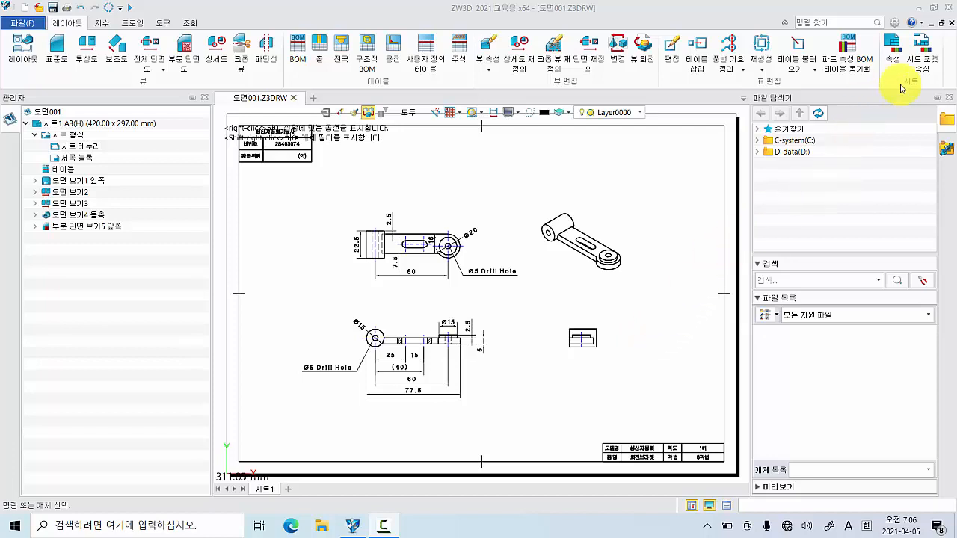
Close the open drawing and create a new part/assembly file named 파트001.Z3PRT with the default template
left_click(952, 26)
left_click(510, 323)
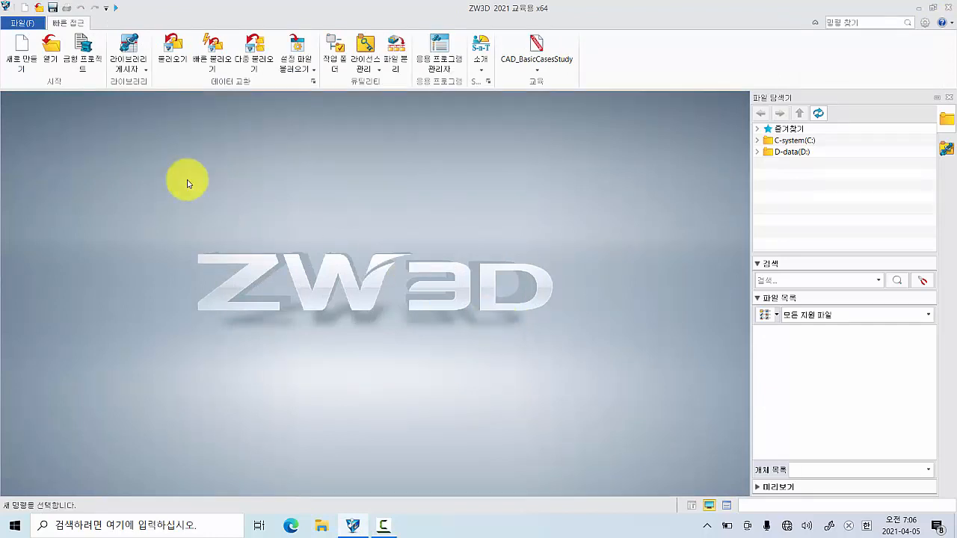
left_click(26, 53)
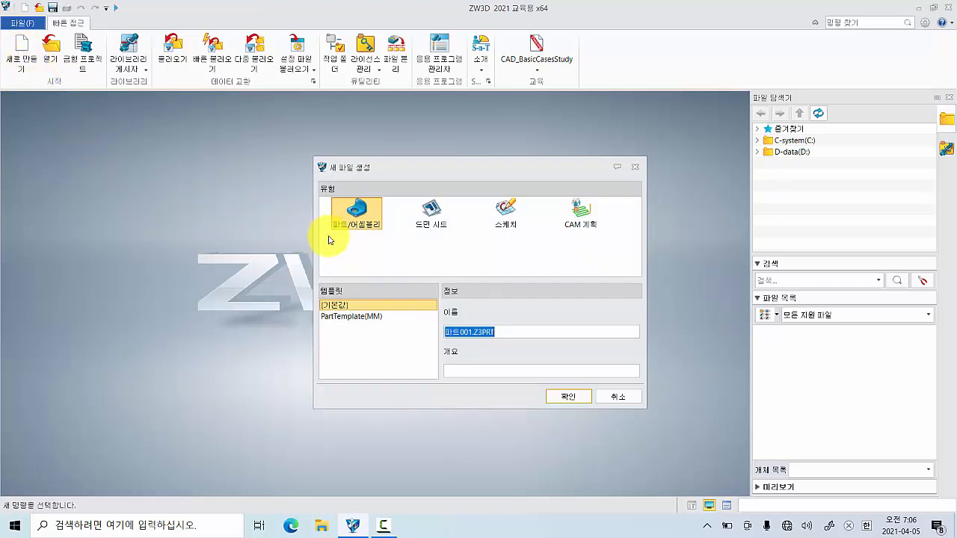
left_click(357, 216)
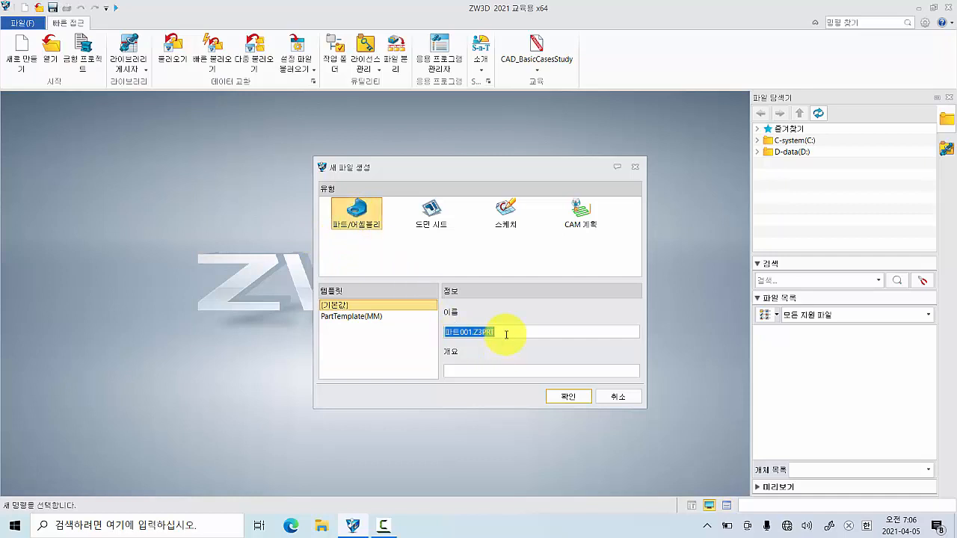
left_click(506, 334)
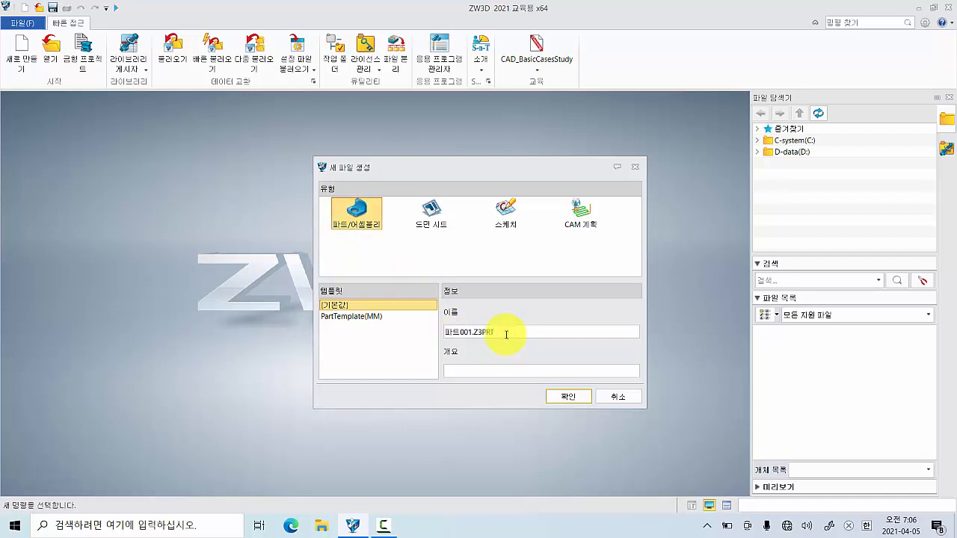
left_click(570, 397)
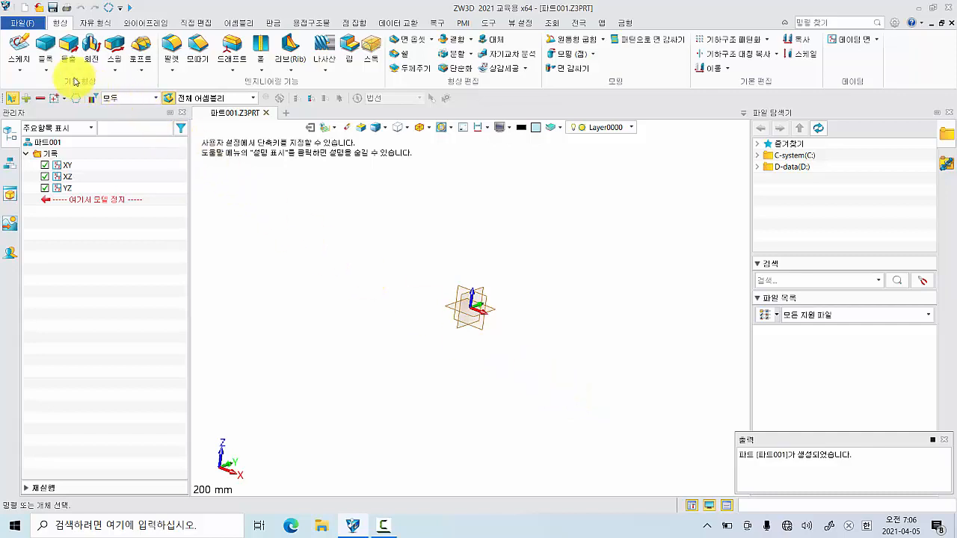
Start a new sketch on the XY datum plane
left_click(21, 43)
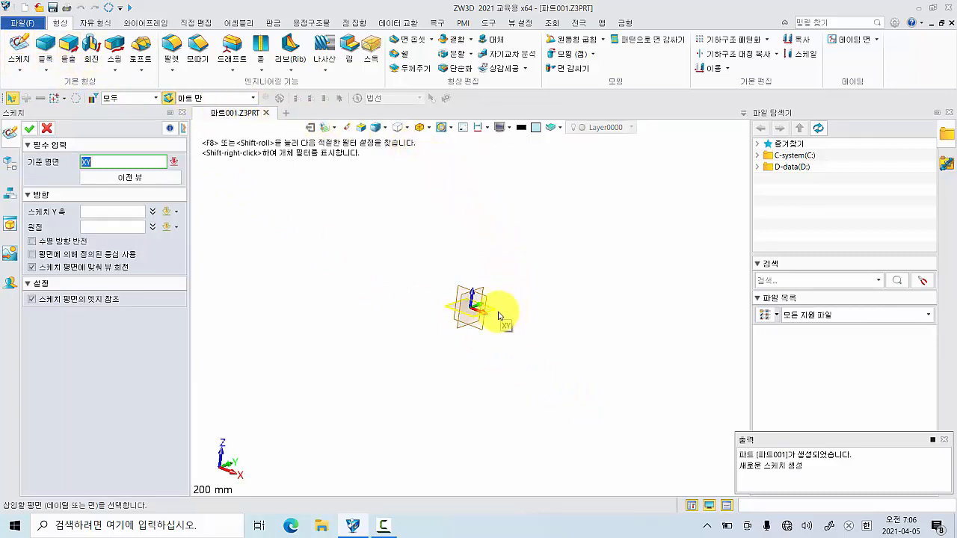
left_click(495, 315)
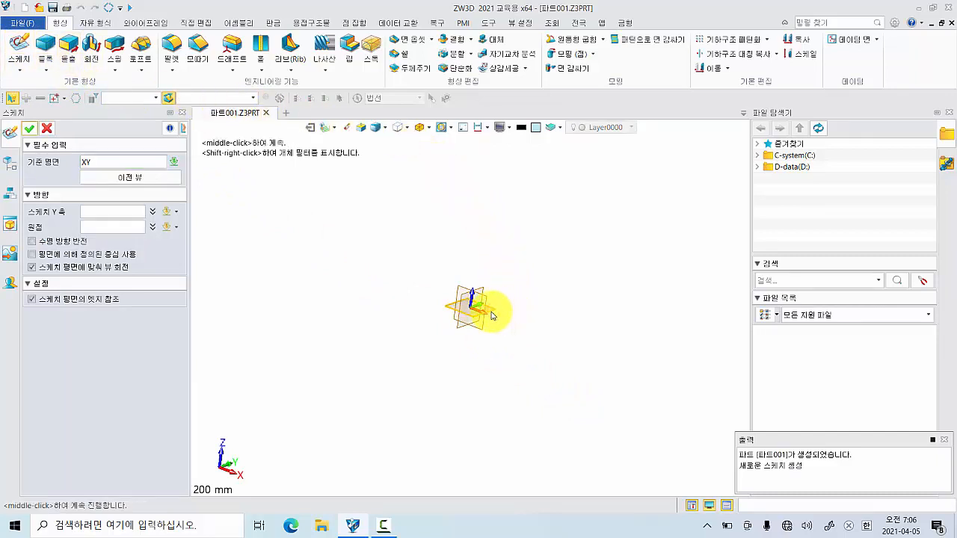
left_click(31, 130)
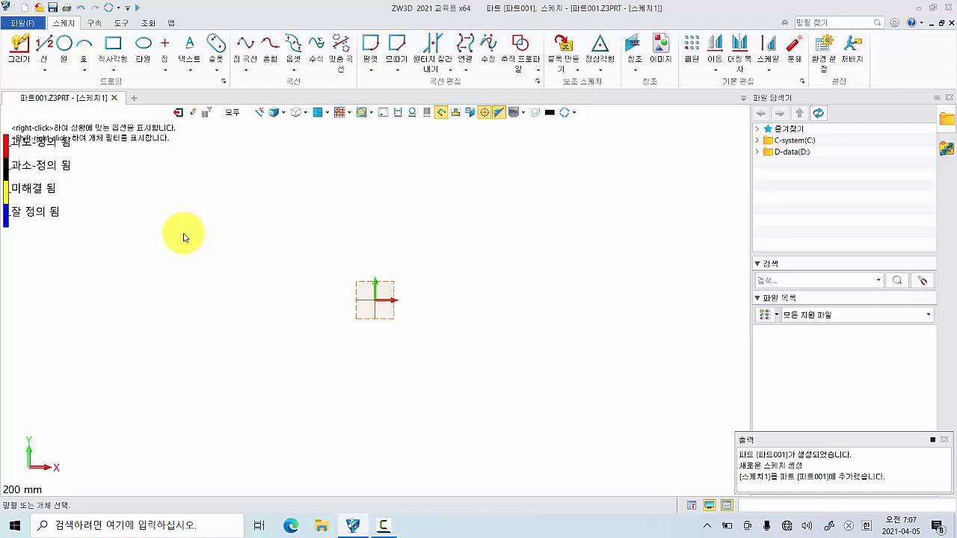
Sketch a two-corner rectangle about 75.5 mm wide and 44.2 mm high, with its lower-left corner at the origin
left_click(113, 46)
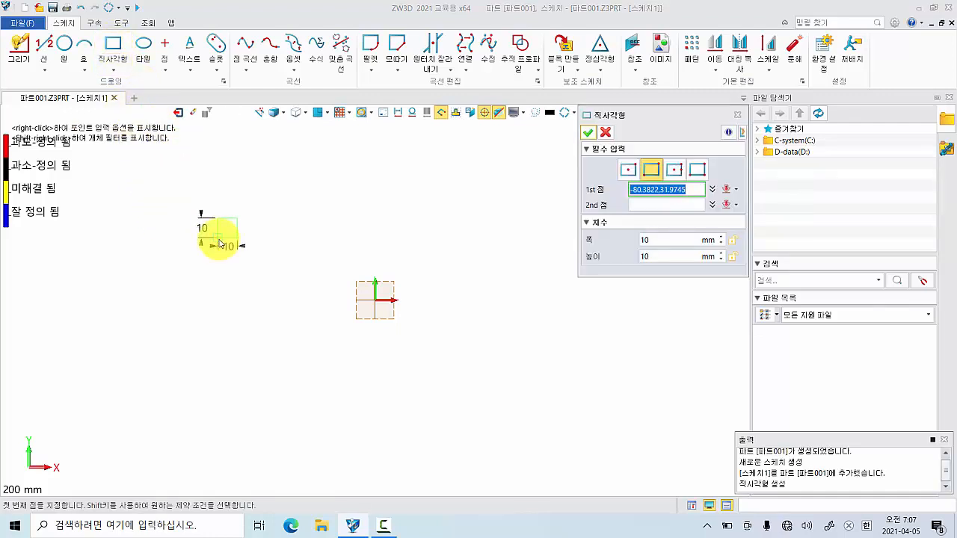
left_click(376, 302)
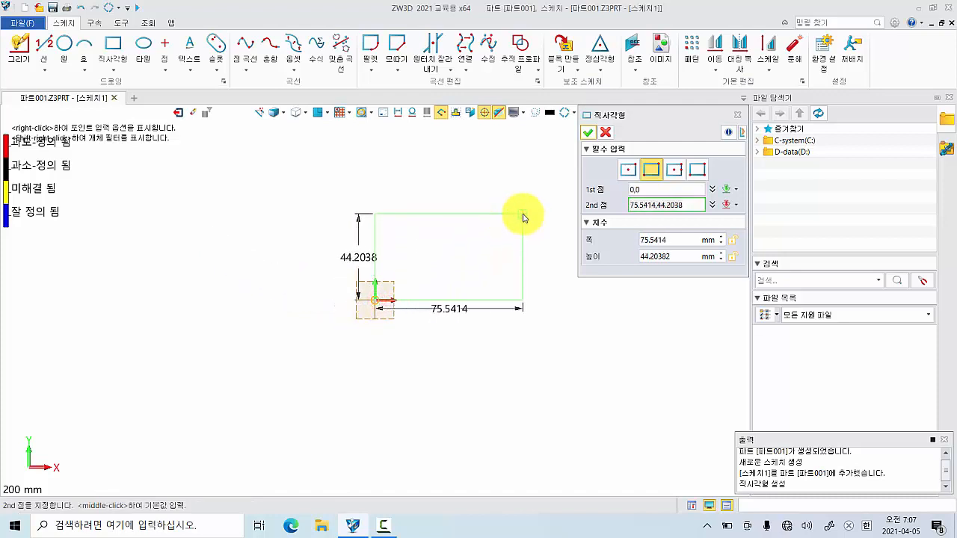
left_click(524, 216)
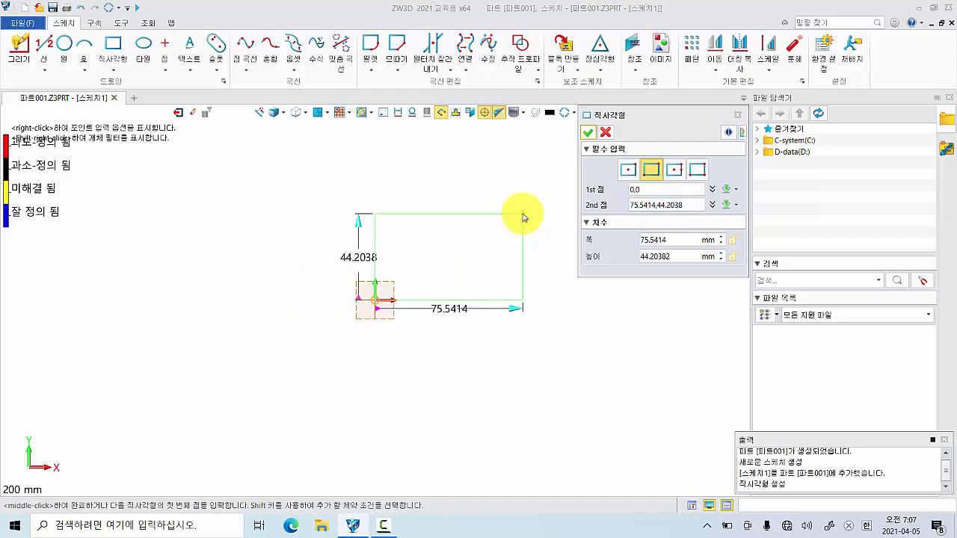
left_click(590, 135)
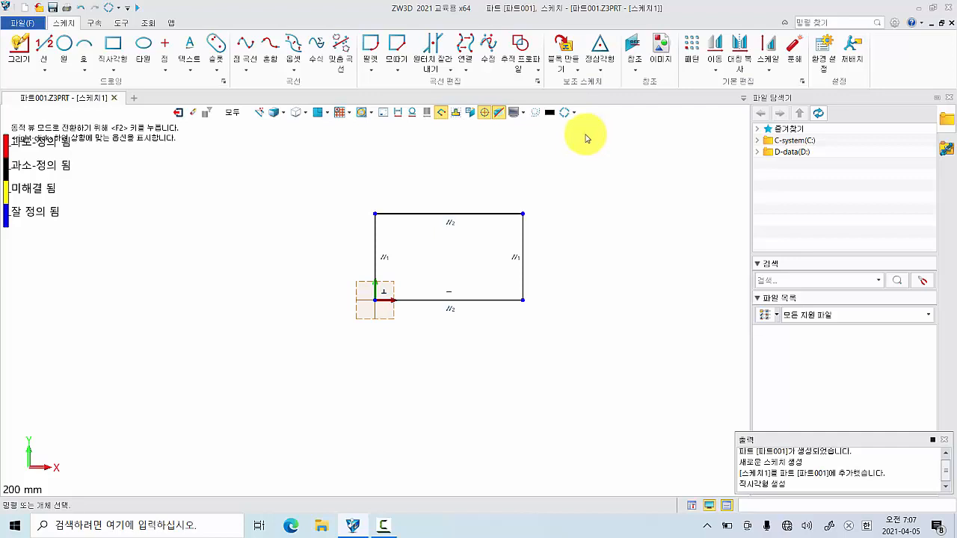
Add a quick dimension between the rectangle's two vertical sides above the profile and set the width to 60 mm
right_click(270, 216)
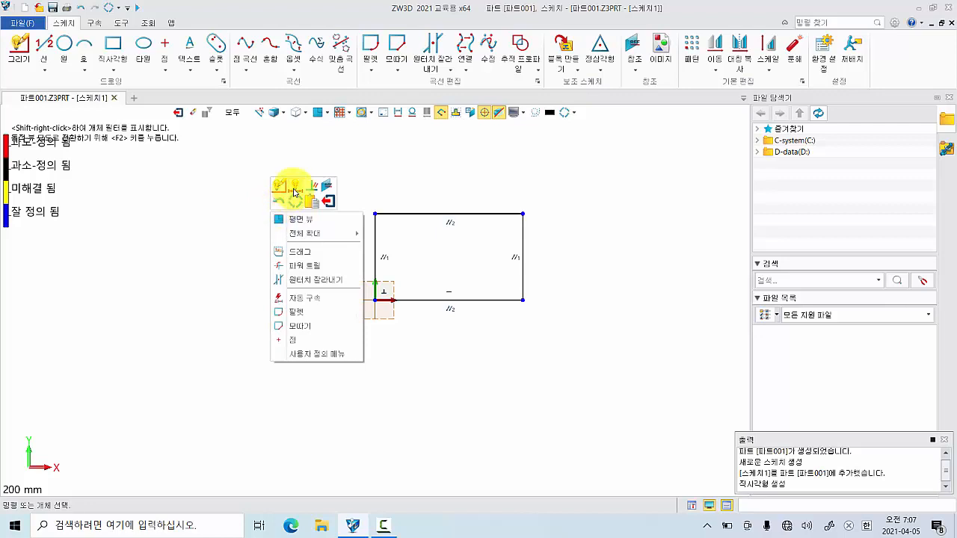
left_click(295, 193)
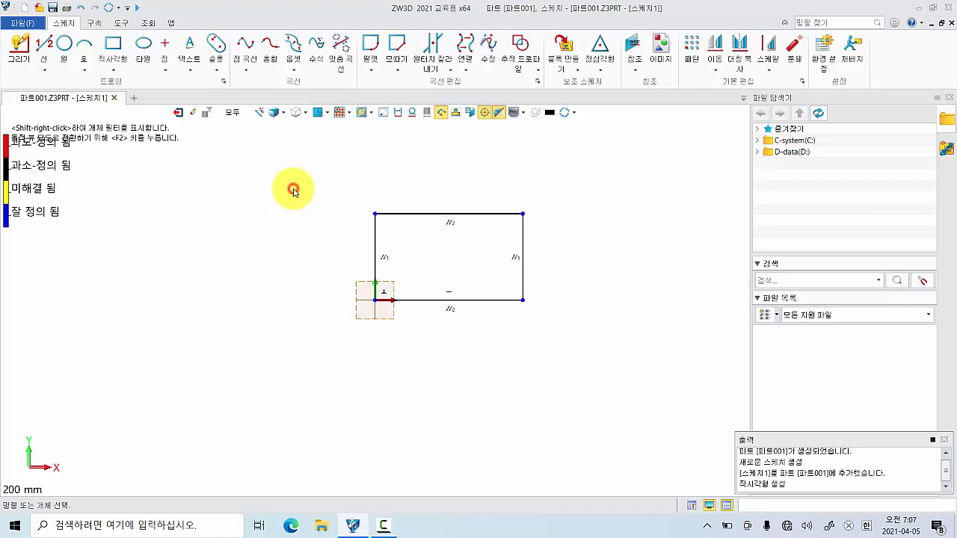
left_click(368, 243)
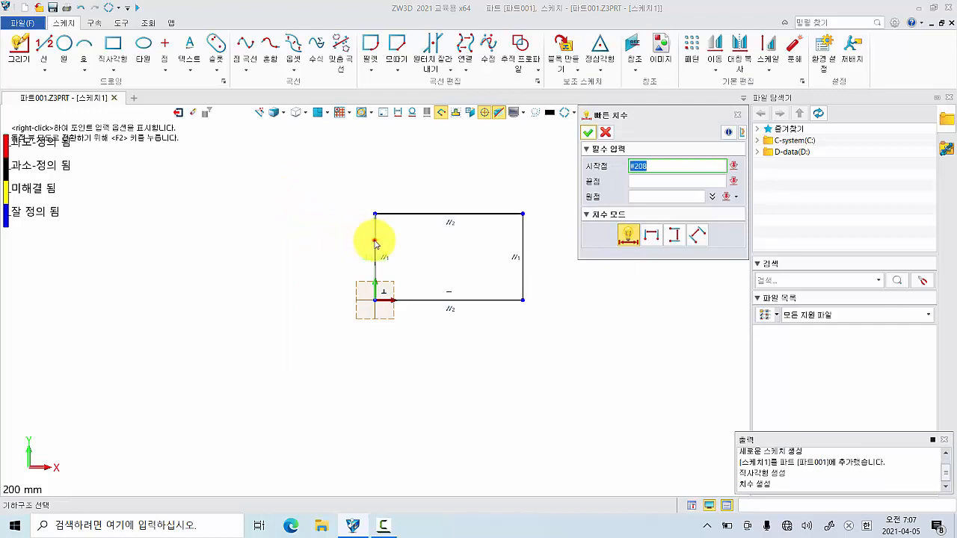
left_click(516, 244)
left_click(458, 196)
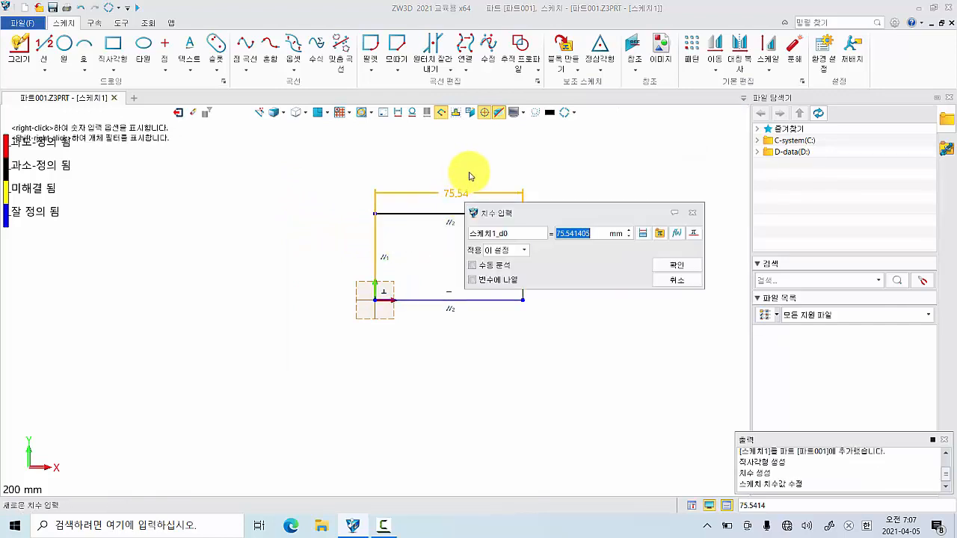
type("60")
key("Return")
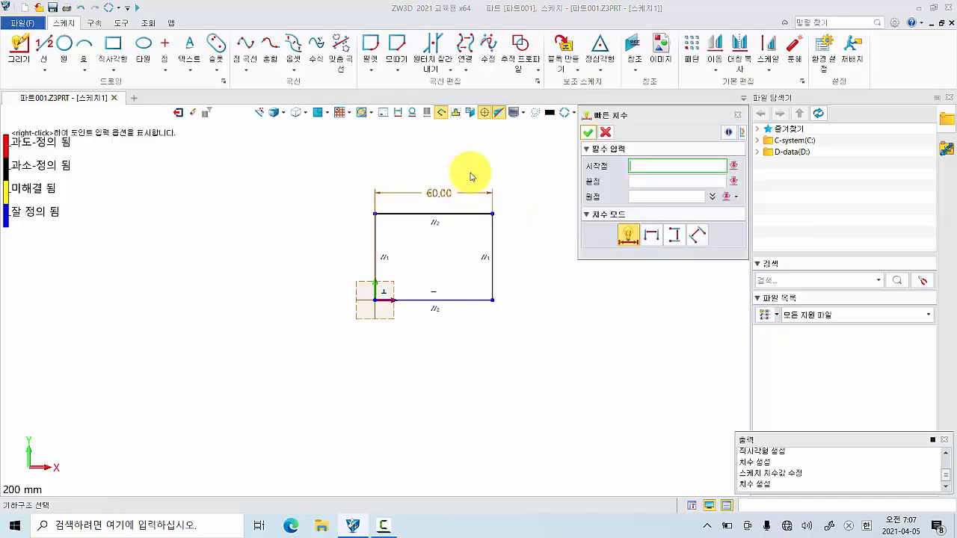
Dimension the rectangle's height beside its right edge, set it to 15 mm, and exit the sketch
left_click(460, 215)
left_click(465, 300)
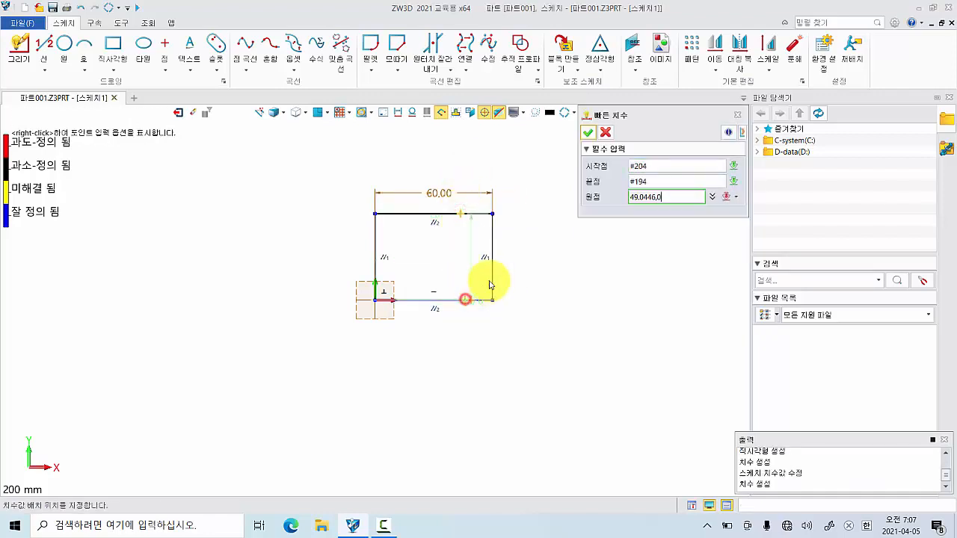
left_click(514, 258)
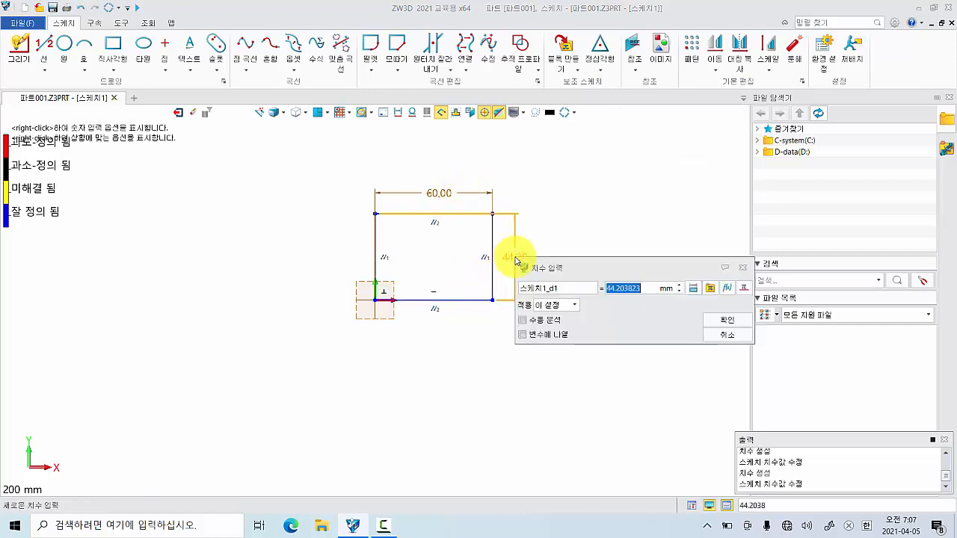
type("15")
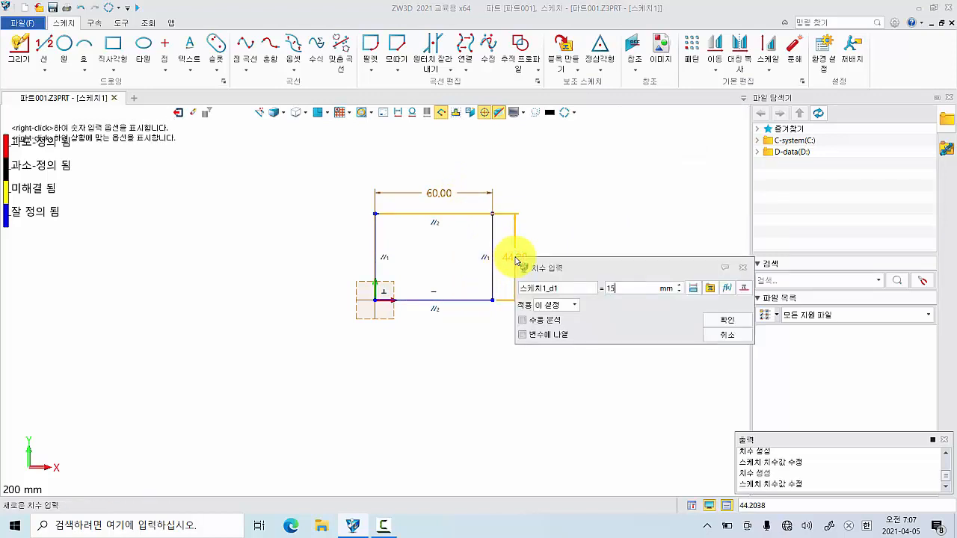
key("Return")
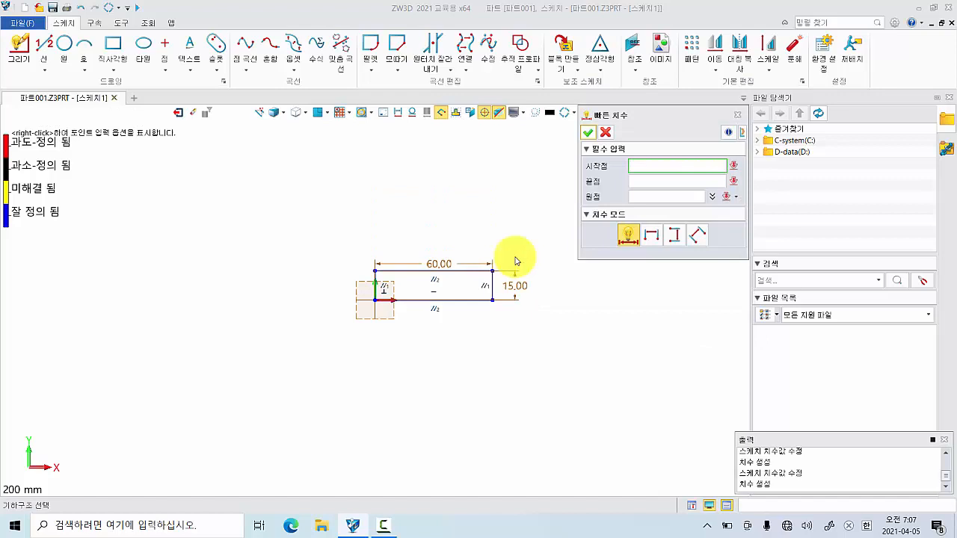
left_click(587, 135)
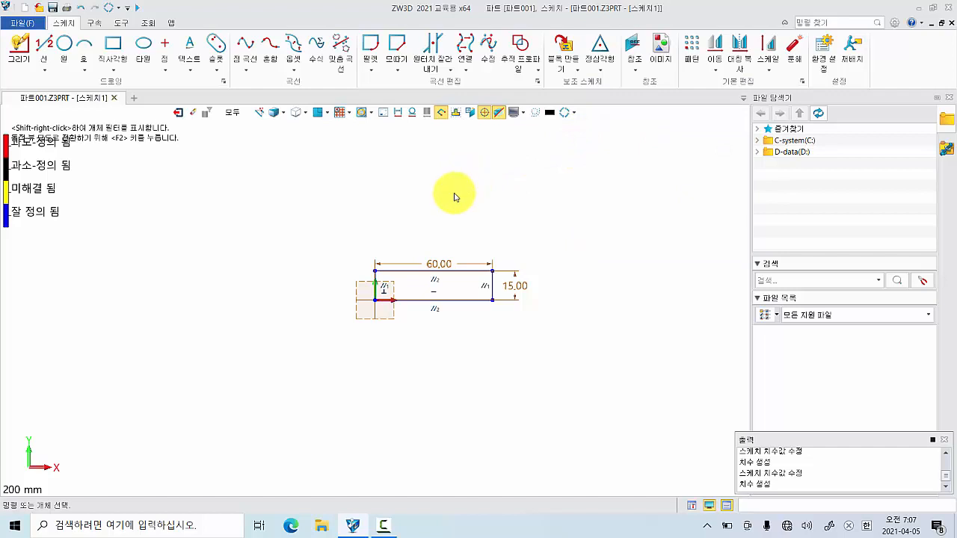
right_click(454, 197)
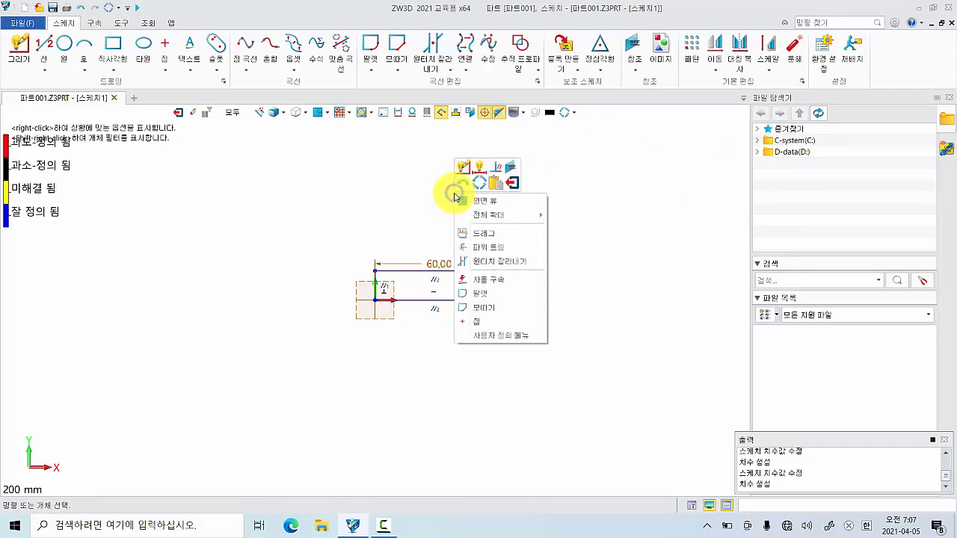
left_click(514, 188)
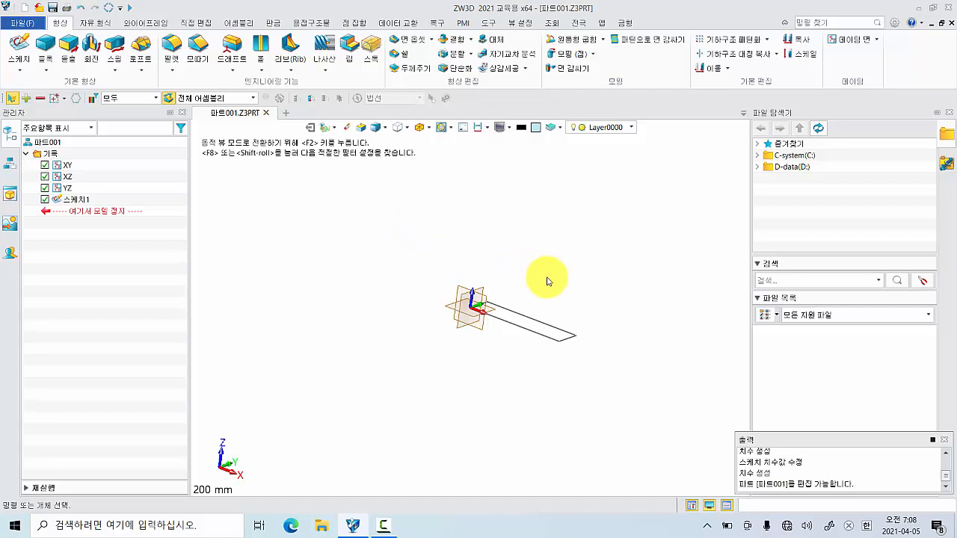
scroll(547, 282, "up", 2)
scroll(547, 281, "down", 2)
scroll(548, 281, "up", 3)
scroll(547, 282, "down", 2)
middle_click_drag(548, 282, 508, 269)
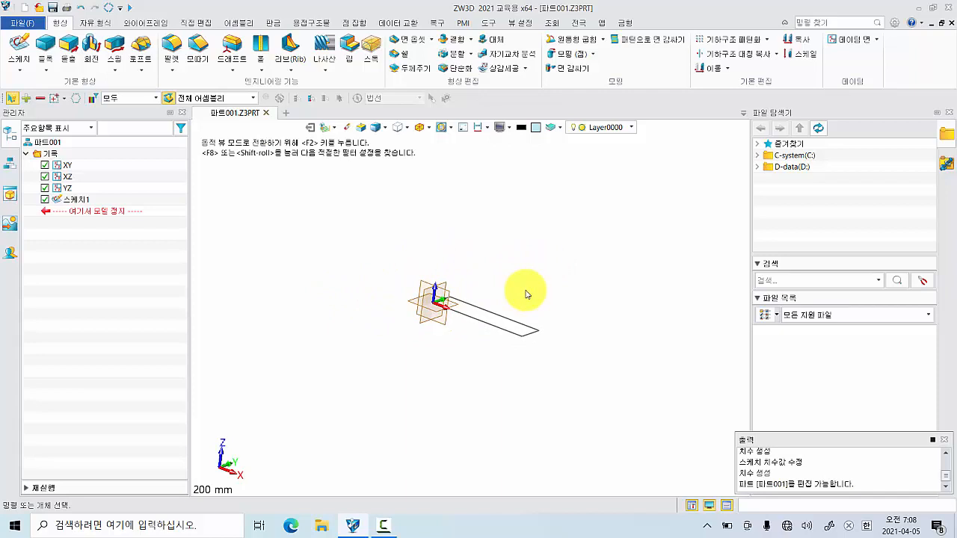
right_click_drag(526, 293, 519, 271)
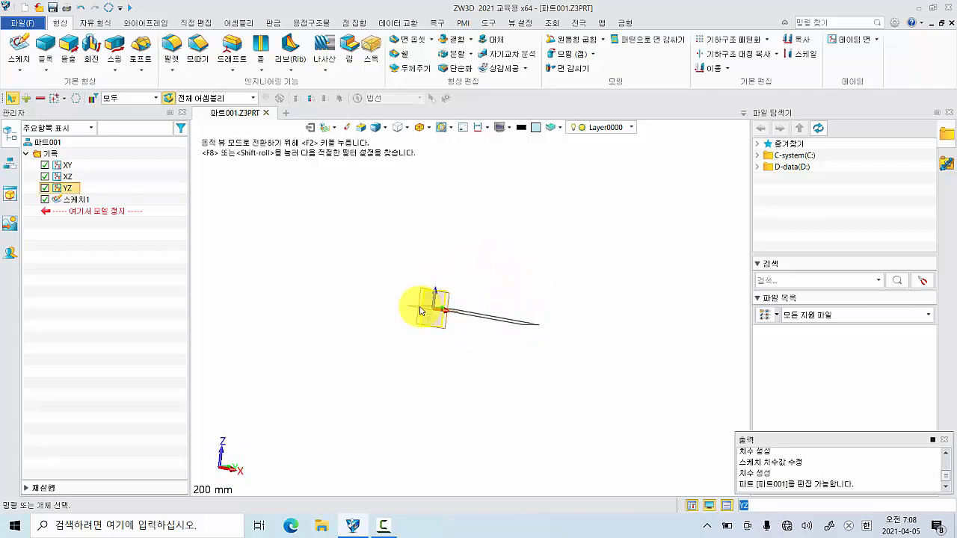
right_click_drag(421, 311, 527, 267)
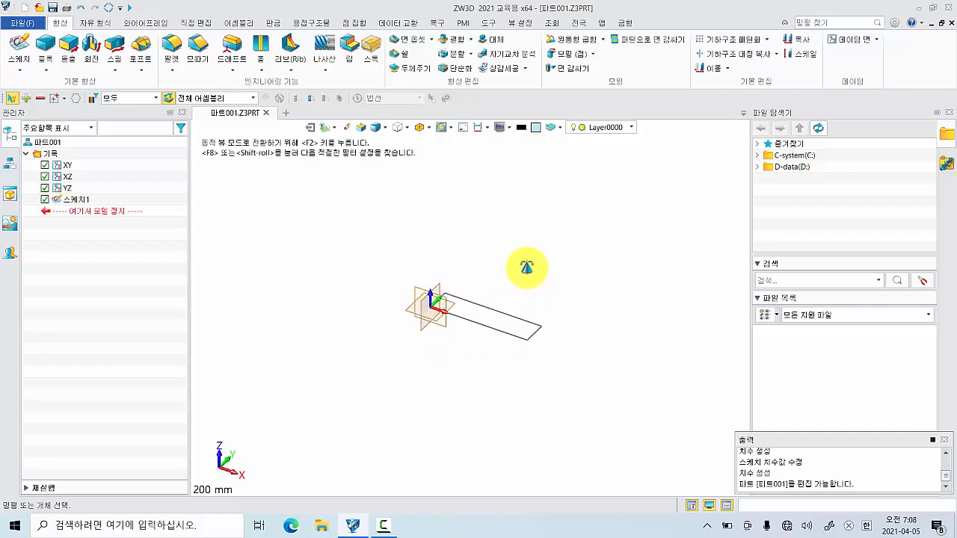
Examine the mouse and modifier-key assignments for panning, rotating and zooming in the user customization settings
right_click(903, 60)
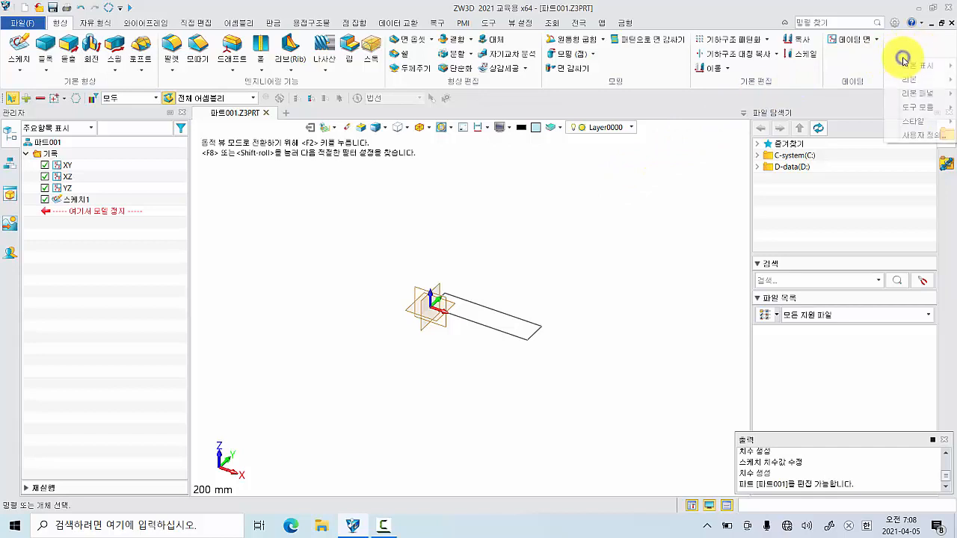
left_click(919, 138)
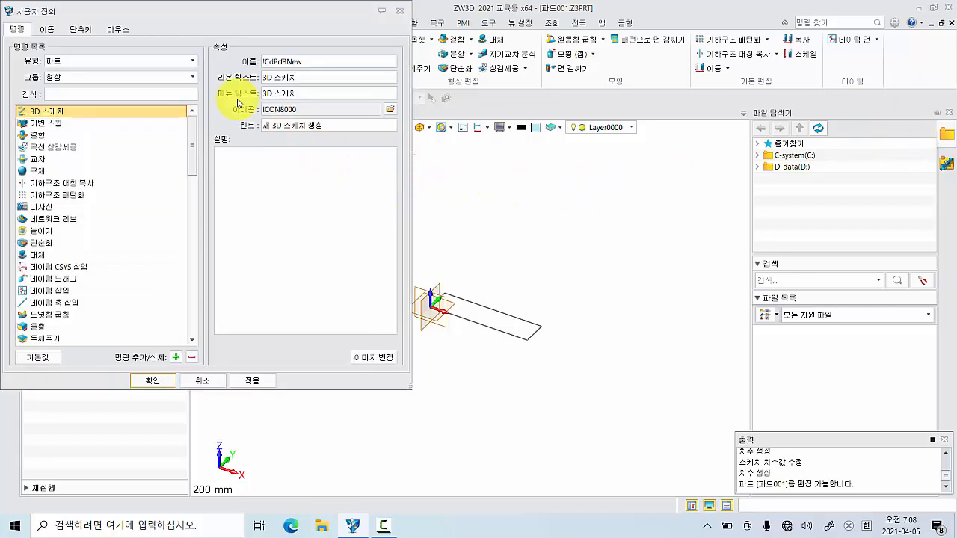
left_click(125, 28)
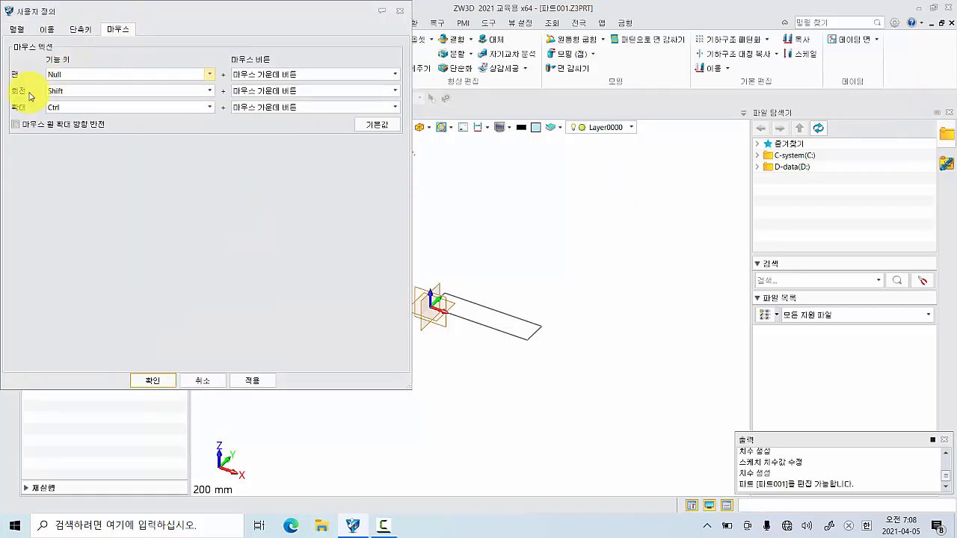
left_click(76, 91)
left_click(67, 124)
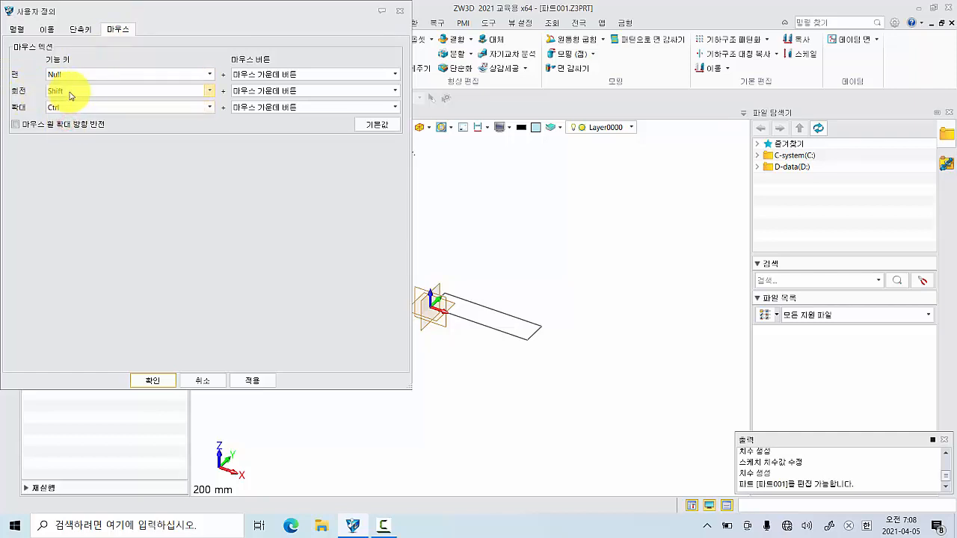
left_click(316, 91)
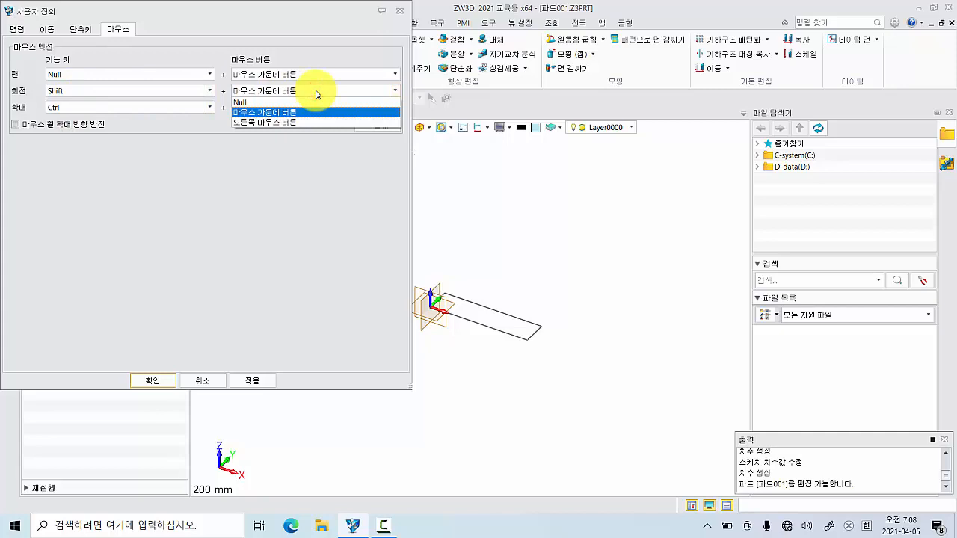
left_click(298, 112)
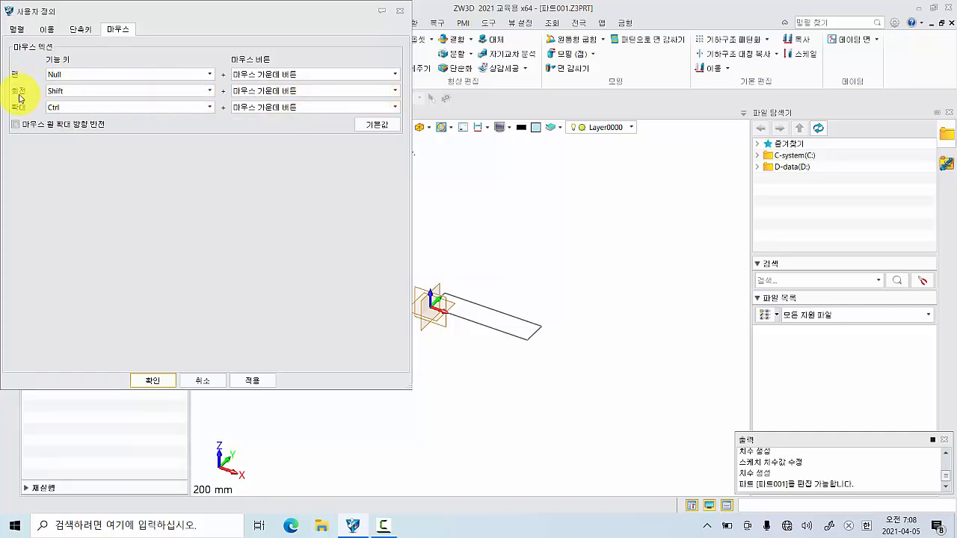
left_click(154, 382)
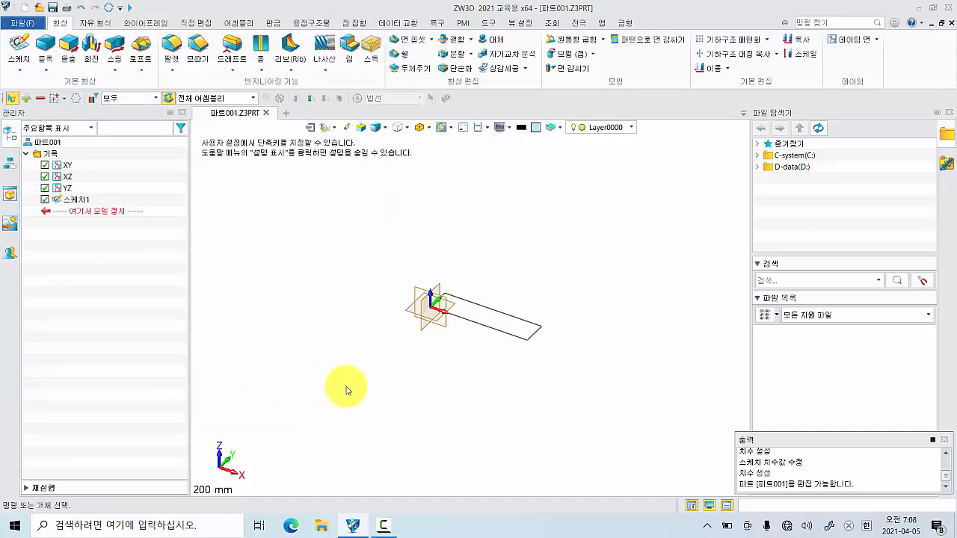
scroll(482, 353, "up", 2)
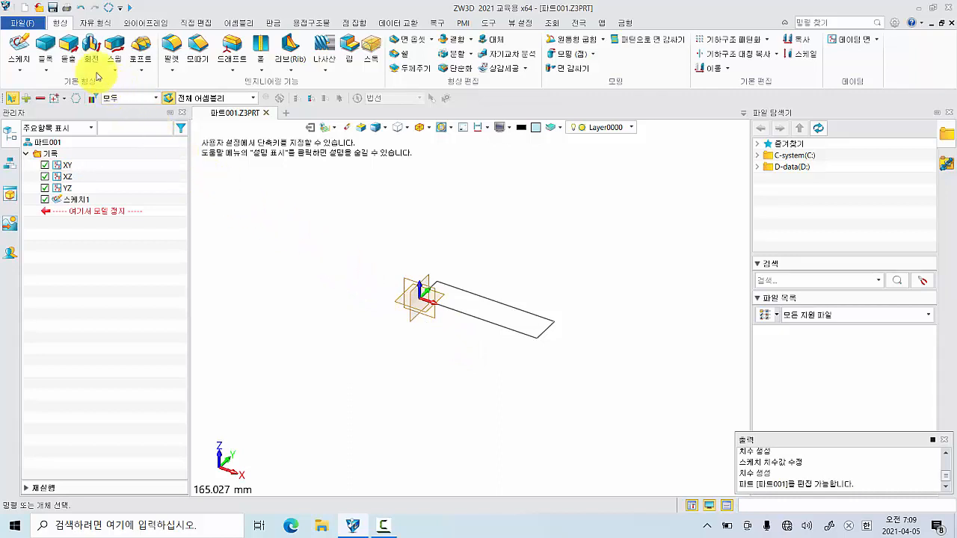
Extrude the 60 × 15 mm rectangle sketch from 0 to 5 mm as the base plate
left_click(70, 43)
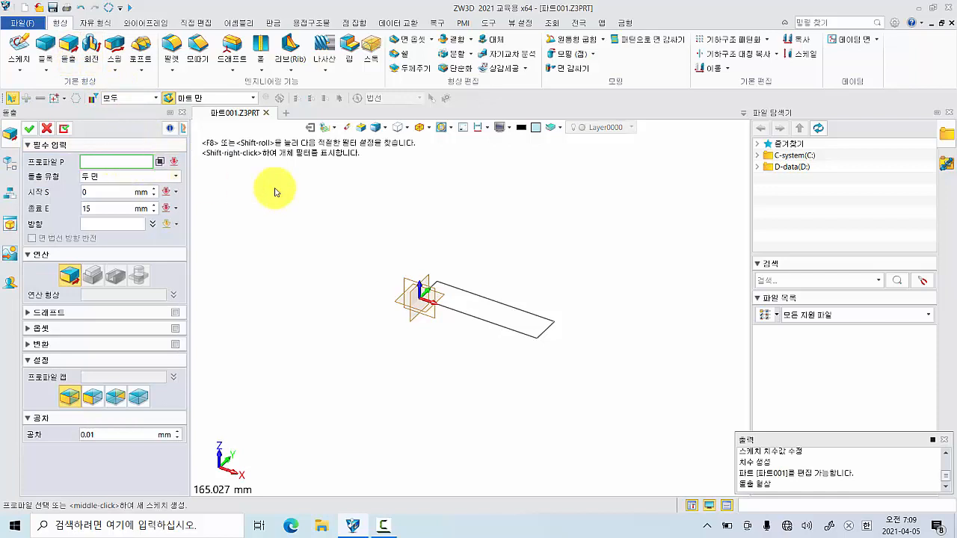
left_click(477, 297)
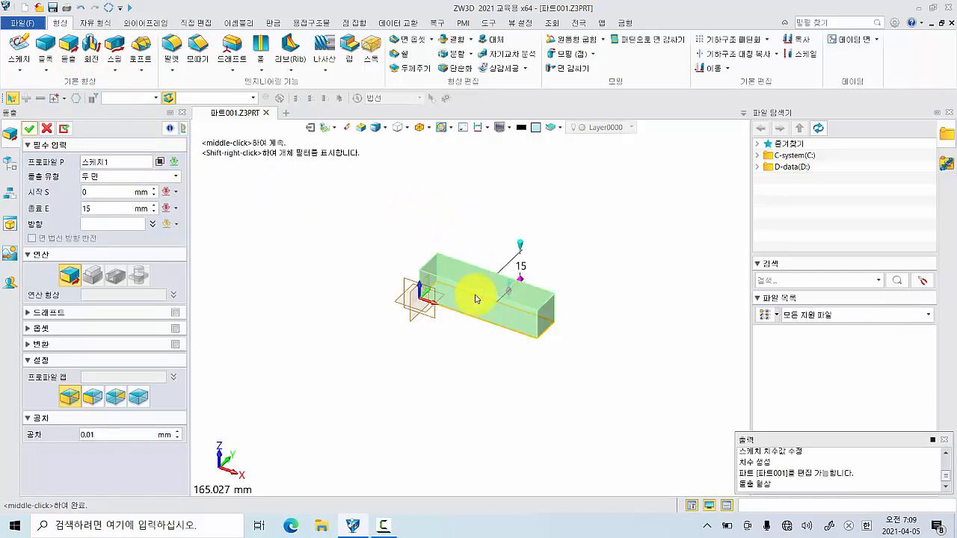
left_click(103, 209)
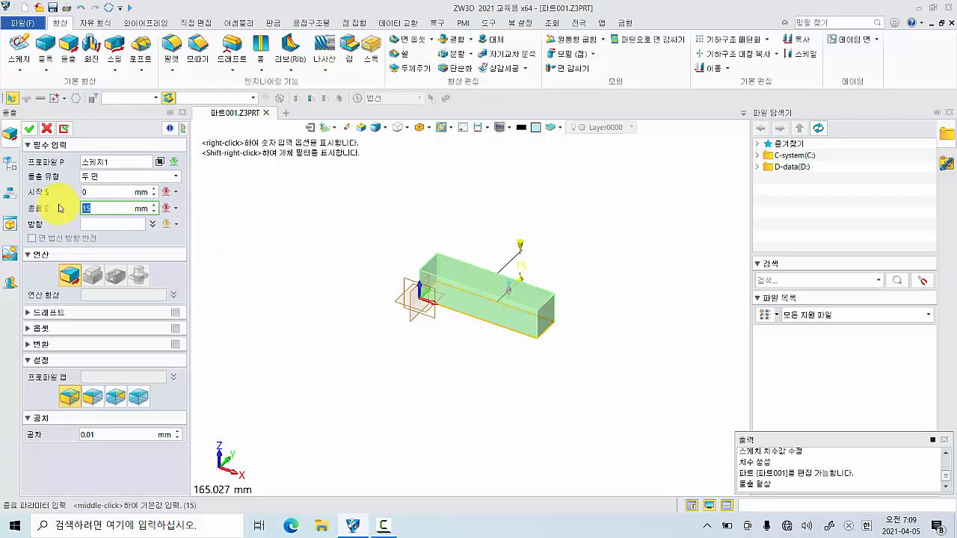
type("5")
key("Return")
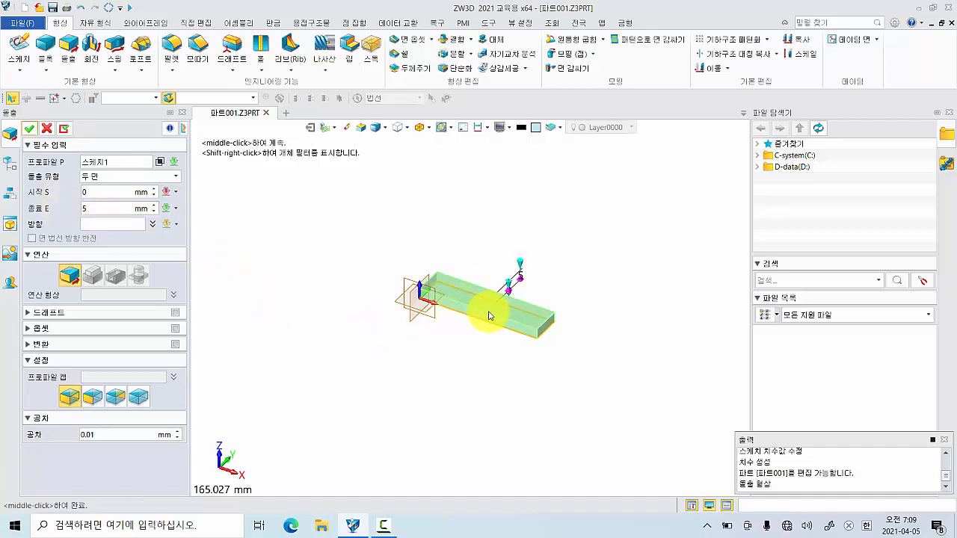
scroll(490, 315, "up", 2)
scroll(490, 316, "up", 1)
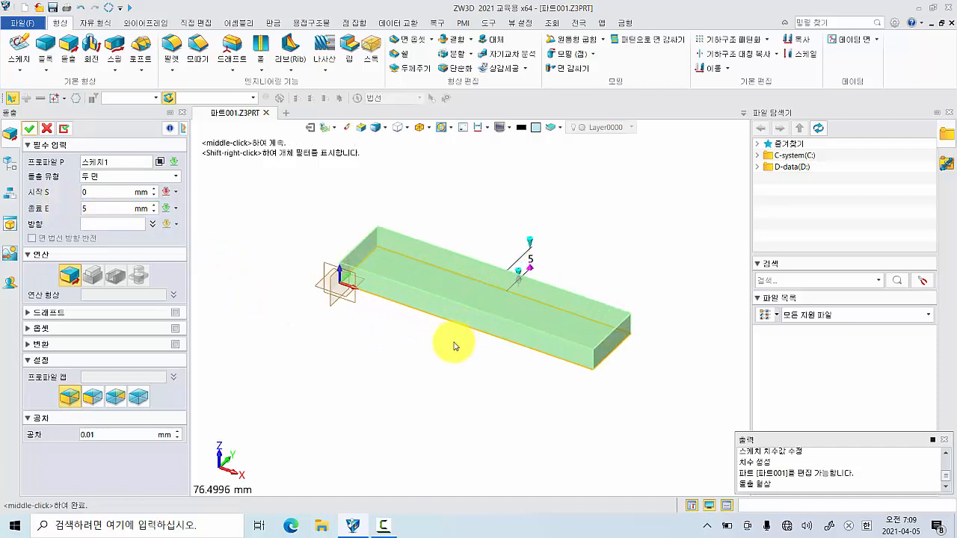
right_click_drag(456, 323, 441, 346)
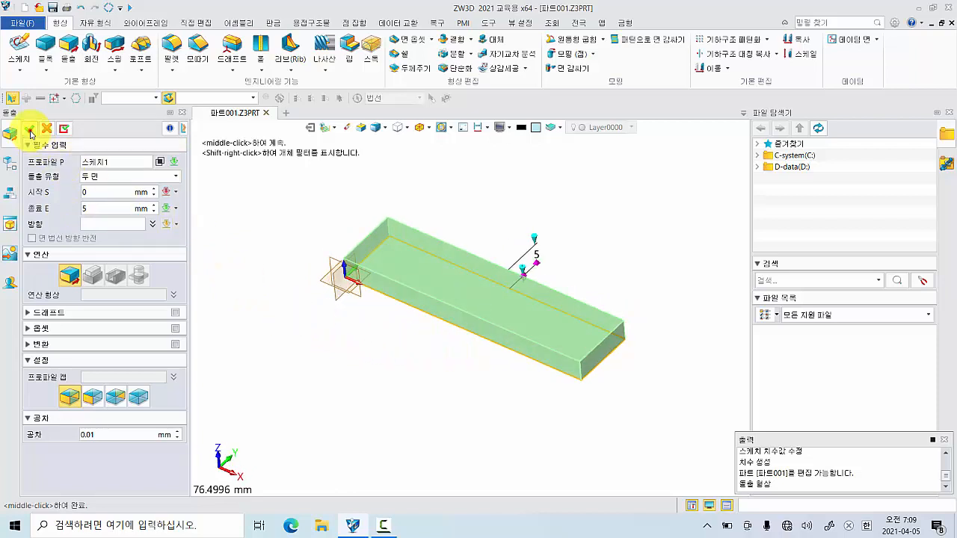
left_click(31, 132)
mouse_move(384, 342)
right_mouse_down()
mouse_move(406, 277)
mouse_move(400, 337)
mouse_move(389, 337)
right_mouse_up()
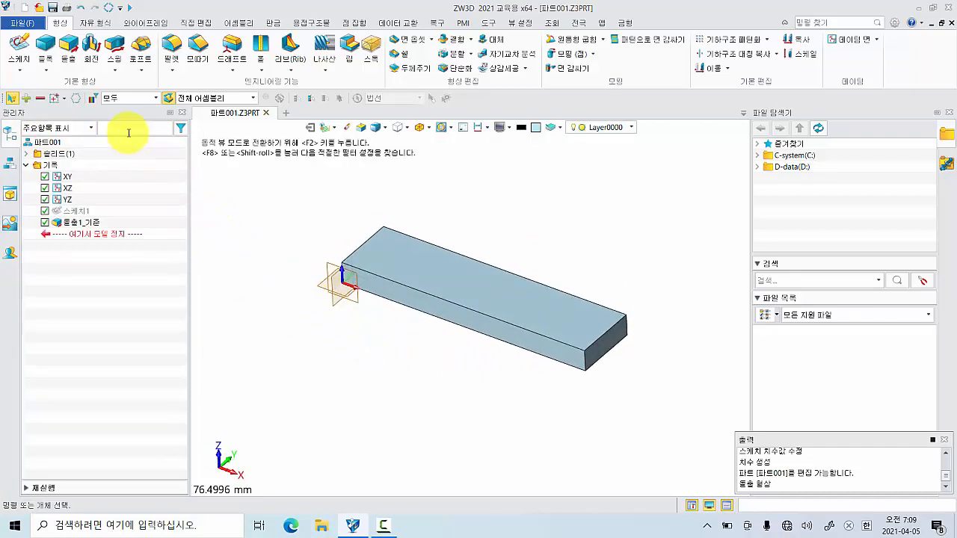
Start a sketch on the plate's top face and draw a circle of 10 mm radius just beyond its right end
left_click(20, 45)
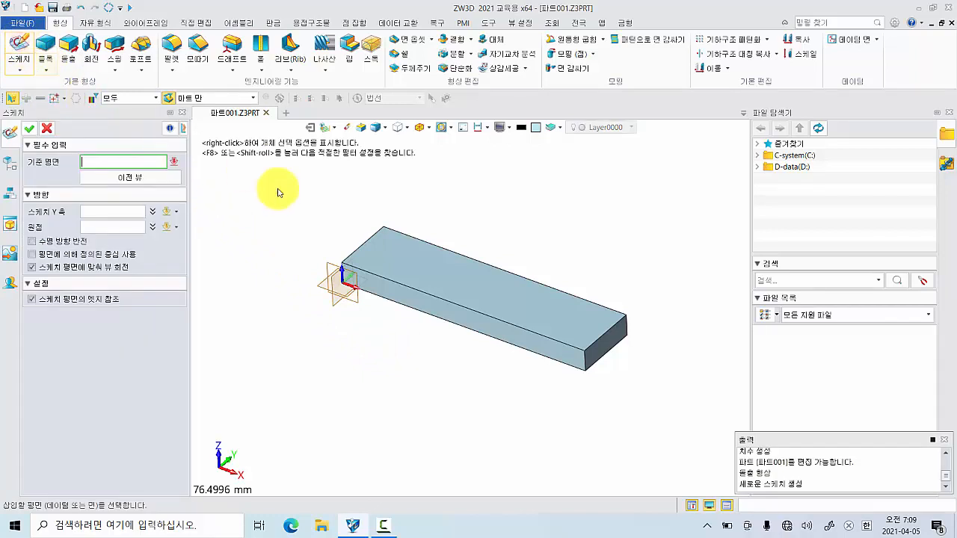
left_click(565, 317)
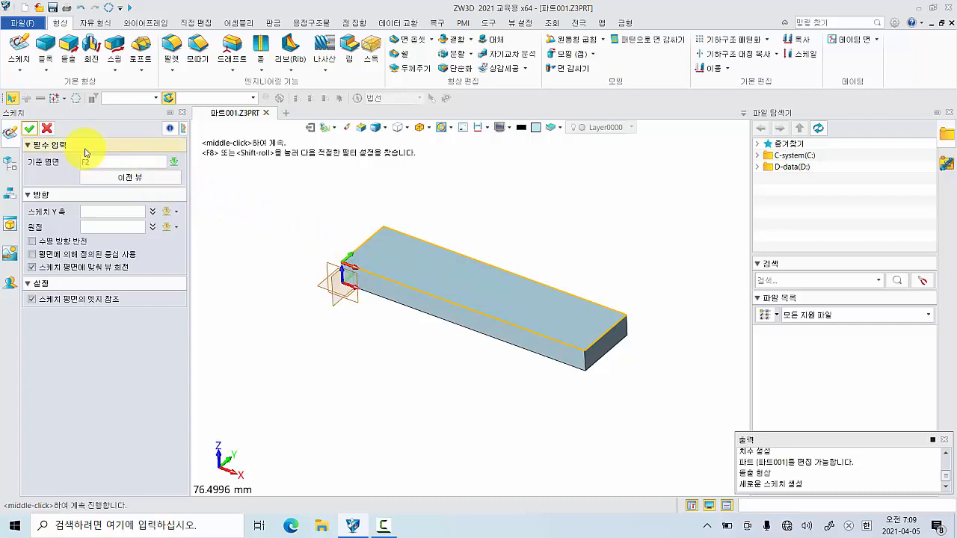
left_click(30, 131)
mouse_move(315, 320)
middle_mouse_down()
mouse_move(224, 327)
mouse_move(219, 359)
middle_mouse_up()
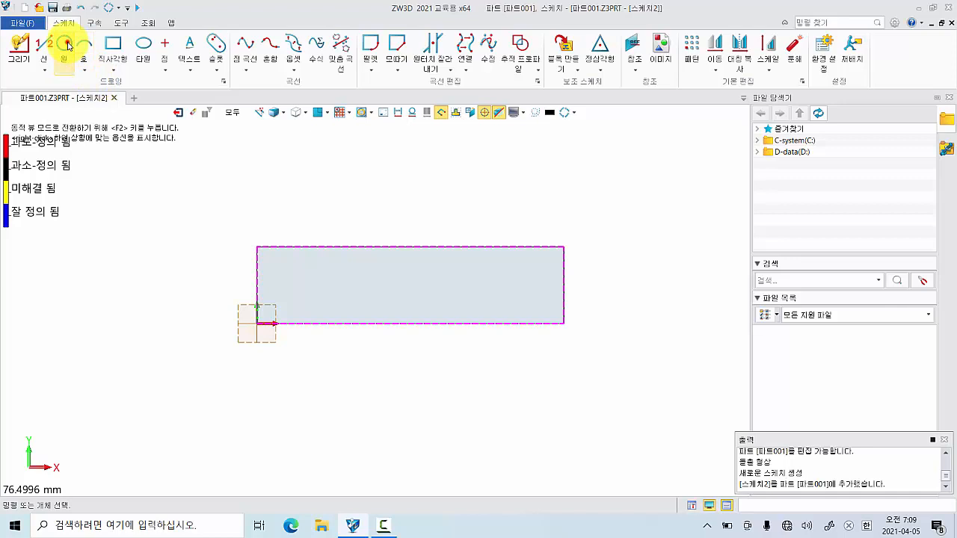
left_click(66, 45)
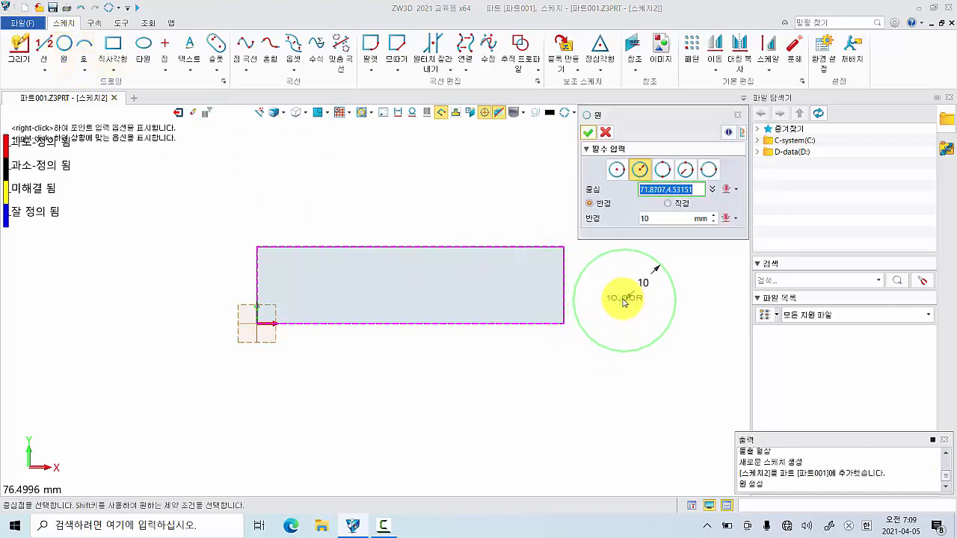
left_click(622, 296)
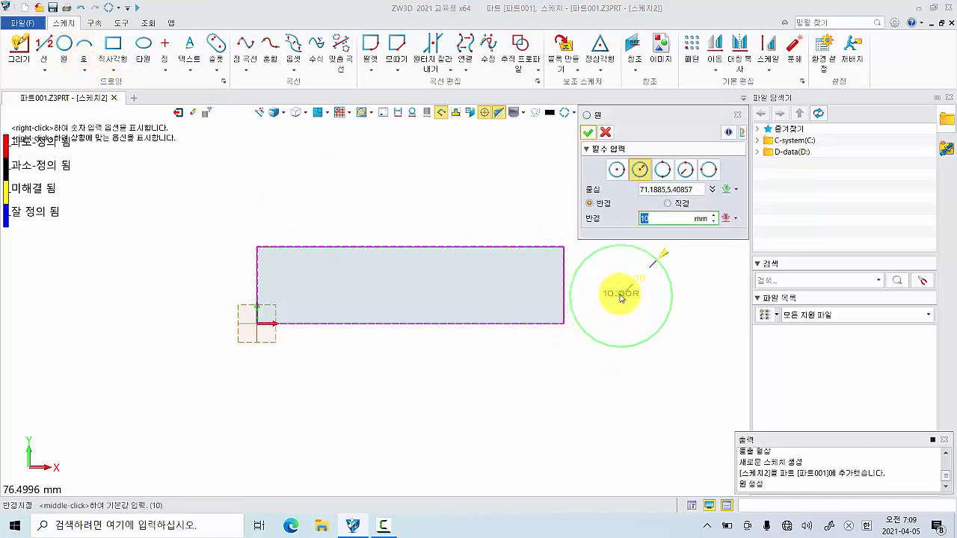
left_click(589, 133)
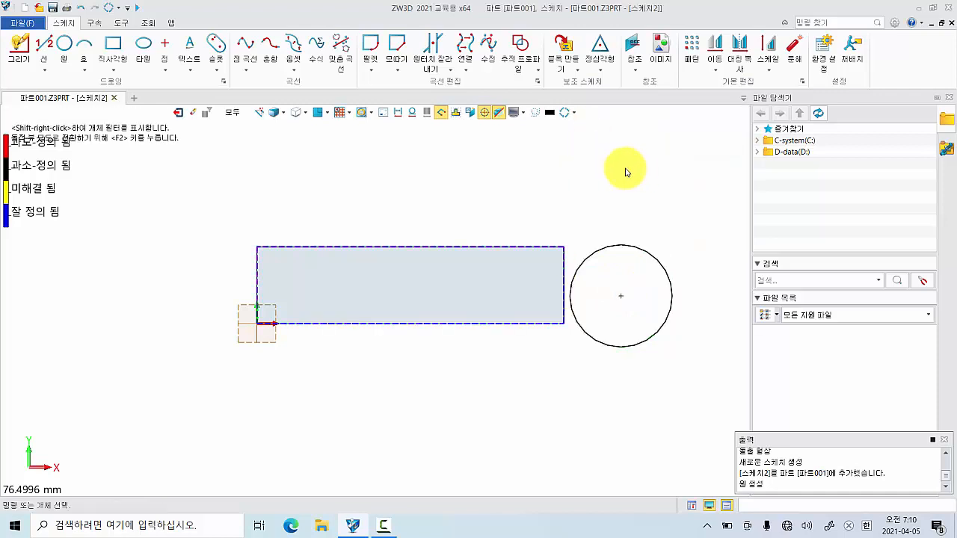
Add a quick diameter dimension of 20 mm to the circle
right_click(578, 170)
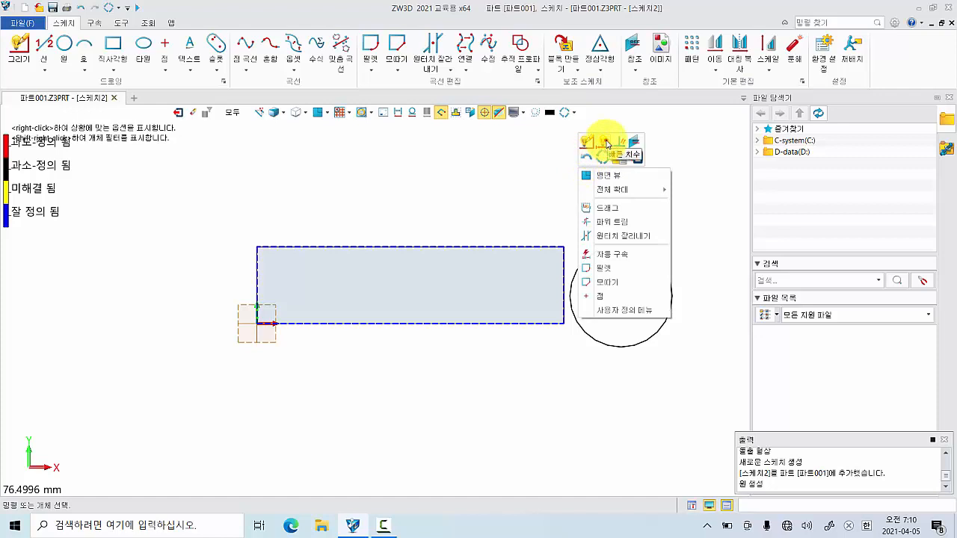
left_click(607, 144)
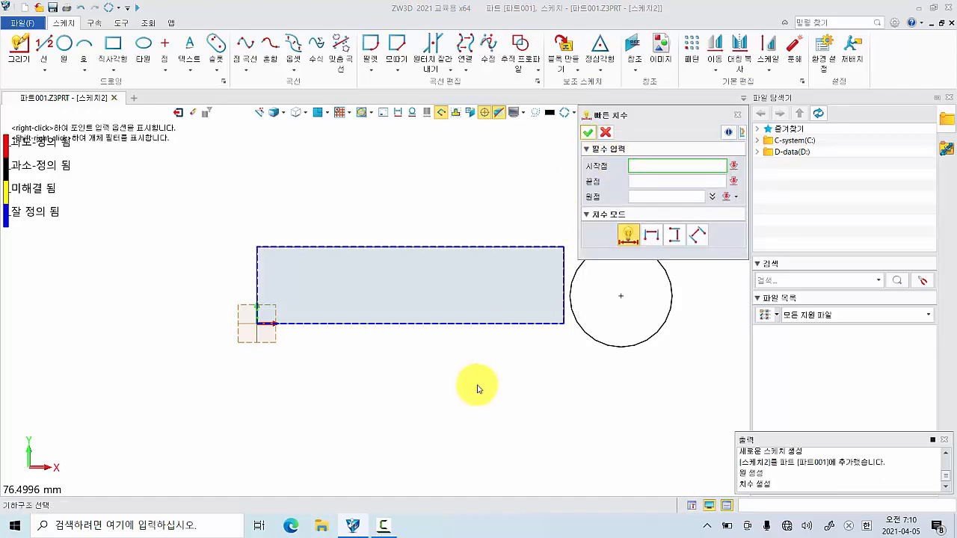
middle_click_drag(477, 388, 435, 427)
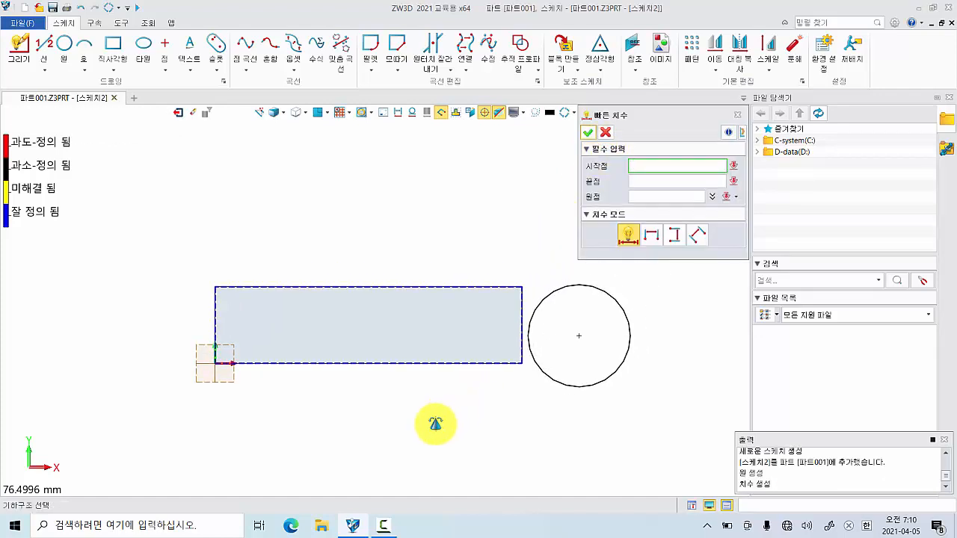
left_click(632, 324)
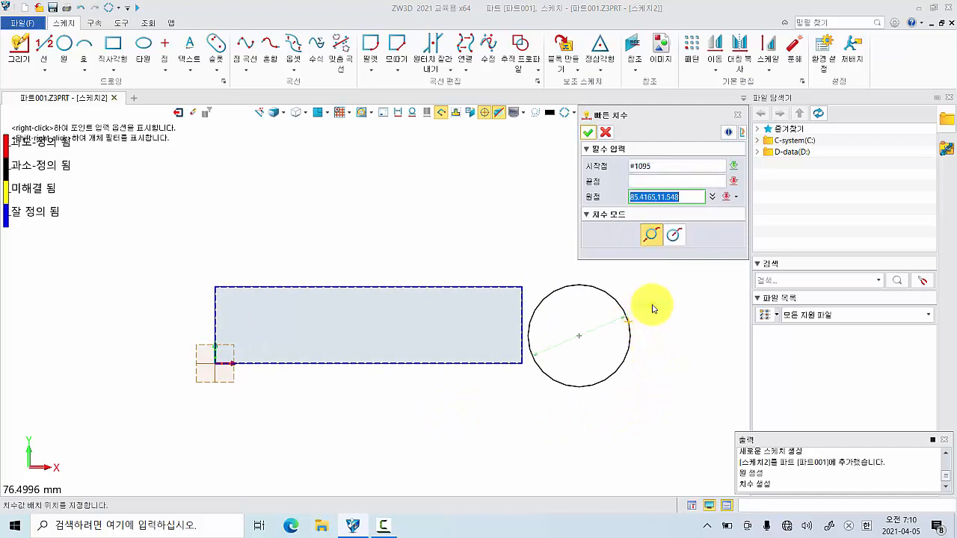
left_click(653, 306)
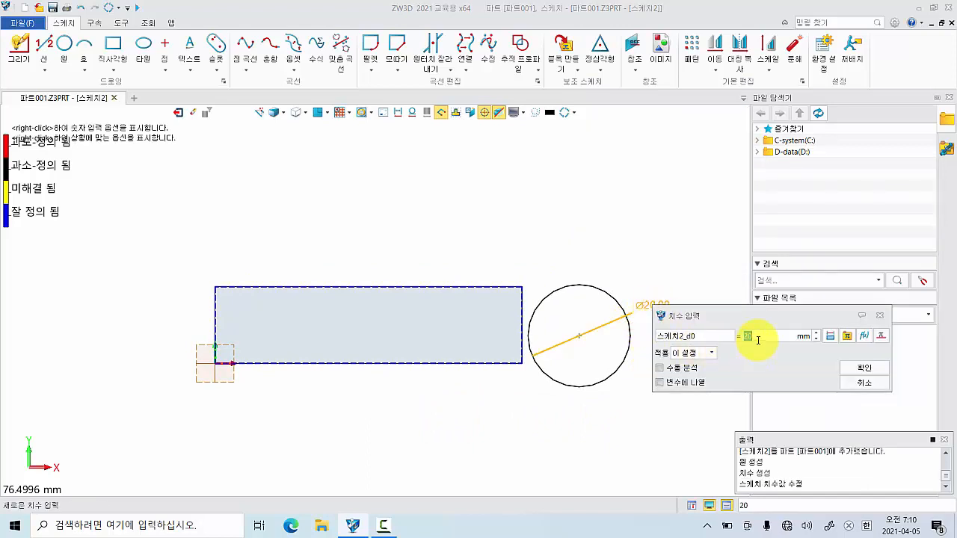
left_click(855, 369)
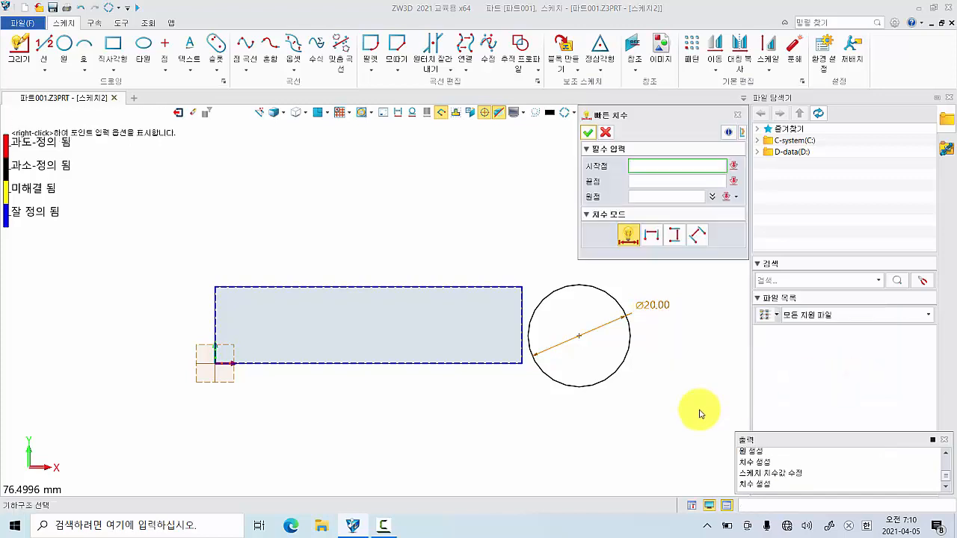
Dimension the vertical distance from the plate's upper long edge to the circle's center and set it to 10 mm
left_click(484, 289)
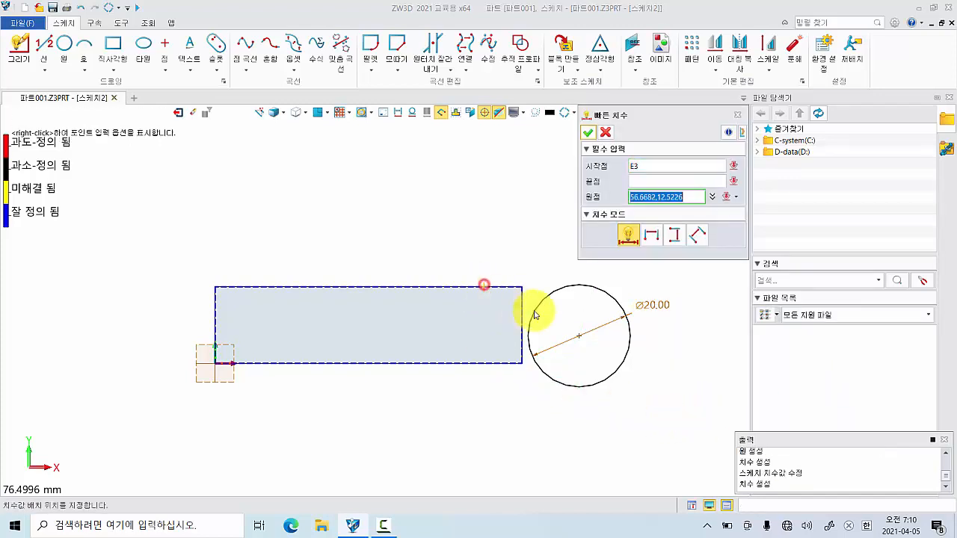
left_click(581, 337)
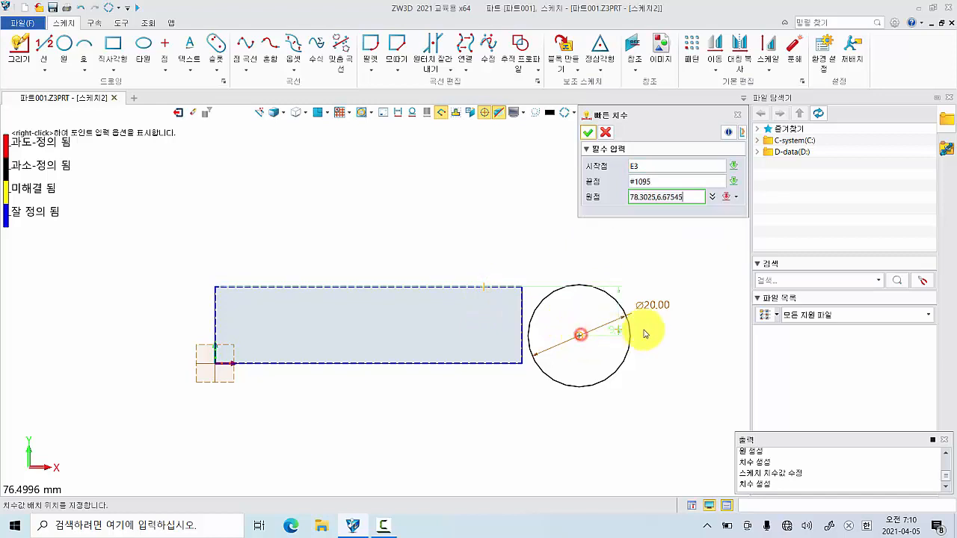
left_click(696, 315)
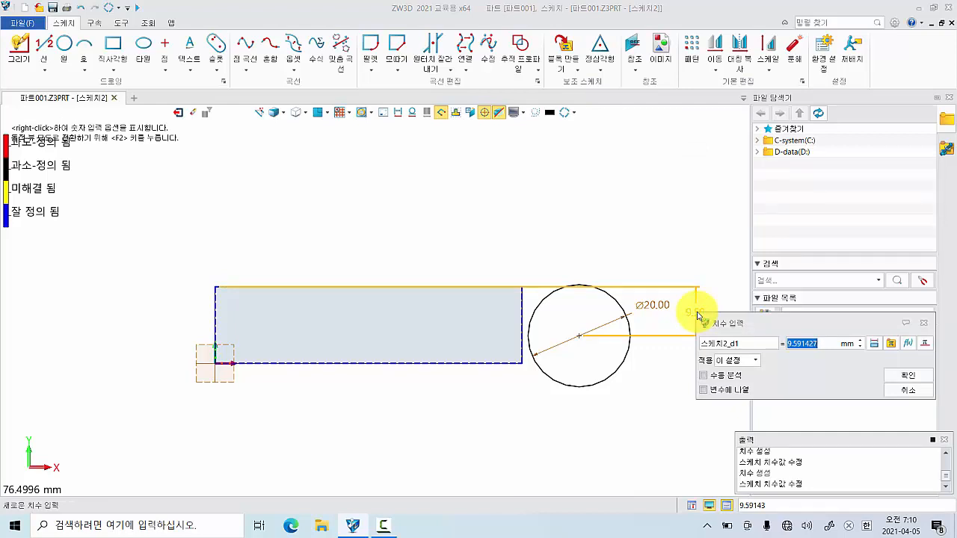
type("10")
key("Return")
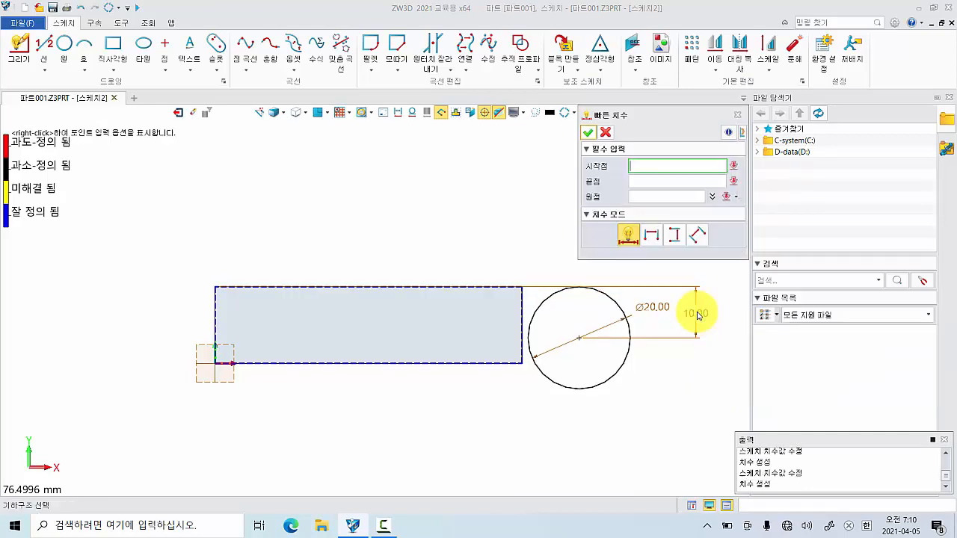
left_click(589, 131)
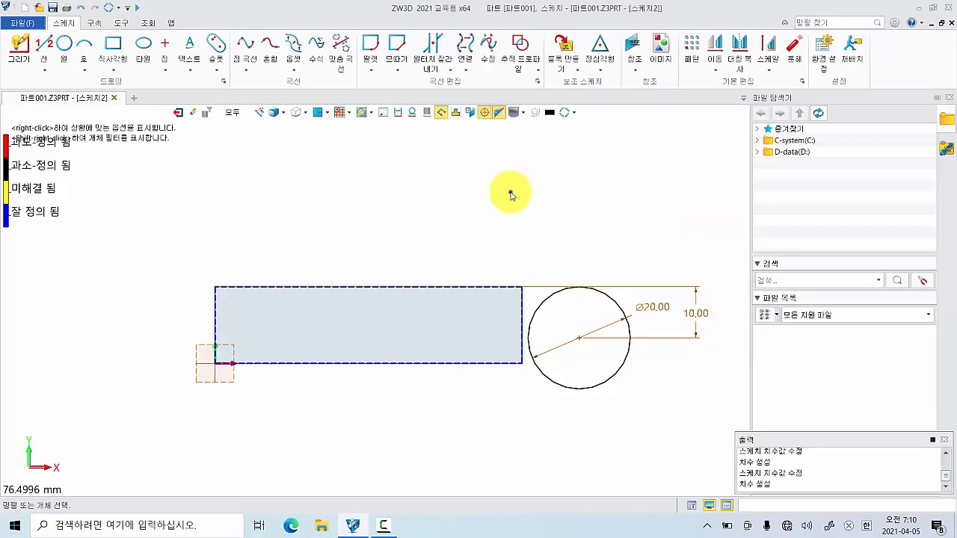
Constrain the circle's center to lie on the plate's right short edge, and exit the sketch
right_click(511, 195)
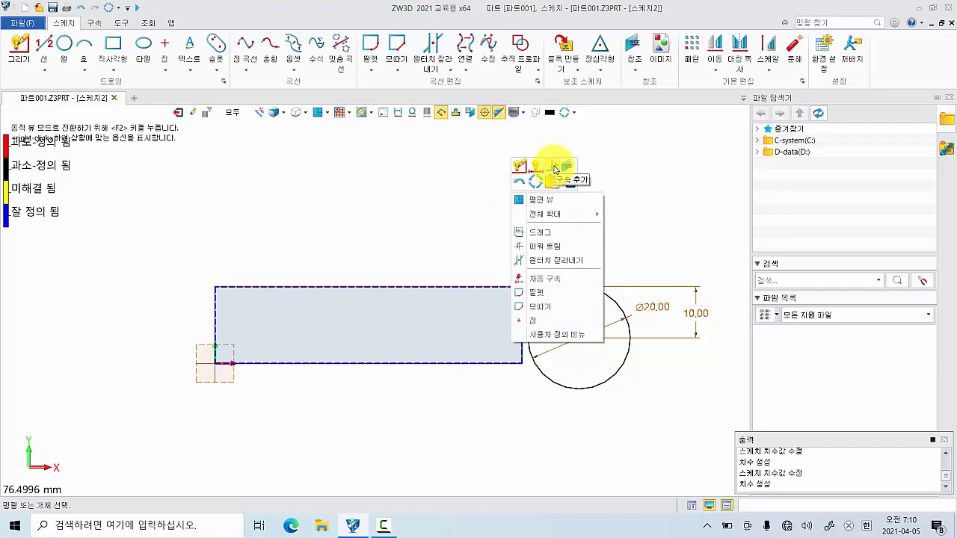
left_click(555, 169)
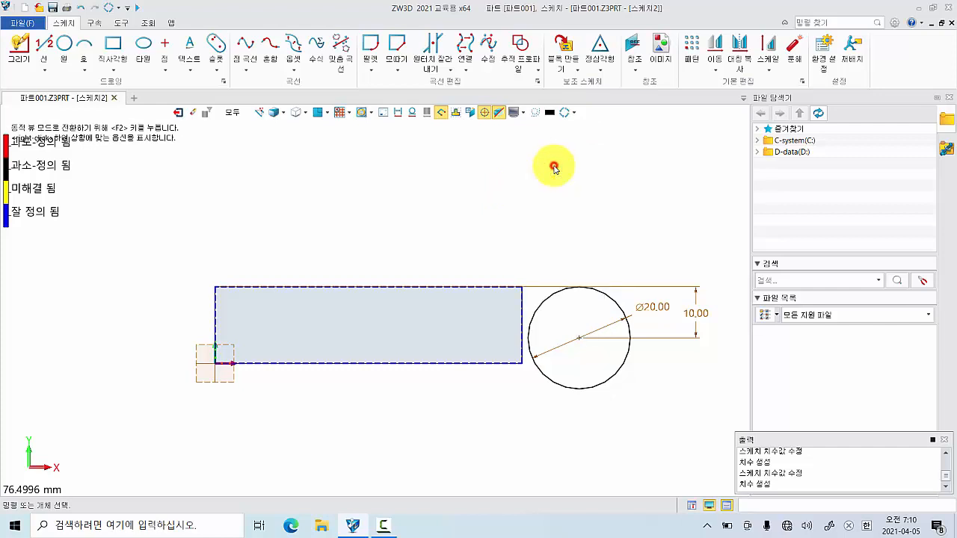
left_click(521, 312)
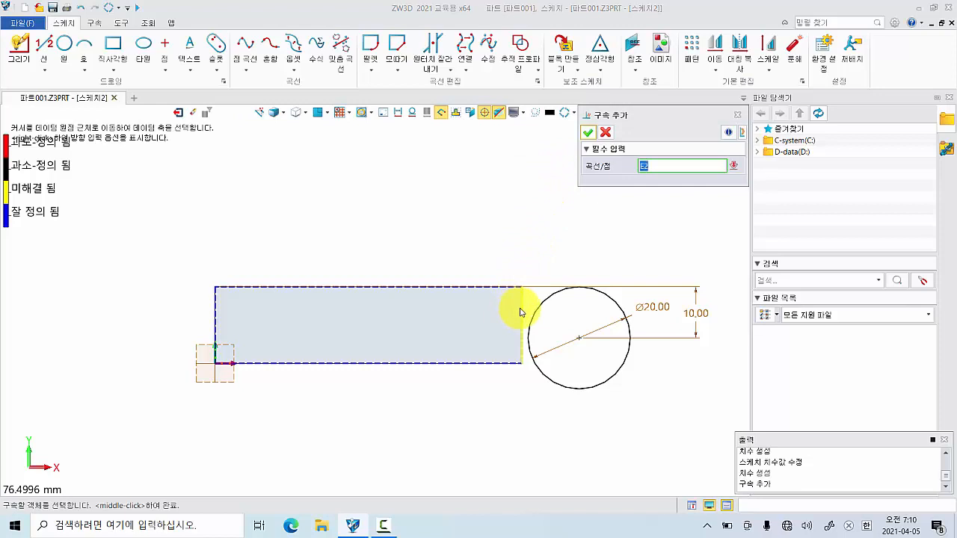
left_click(579, 339)
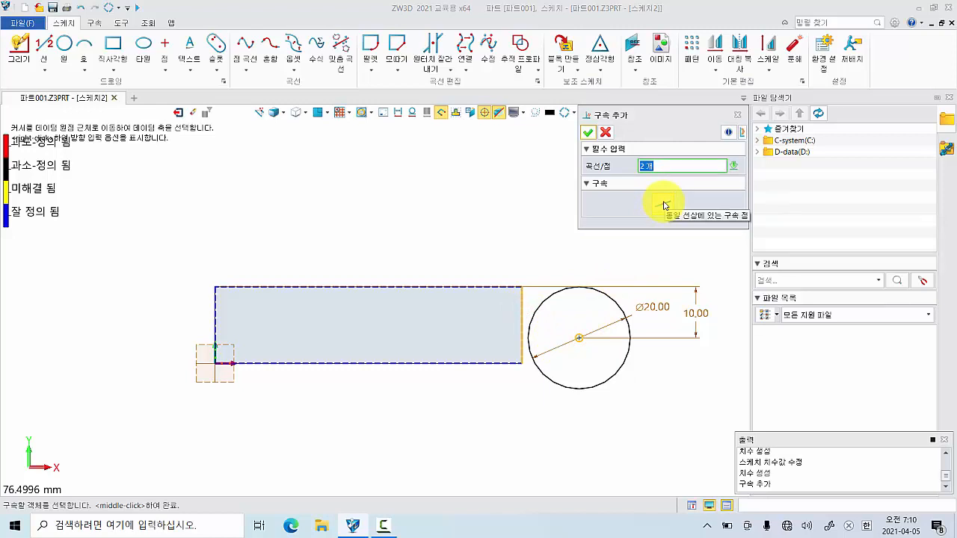
left_click(588, 132)
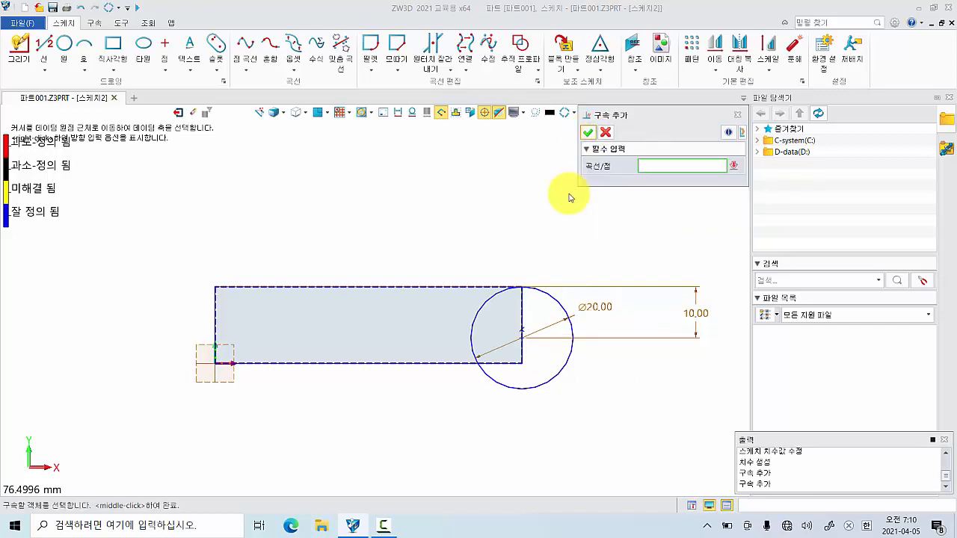
left_click(589, 133)
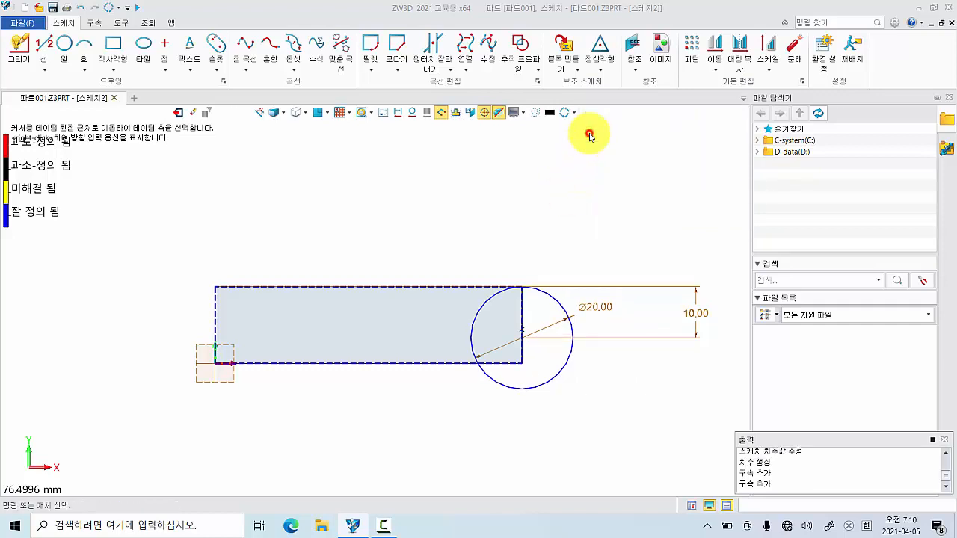
right_click(500, 200)
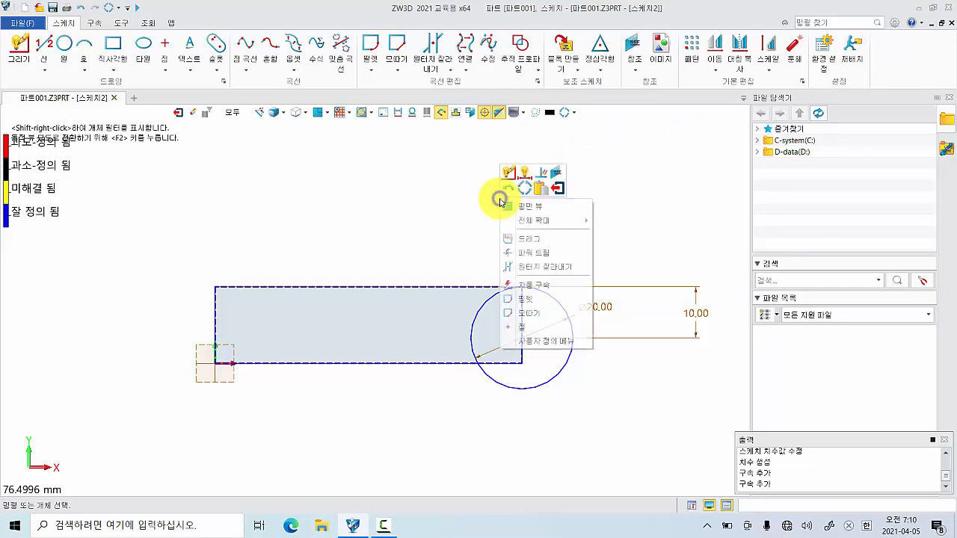
left_click(559, 193)
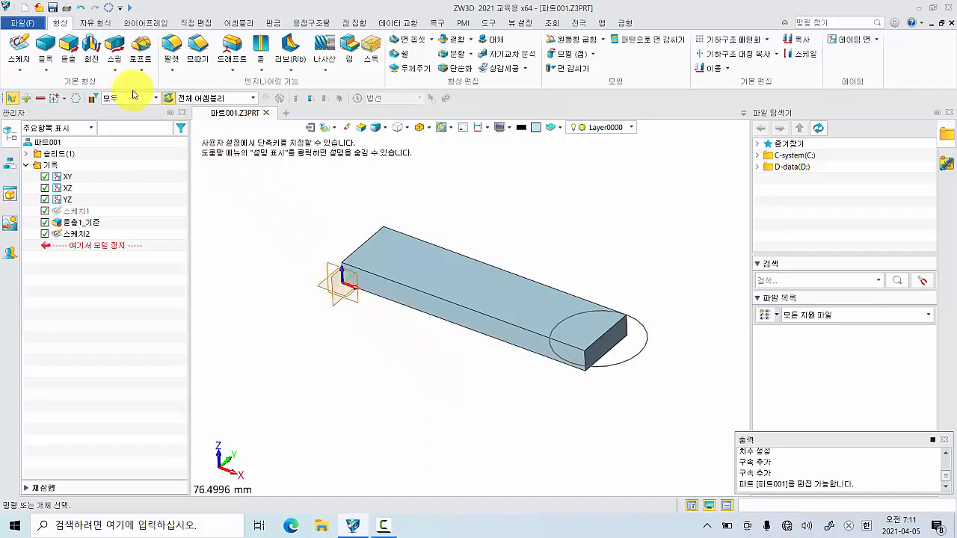
Extrude the 20 mm circle sketch from 0 to -5 mm and add it to the plate as a boss
left_click(71, 51)
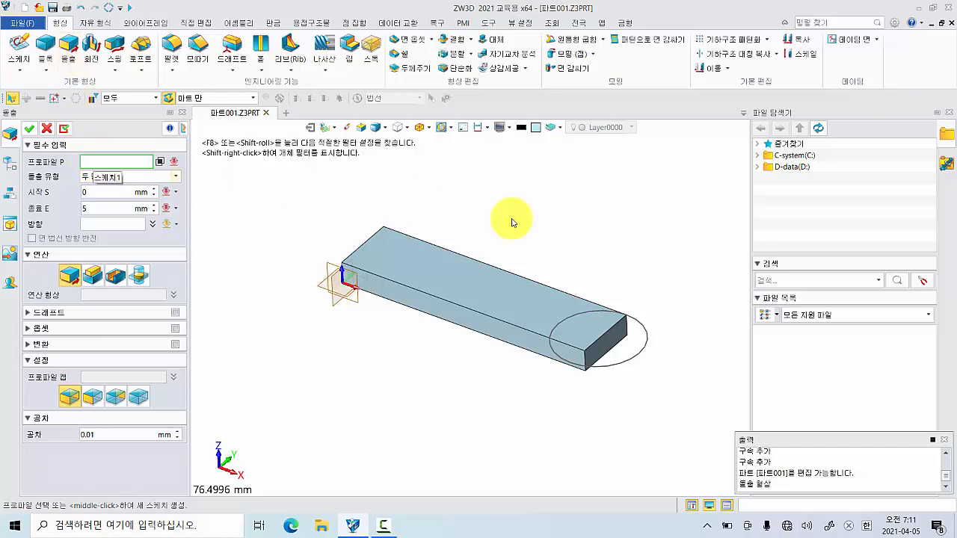
left_click(647, 345)
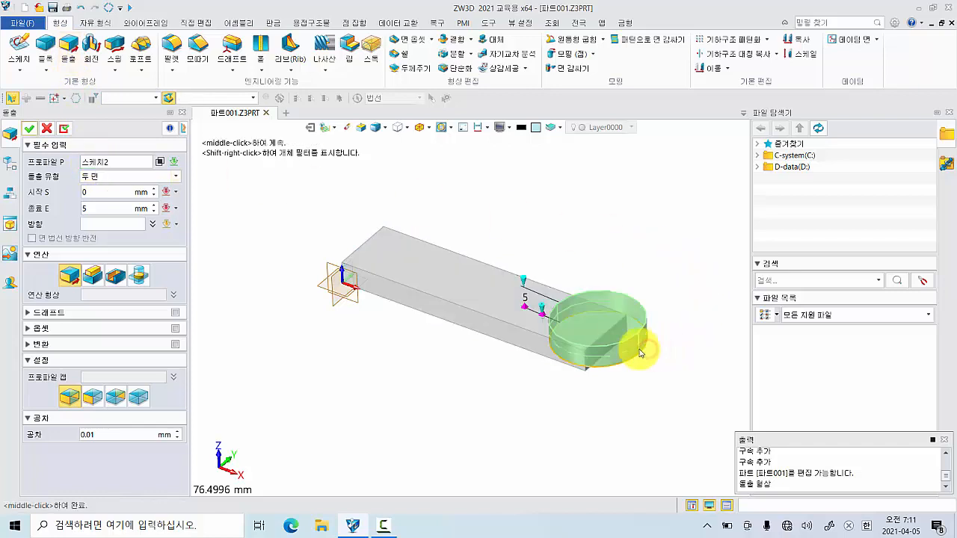
left_click(100, 207)
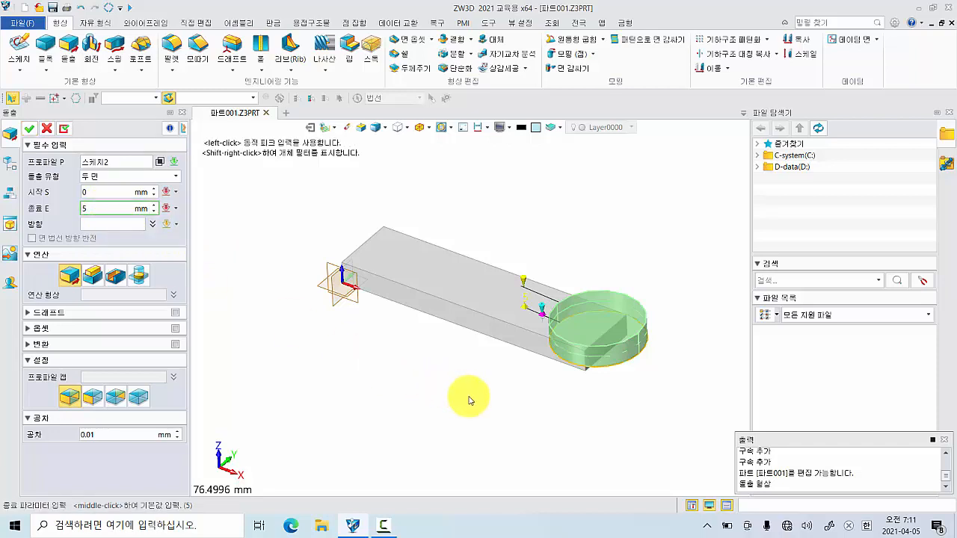
middle_click_drag(471, 397, 474, 374)
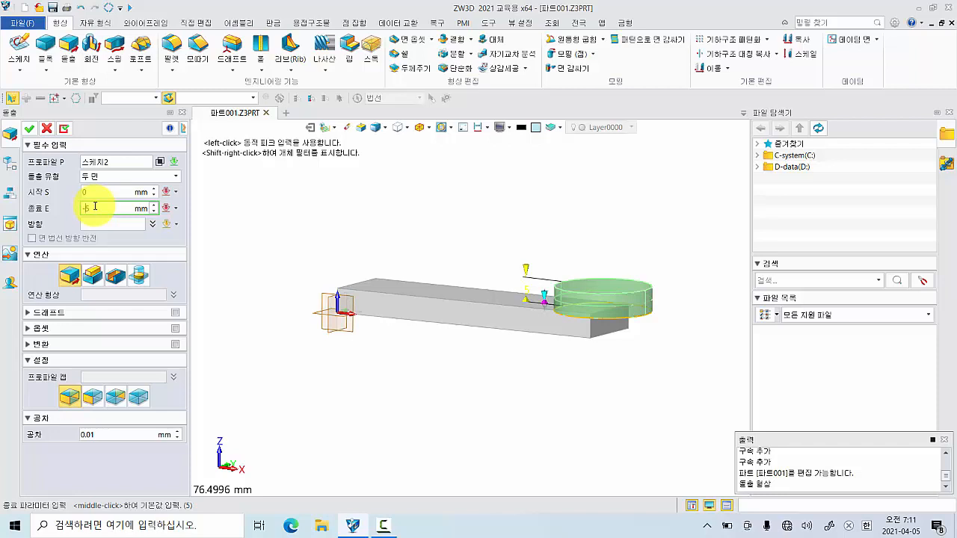
key("Return")
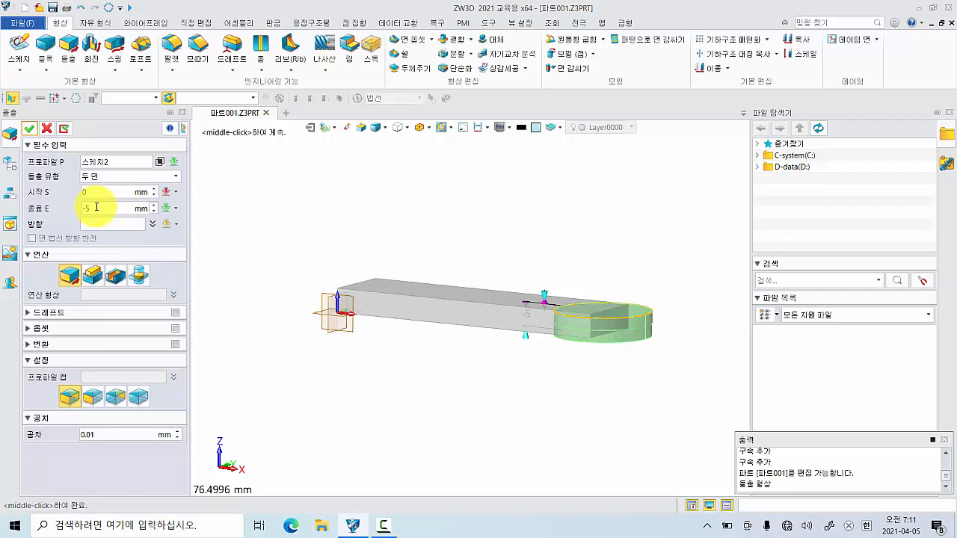
left_click(92, 278)
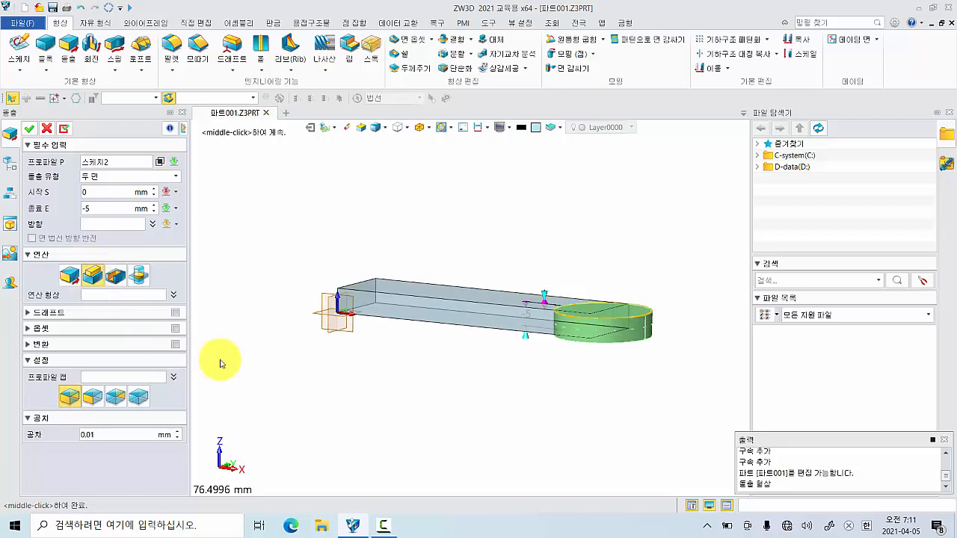
right_click_drag(220, 363, 220, 377)
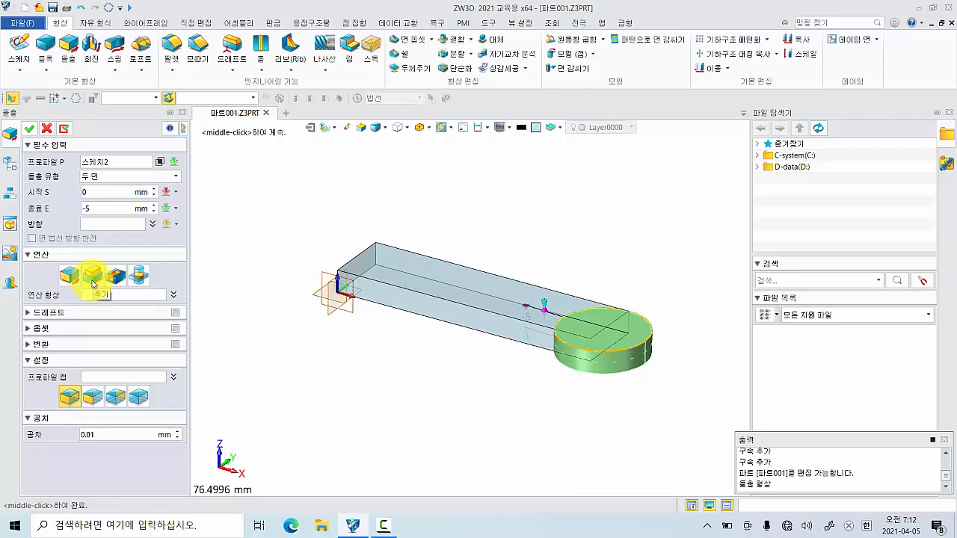
left_click(93, 284)
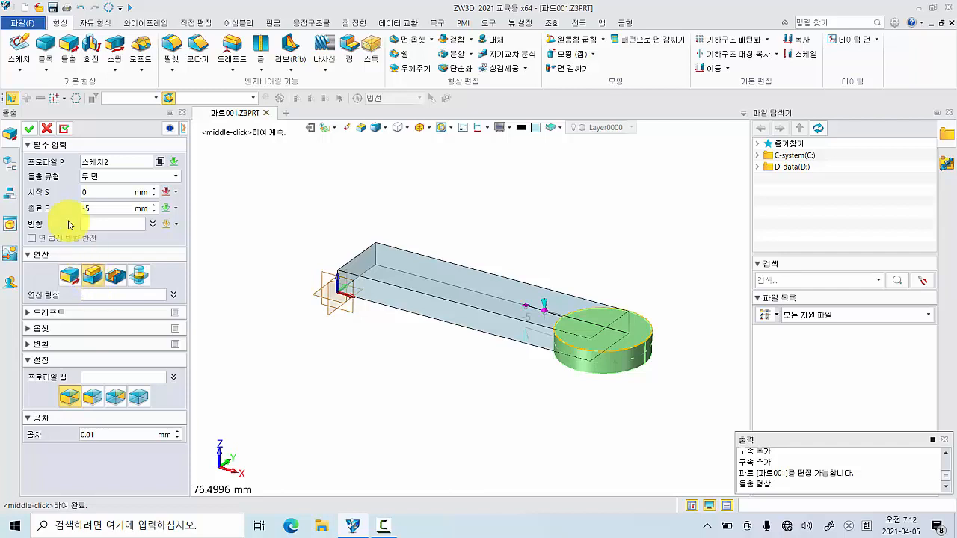
left_click(30, 131)
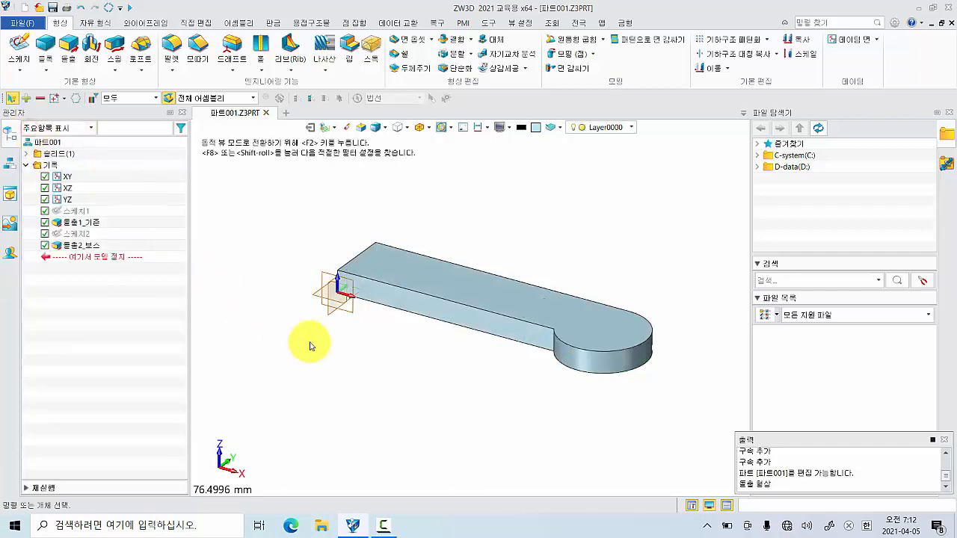
Start a sketch on the part's top face and draw a 15 mm diameter circle concentric with the rounded end
mouse_move(376, 369)
middle_mouse_down()
mouse_move(402, 325)
mouse_move(402, 346)
mouse_move(379, 378)
middle_mouse_up()
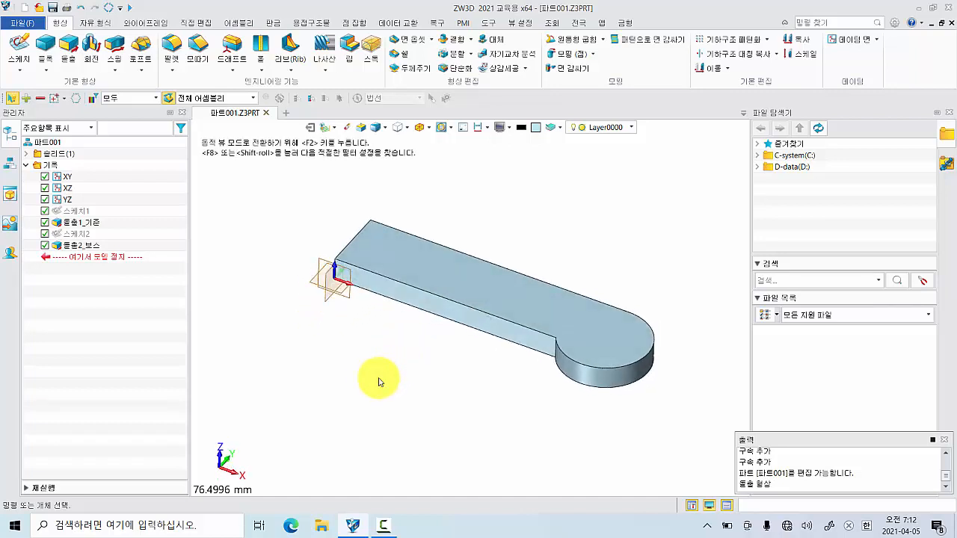
left_click(22, 44)
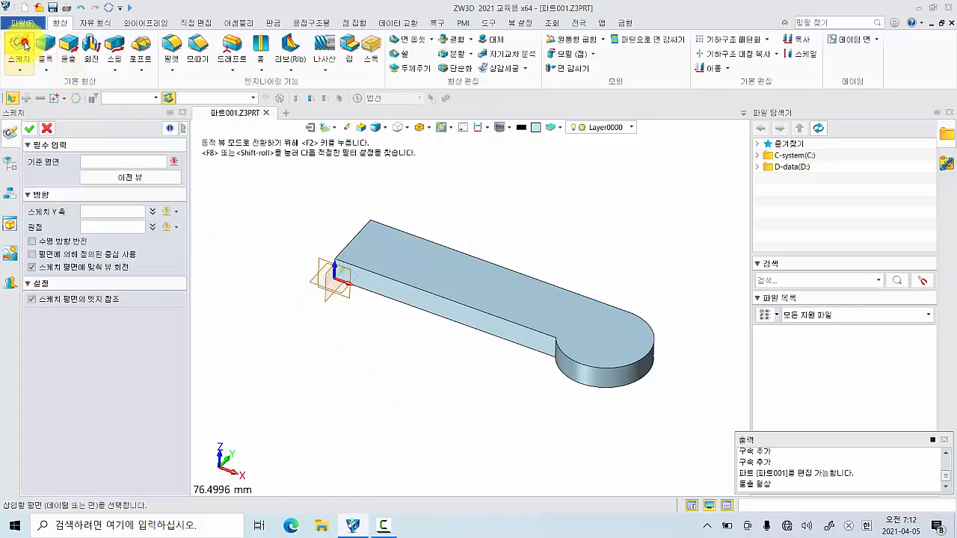
left_click(560, 311)
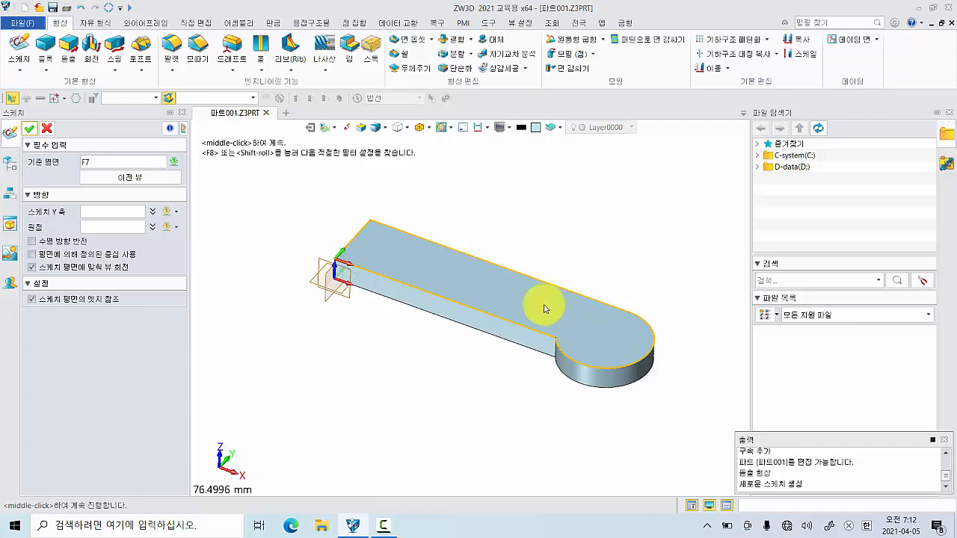
left_click(29, 128)
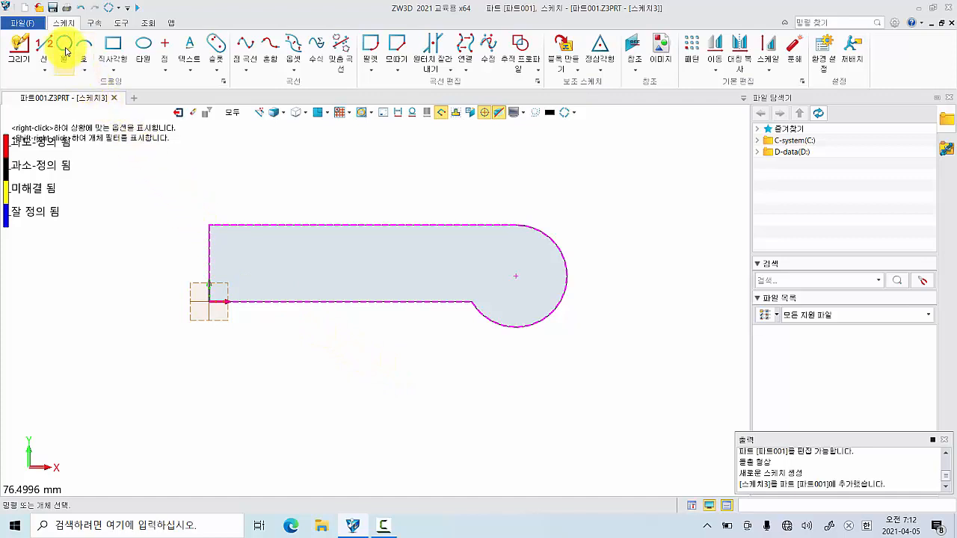
left_click(63, 48)
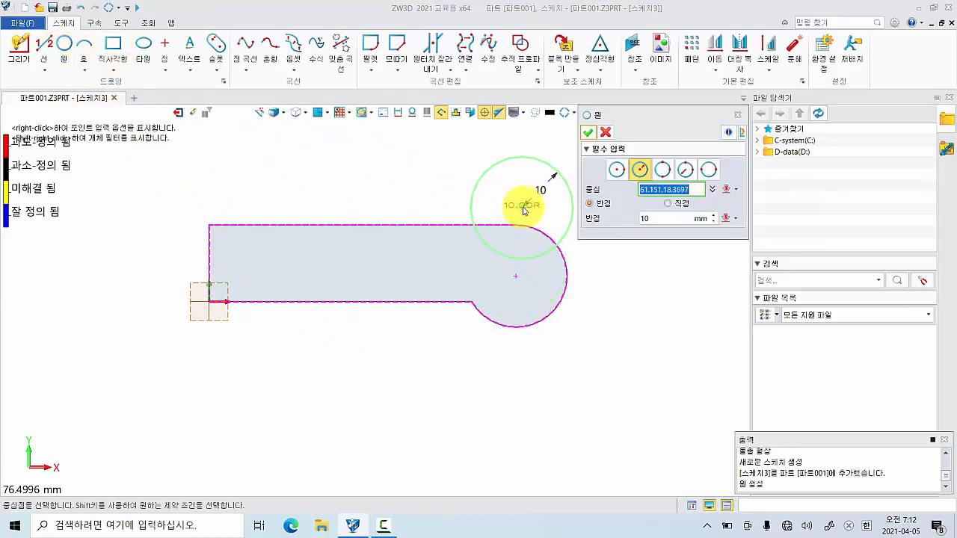
scroll(537, 298, "up", 1)
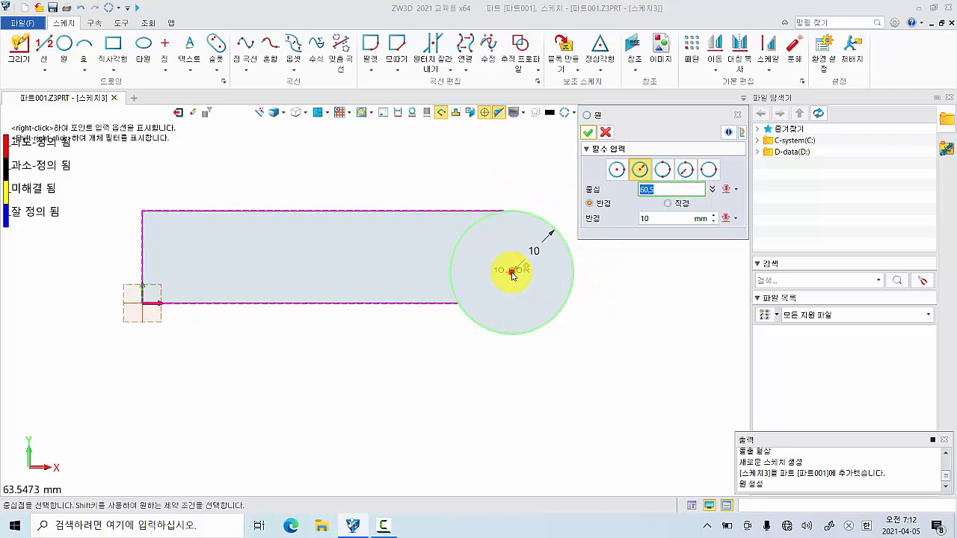
left_click(513, 276)
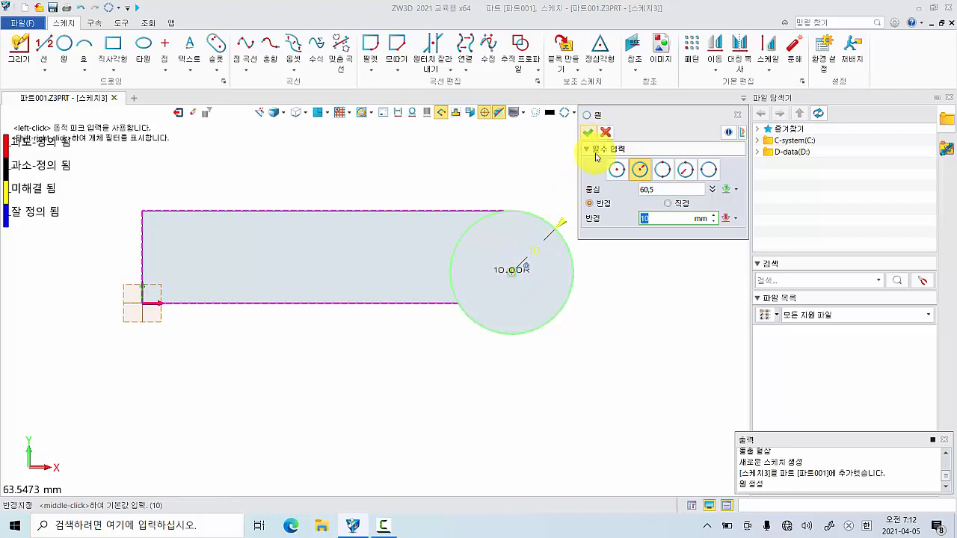
double_click(647, 218)
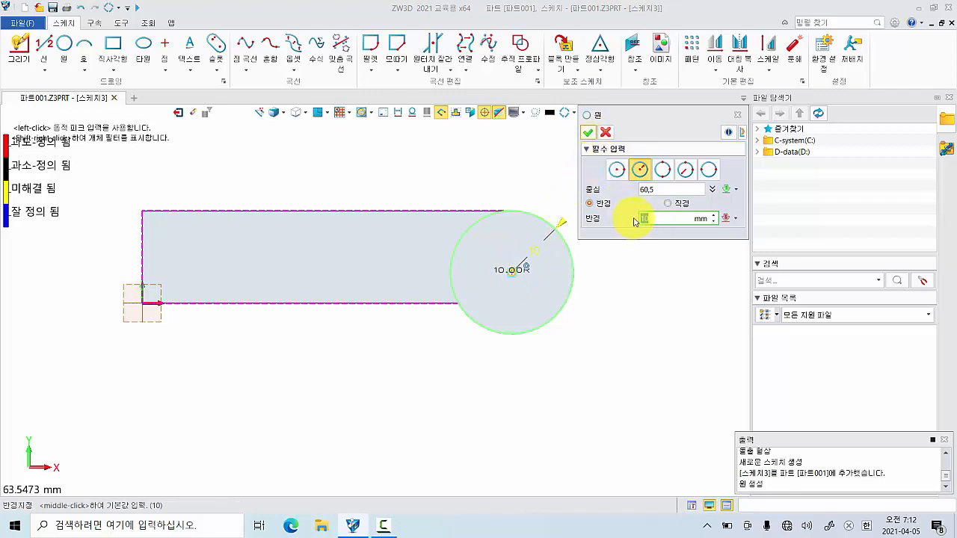
left_click(669, 204)
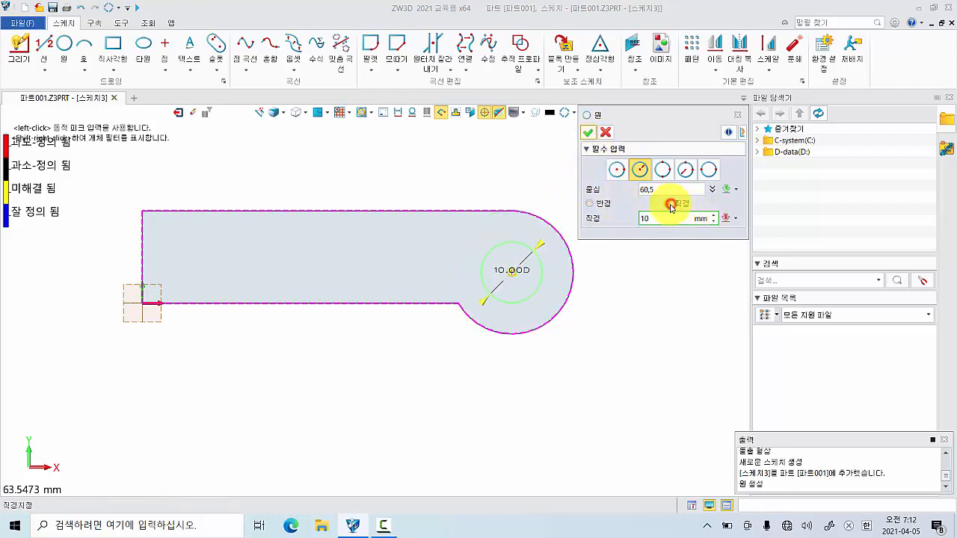
double_click(646, 219)
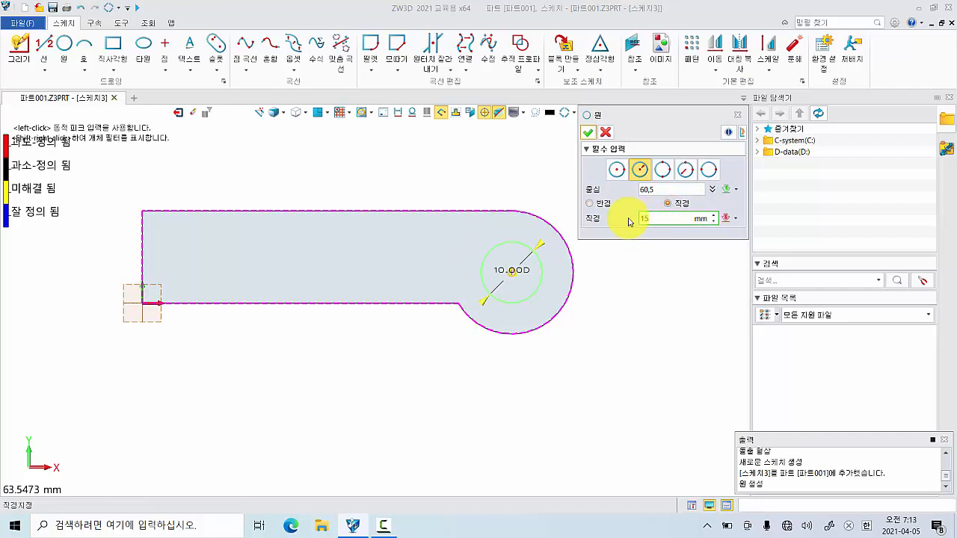
key("Return")
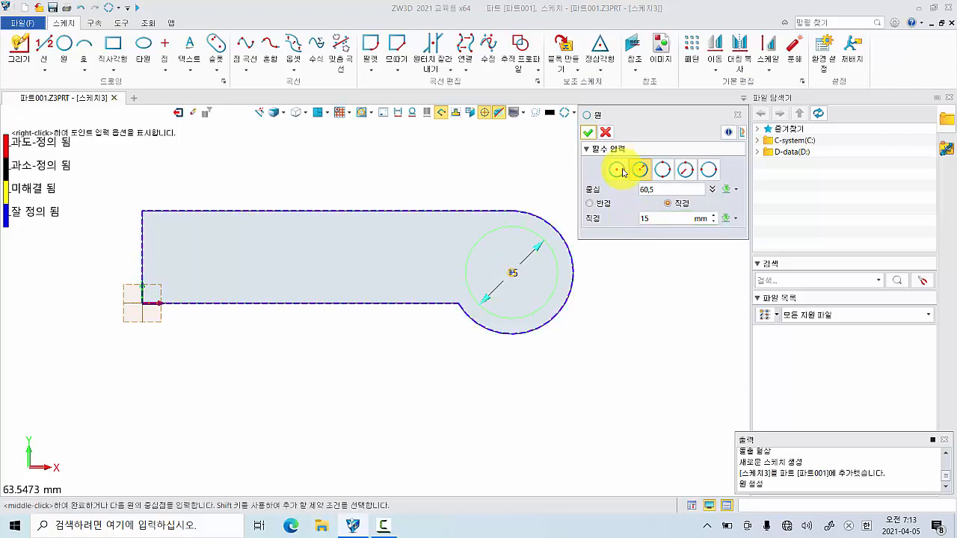
left_click(588, 132)
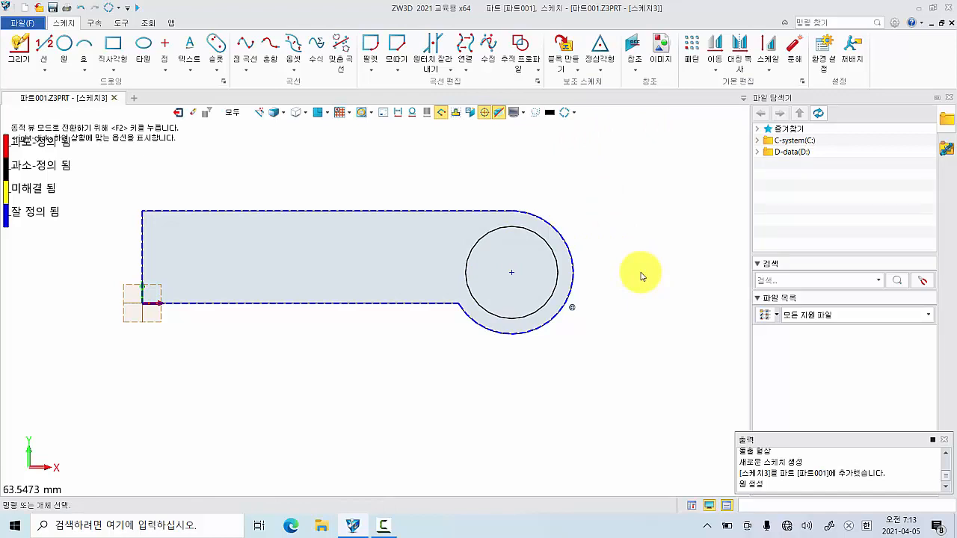
Add a quick diameter dimension of 15 mm to the new circle and exit the sketch
right_click(624, 198)
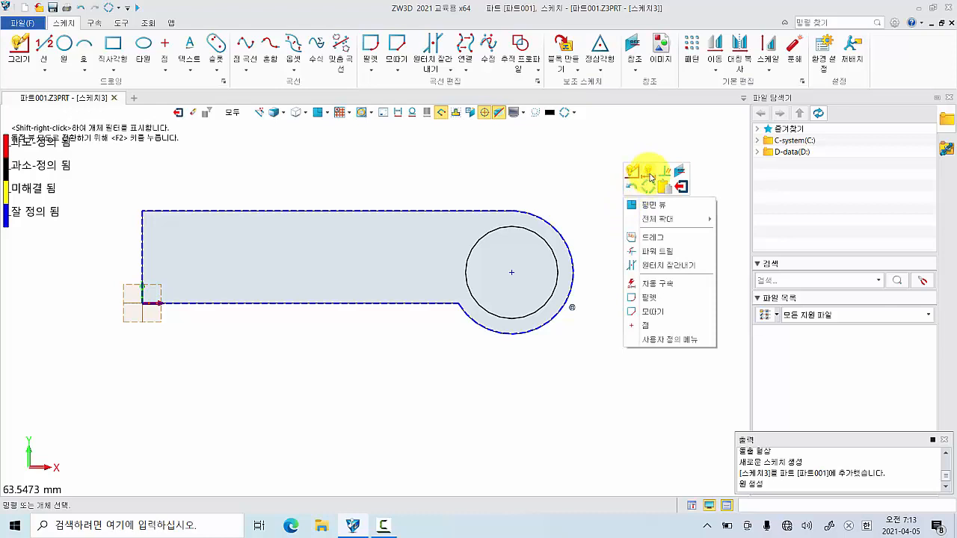
left_click(650, 176)
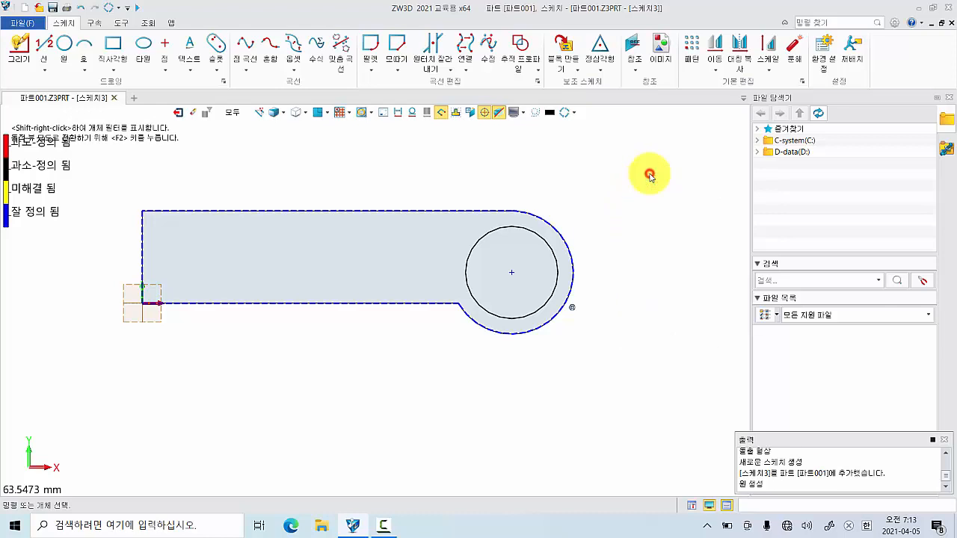
left_click(537, 238)
left_click(457, 190)
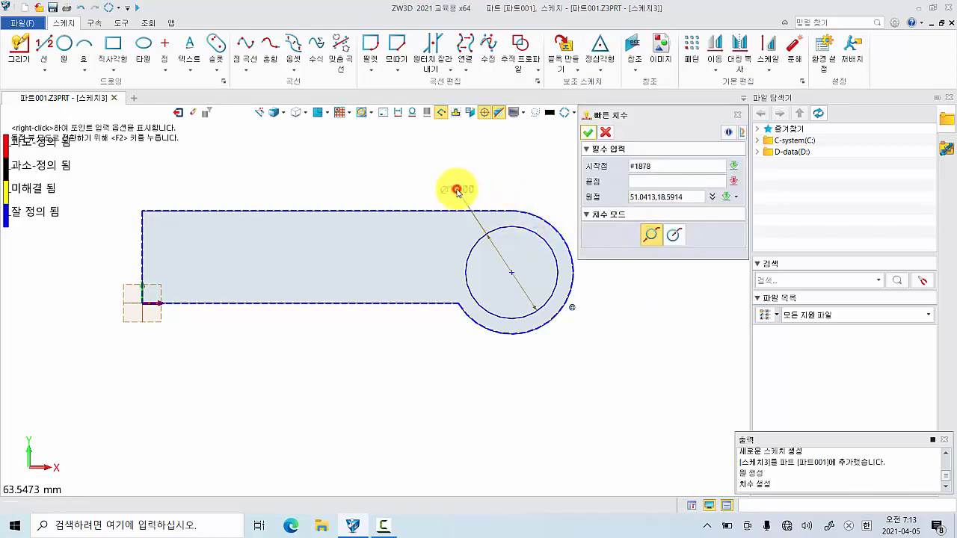
left_click(670, 253)
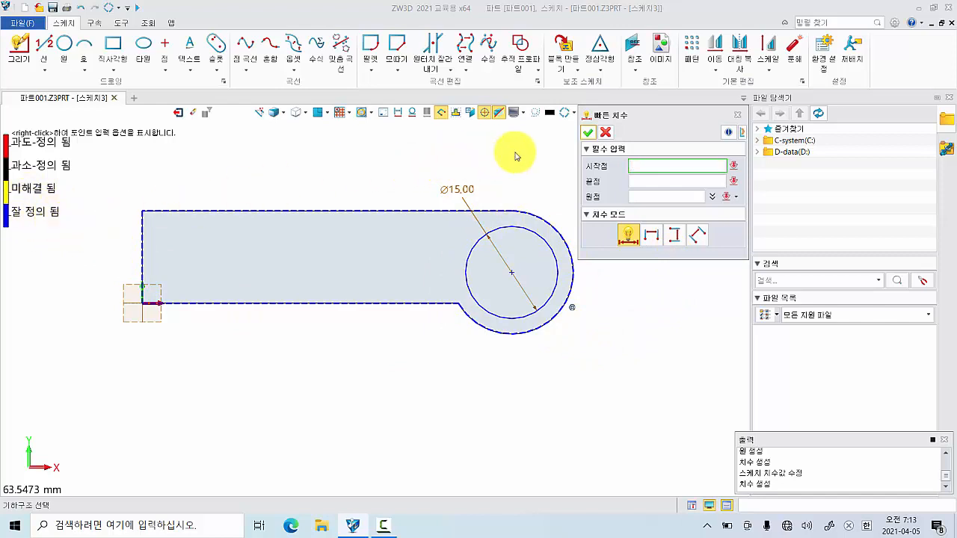
left_click(587, 134)
right_click(583, 132)
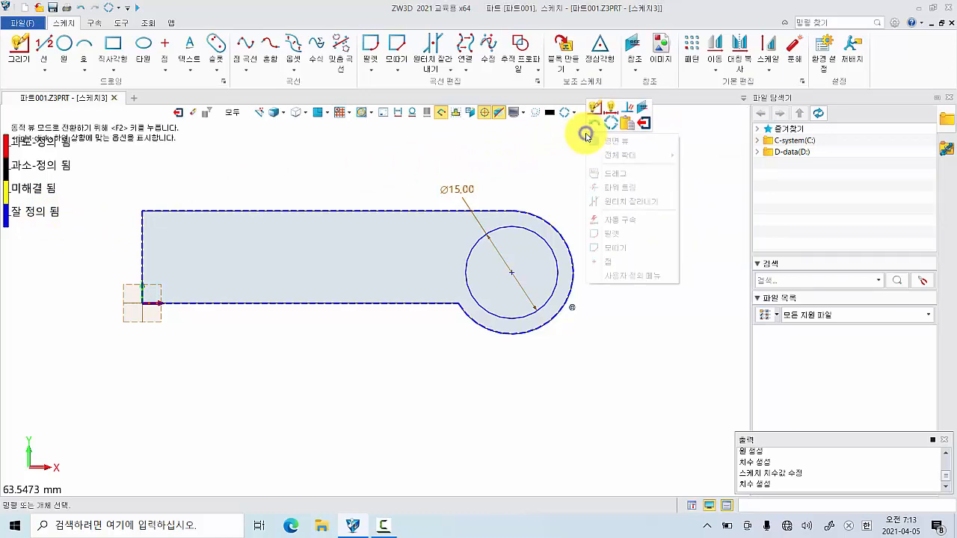
left_click(644, 124)
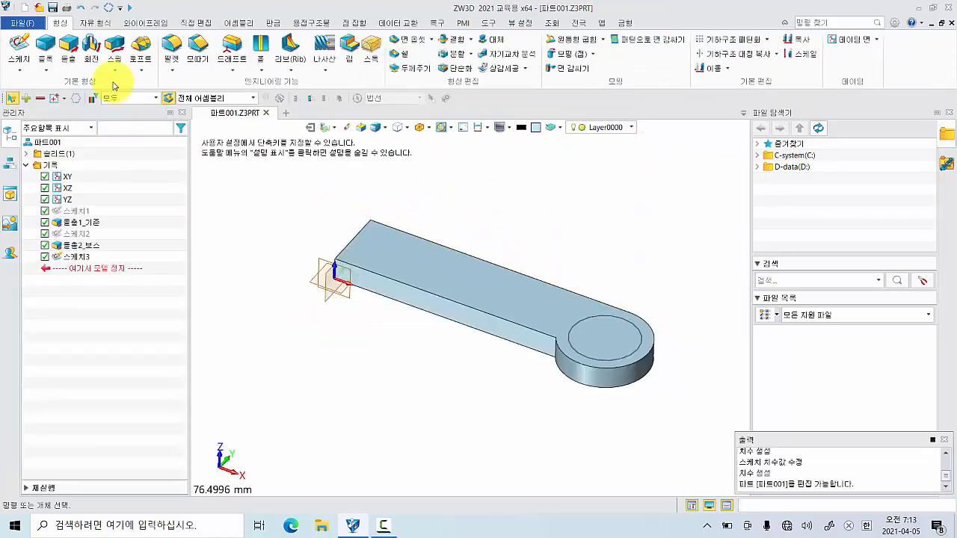
Extrude the 15 mm circle from 0 to 2.5 mm above the top face, adding it to the part as a boss
left_click(68, 44)
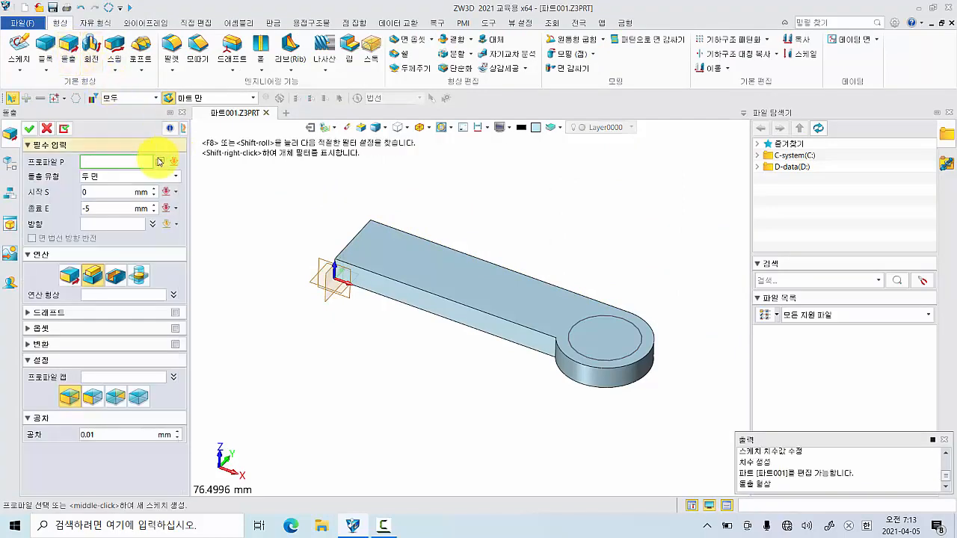
left_click(592, 320)
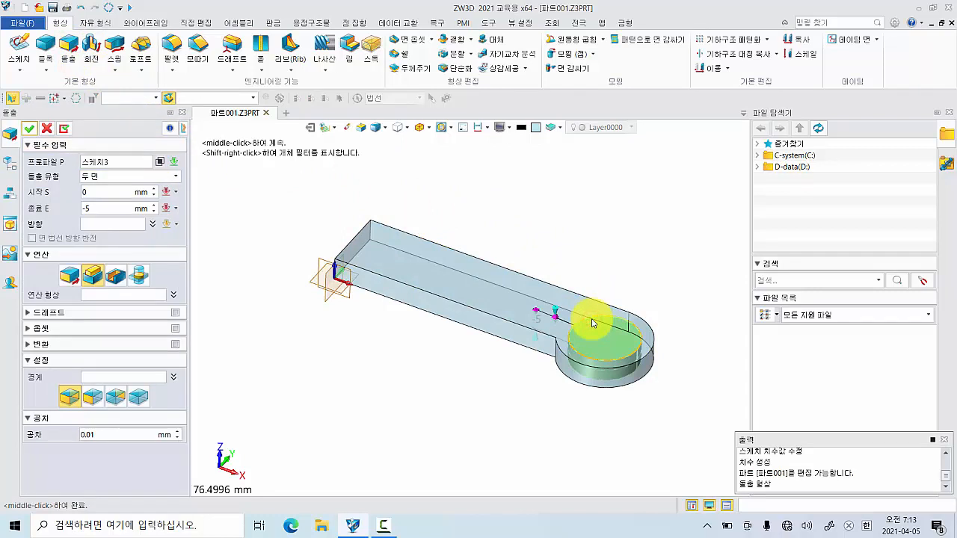
left_click(98, 209)
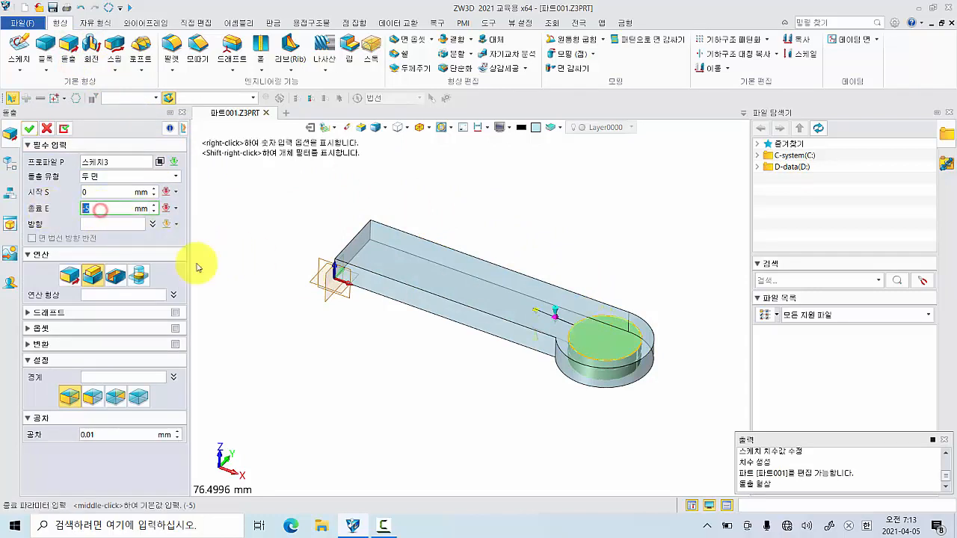
middle_click_drag(466, 350, 474, 321)
left_click(100, 213)
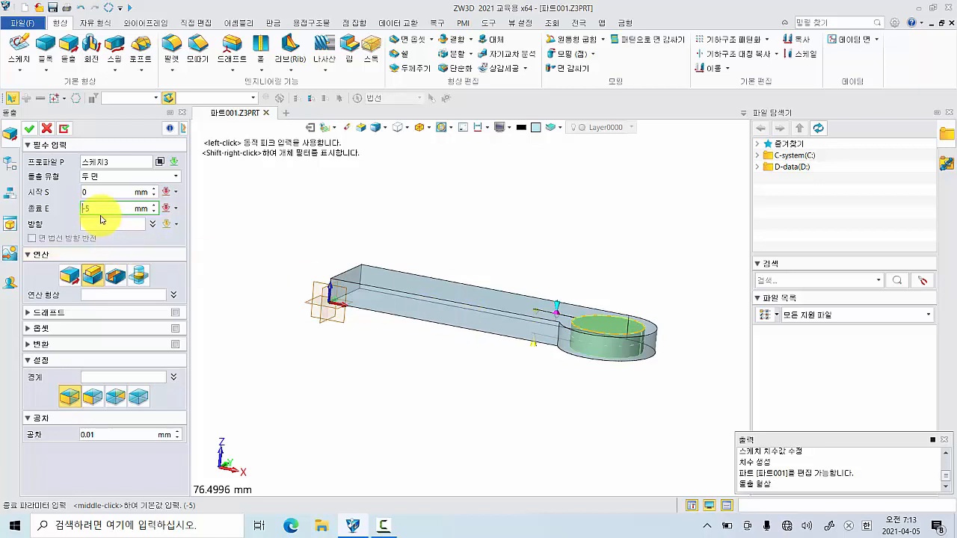
left_click_drag(95, 209, 62, 213)
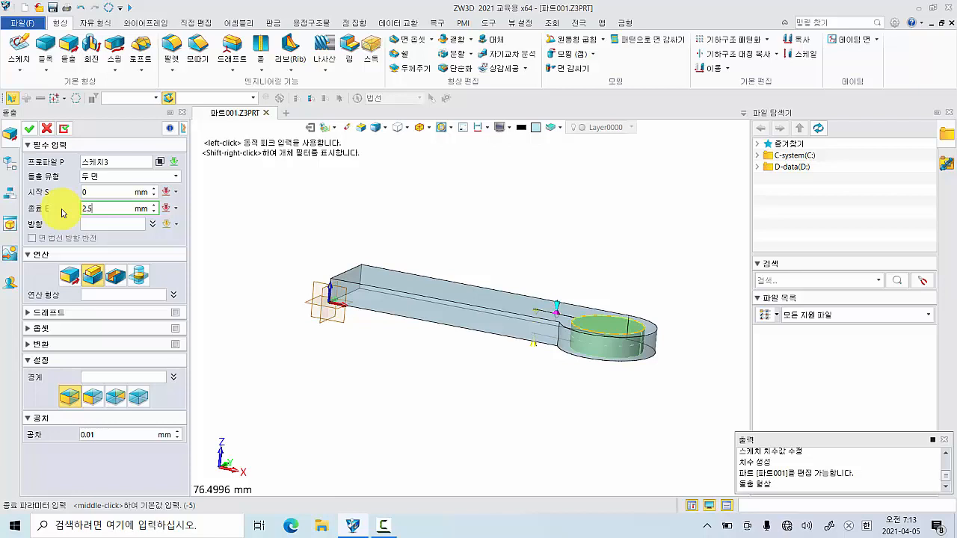
key("Return")
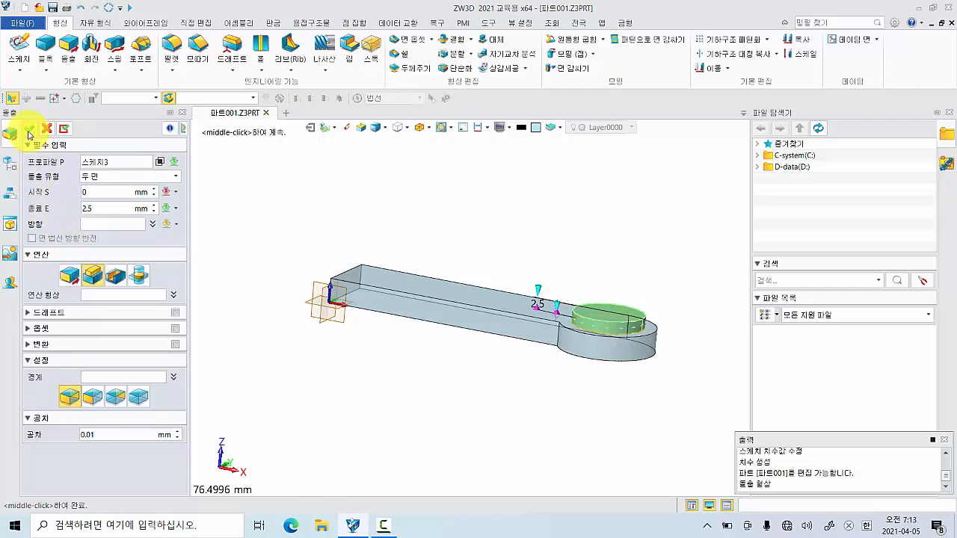
left_click(29, 130)
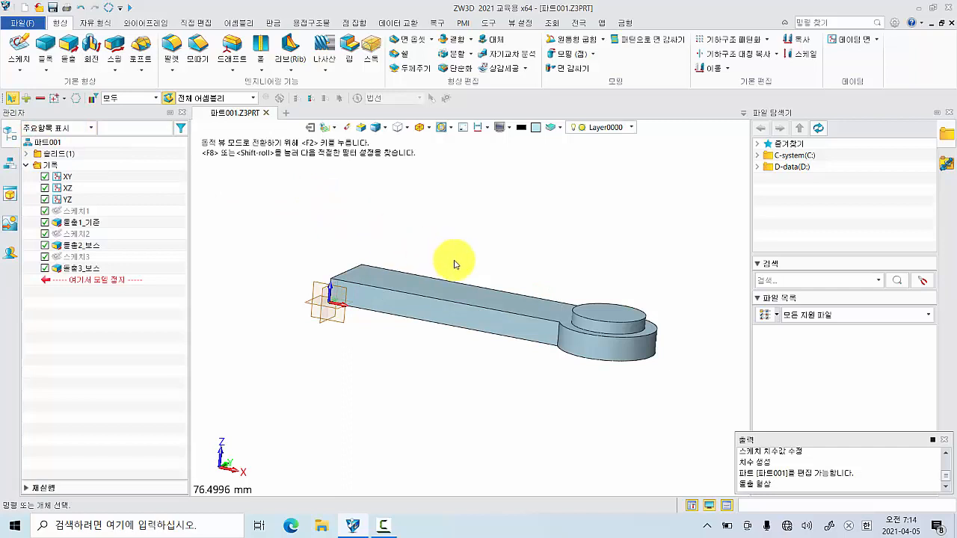
mouse_move(456, 260)
middle_mouse_down()
mouse_move(432, 276)
mouse_move(451, 259)
mouse_move(442, 271)
middle_mouse_up()
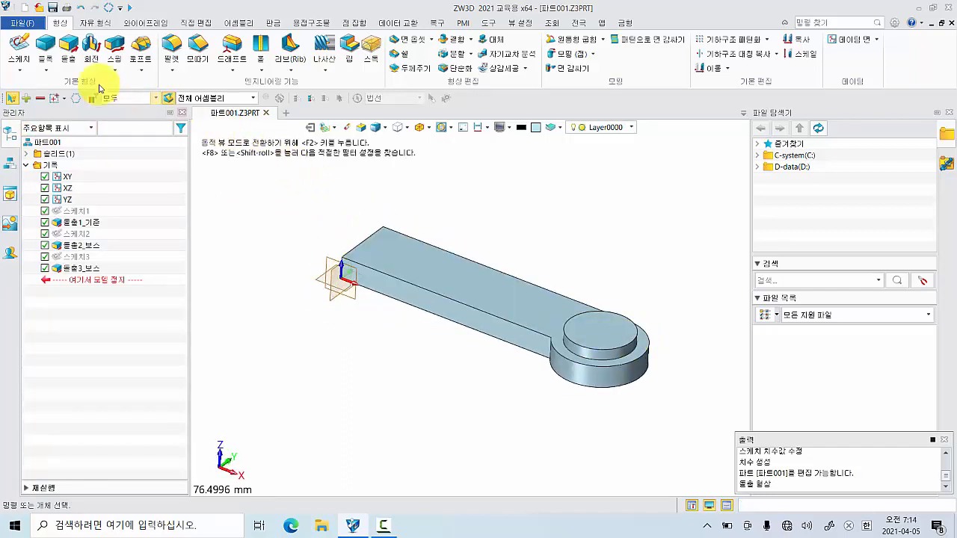
Start a sketch on the round boss's top face and draw a 5 mm diameter circle at its centre
left_click(22, 47)
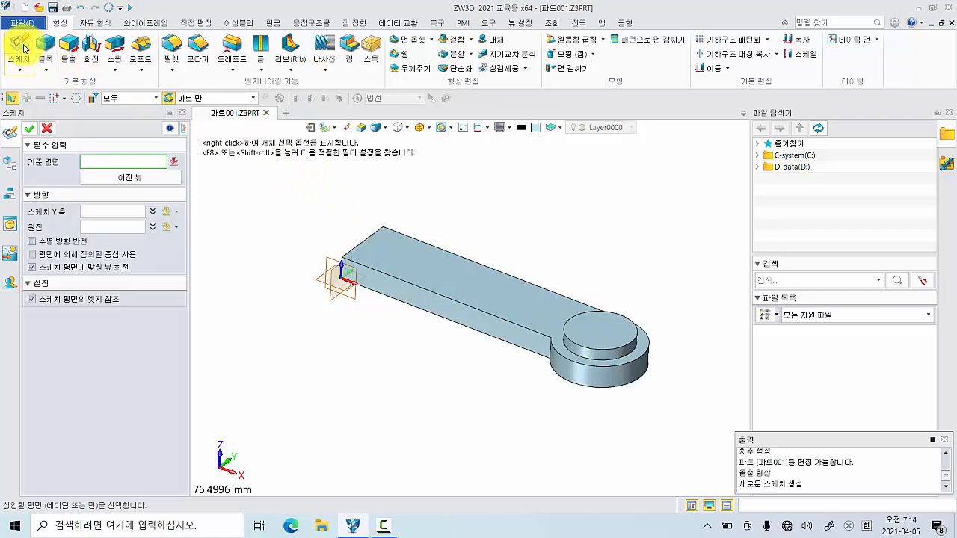
left_click(587, 327)
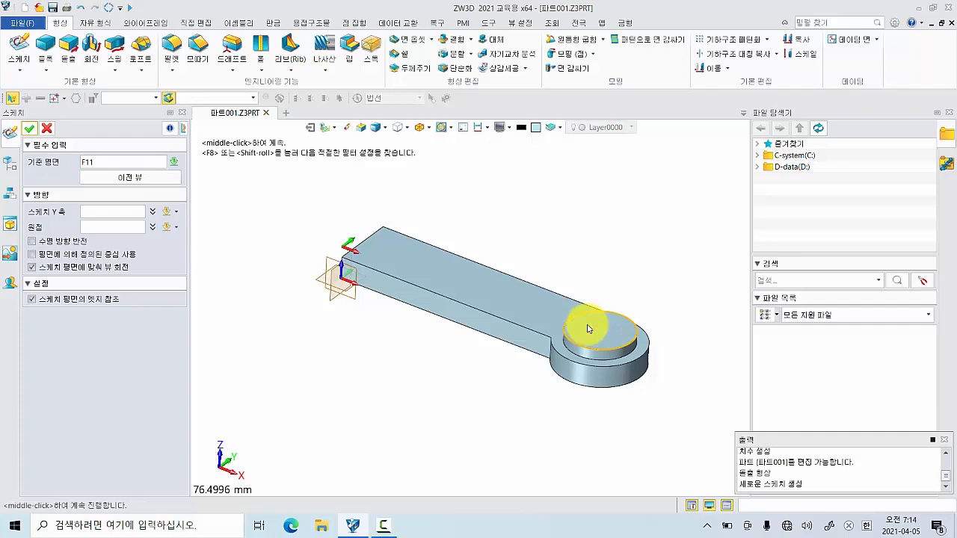
left_click(29, 131)
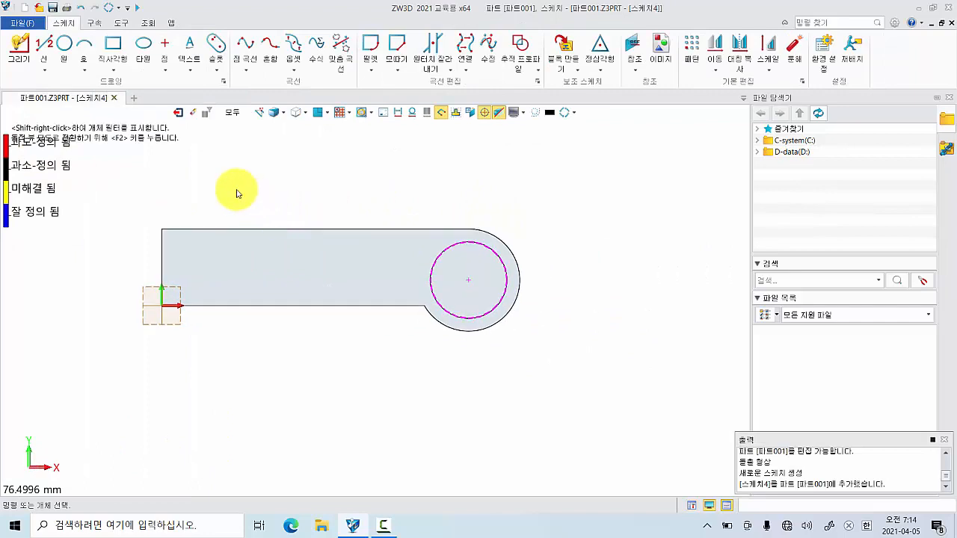
left_click(65, 46)
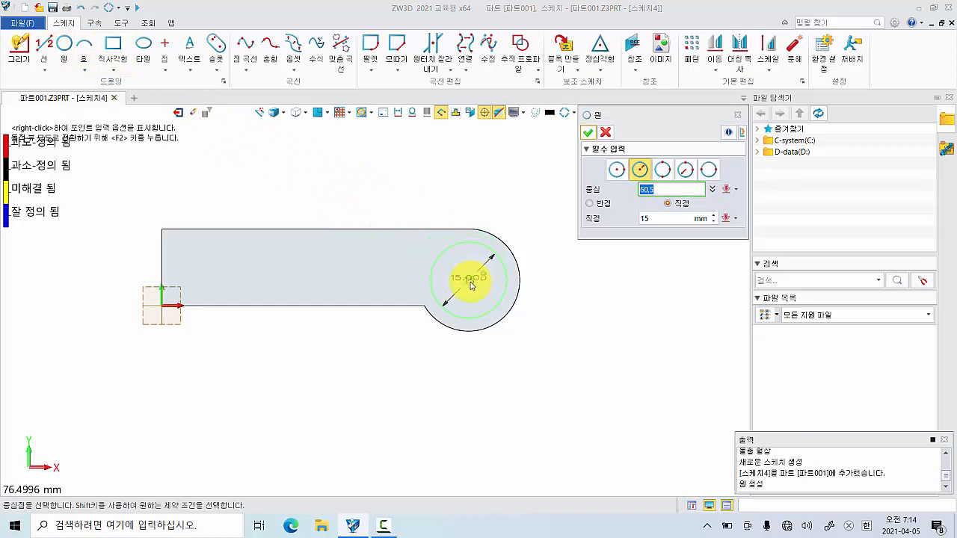
left_click(471, 284)
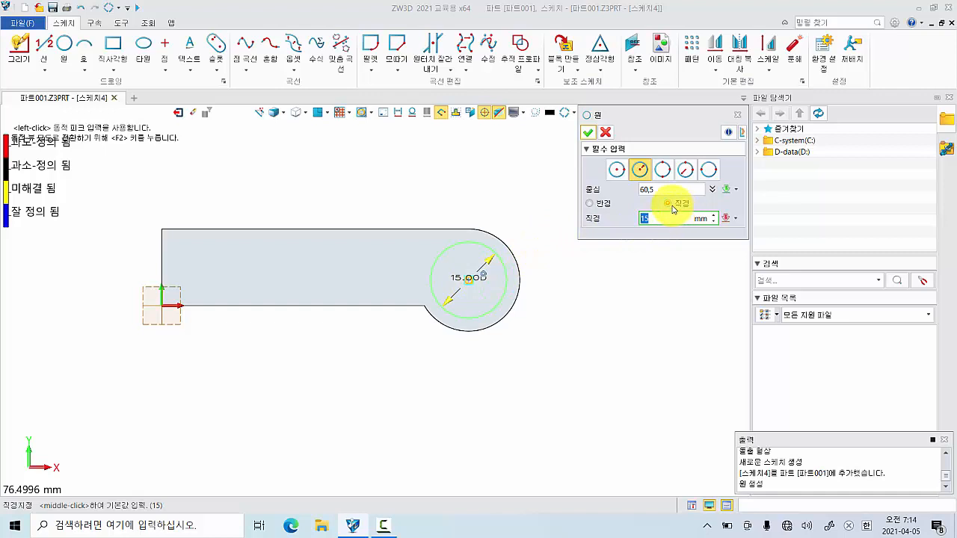
left_click_drag(656, 217, 604, 217)
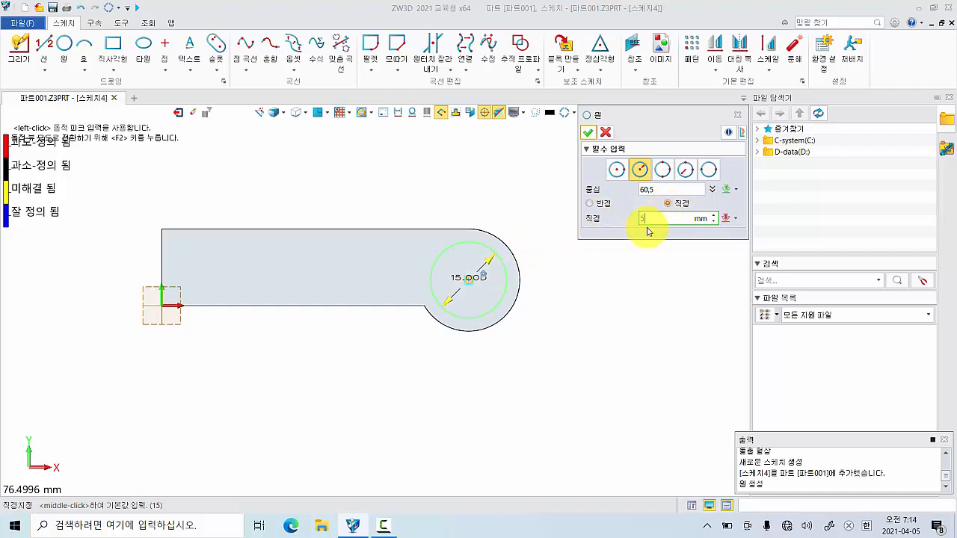
type("5")
key("Return")
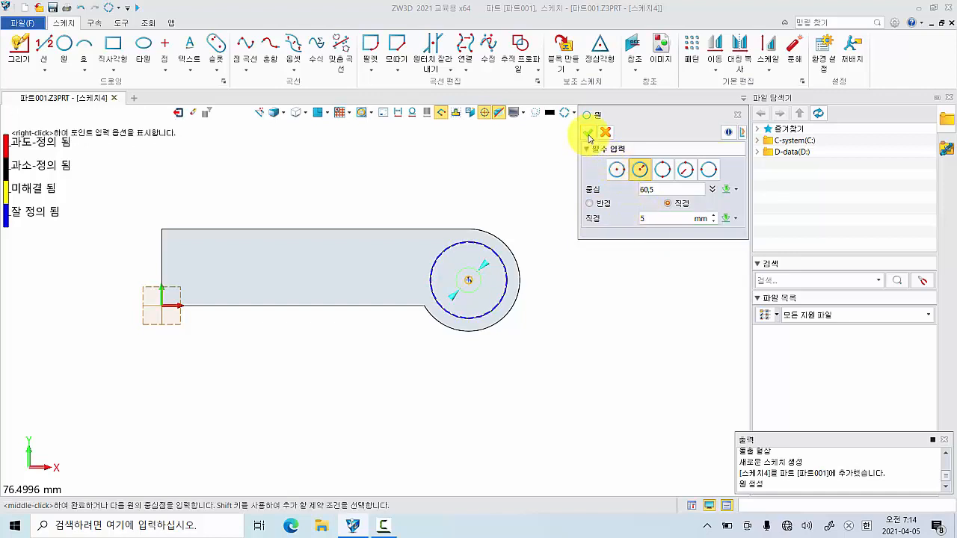
left_click(589, 132)
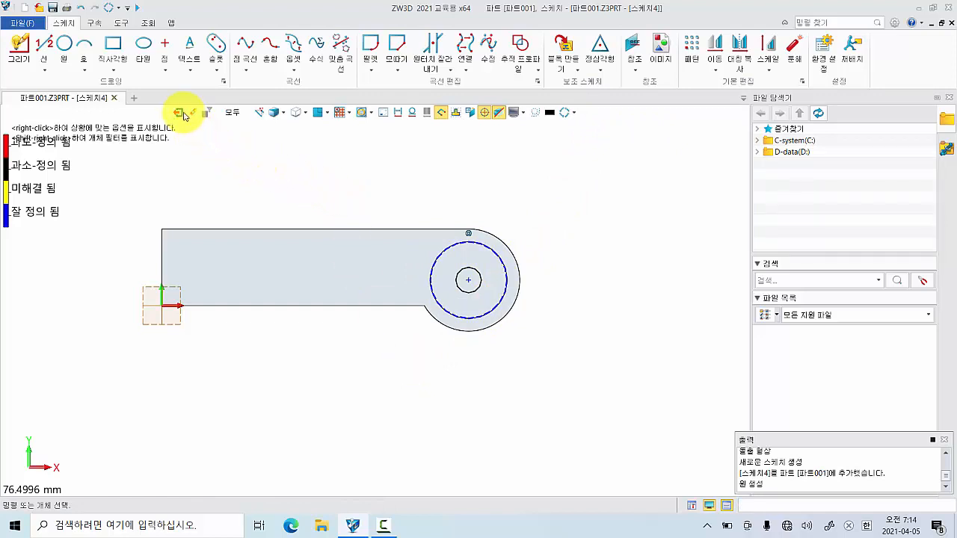
Add a quick diameter dimension of 5 mm to the small circle and exit the sketch
right_click(371, 176)
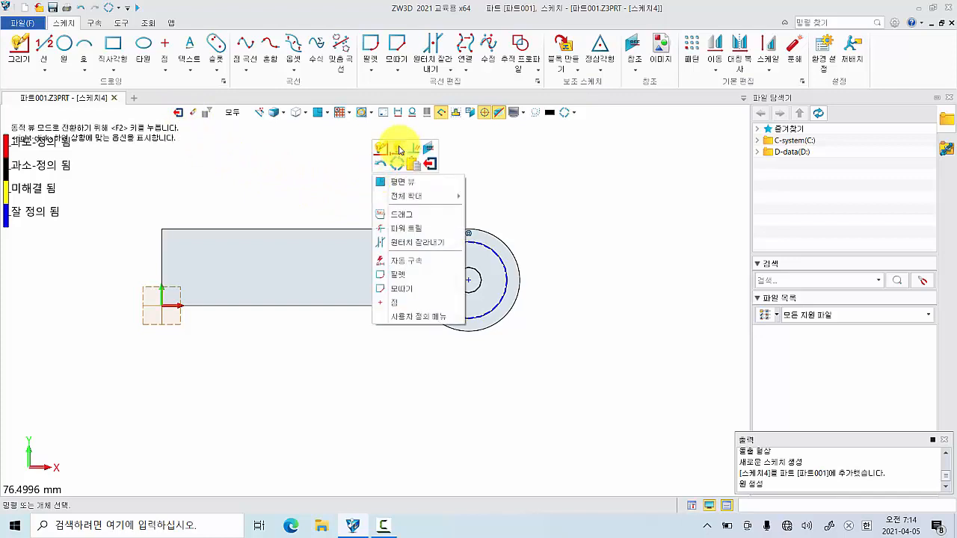
left_click(400, 150)
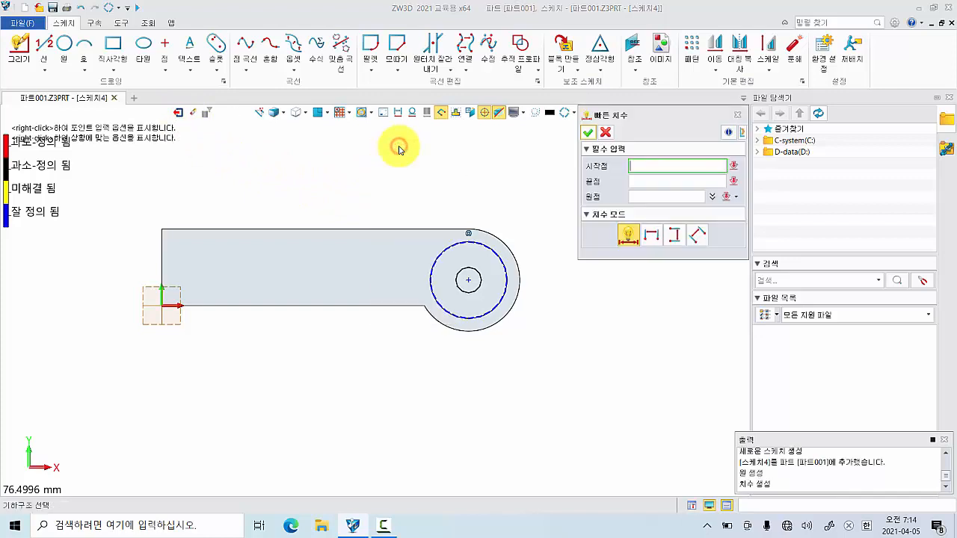
left_click(479, 275)
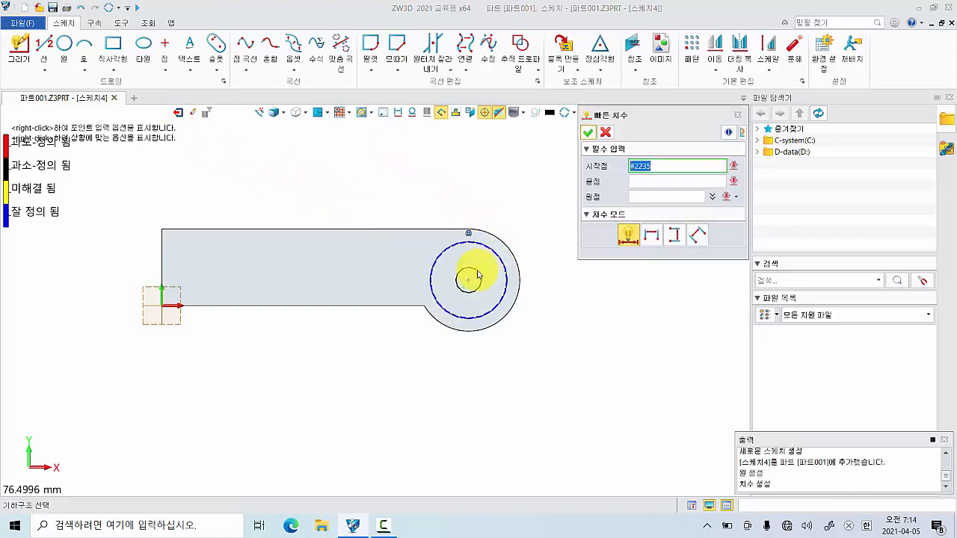
left_click(521, 221)
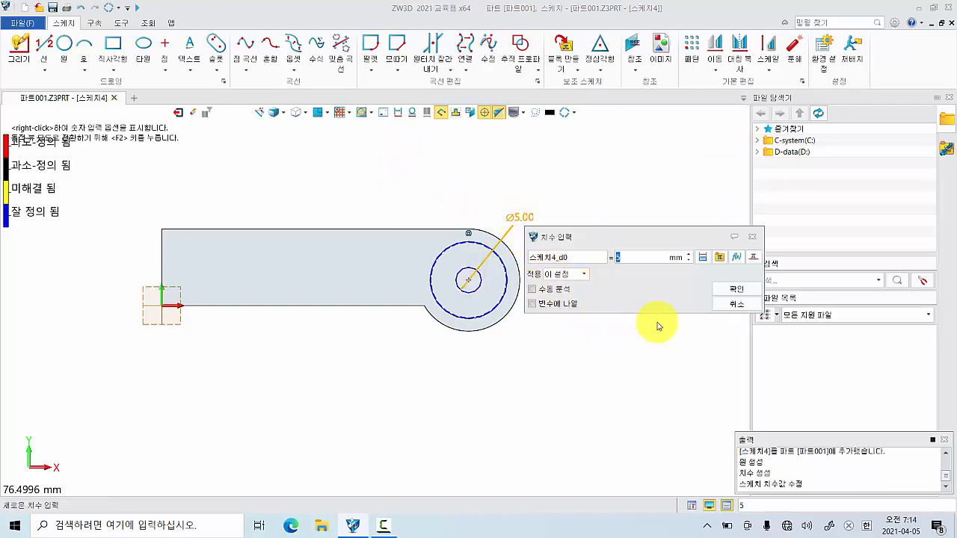
left_click(729, 290)
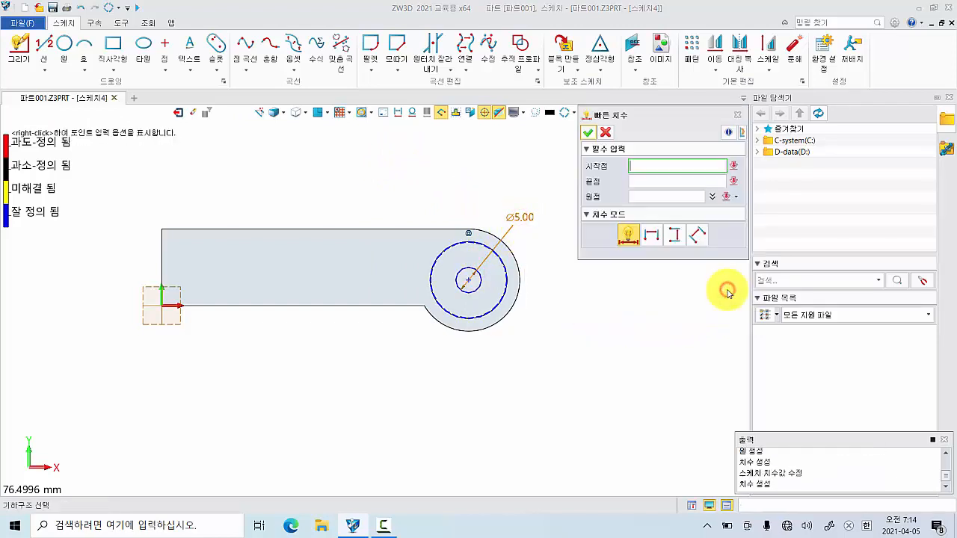
left_click(588, 134)
right_click(599, 178)
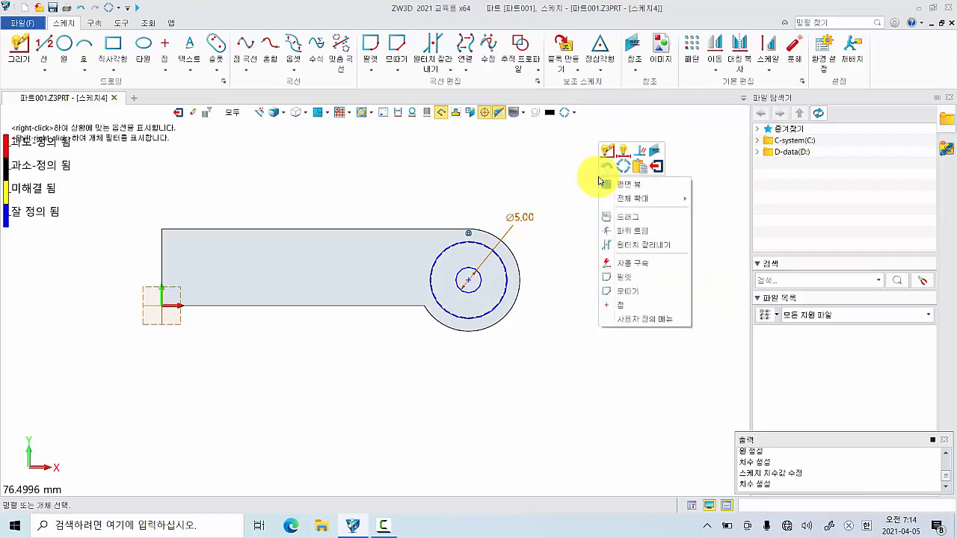
left_click(656, 168)
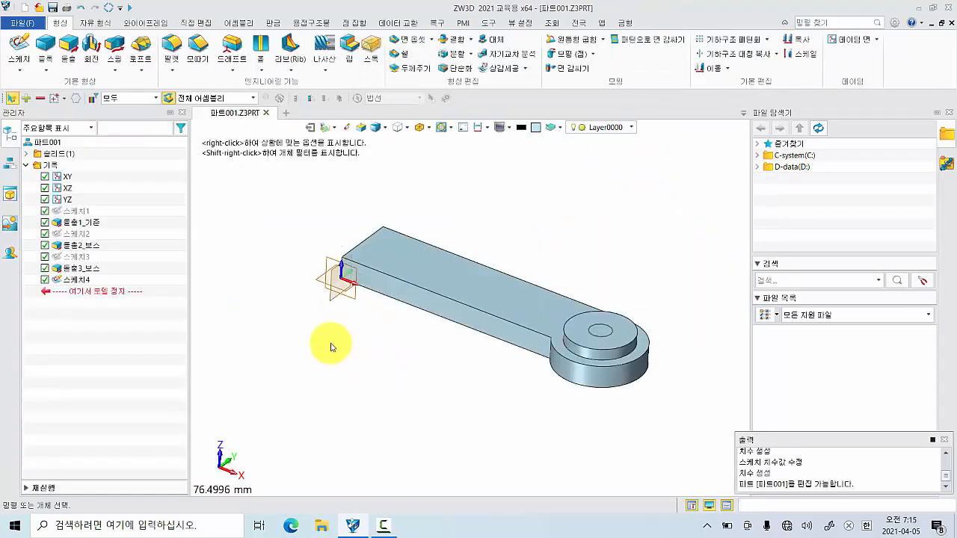
Extrude the 5 mm circle from 0 to -30 mm as a cut, making a through hole in the boss
left_click(74, 50)
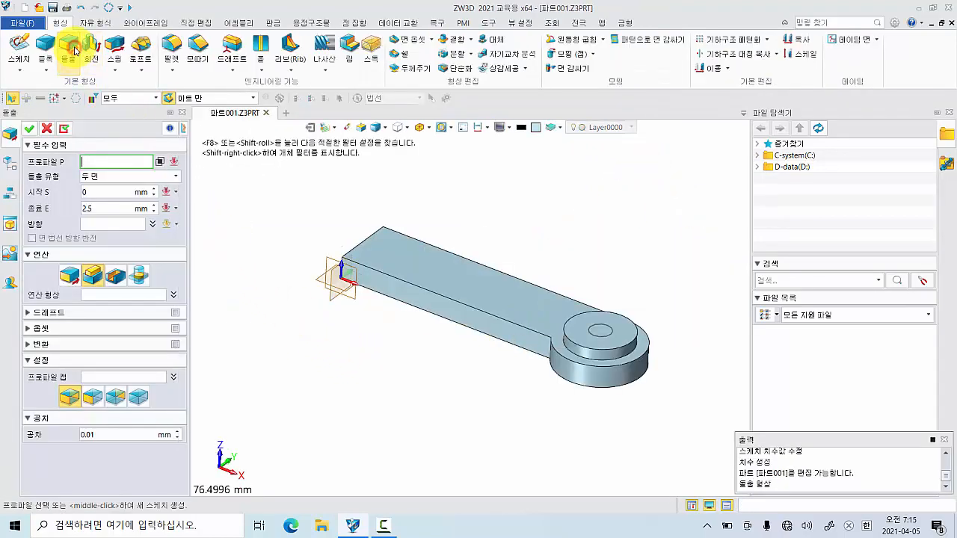
left_click(91, 162)
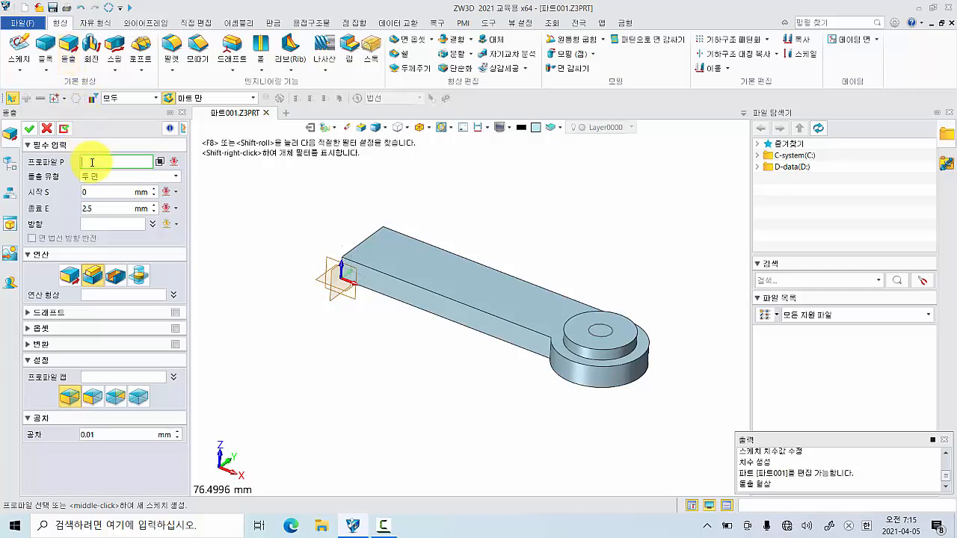
left_click(592, 343)
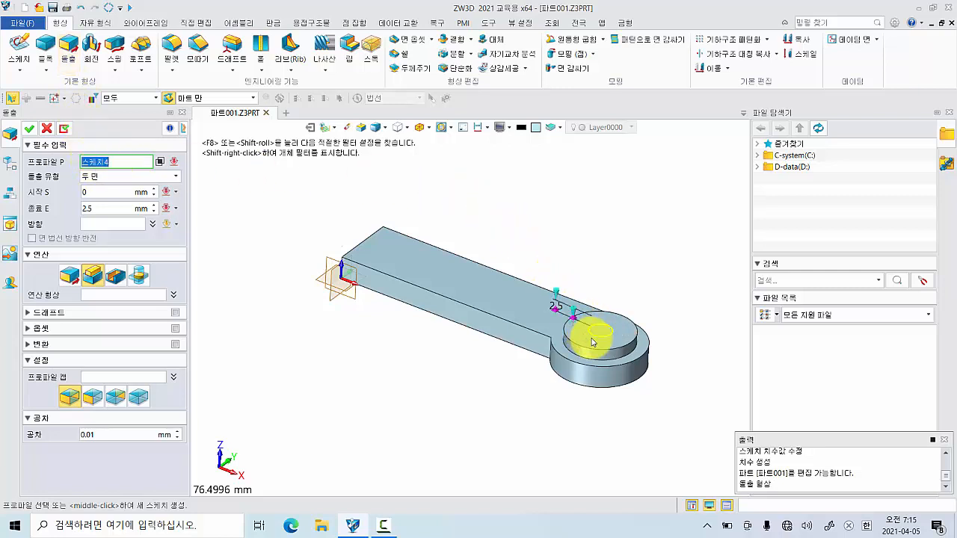
middle_click(593, 342)
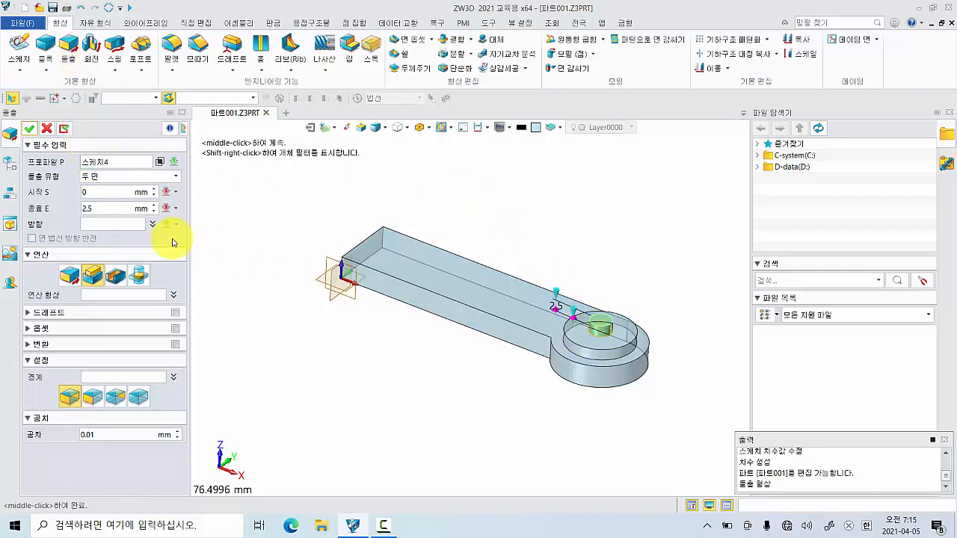
left_click(88, 209)
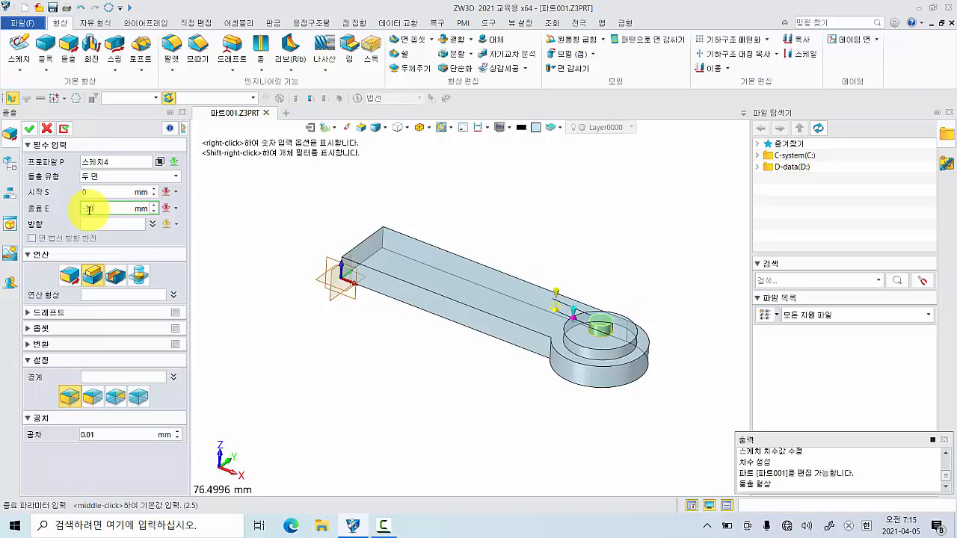
key("Return")
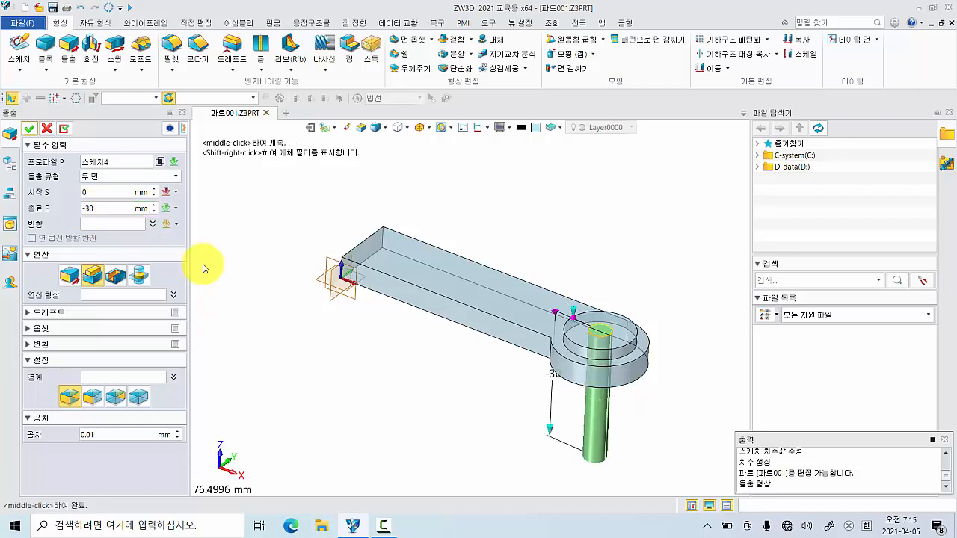
left_click(114, 282)
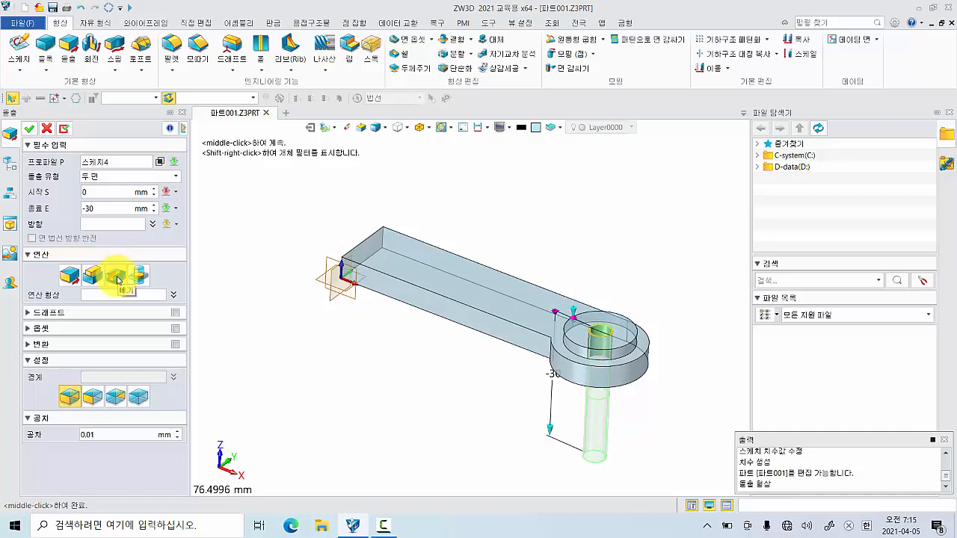
left_click(28, 129)
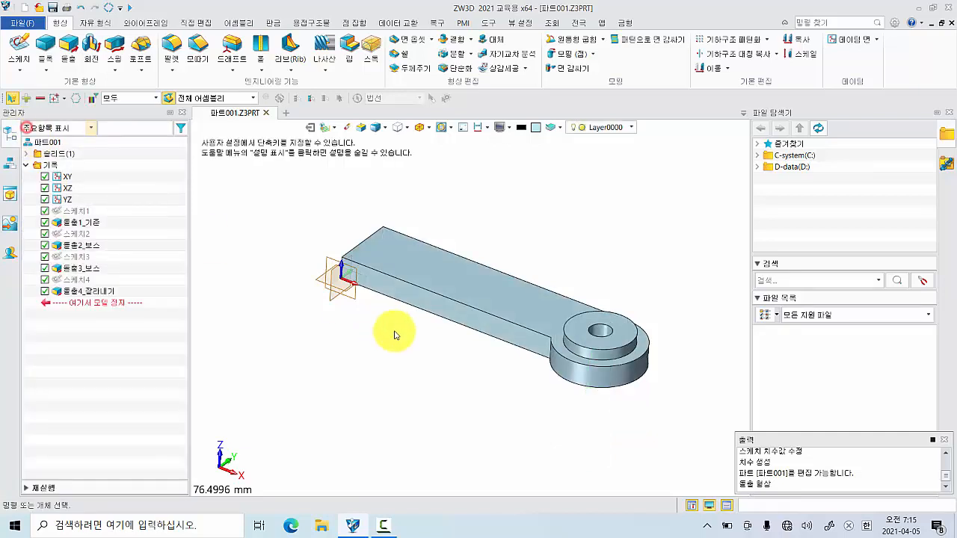
Create a datum plane offset 2.5 mm outward from the plate's long side face that meets the rounded end
right_click_drag(527, 402, 481, 367)
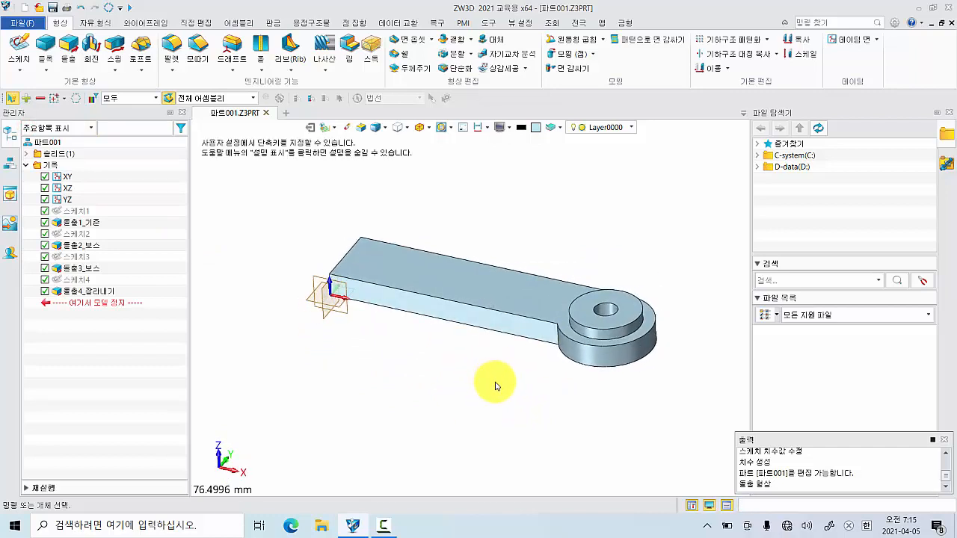
right_click_drag(495, 386, 406, 412)
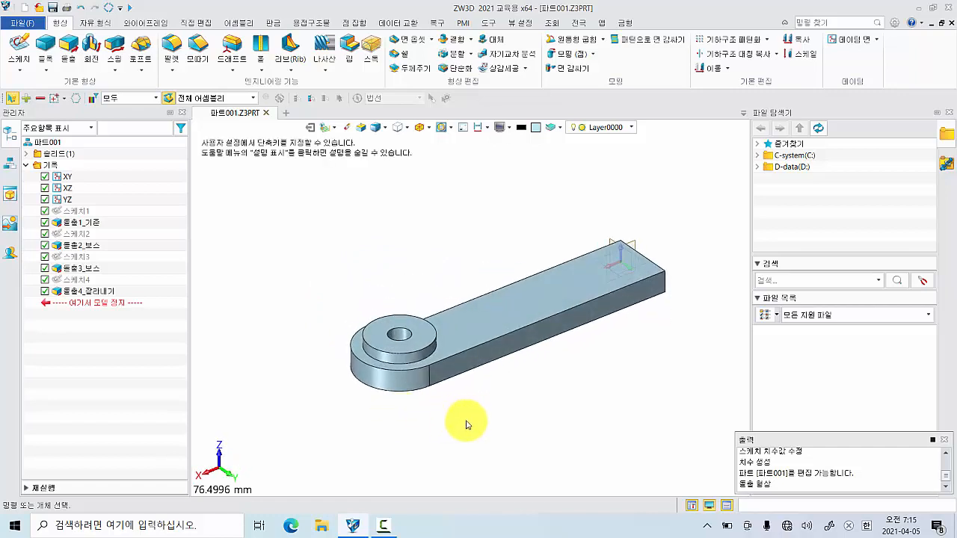
left_click(856, 41)
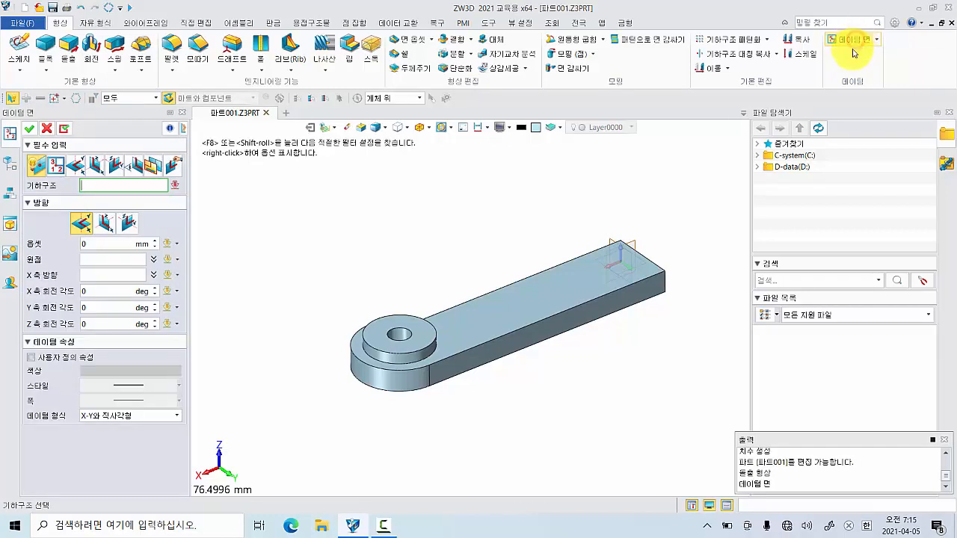
left_click(562, 329)
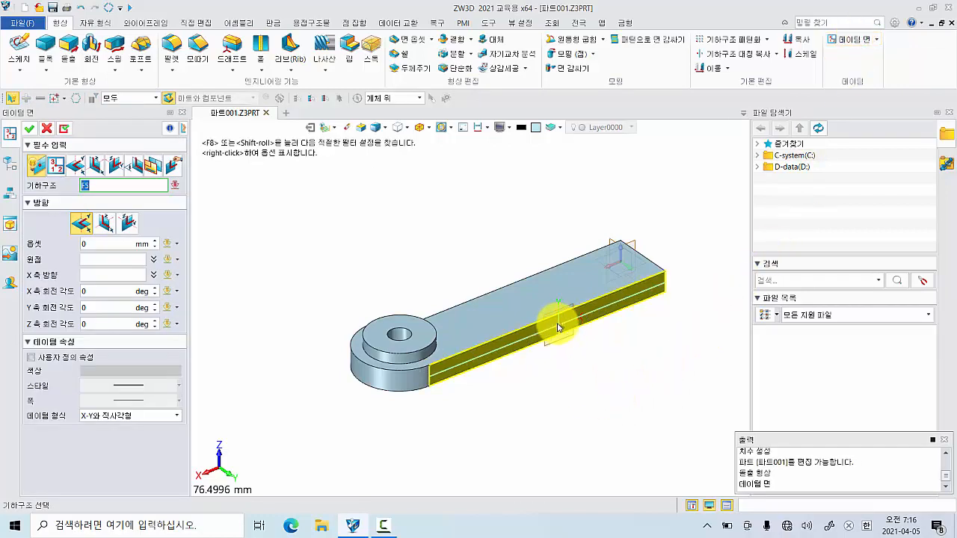
left_click(559, 329)
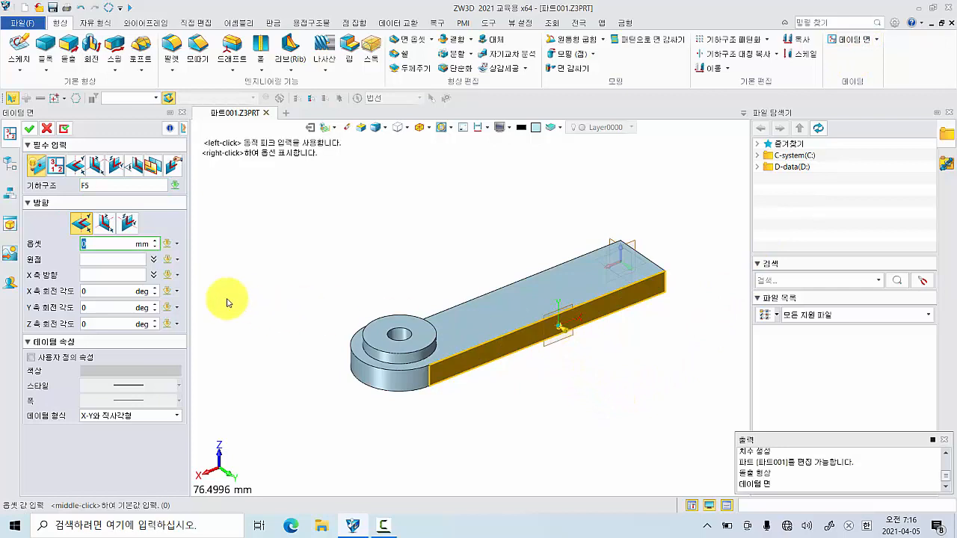
left_click(109, 244)
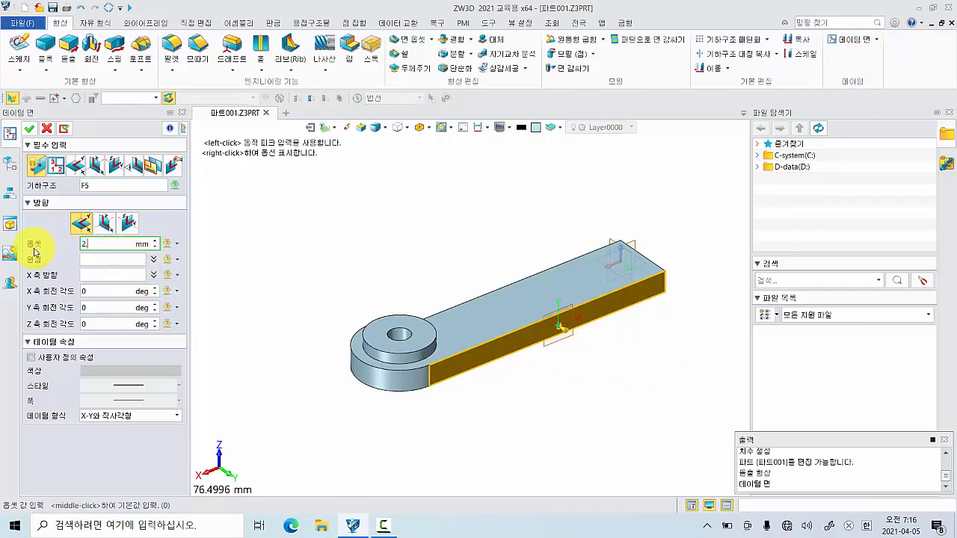
key("Return")
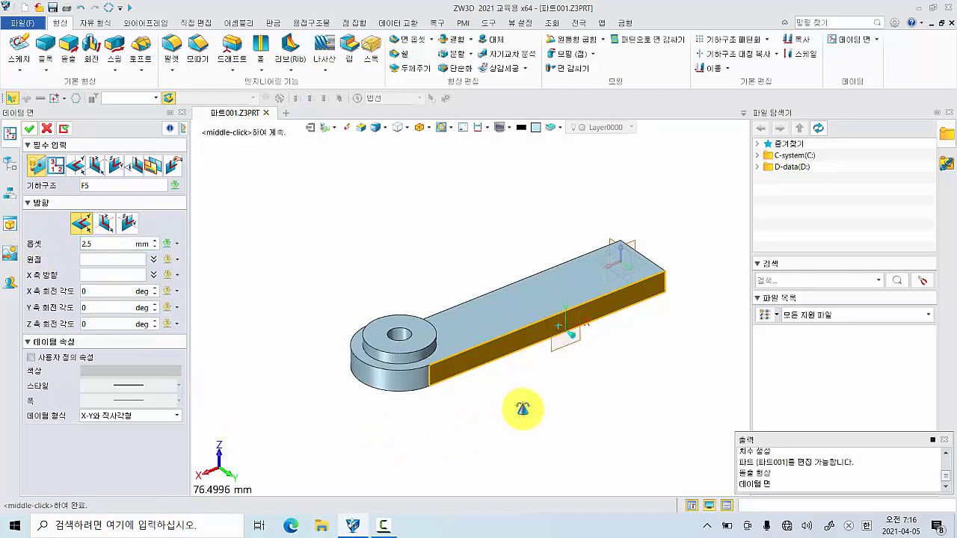
right_click_drag(519, 406, 508, 374)
left_click(29, 129)
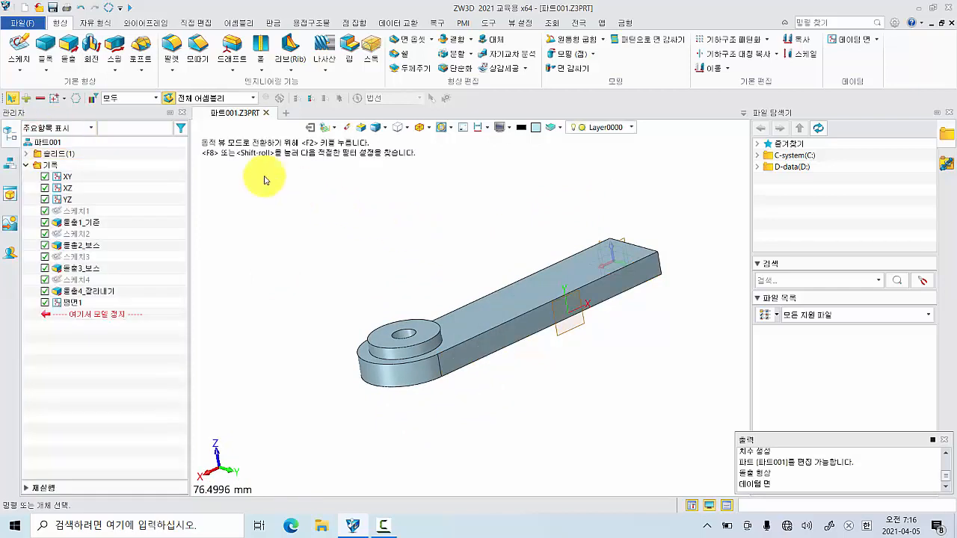
Start a sketch on the datum plane offset from the plate's long side face
left_click(18, 47)
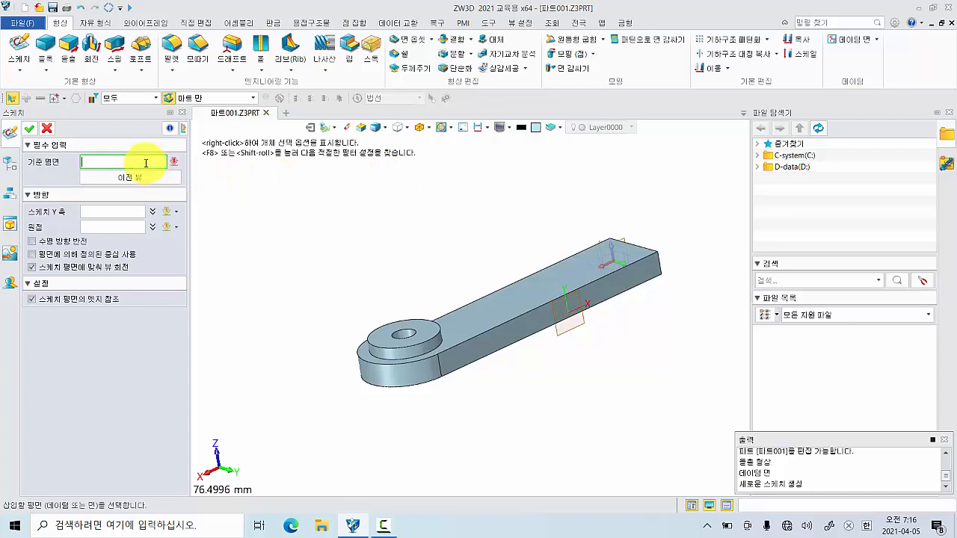
left_click(587, 330)
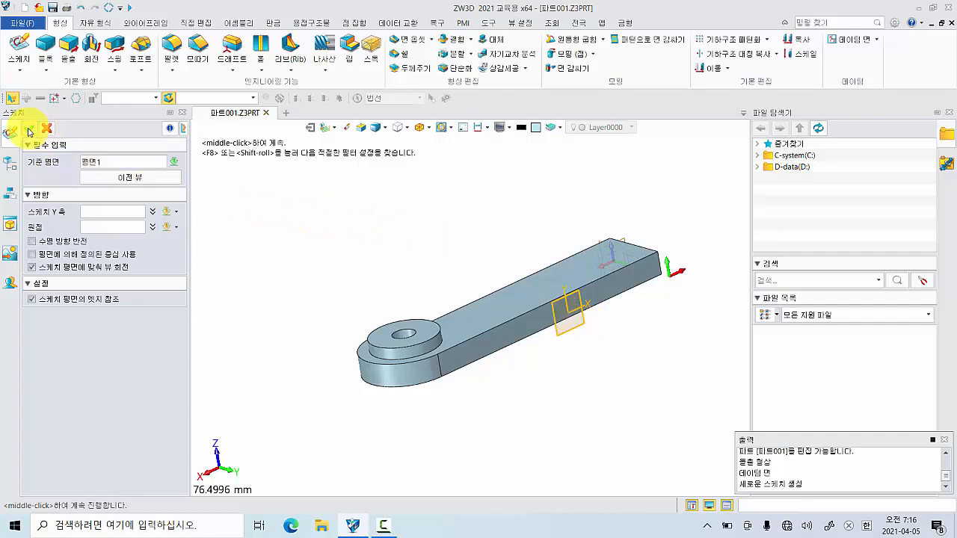
left_click(29, 128)
scroll(311, 316, "up", 2)
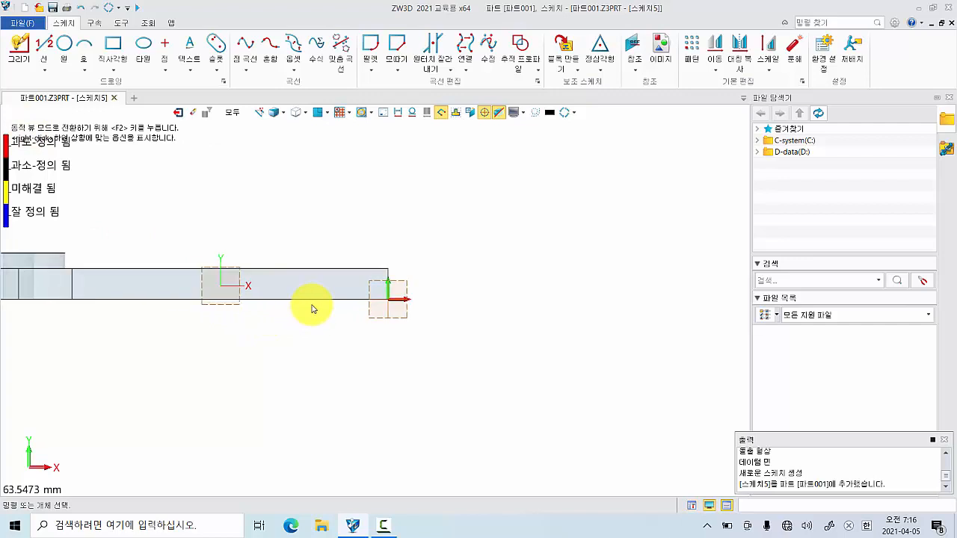
middle_click_drag(311, 306, 323, 346)
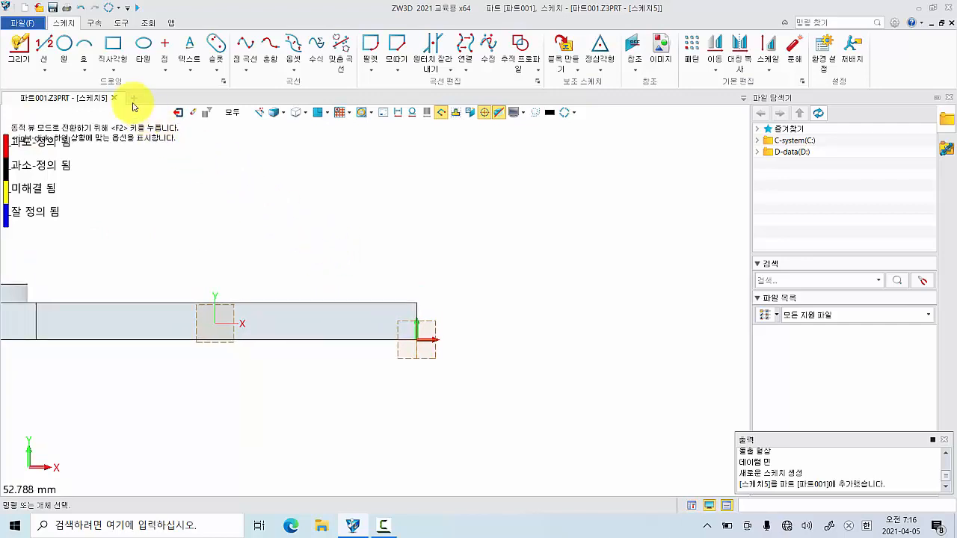
Draw a 5 mm diameter circle centred on the upper corner of the plate's square end
left_click(71, 50)
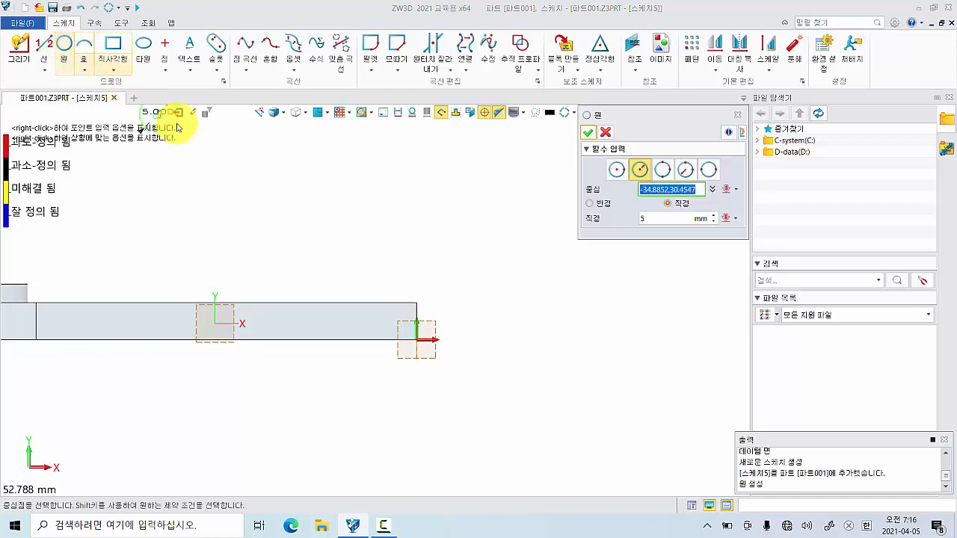
scroll(458, 299, "up", 3)
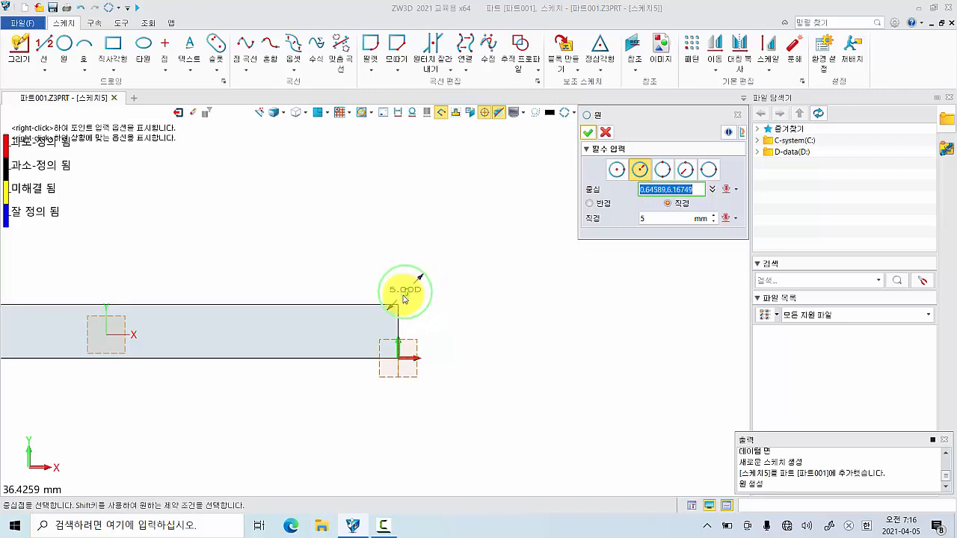
left_click(401, 307)
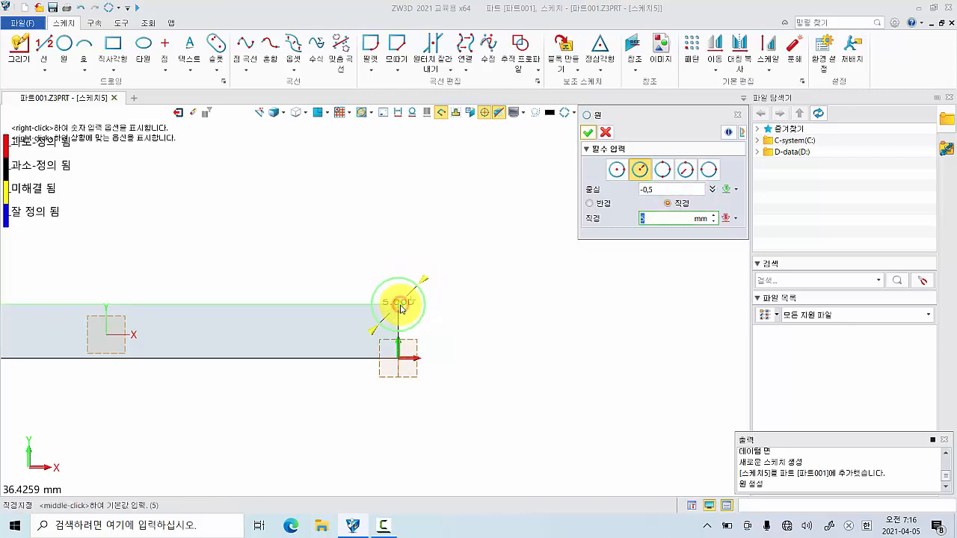
left_click(588, 136)
scroll(521, 245, "down", 1)
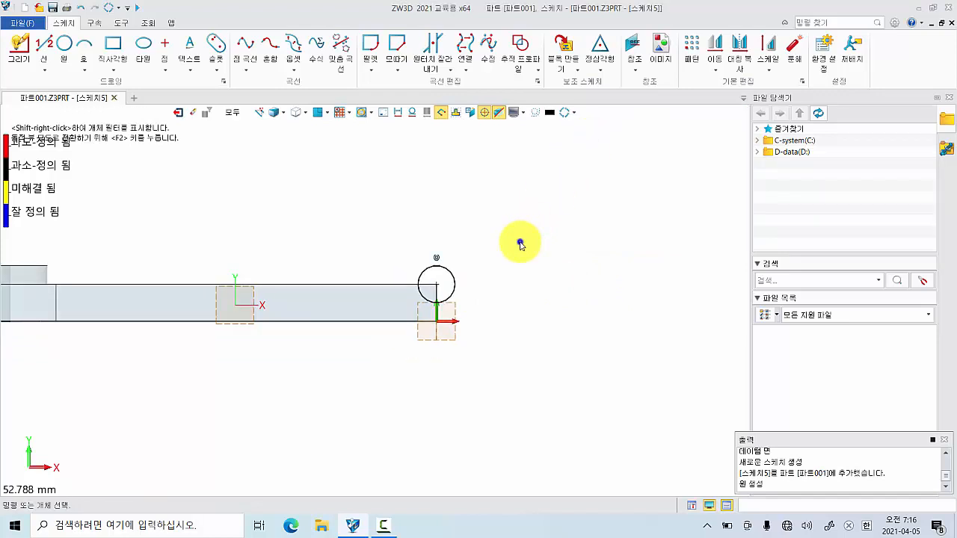
Add a quick diameter dimension of 15 mm to the circle at the plate's corner and exit the sketch
right_click(520, 245)
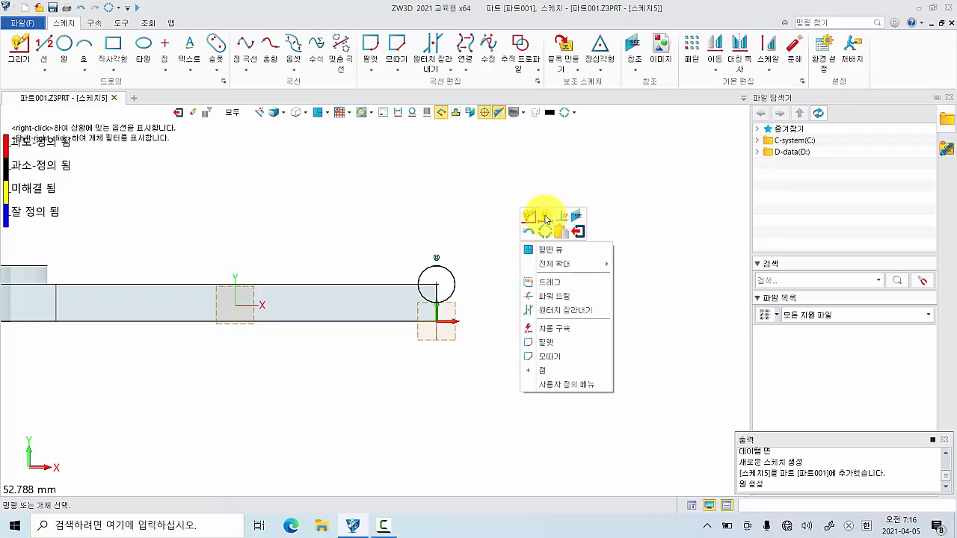
left_click(546, 218)
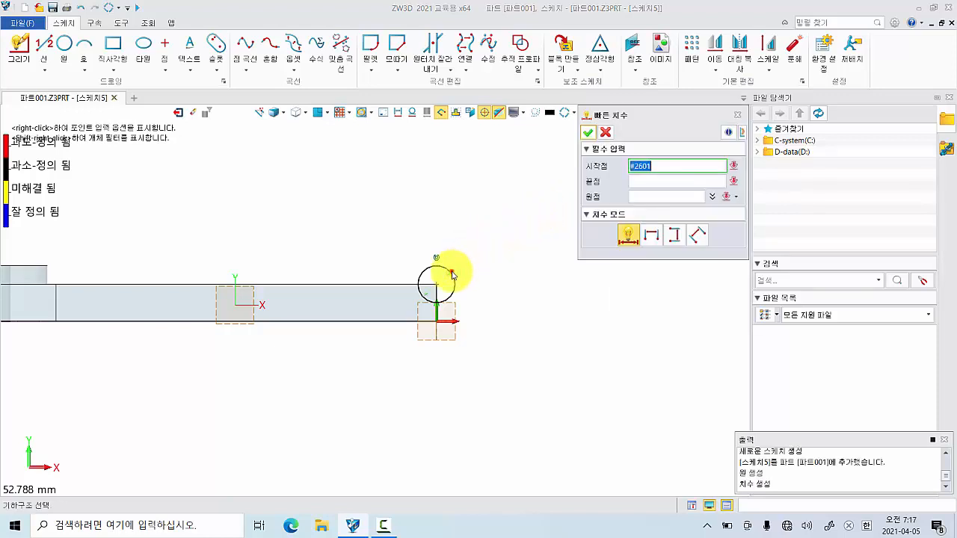
left_click(453, 275)
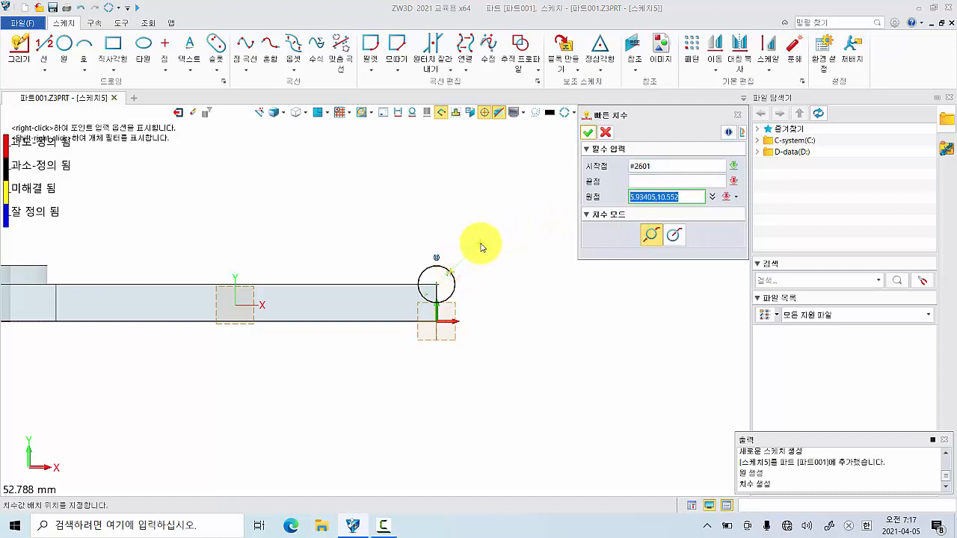
left_click(482, 247)
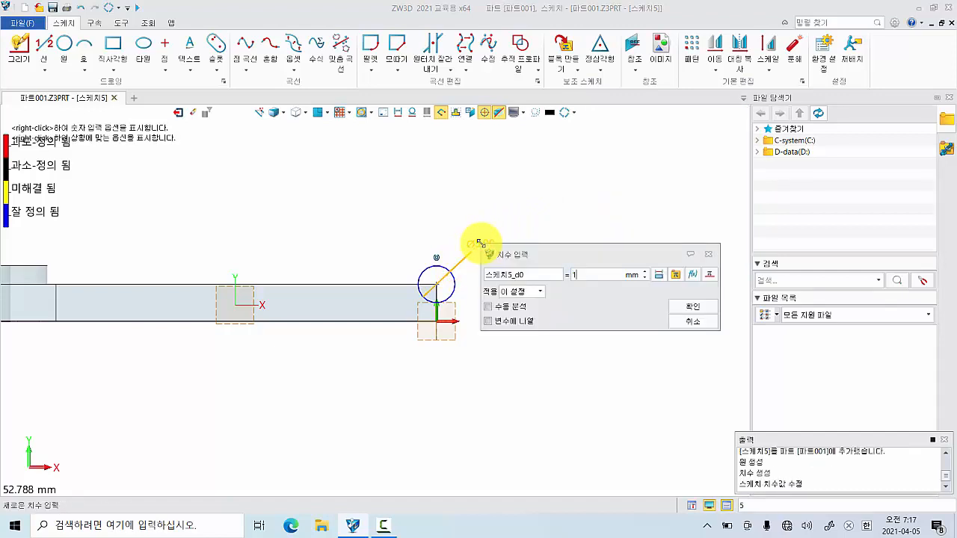
key("Return")
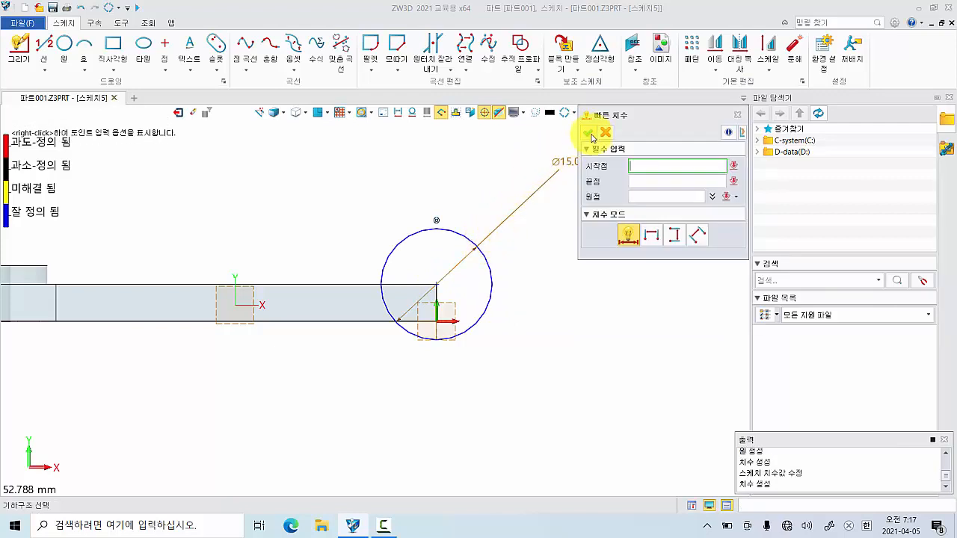
left_click(591, 135)
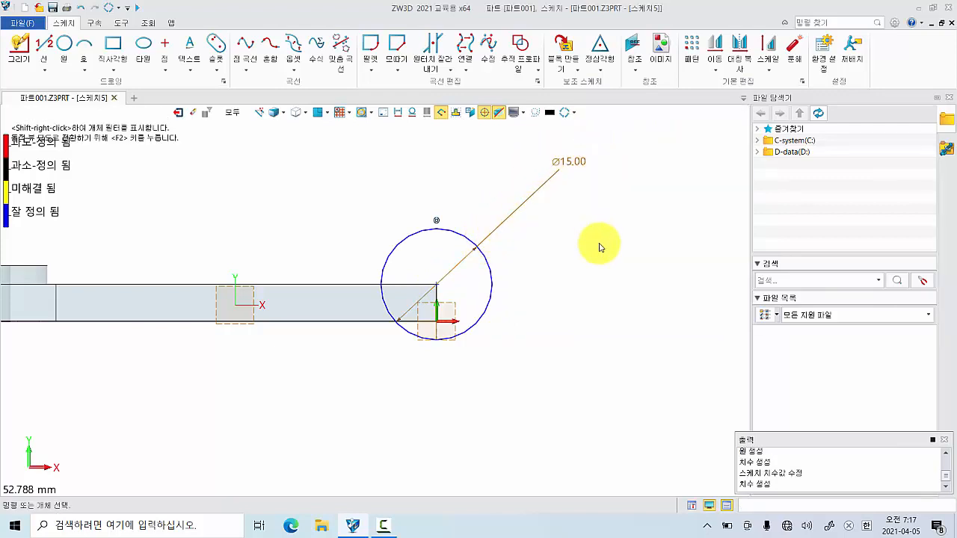
right_click(599, 245)
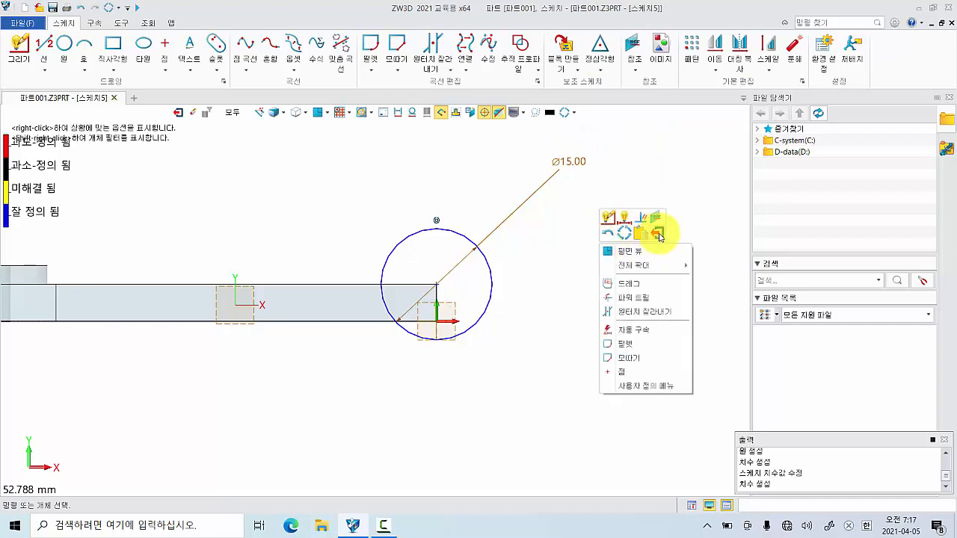
left_click(658, 234)
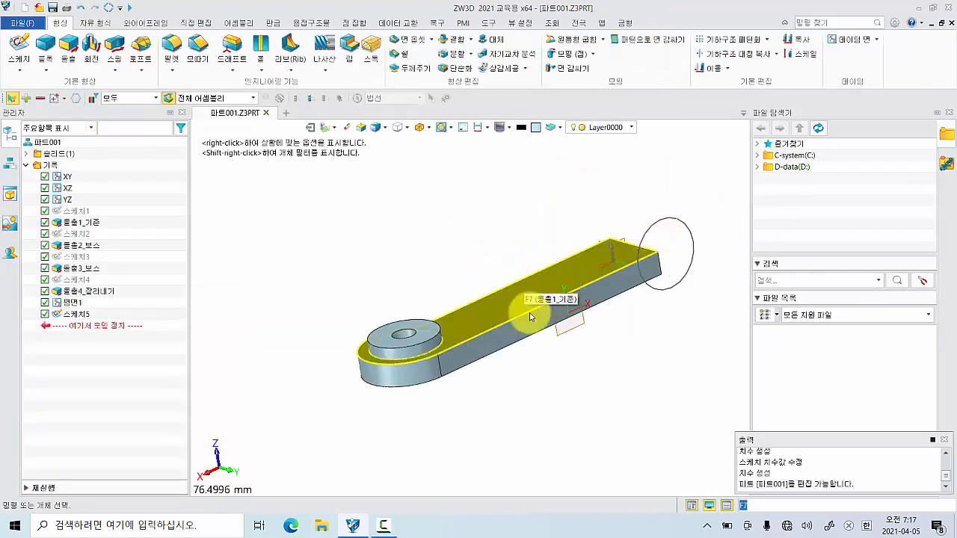
Extrude the 15 mm circle from 0 to -22.5 mm across the plate's square end, adding it to the existing body
mouse_move(658, 261)
right_mouse_down()
mouse_move(658, 303)
mouse_move(669, 284)
mouse_move(449, 325)
mouse_move(466, 379)
mouse_move(461, 214)
right_mouse_up()
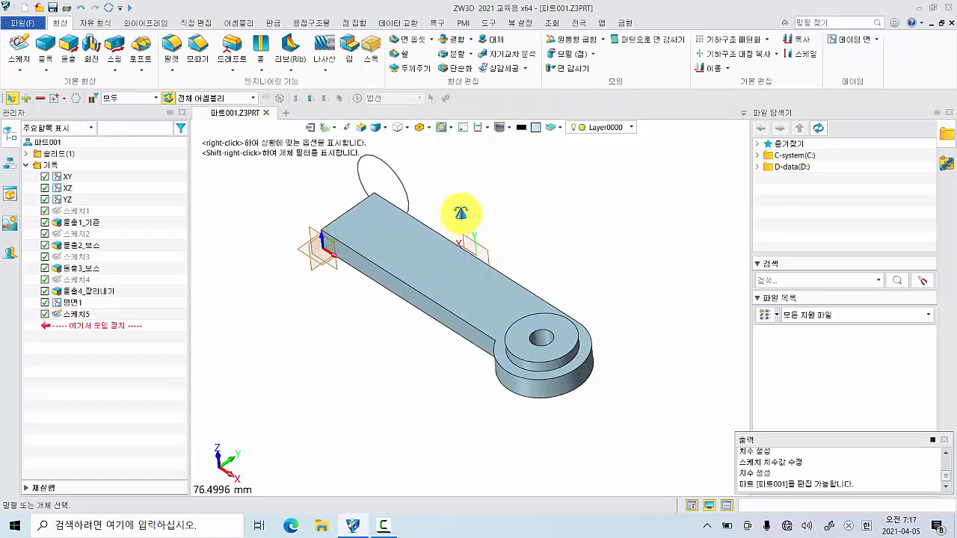
left_click(68, 55)
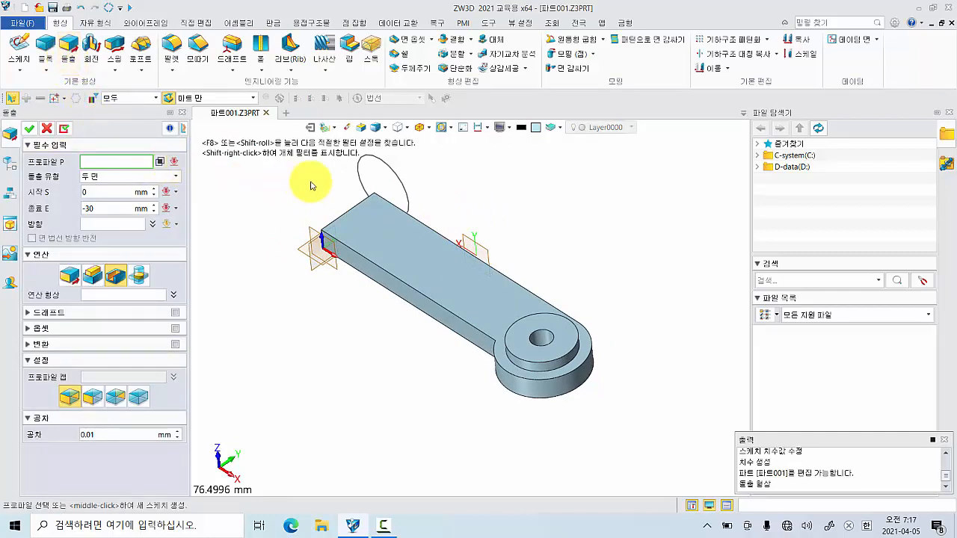
left_click(359, 183)
left_click(360, 181)
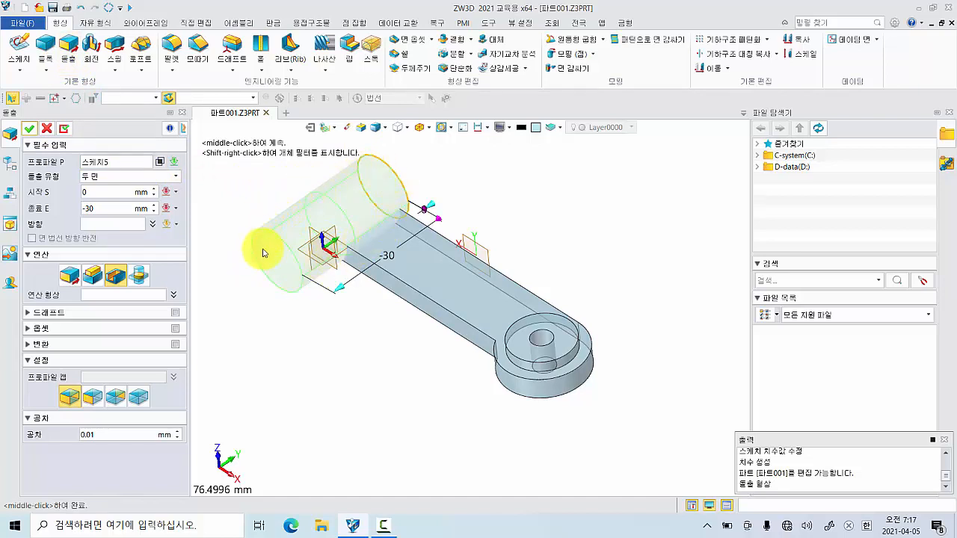
left_click(87, 208)
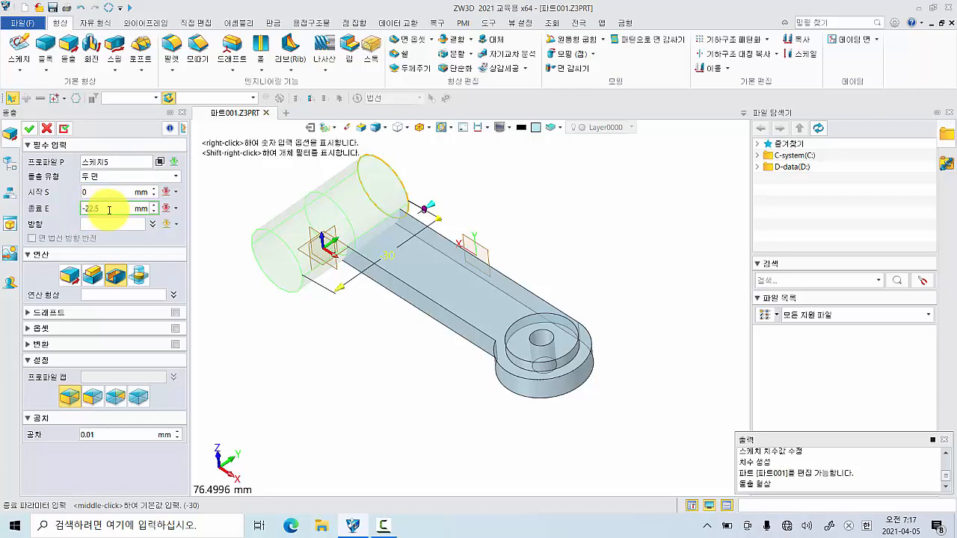
key("Return")
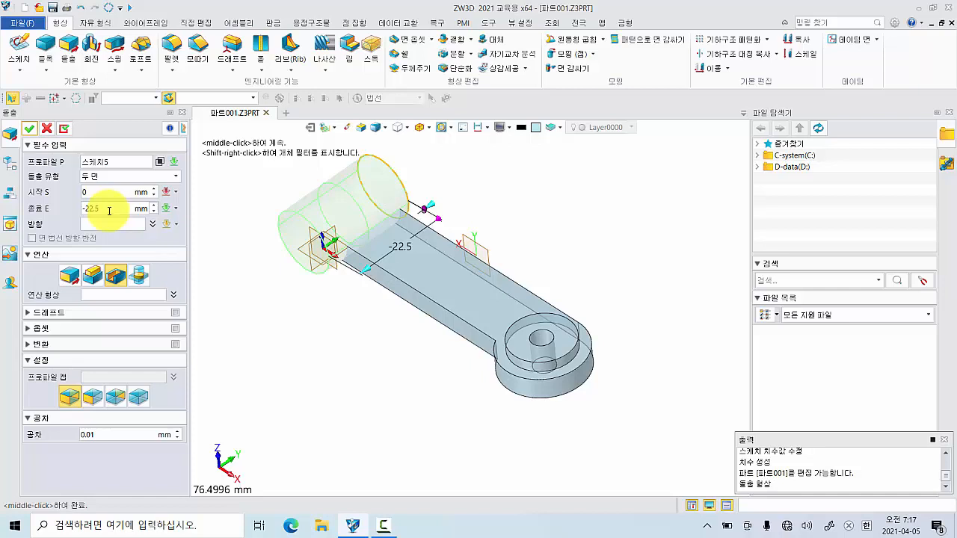
left_click(95, 282)
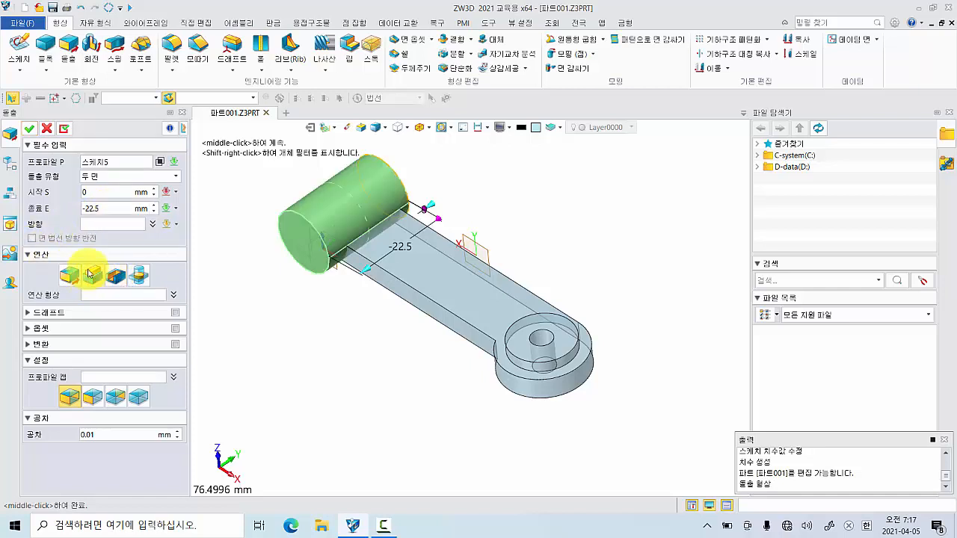
left_click(29, 129)
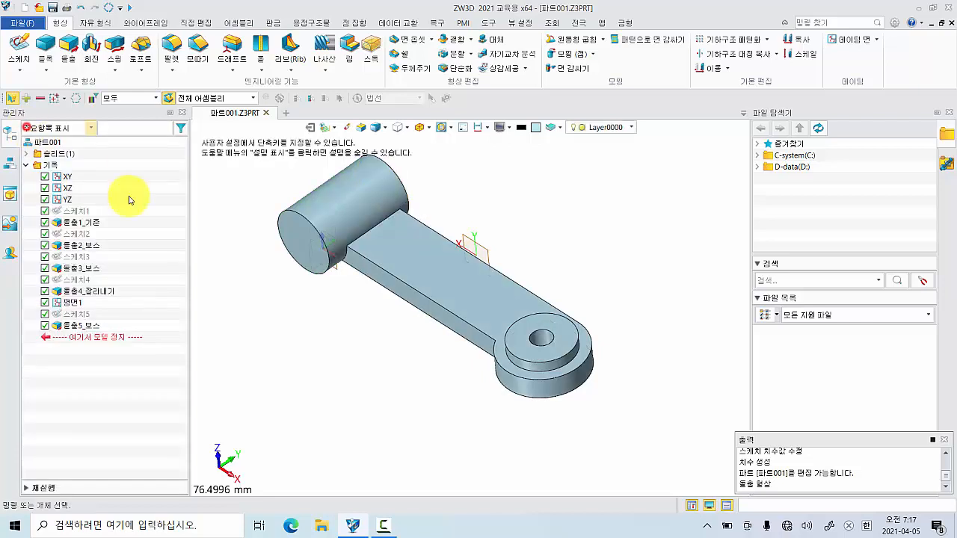
Start a sketch on the flat end face of the cylinder at the plate's square end
middle_click_drag(430, 338, 393, 323)
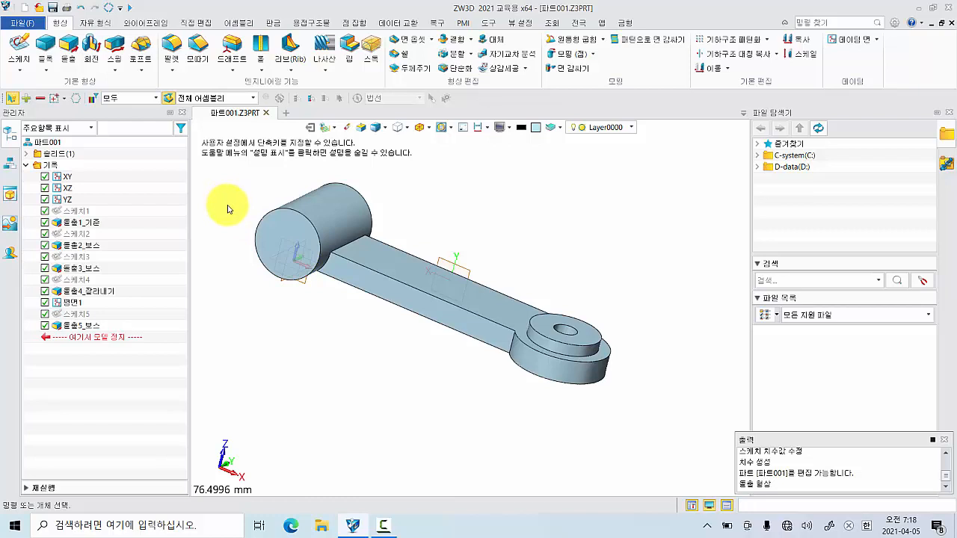
left_click(18, 47)
left_click(273, 233)
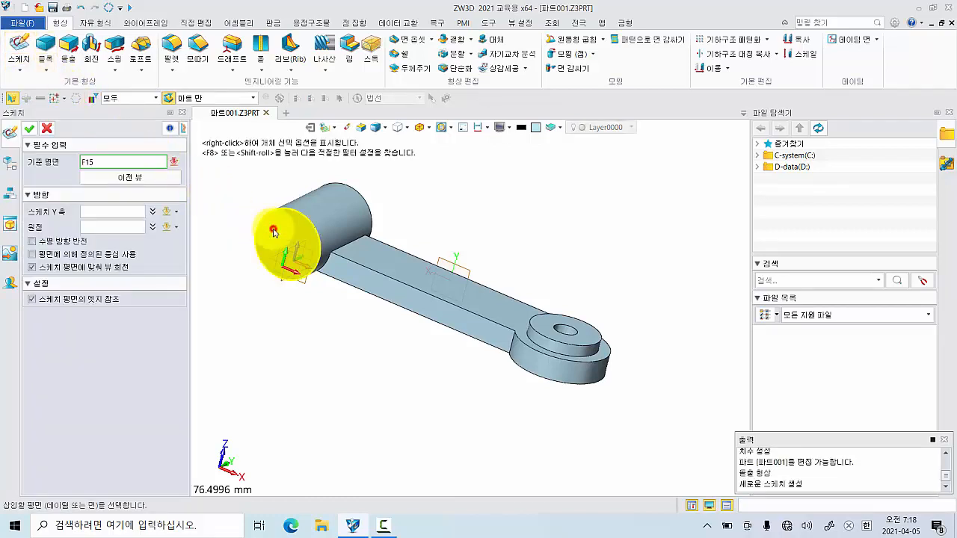
left_click(29, 129)
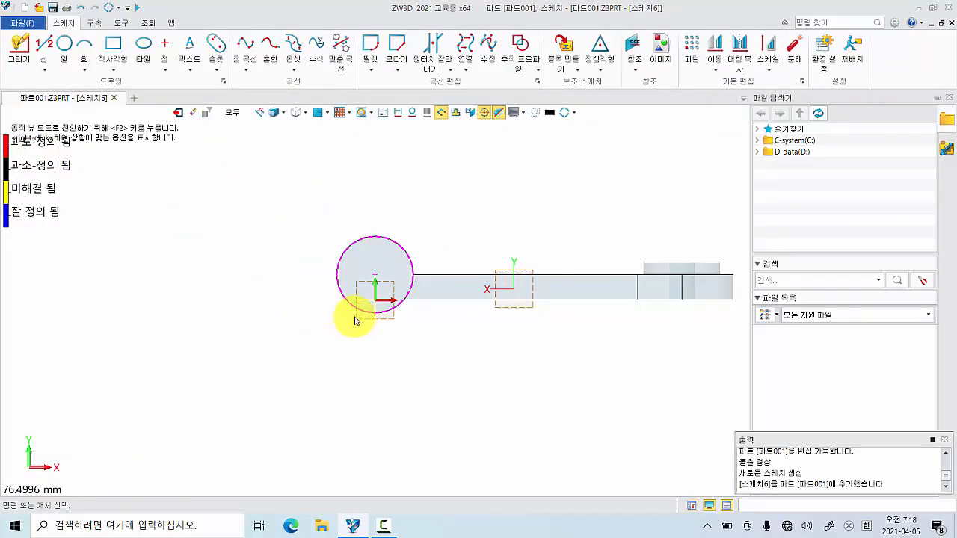
Draw a 5 mm diameter circle centred on the cylinder's end face
scroll(359, 307, "up", 3)
middle_click_drag(364, 305, 314, 331)
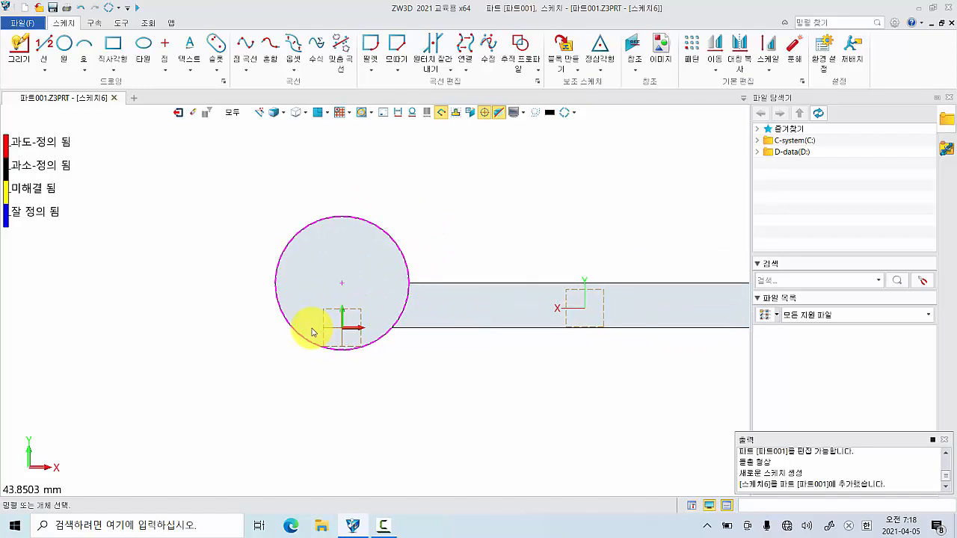
left_click(64, 46)
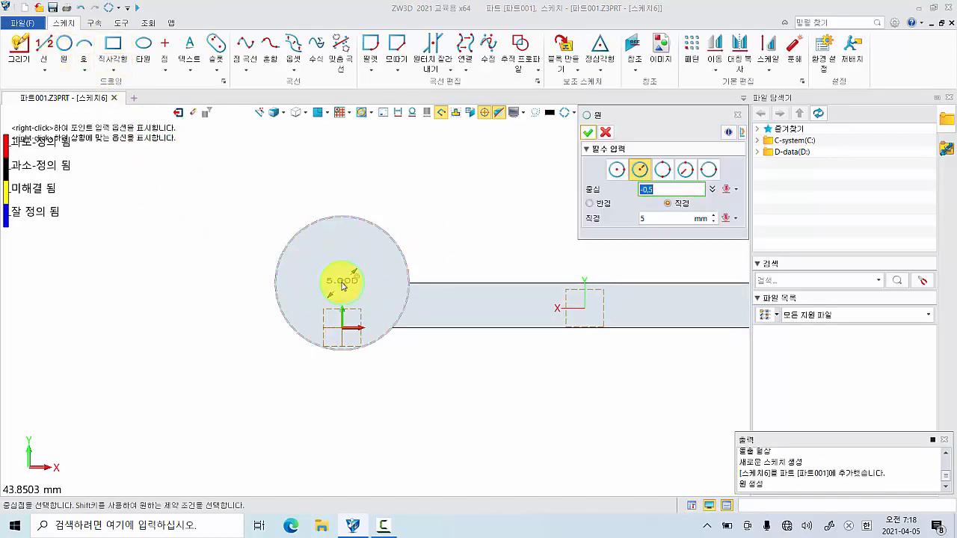
left_click(343, 286)
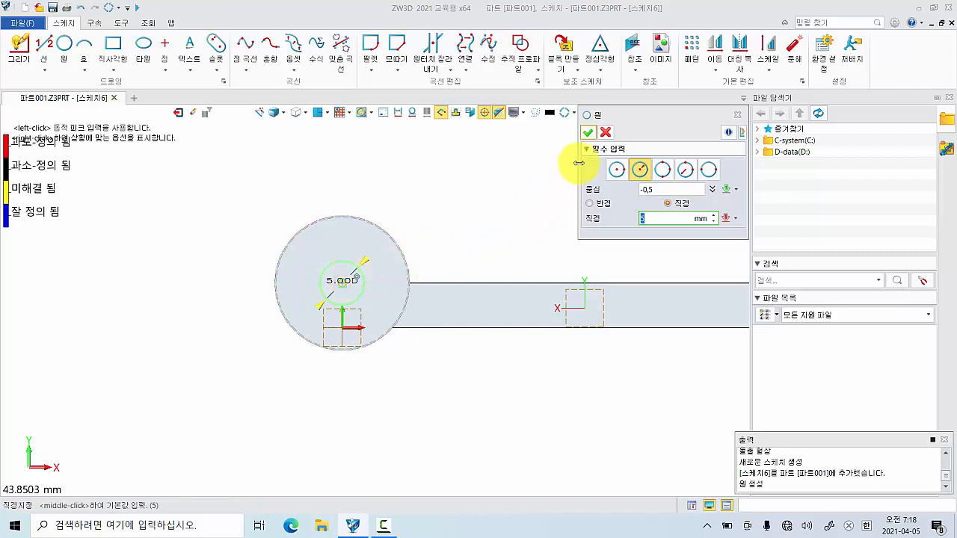
left_click(588, 138)
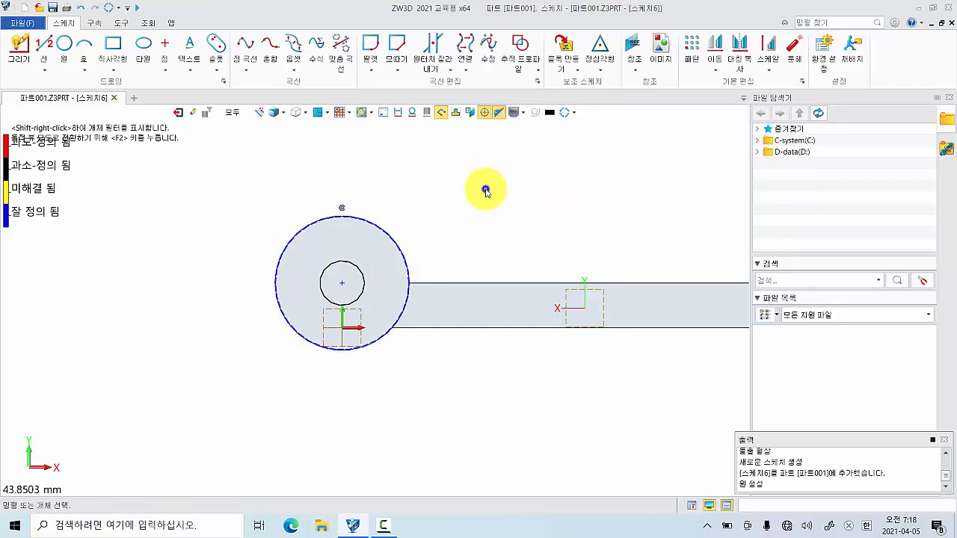
Add a quick diameter dimension of 5 mm to the circle on the cylinder's end face and exit the sketch
right_click(487, 187)
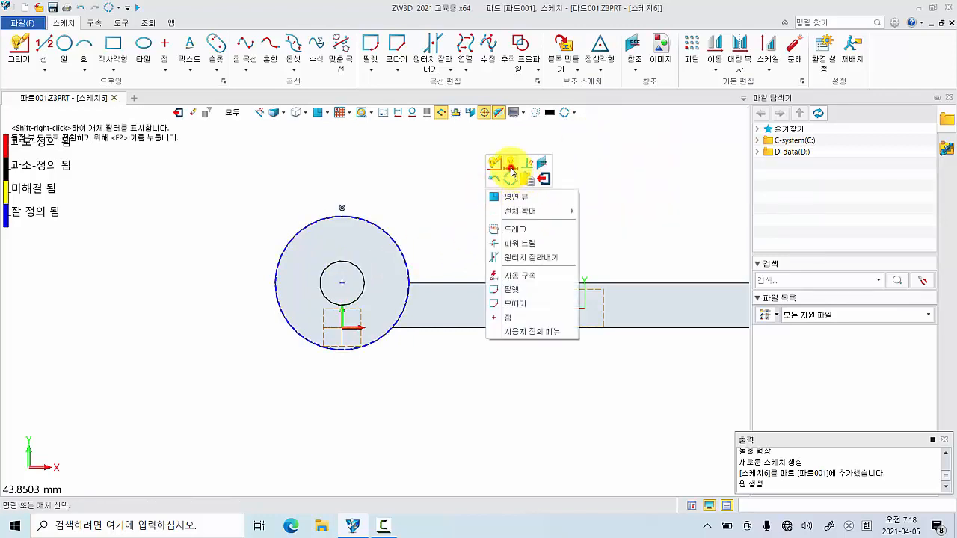
left_click(511, 171)
left_click(362, 269)
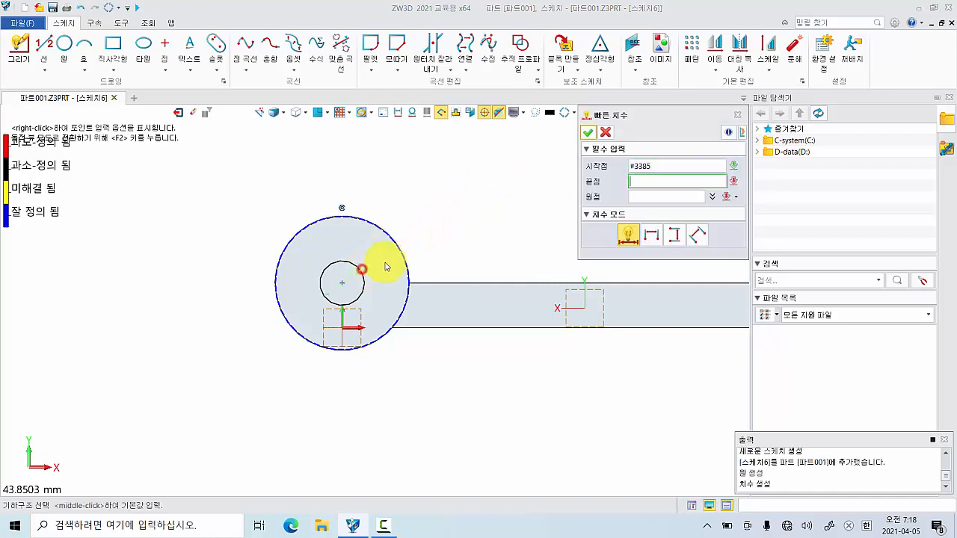
left_click(406, 257)
left_click(441, 245)
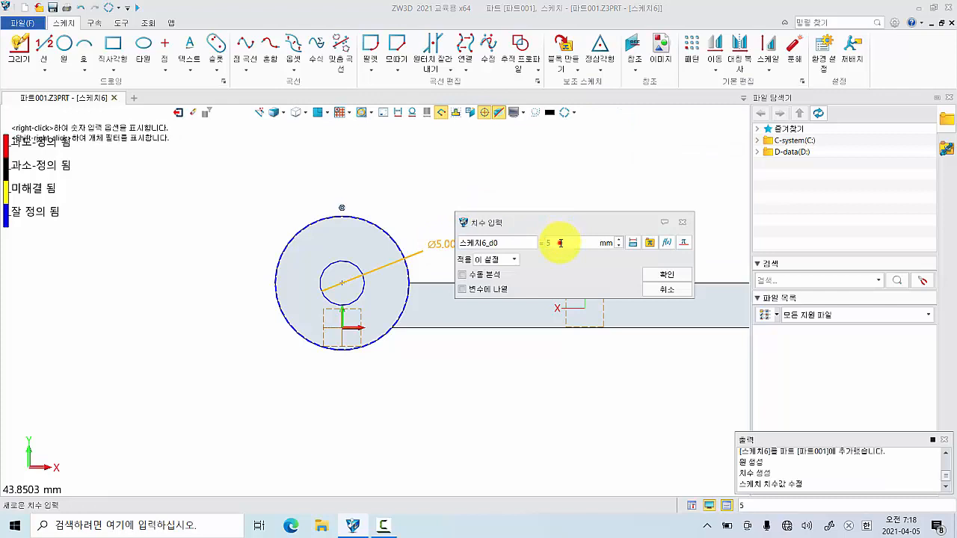
left_click(652, 276)
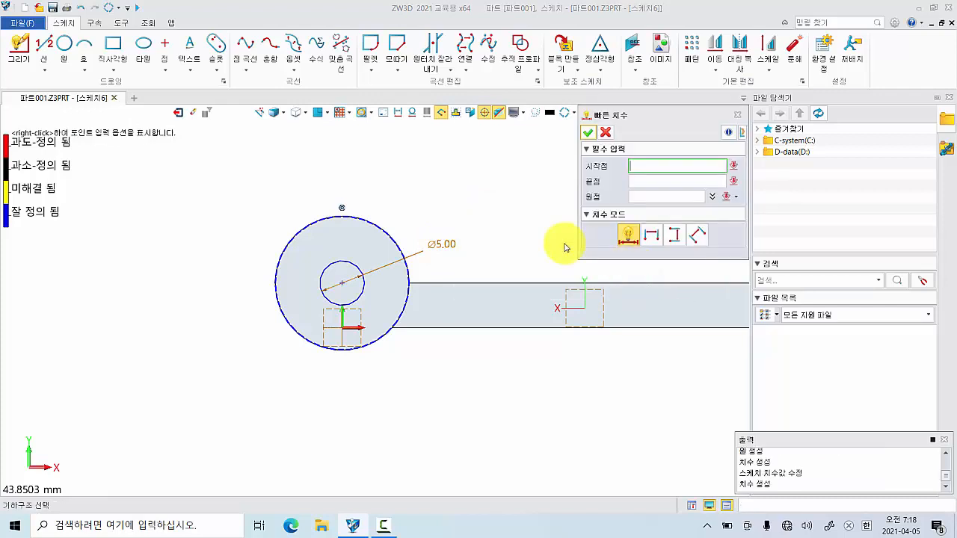
left_click(587, 134)
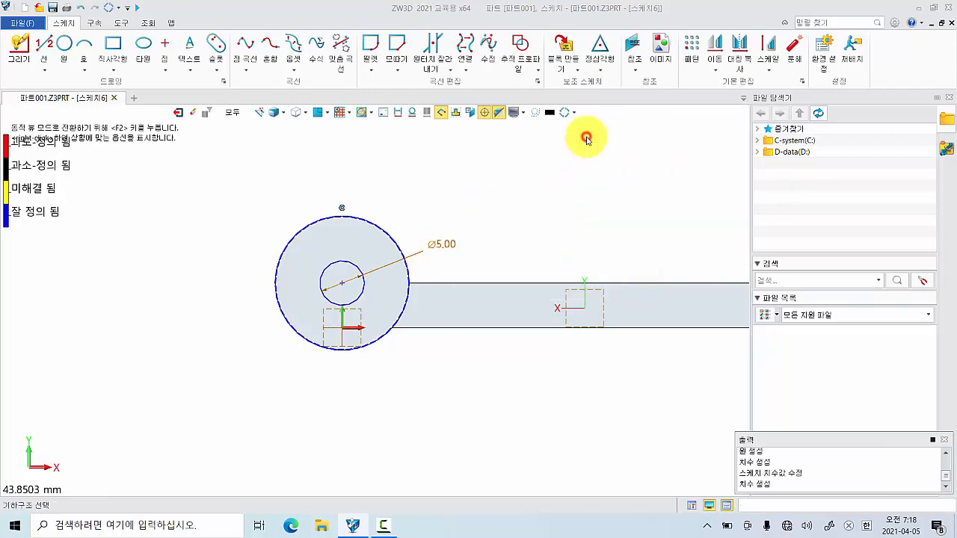
right_click(574, 183)
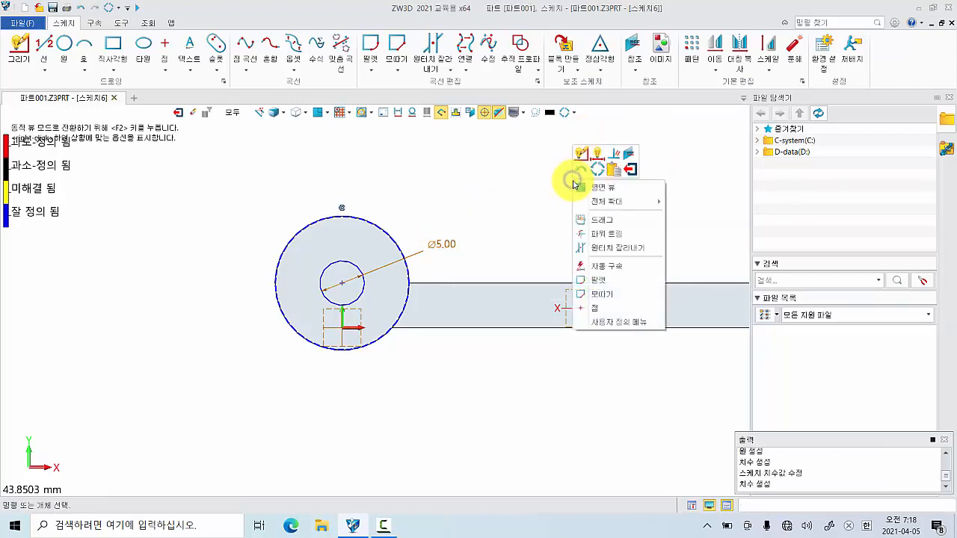
left_click(632, 174)
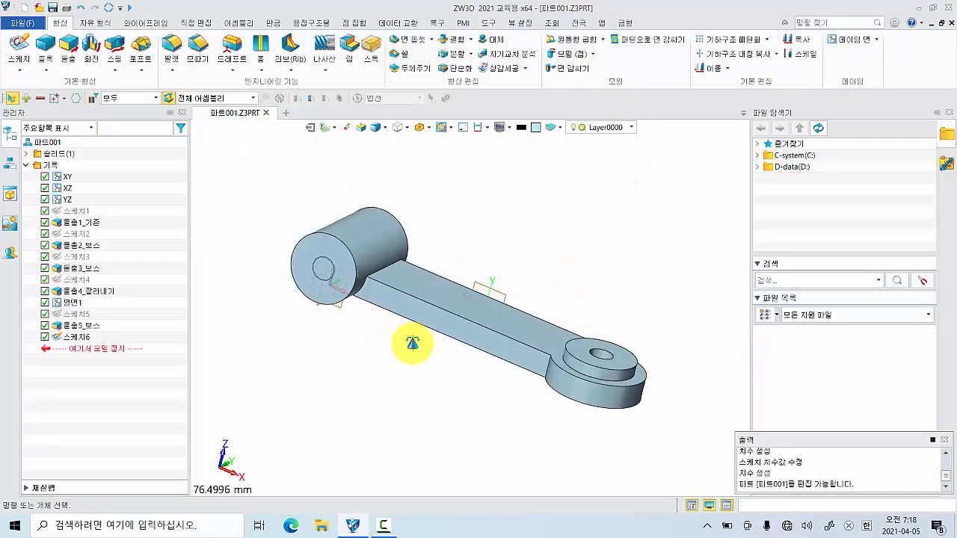
right_click_drag(413, 344, 414, 342)
right_click_drag(425, 307, 383, 299)
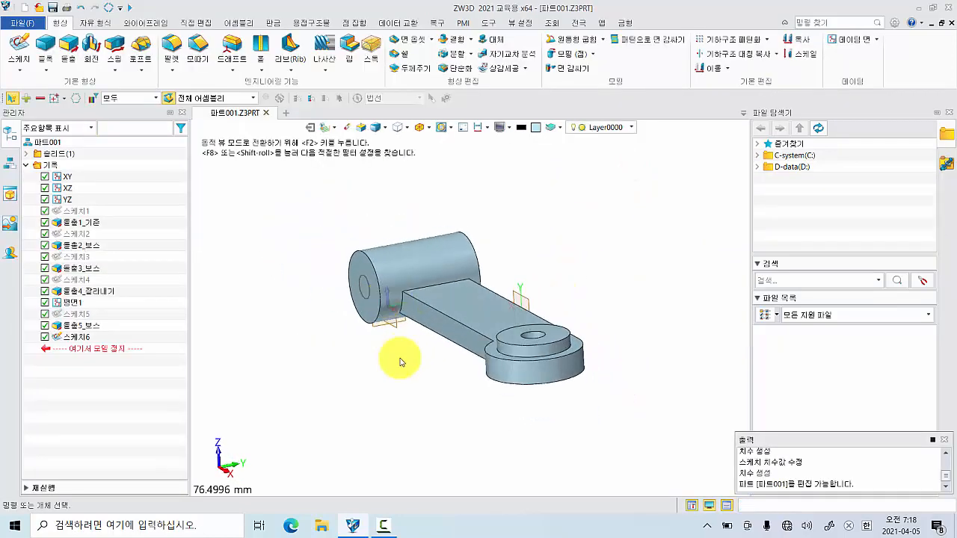
right_click_drag(400, 362, 440, 372)
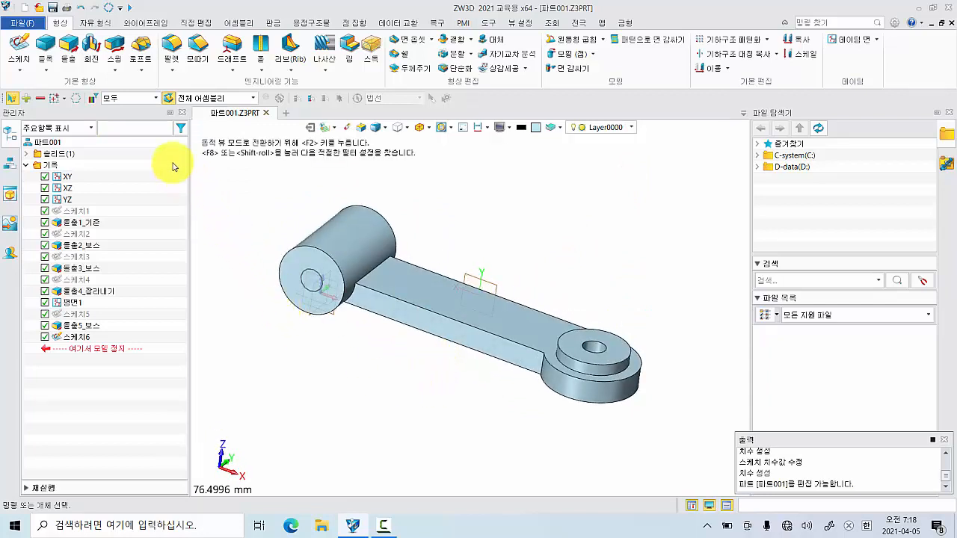
Extrude the 5 mm circle from 0 to -30 mm through the cylinder as a cut from the existing body
left_click(69, 46)
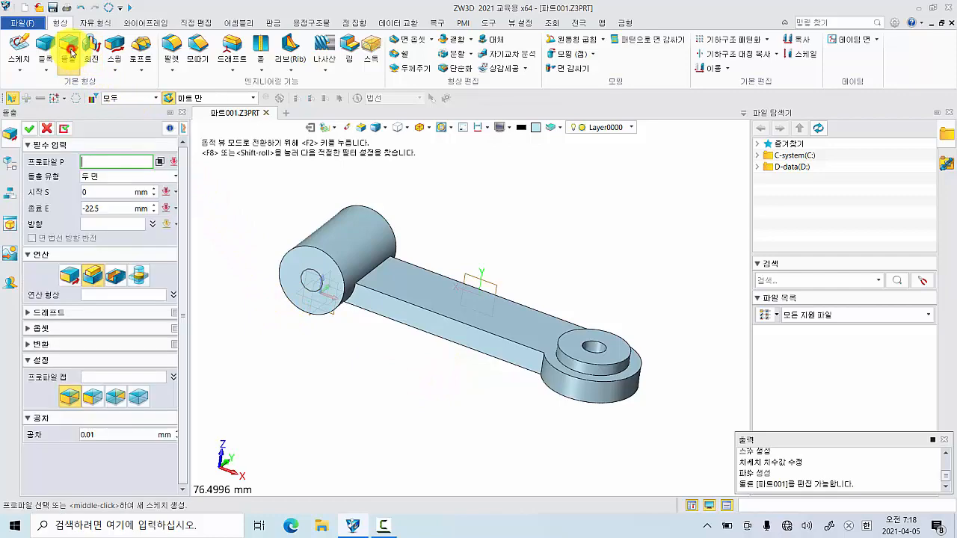
left_click(305, 280)
scroll(302, 283, "up", 3)
left_click(309, 278)
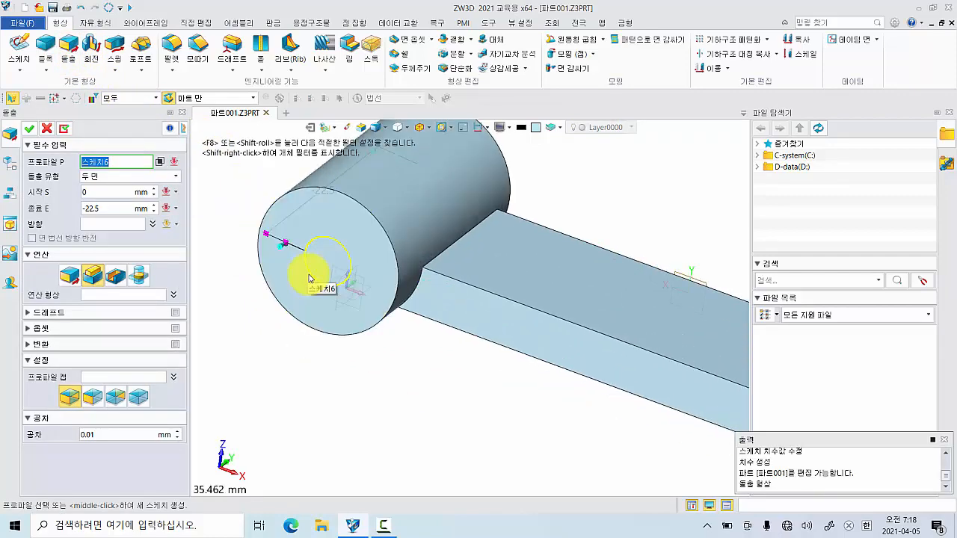
scroll(314, 273, "down", 4)
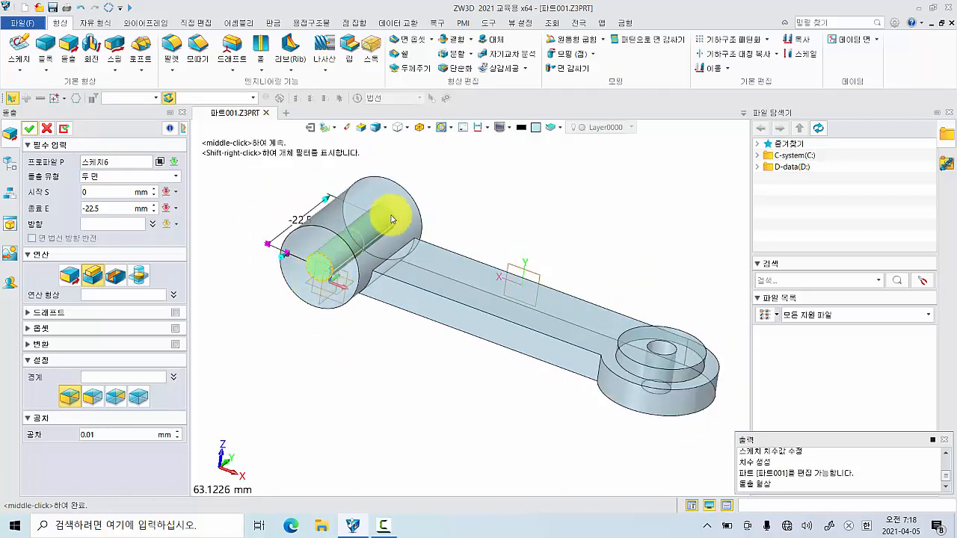
left_click(86, 209)
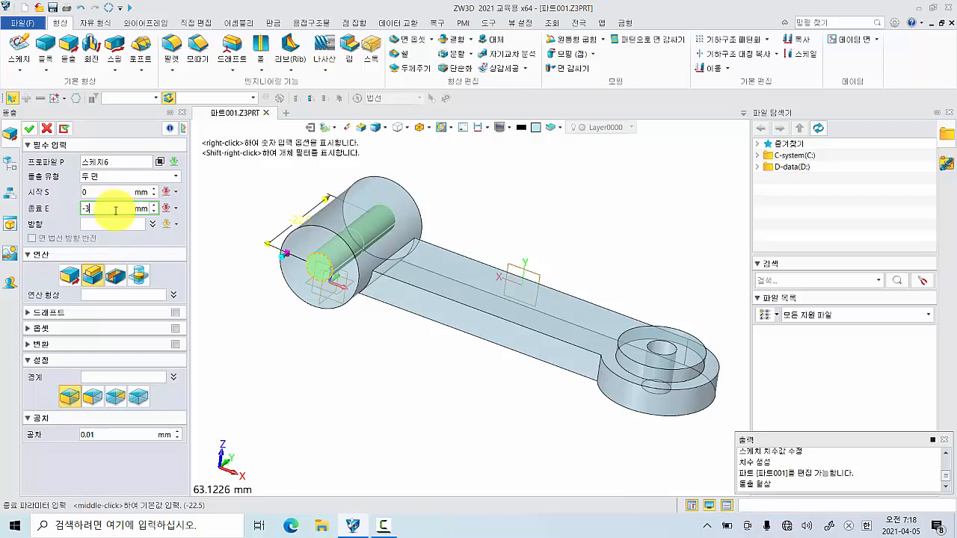
type("-30")
key("Return")
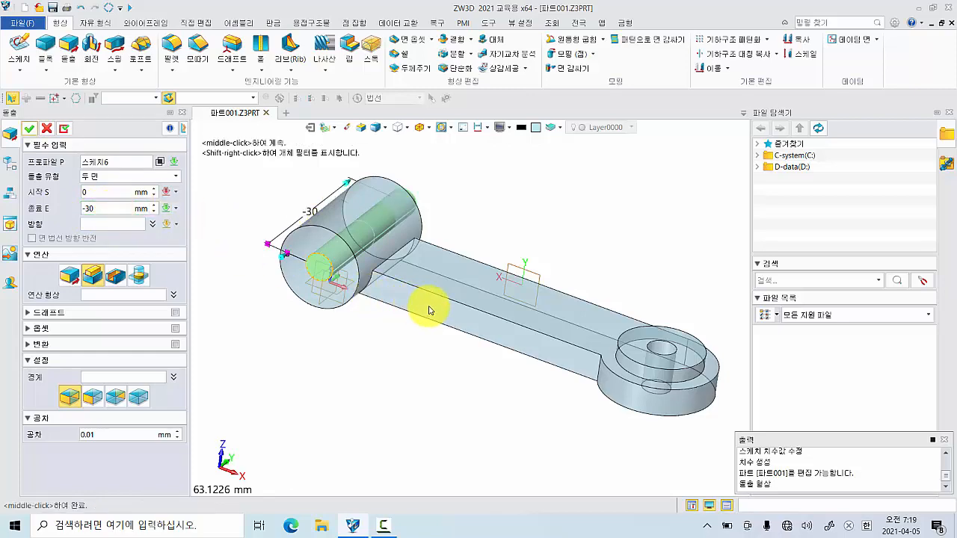
right_click_drag(427, 309, 402, 324)
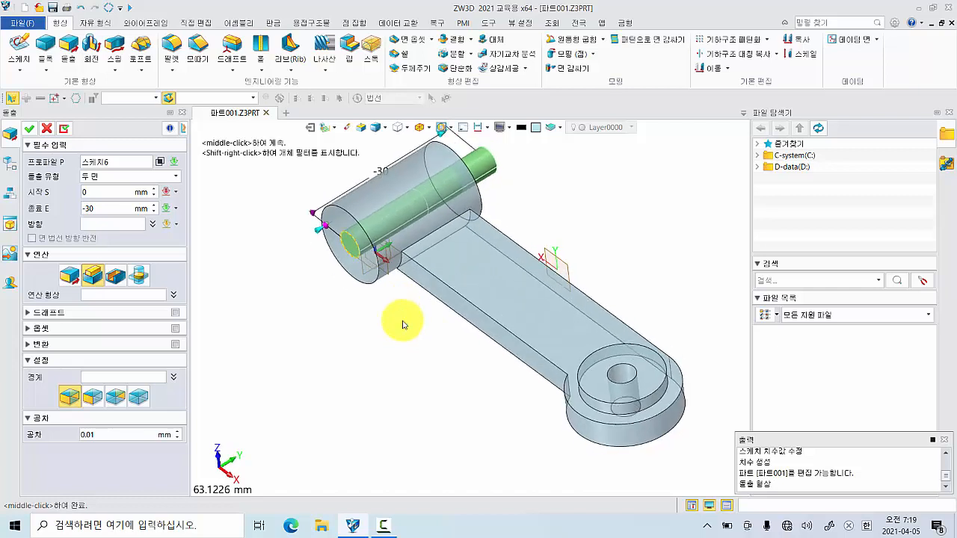
left_click(116, 283)
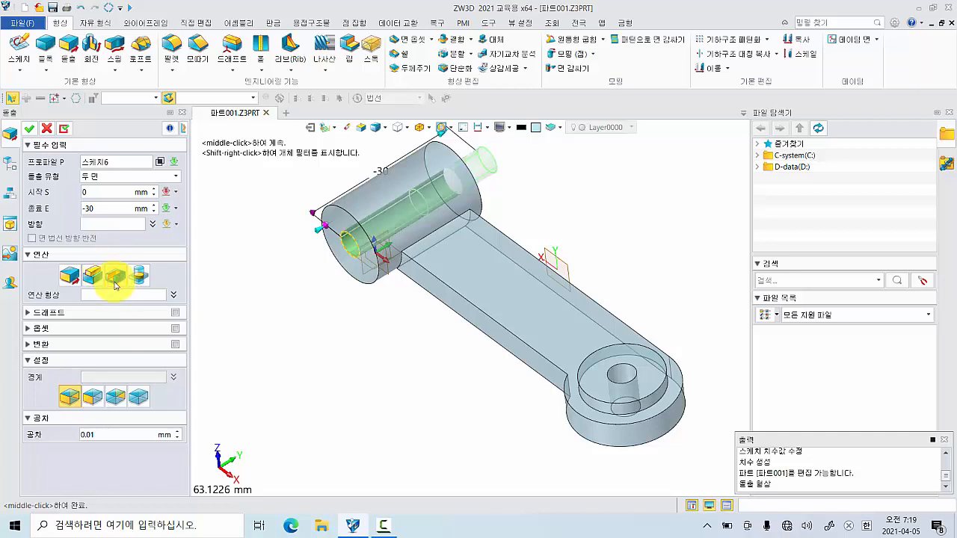
left_click(28, 129)
Switch to the isometric view and save the part as 파트001.Z3PRT in the ZW3D folder
middle_click_drag(474, 318, 481, 300)
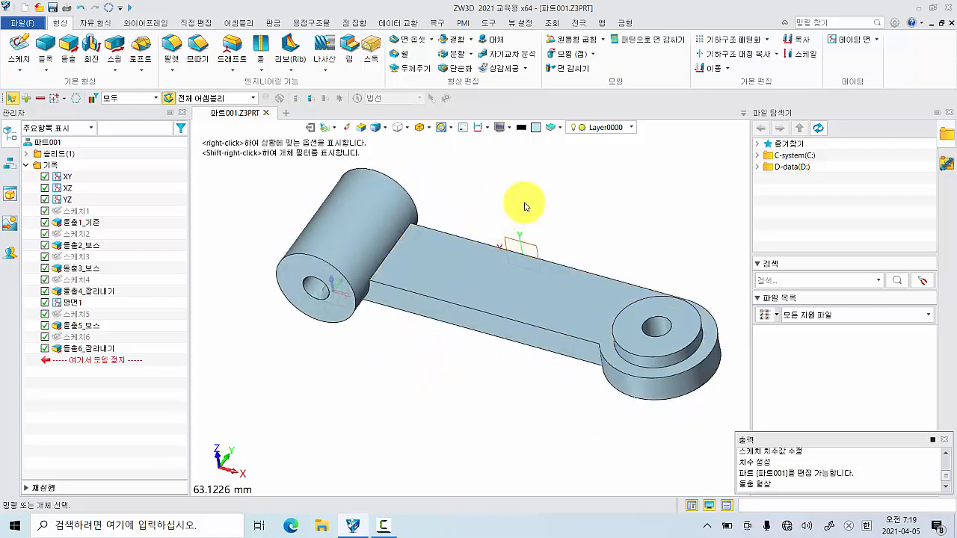
left_click(430, 131)
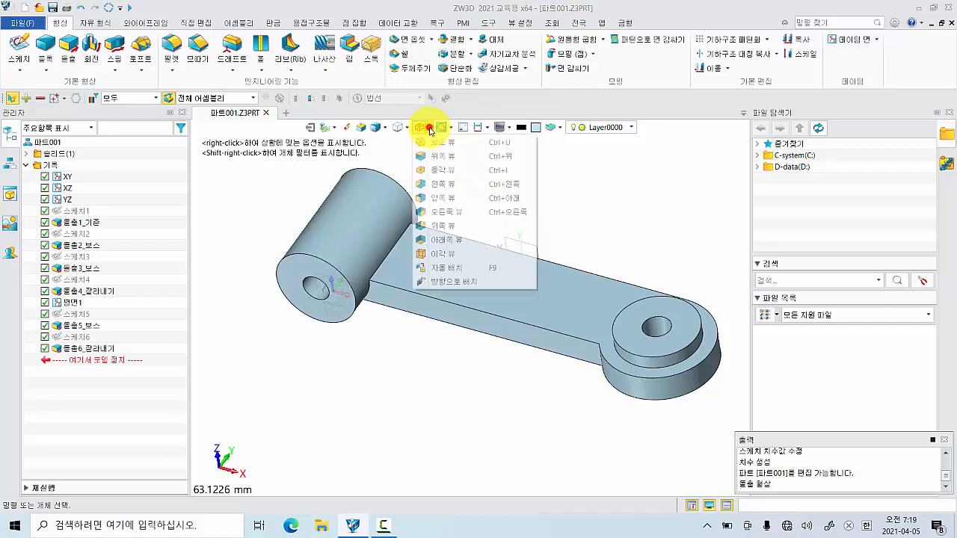
left_click(457, 171)
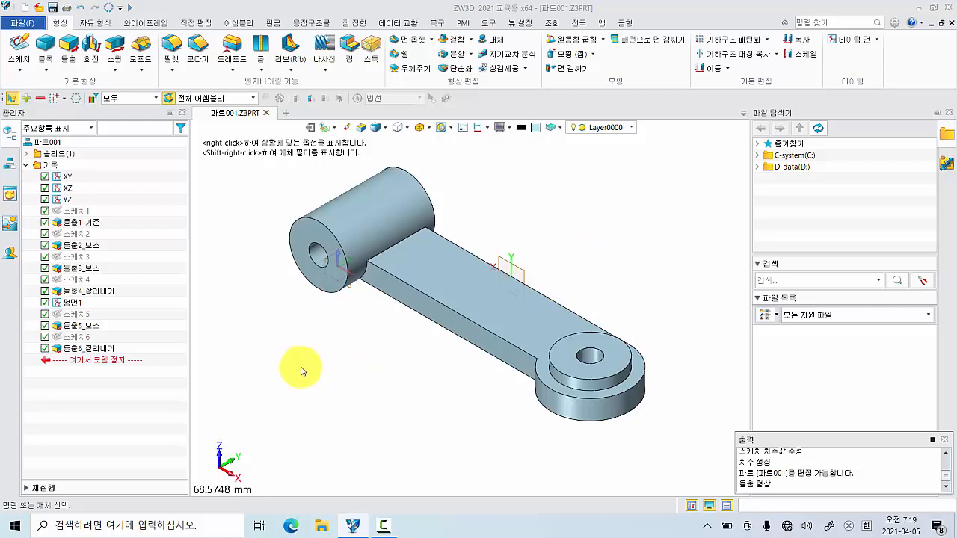
left_click(53, 9)
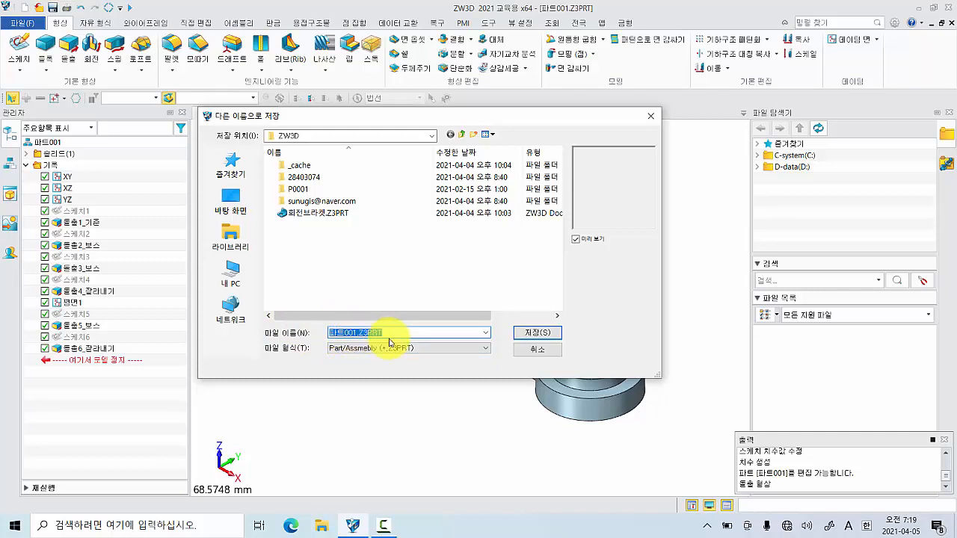
left_click(537, 335)
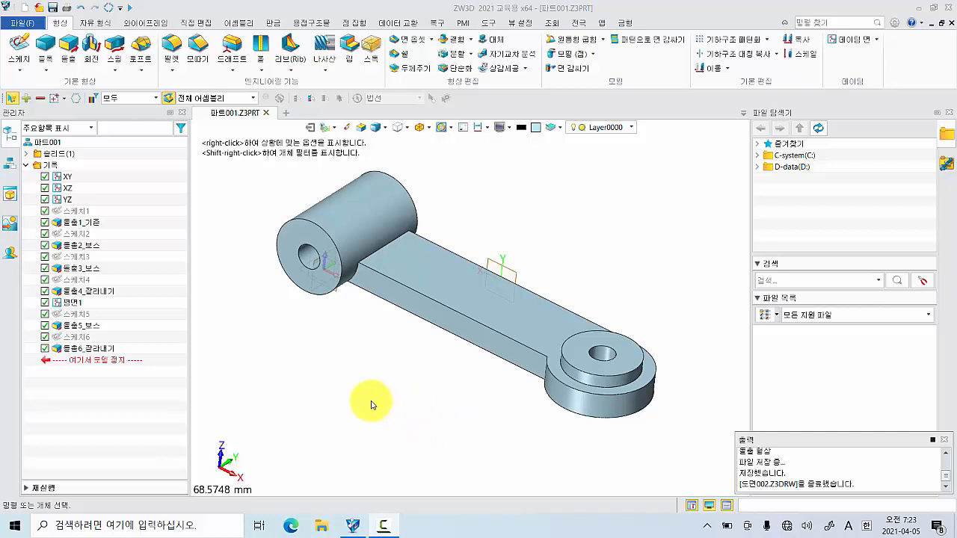
Create a new drawing sheet file based on the default template
left_click(28, 8)
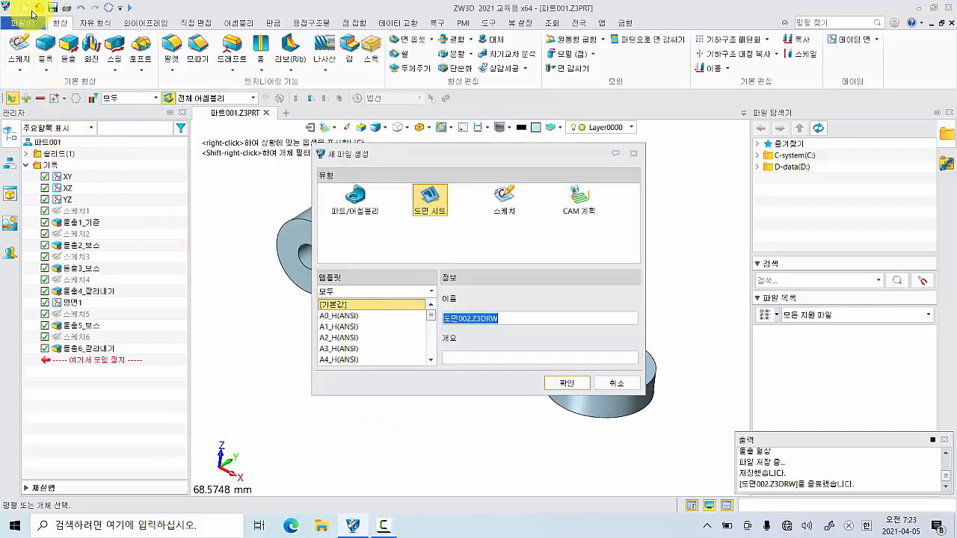
left_click(429, 209)
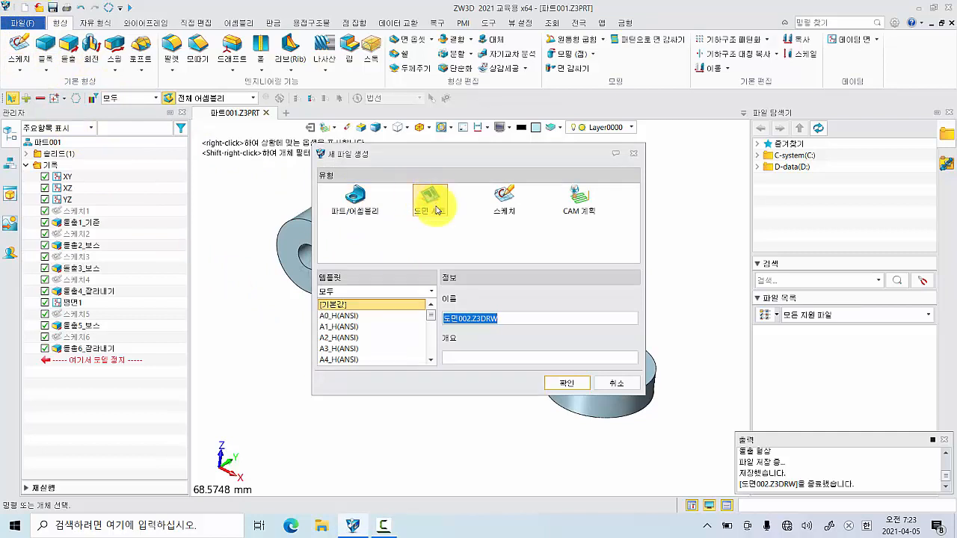
left_click(561, 388)
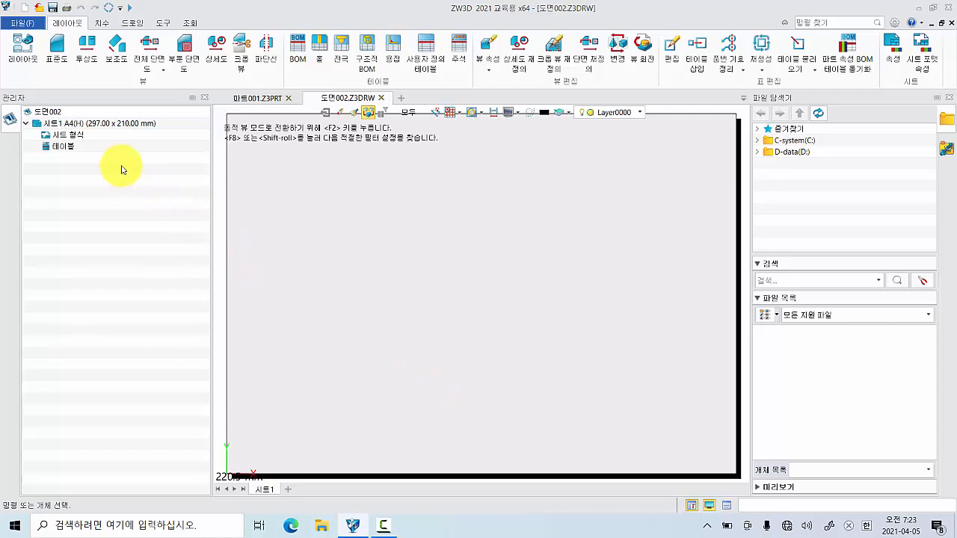
Set the sheet format's size to A3(H), 420 x 297 mm
right_click(85, 137)
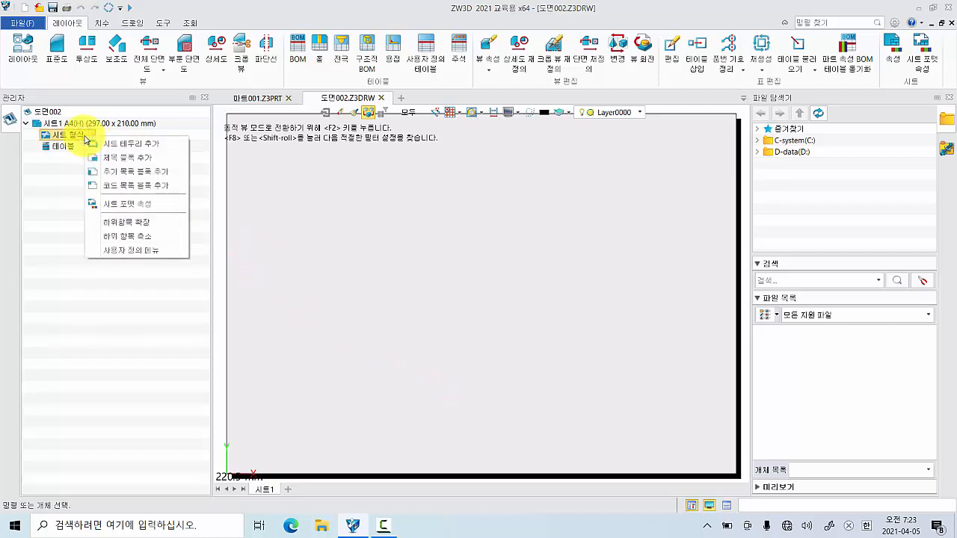
left_click(153, 204)
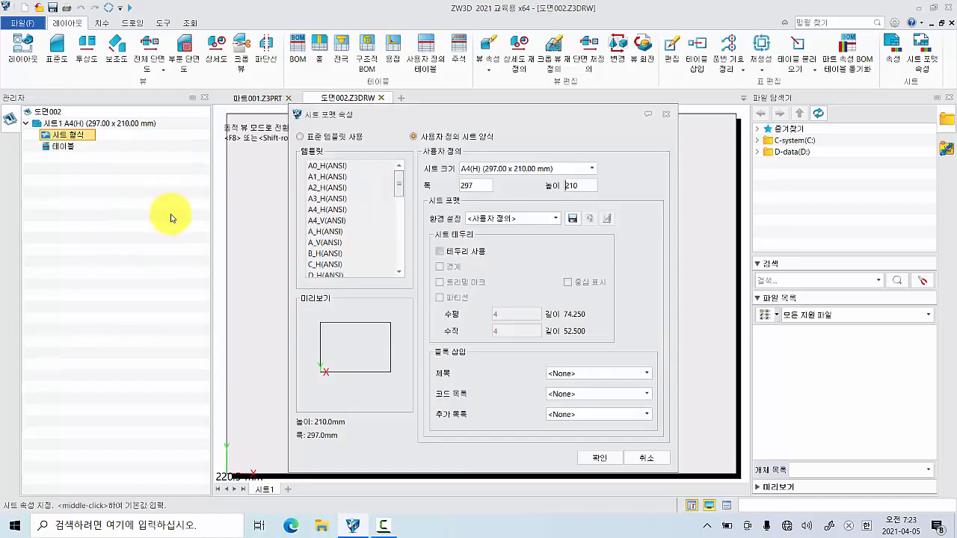
left_click(592, 169)
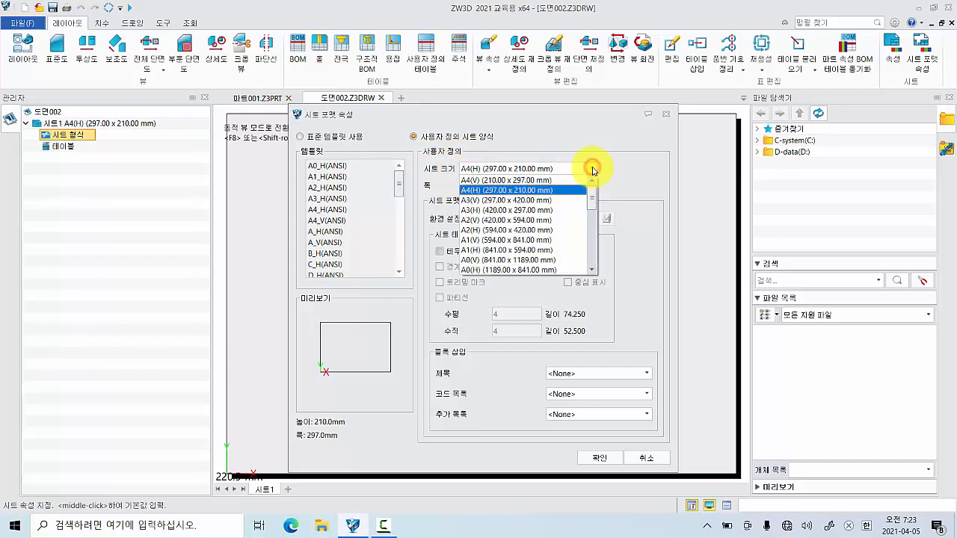
left_click(541, 211)
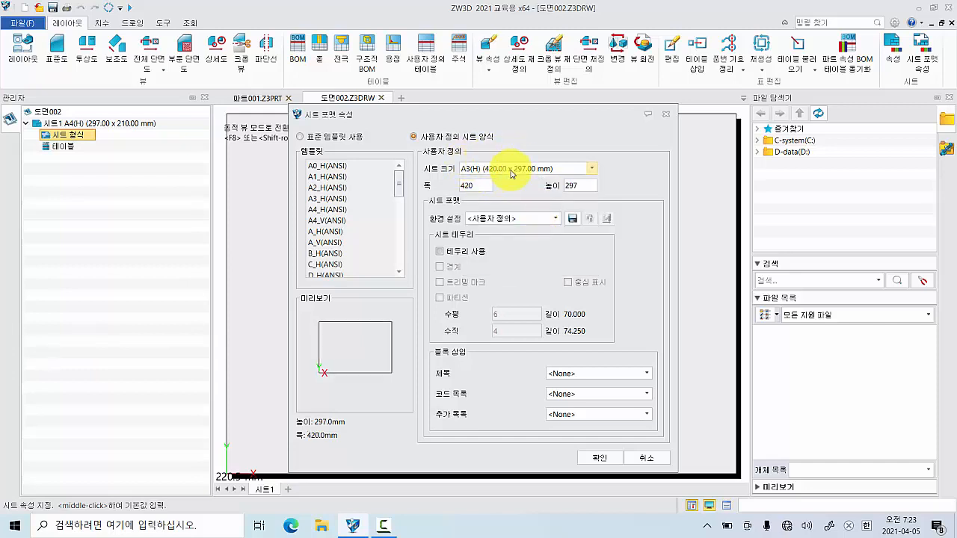
left_click(599, 462)
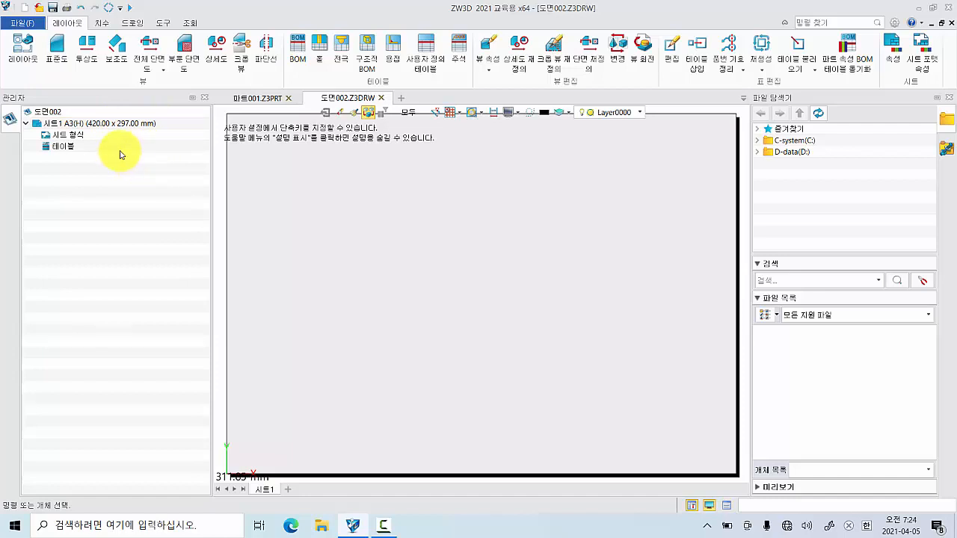
right_click(99, 126)
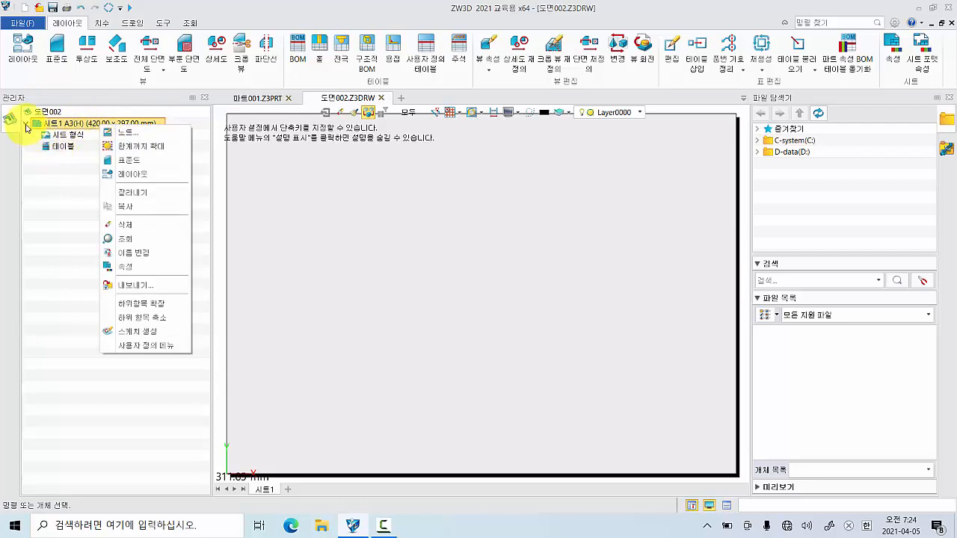
left_click(26, 127)
left_click(26, 125)
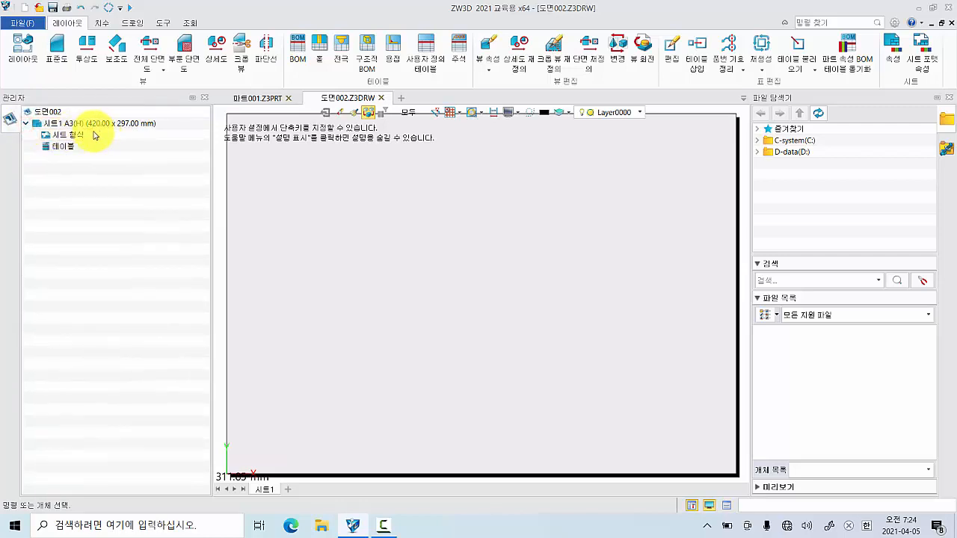
right_click(86, 134)
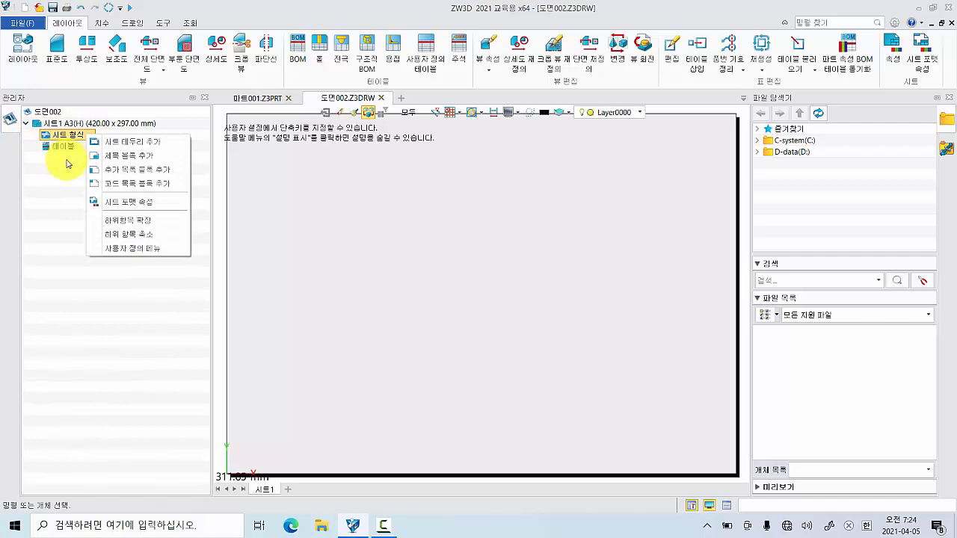
left_click(70, 200)
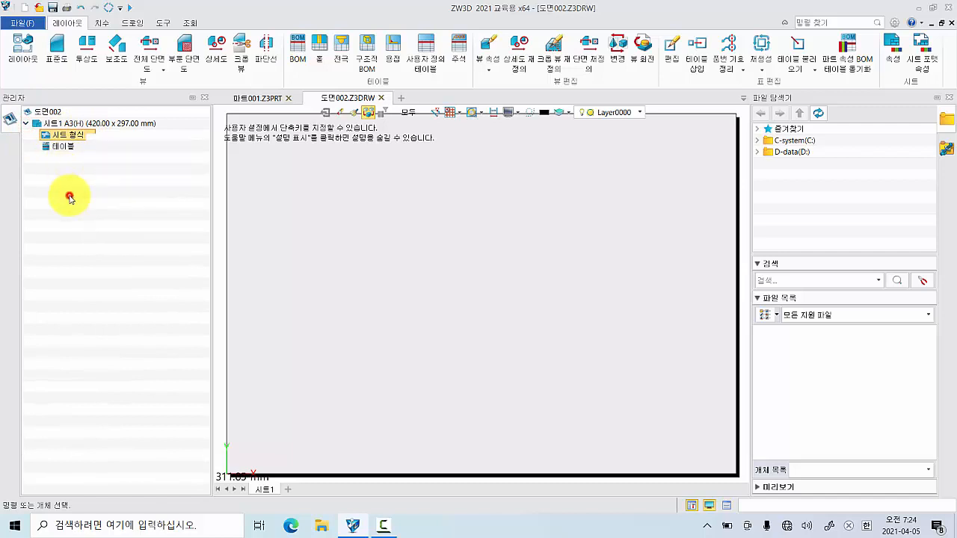
Add a sheet border to the sheet format and open its border sketch for editing
right_click(77, 136)
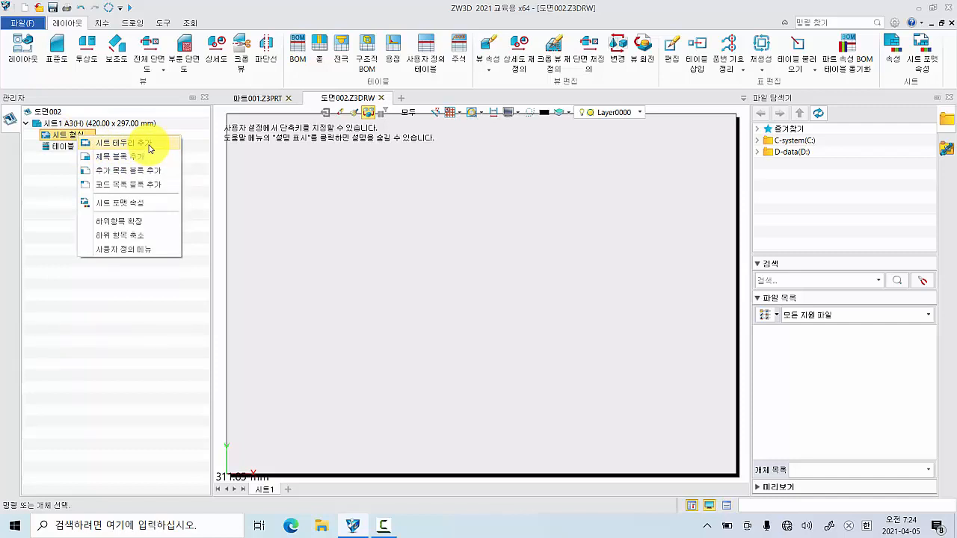
left_click(150, 149)
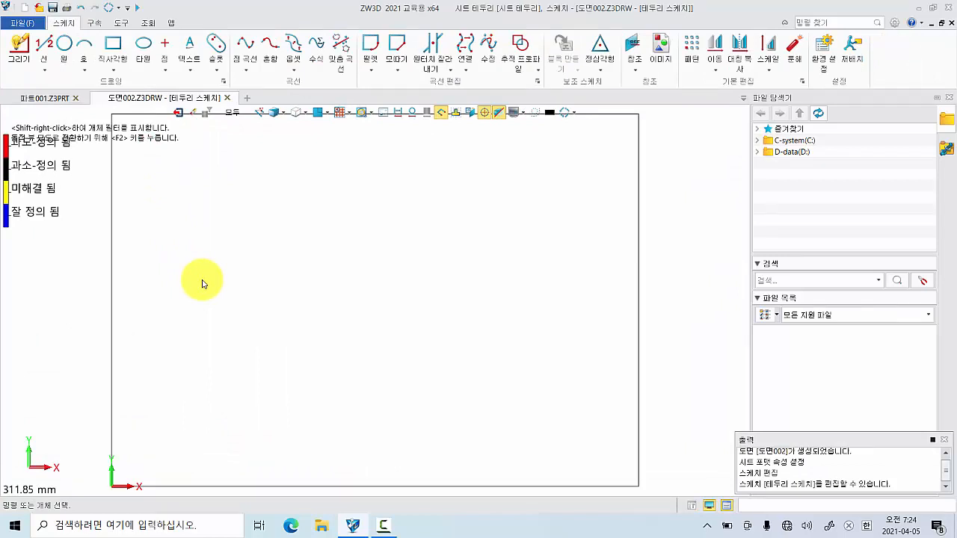
scroll(201, 283, "down", 1)
middle_click_drag(202, 284, 278, 282)
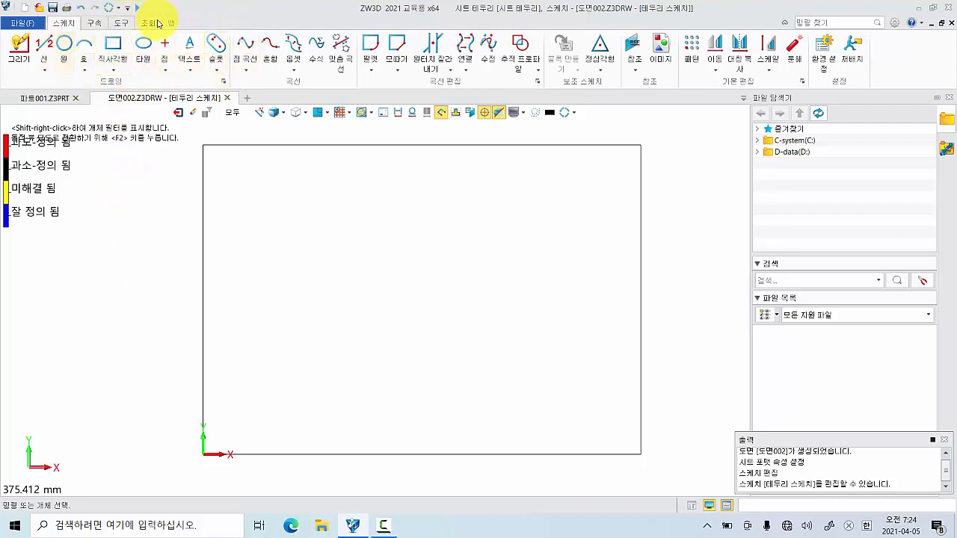
Draw a corner-to-corner rectangle from 0,0 to 420,297 in the border sketch
left_click(115, 63)
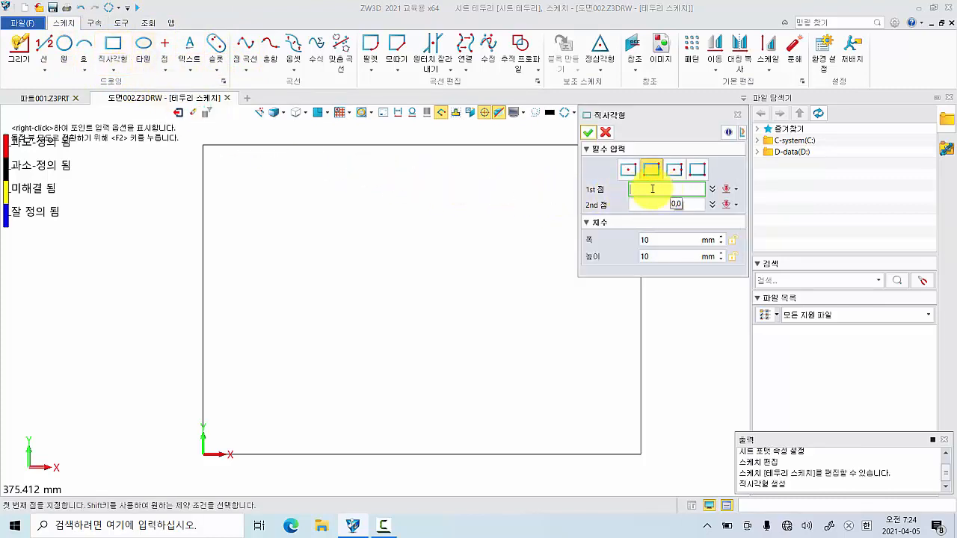
type("0")
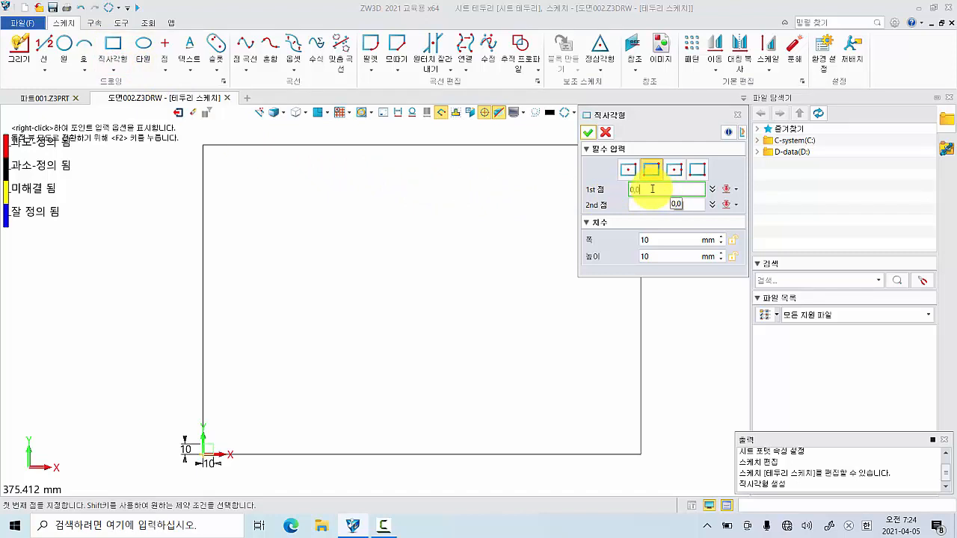
left_click(648, 205)
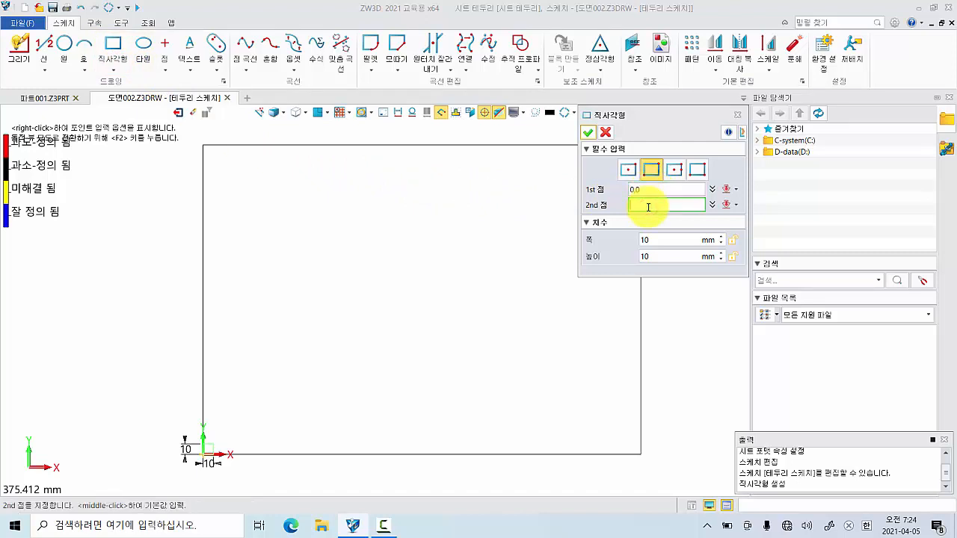
type("420,2")
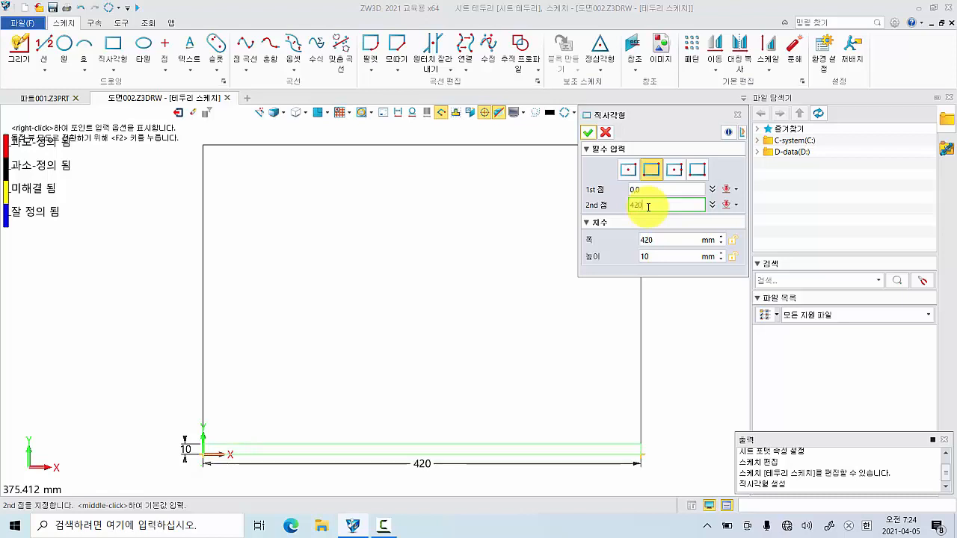
type("97")
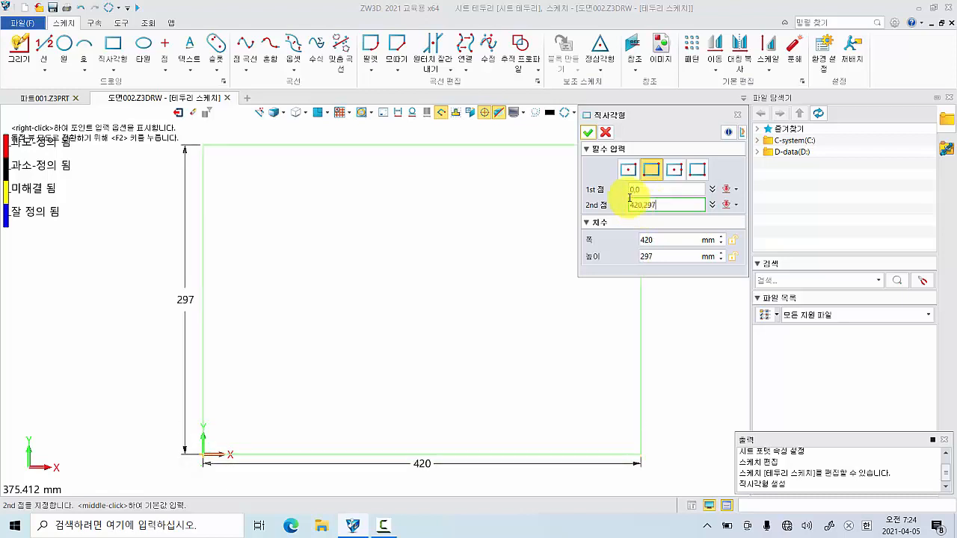
left_click(590, 133)
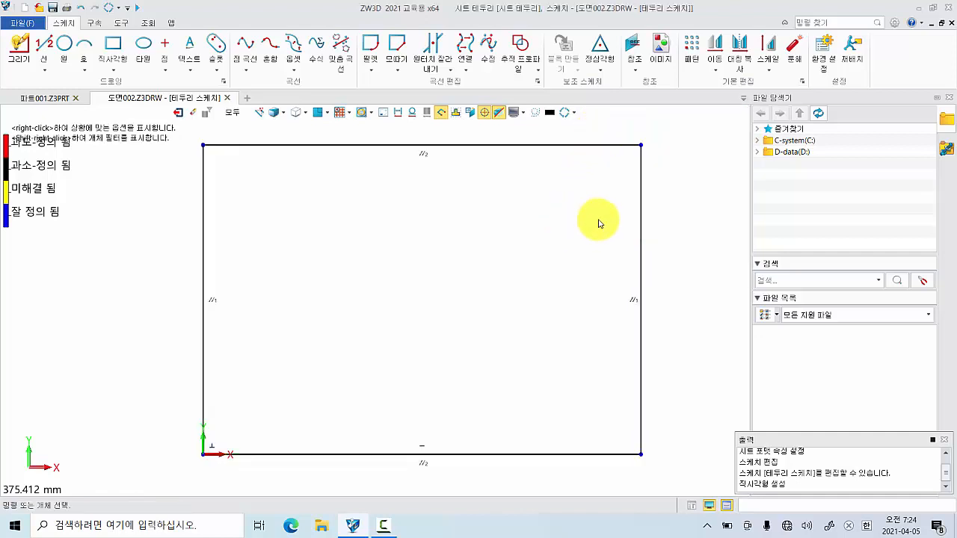
Offset all four sides of the 420 x 297 rectangle inward by 10 mm with the direction reversed
mouse_move(583, 224)
right_mouse_down()
mouse_move(524, 219)
mouse_move(532, 224)
right_mouse_up()
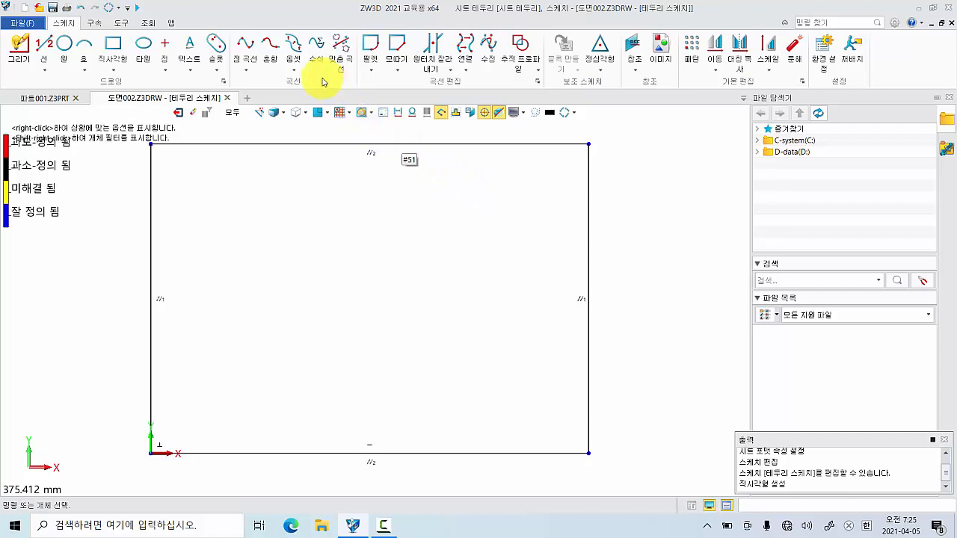
left_click(294, 51)
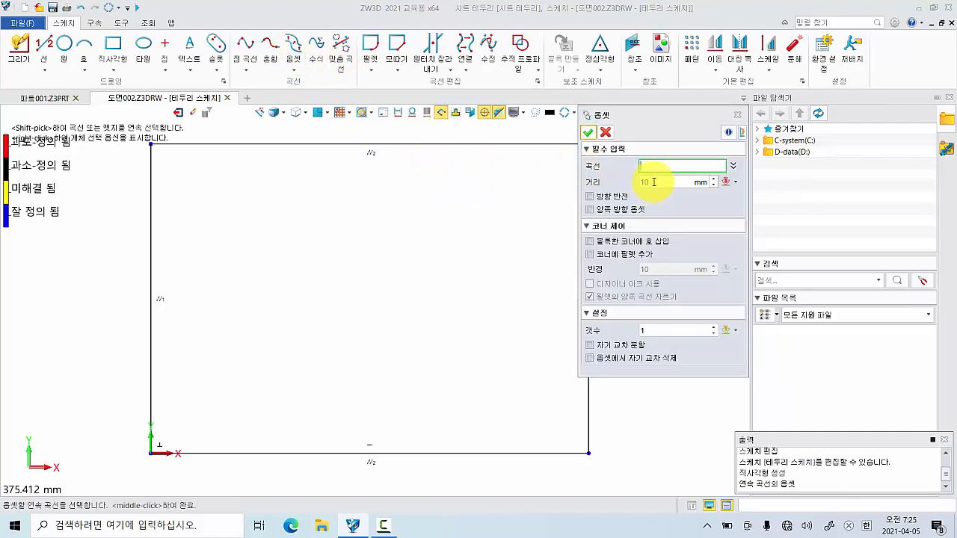
left_click(463, 151)
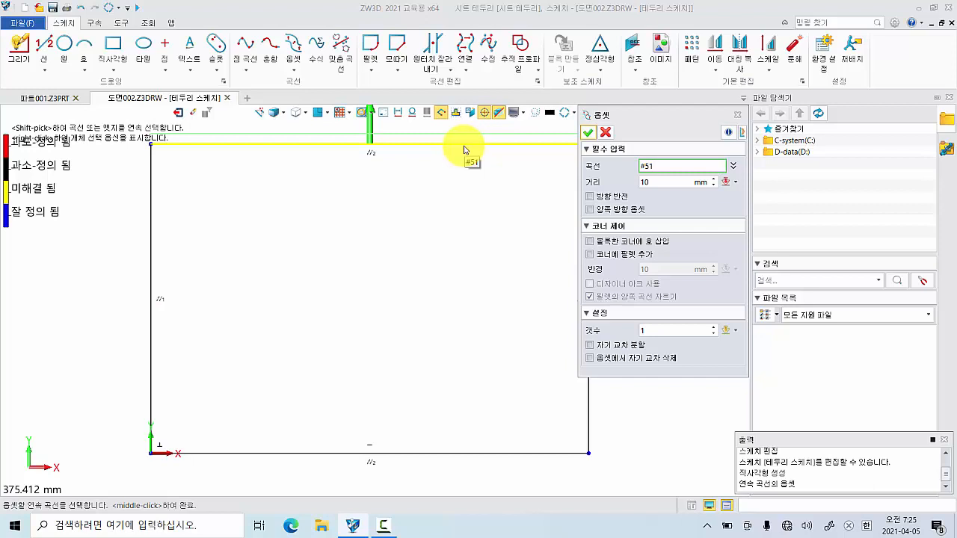
middle_click_drag(460, 172, 453, 215)
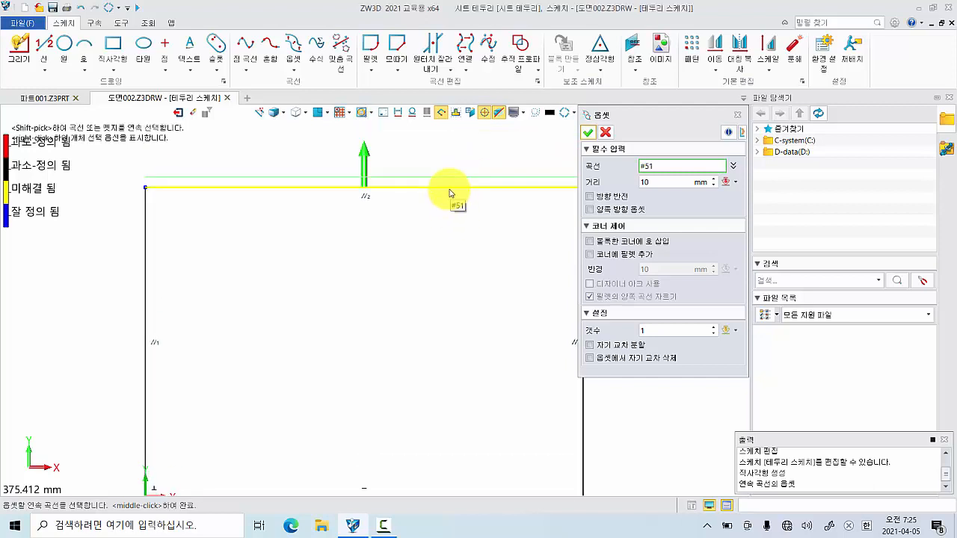
left_click(589, 196)
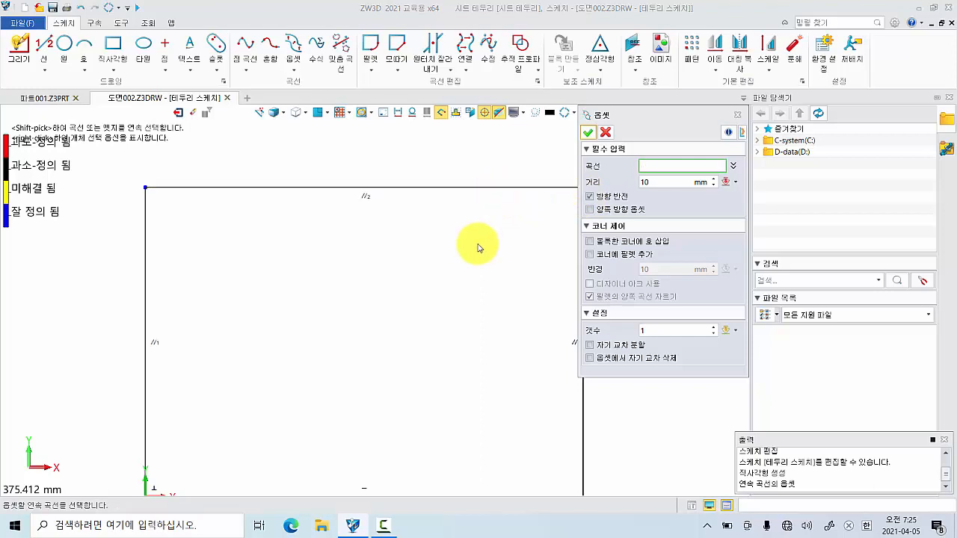
scroll(477, 247, "down", 2)
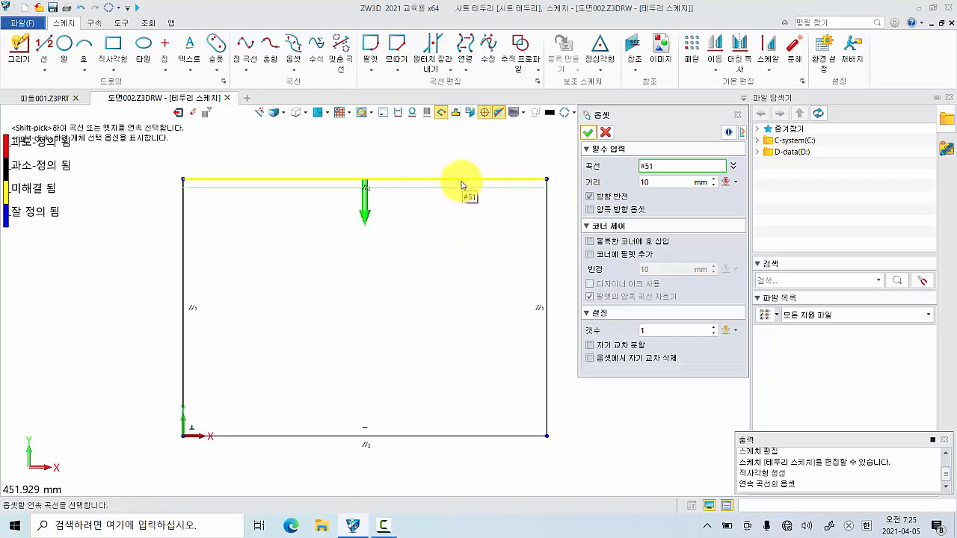
left_click(461, 185)
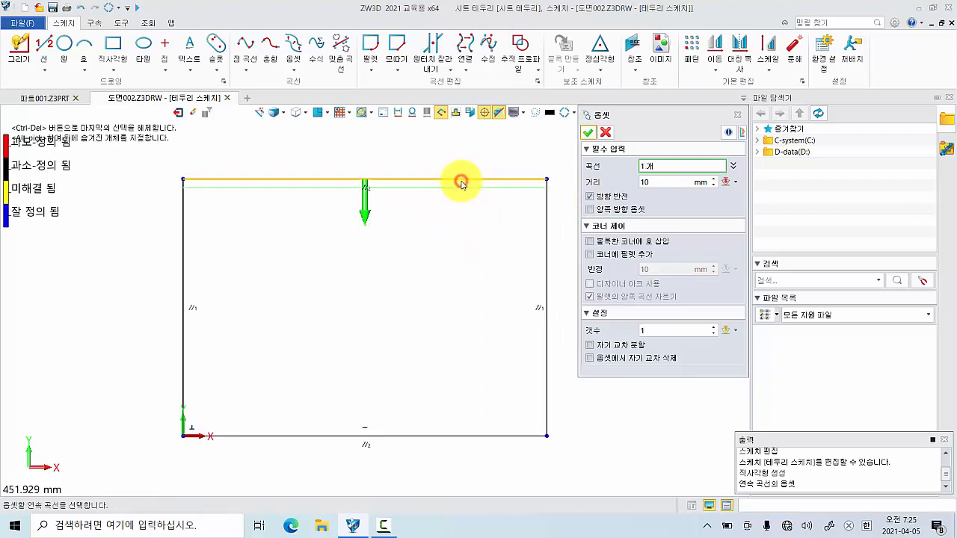
left_click(187, 254)
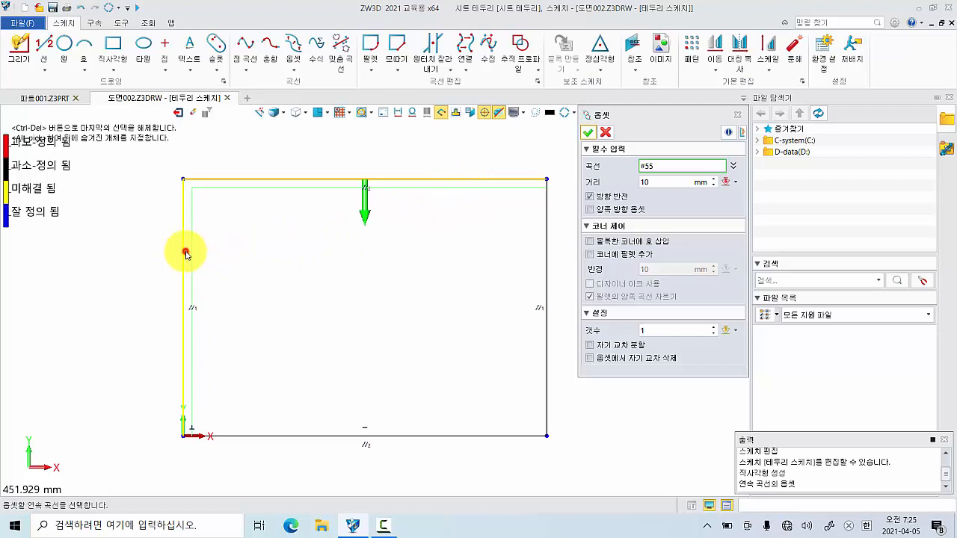
left_click(317, 439)
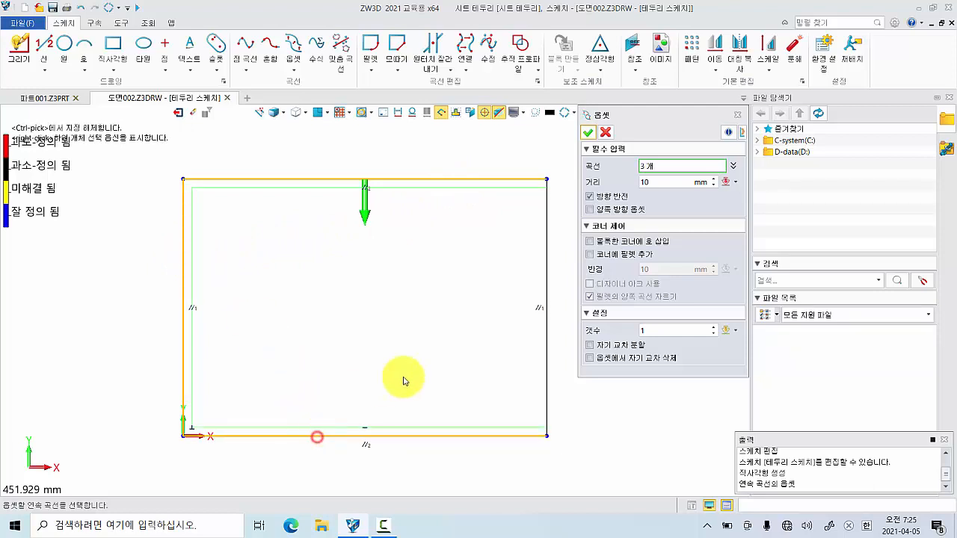
left_click(549, 328)
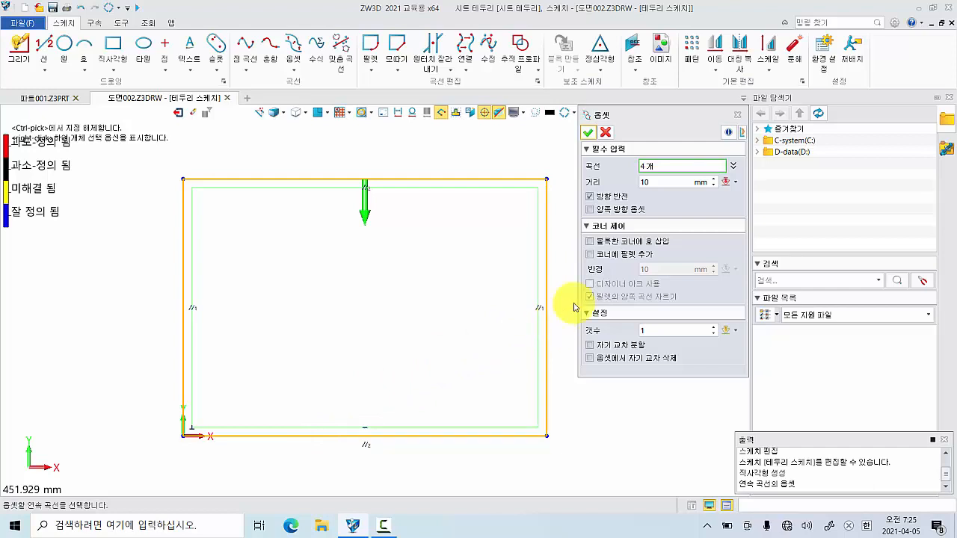
left_click(587, 134)
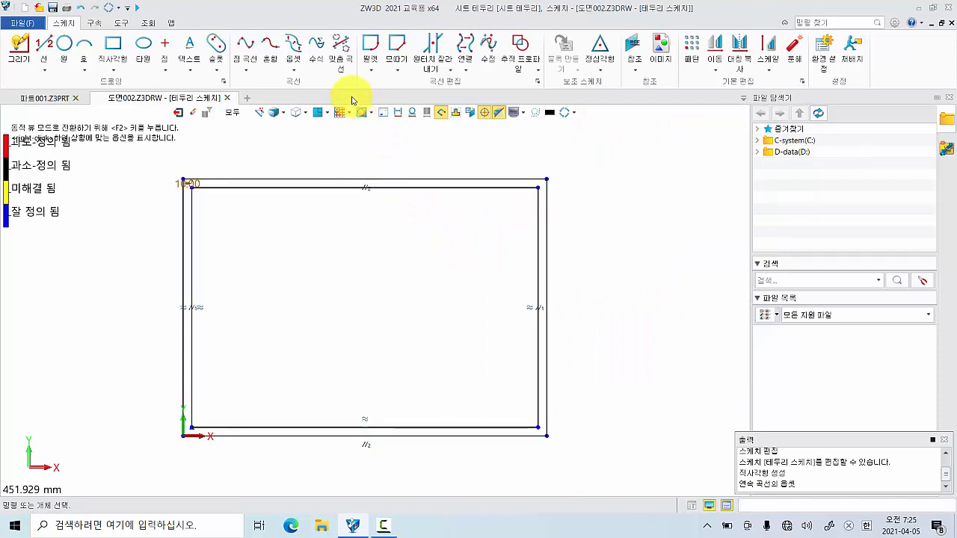
Offset the four sides of the inner rectangle by 5 mm in both directions
left_click(294, 48)
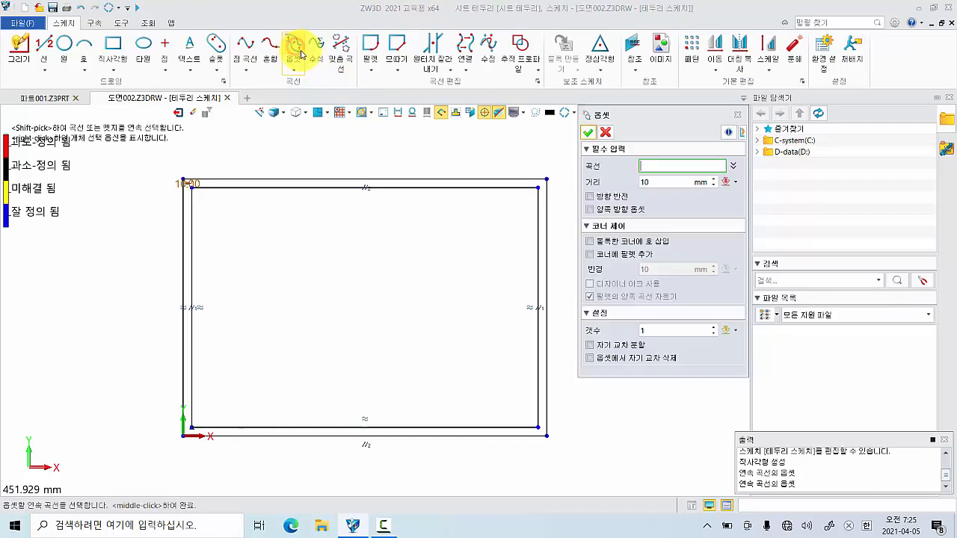
left_click(652, 180)
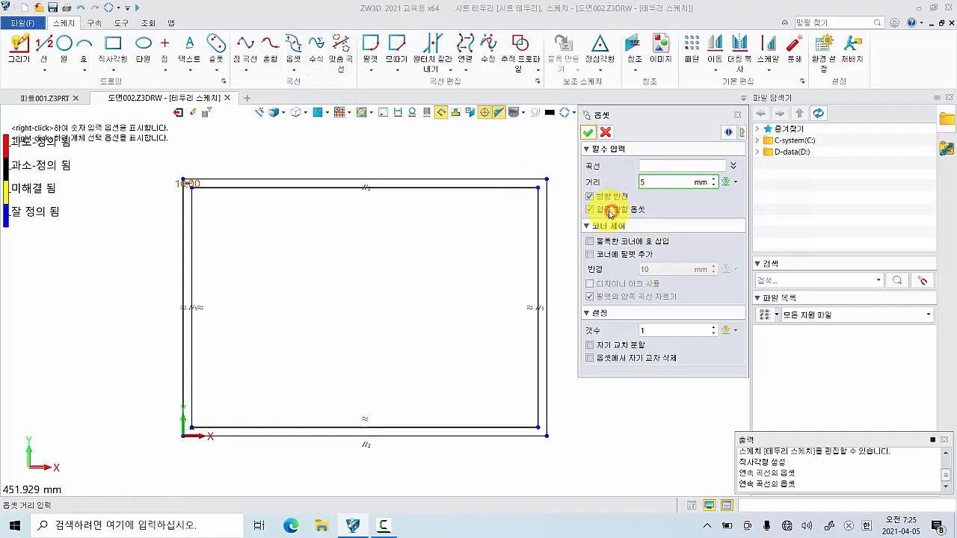
left_click(651, 165)
left_click(490, 192)
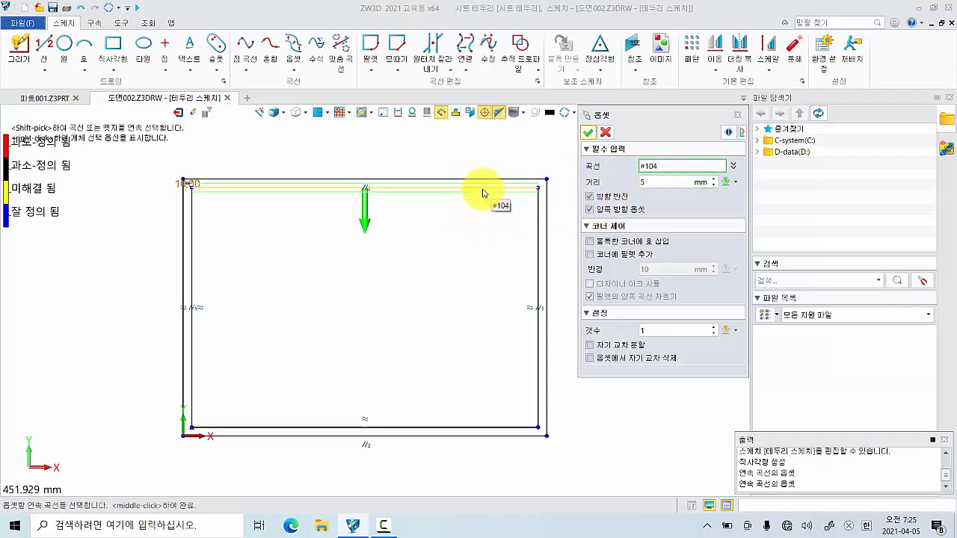
scroll(408, 197, "up", 3)
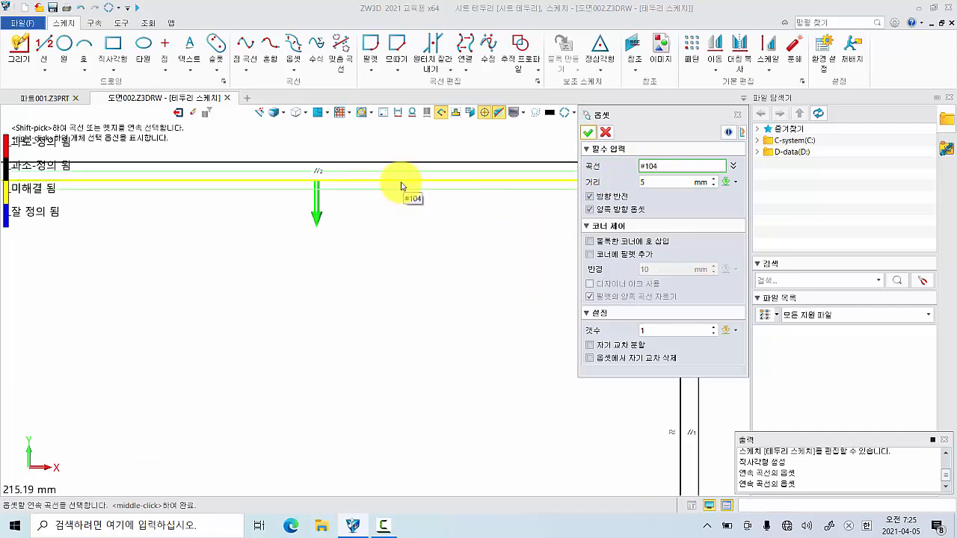
left_click(400, 186)
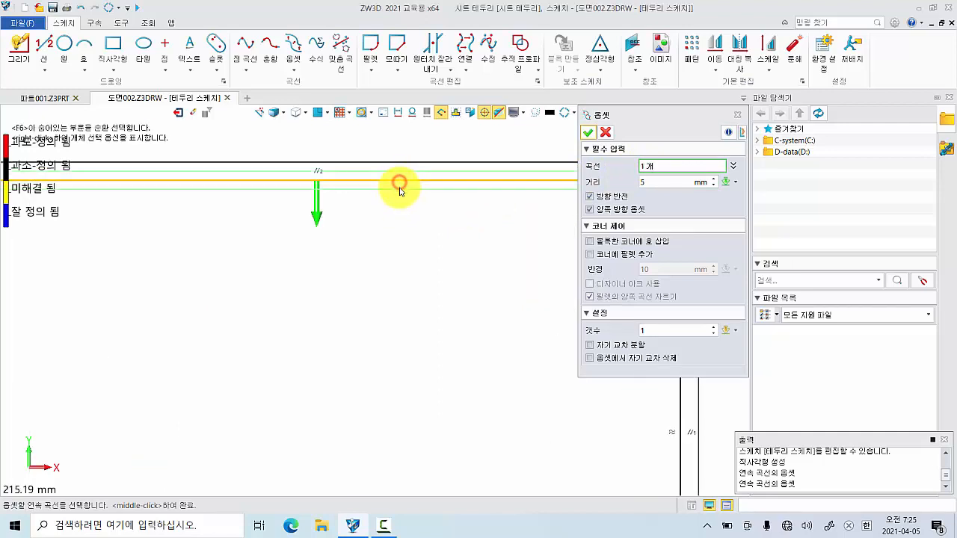
scroll(395, 195, "down", 2)
left_click(95, 245)
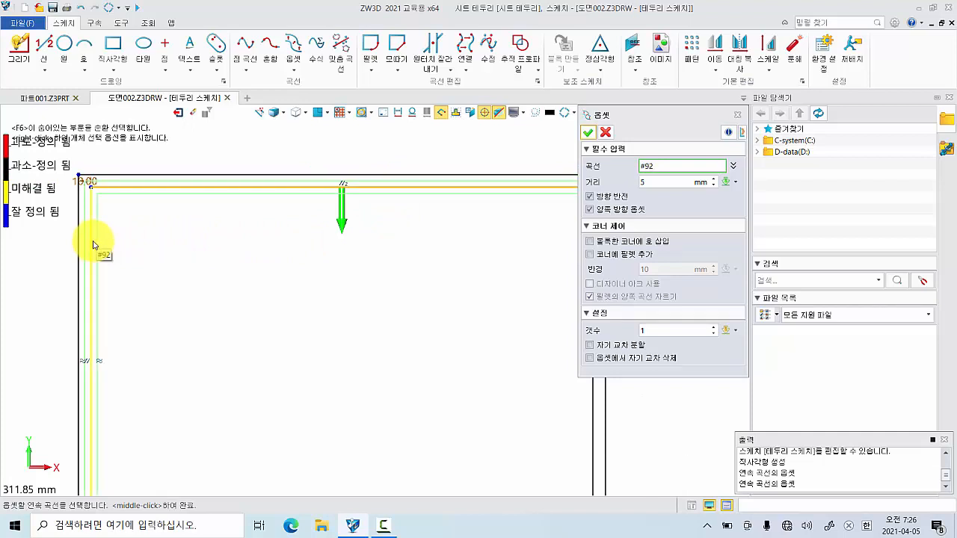
middle_click_drag(340, 378, 312, 293)
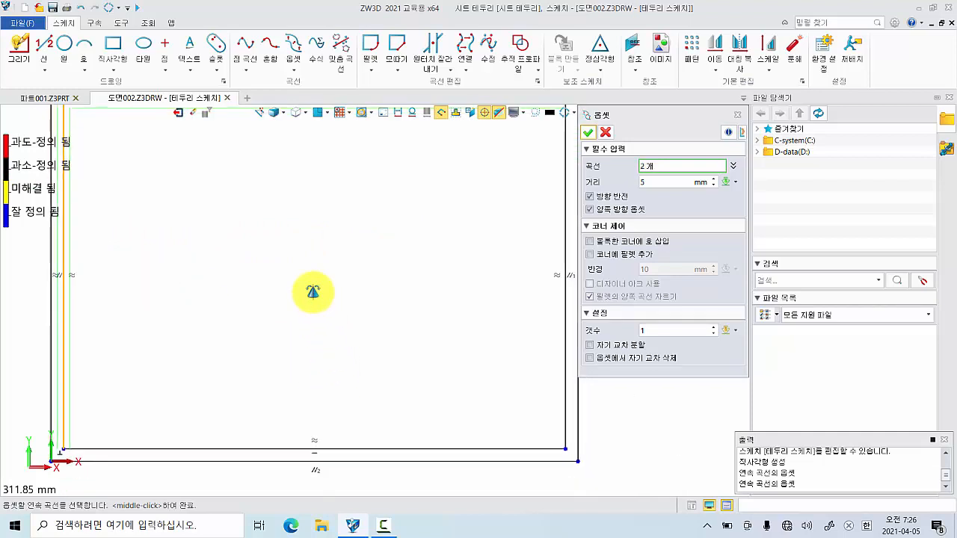
left_click(419, 449)
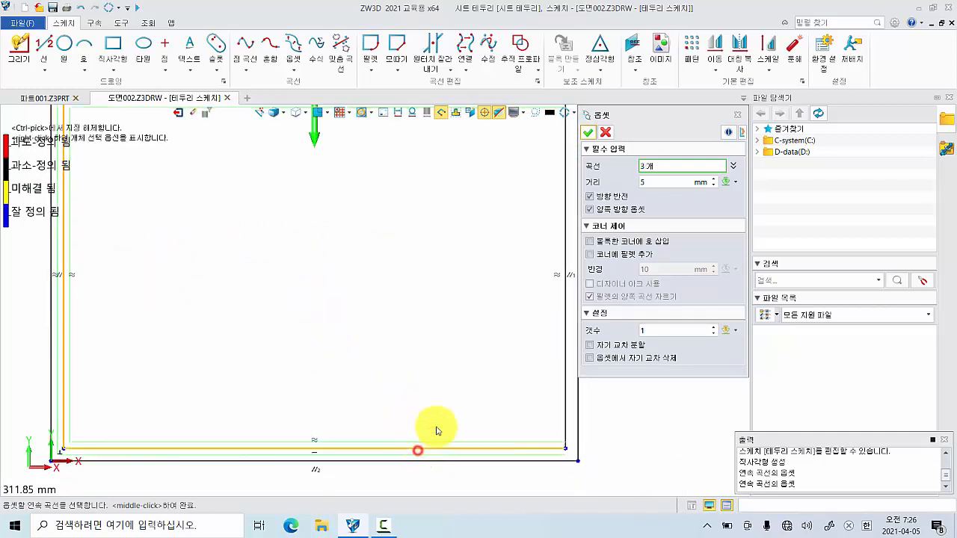
left_click(568, 355)
scroll(479, 362, "down", 2)
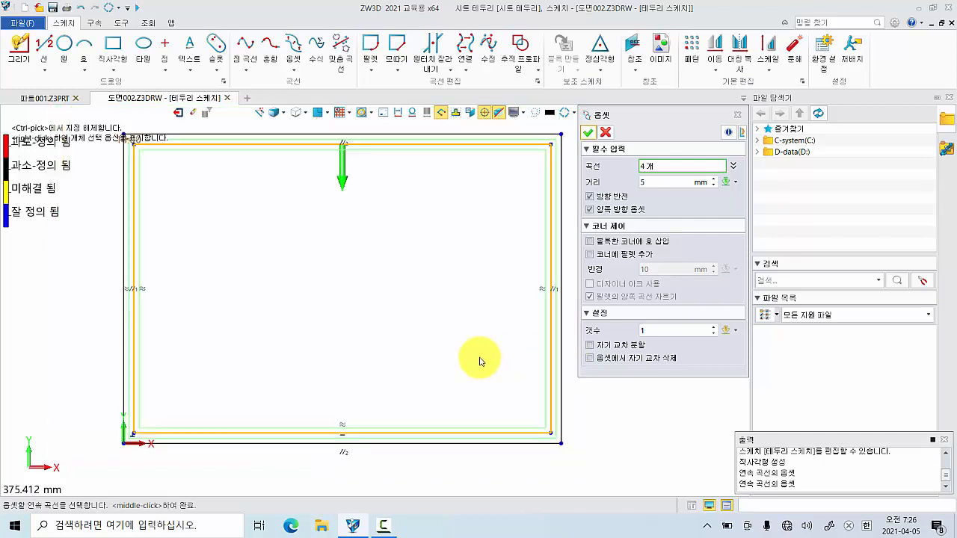
left_click(588, 132)
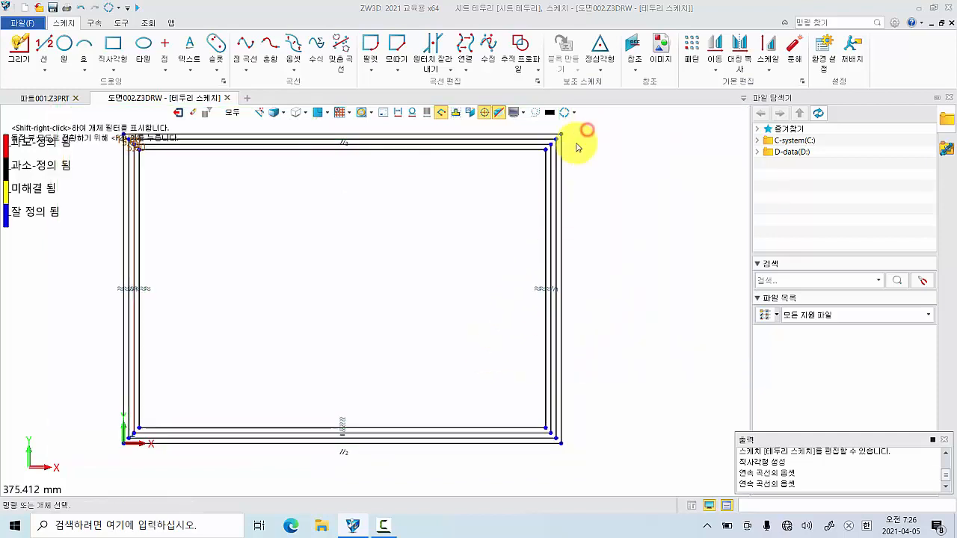
Draw a horizontal centre line from 5,148.5 to 415,148.5 between the side midpoints of the second rectangle from outside
middle_click_drag(379, 277, 434, 299)
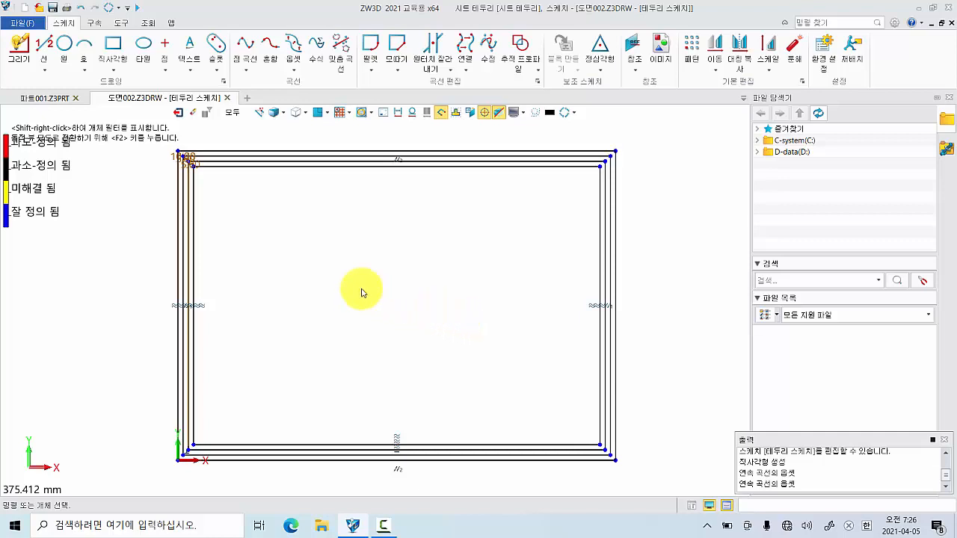
left_click(43, 43)
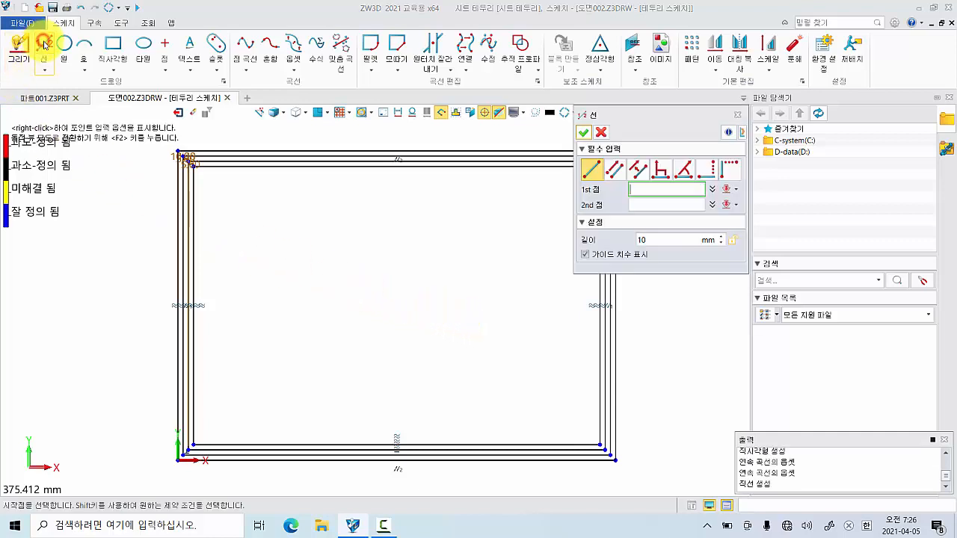
scroll(151, 311, "up", 3)
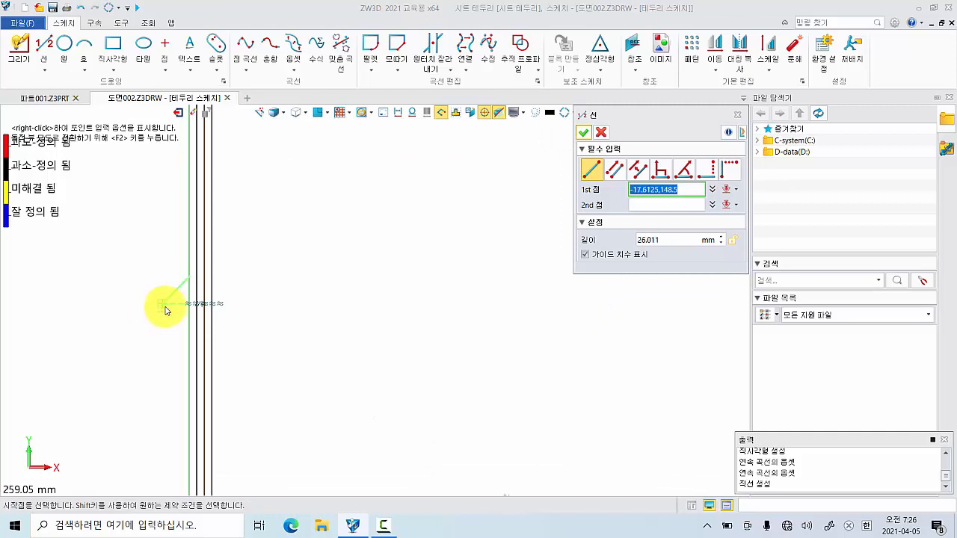
scroll(197, 306, "up", 2)
scroll(196, 306, "up", 1)
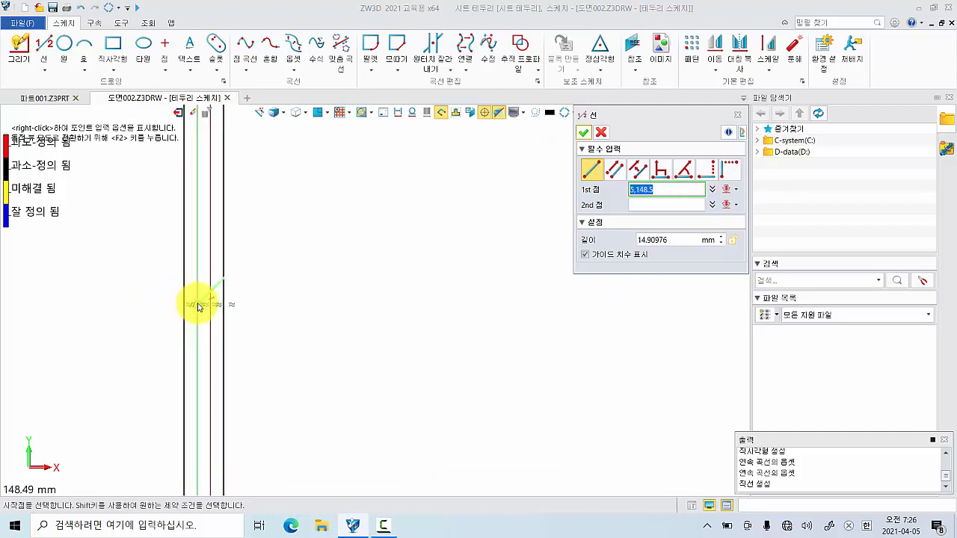
left_click(198, 305)
scroll(197, 304, "down", 5)
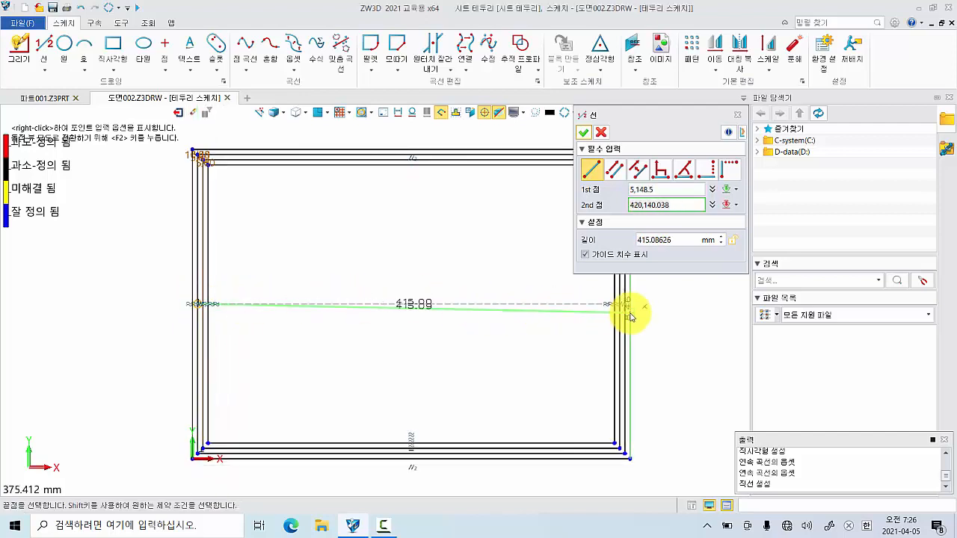
scroll(632, 310, "up", 4)
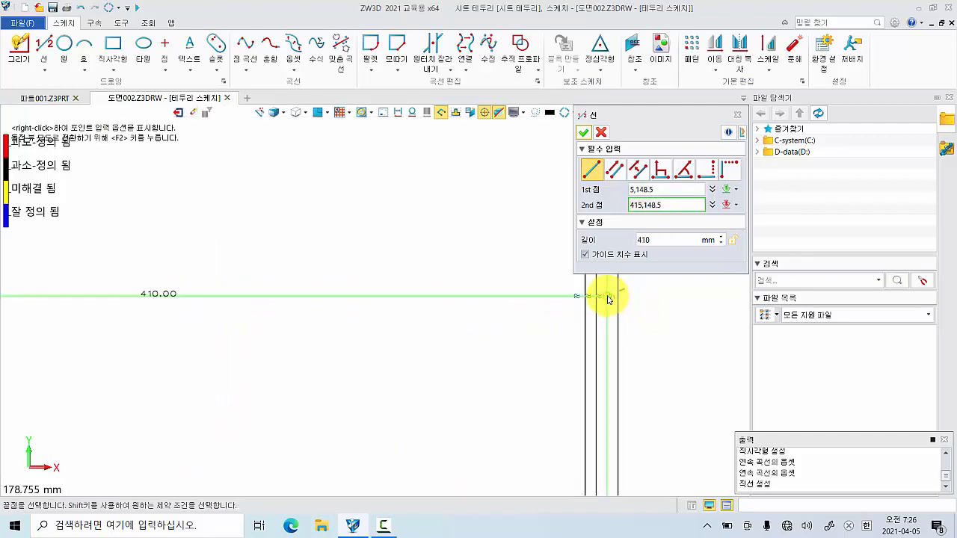
left_click(609, 299)
scroll(469, 349, "down", 3)
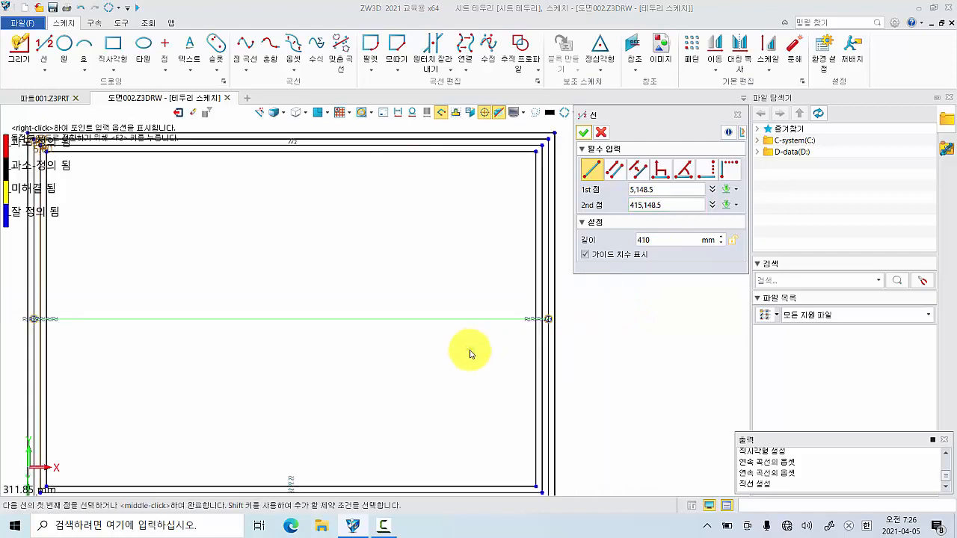
Draw a vertical centre line from 210,292 to 210,5 between the same rectangle's upper and lower midpoints
left_click(291, 141)
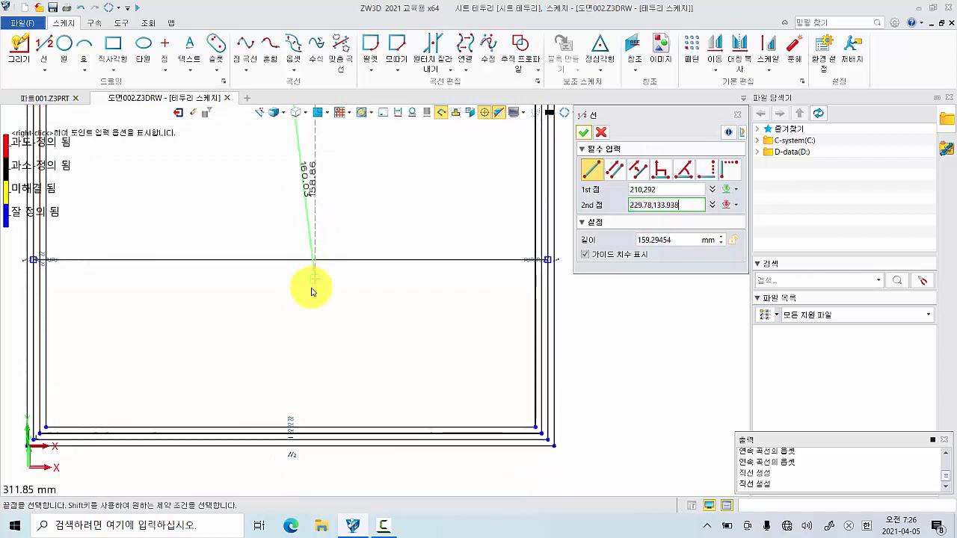
left_click(292, 442)
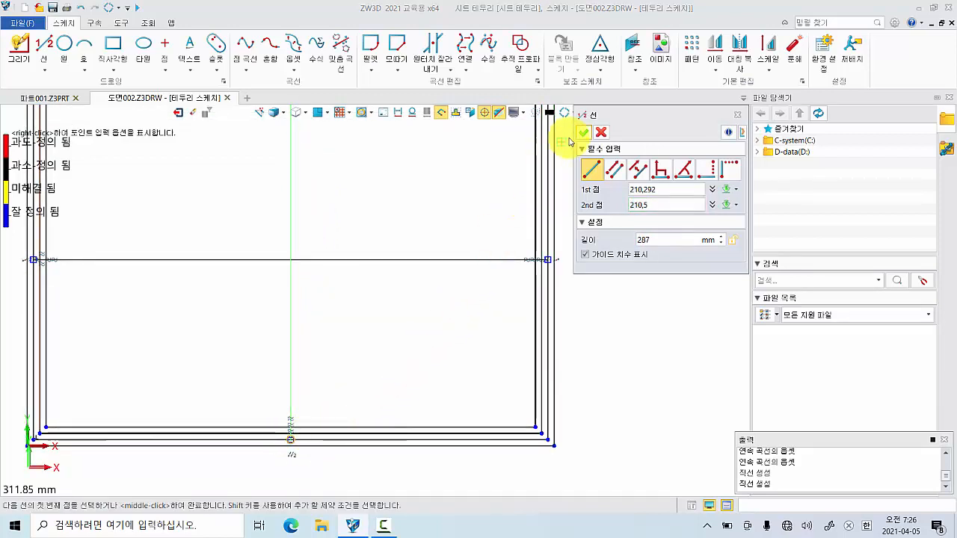
left_click(585, 136)
Trim away the horizontal and vertical centre lines inside the innermost rectangle with One-Touch Trim, leaving short centring marks across the frame
scroll(432, 224, "down", 1)
middle_click_drag(432, 225, 498, 272)
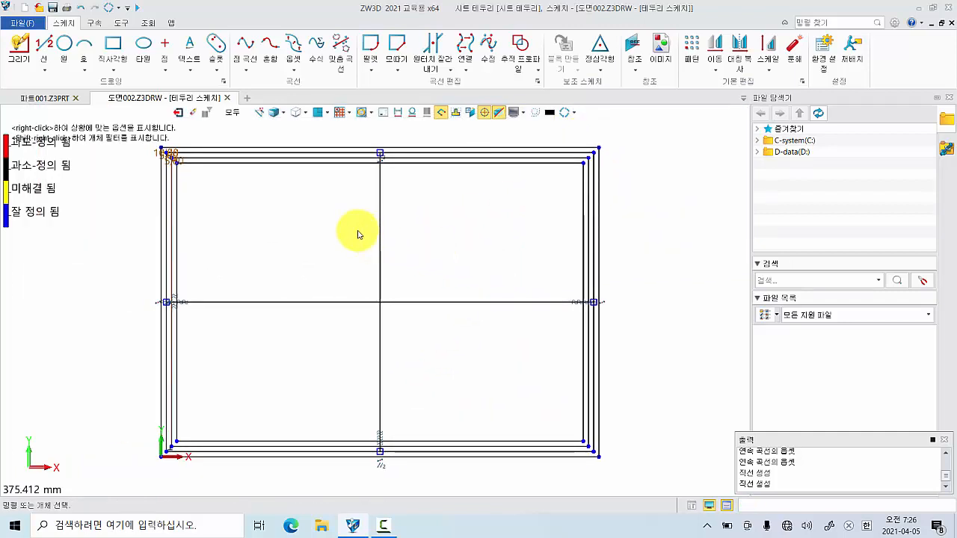
left_click(437, 69)
left_click(445, 45)
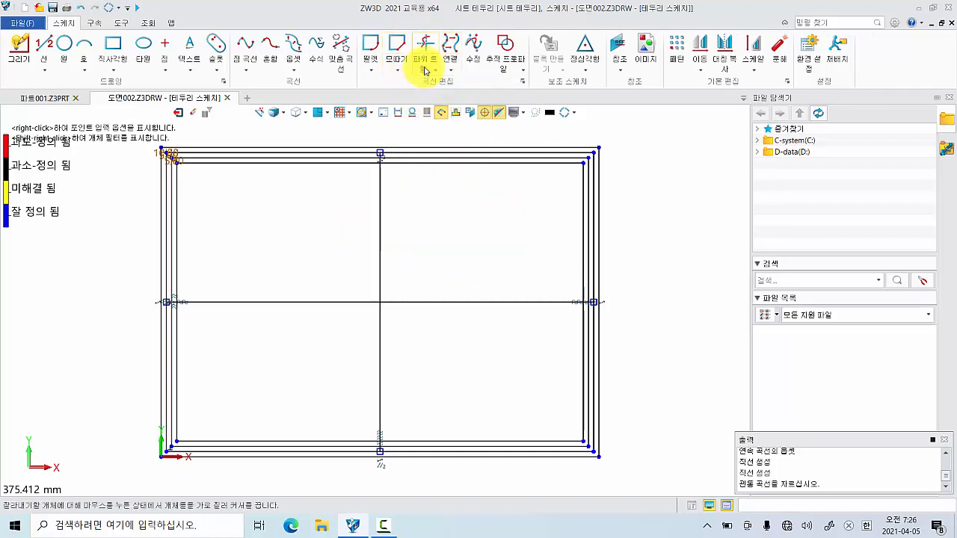
left_click(424, 69)
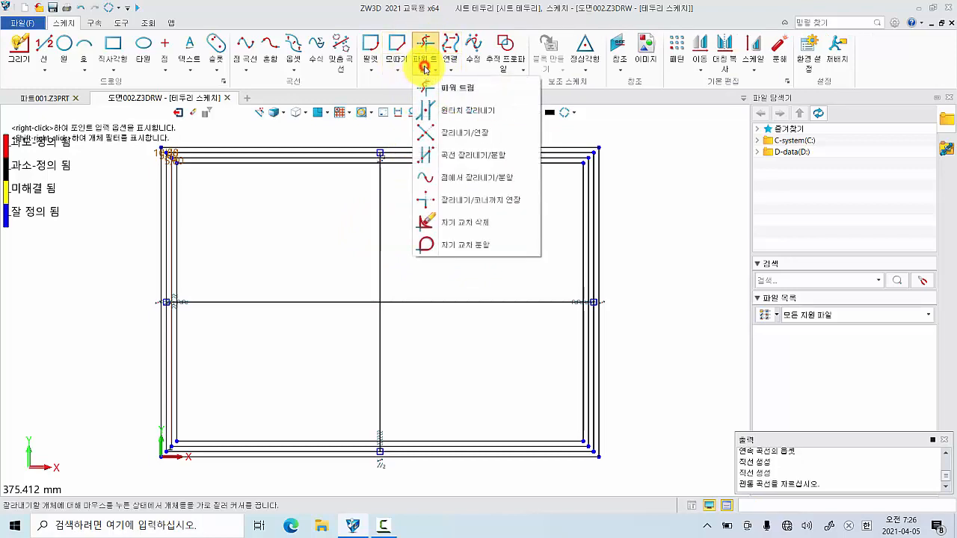
left_click(464, 114)
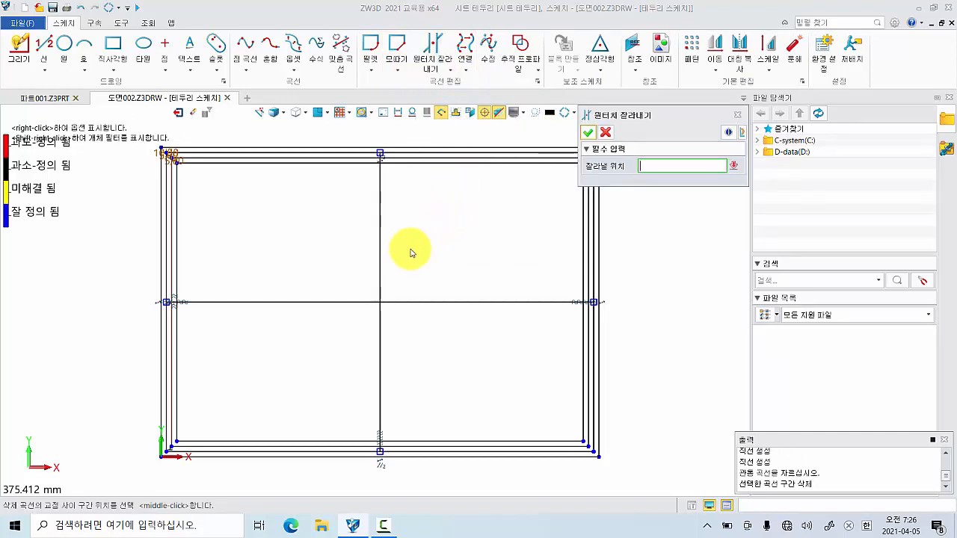
left_click(383, 254)
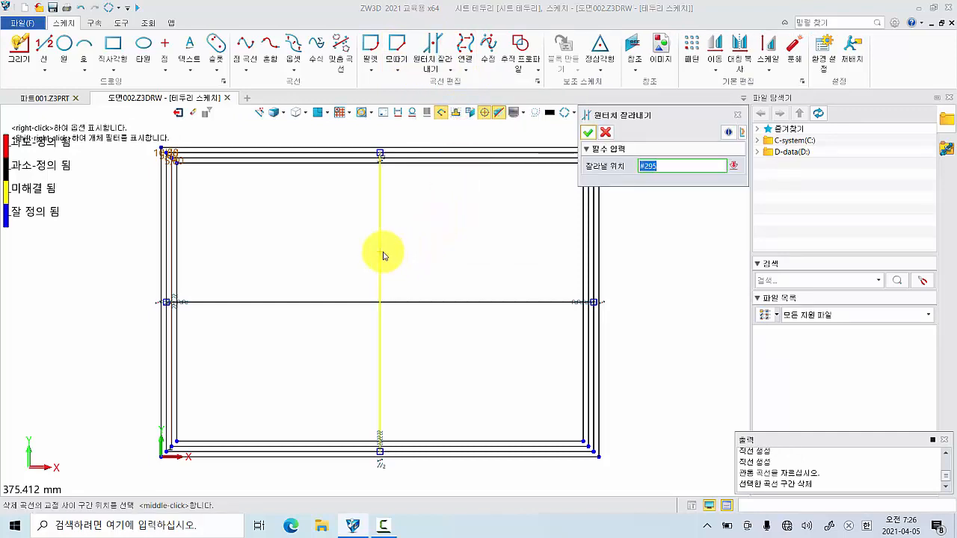
left_click(352, 304)
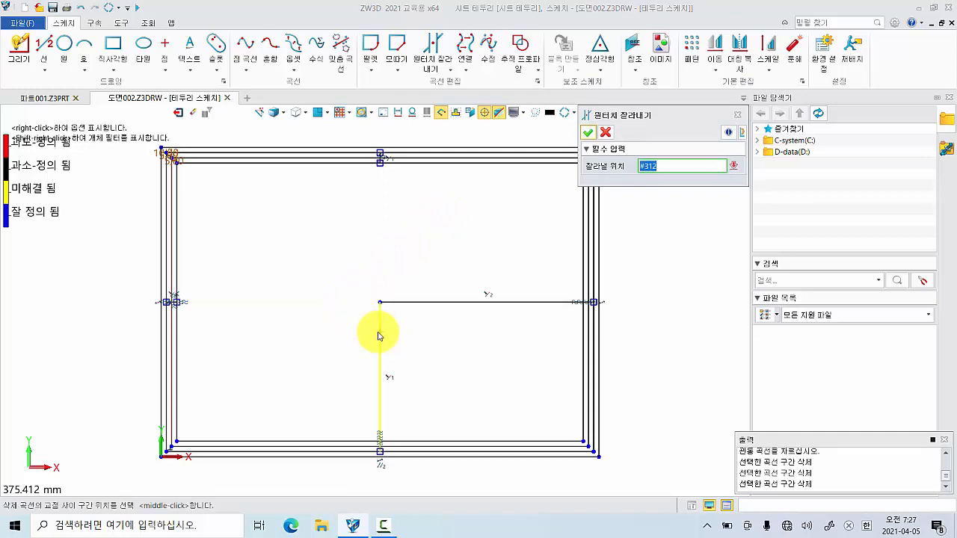
left_click(378, 332)
left_click(409, 308)
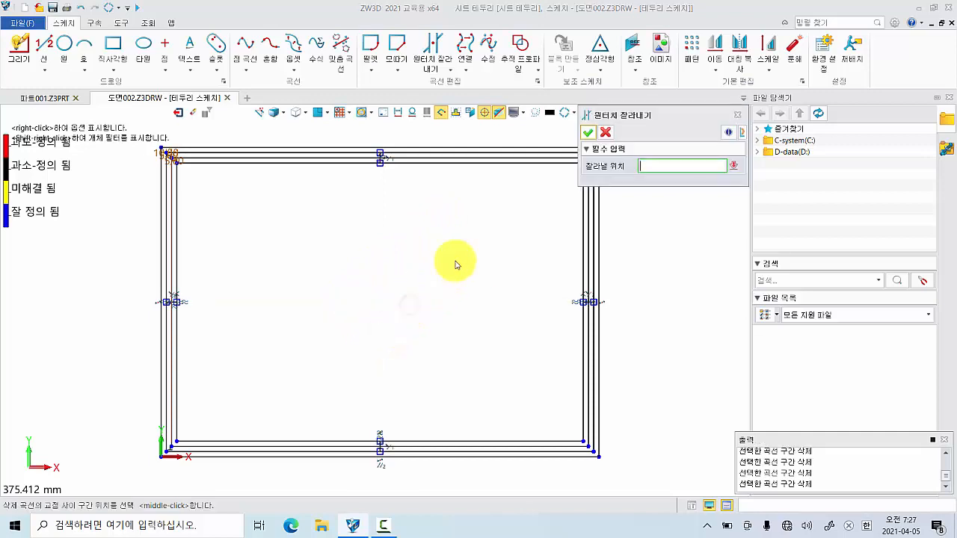
left_click(590, 133)
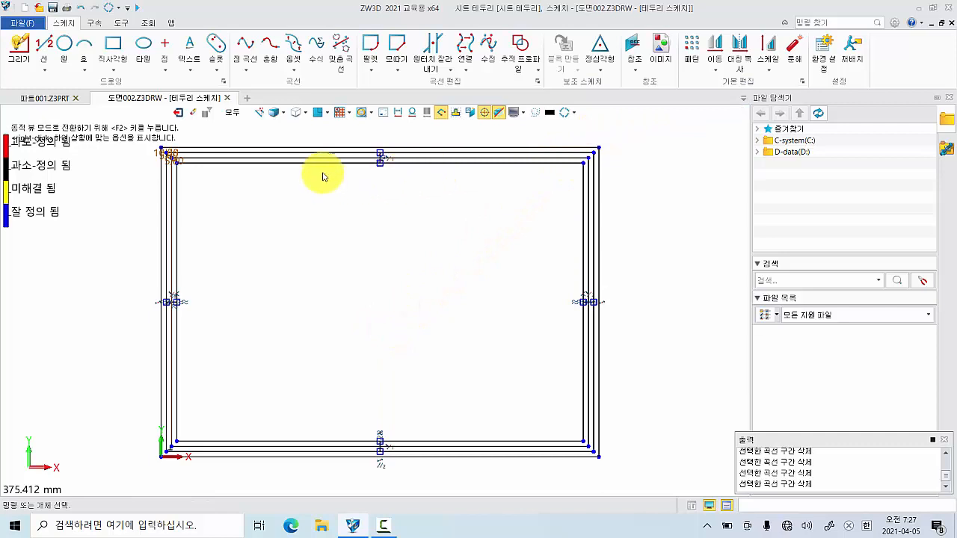
Delete the two 5 mm offset lines above and below the border frame's upper edge
scroll(371, 147, "down", 3)
scroll(373, 145, "up", 5)
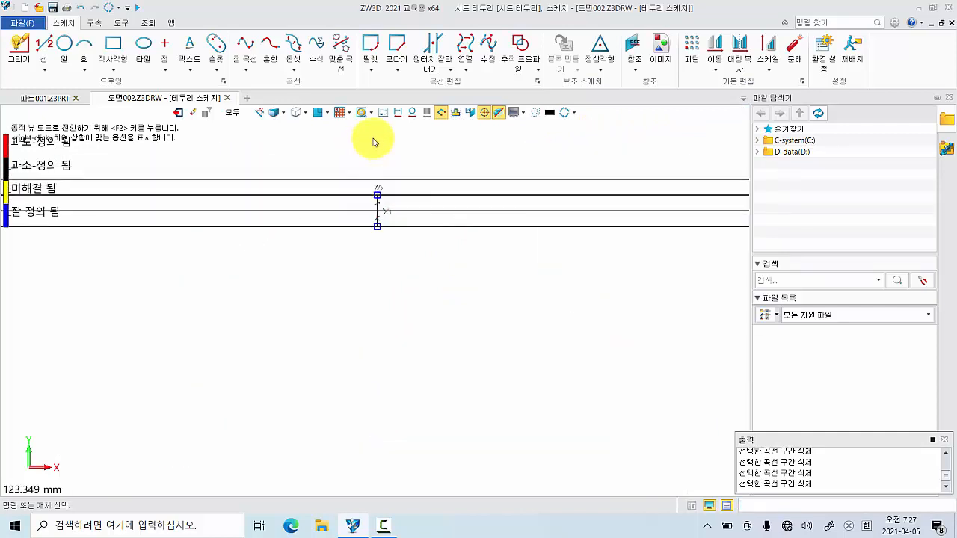
left_click(417, 230)
key("Delete")
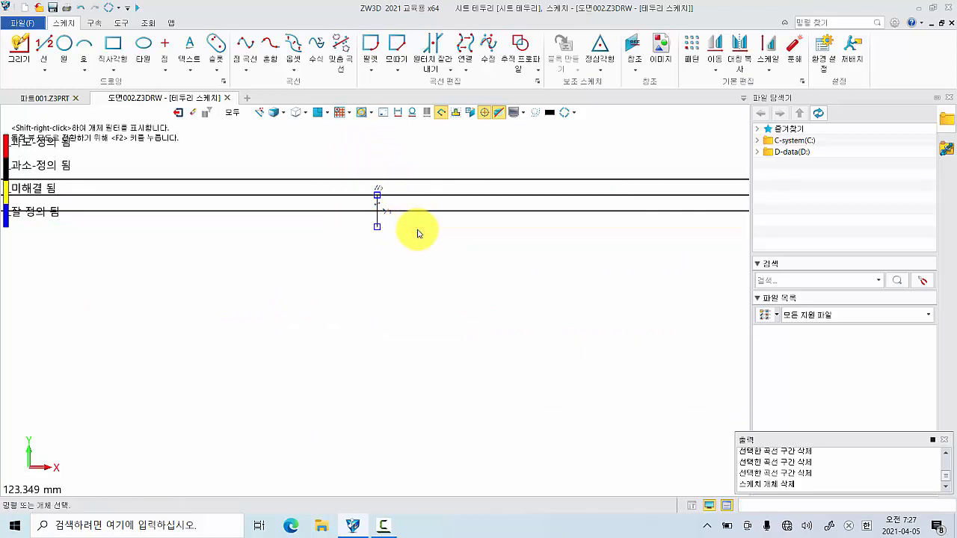
left_click(411, 198)
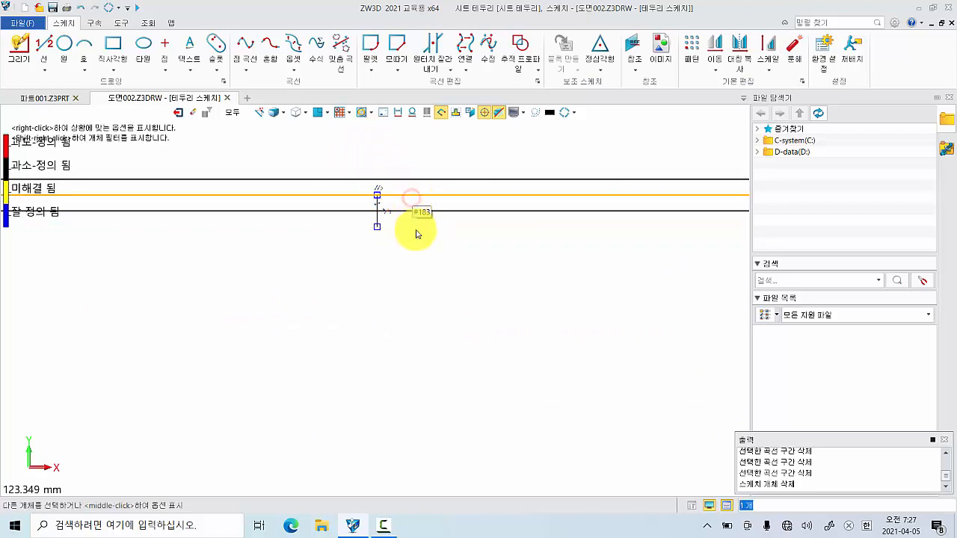
key("Delete")
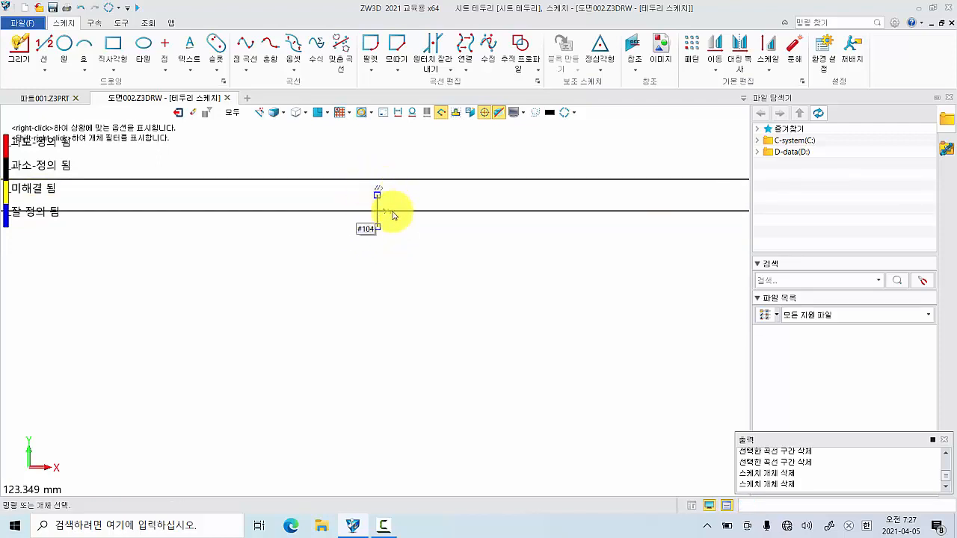
Delete the two 5 mm offset lines on either side of the border frame's left edge
scroll(386, 207, "down", 3)
middle_click_drag(292, 315, 519, 197)
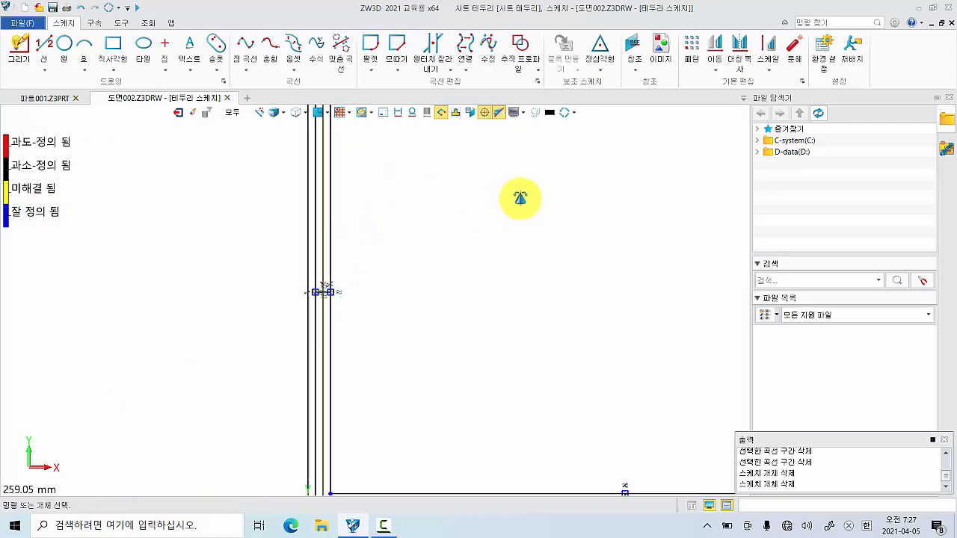
scroll(312, 292, "up", 5)
scroll(328, 312, "up", 1)
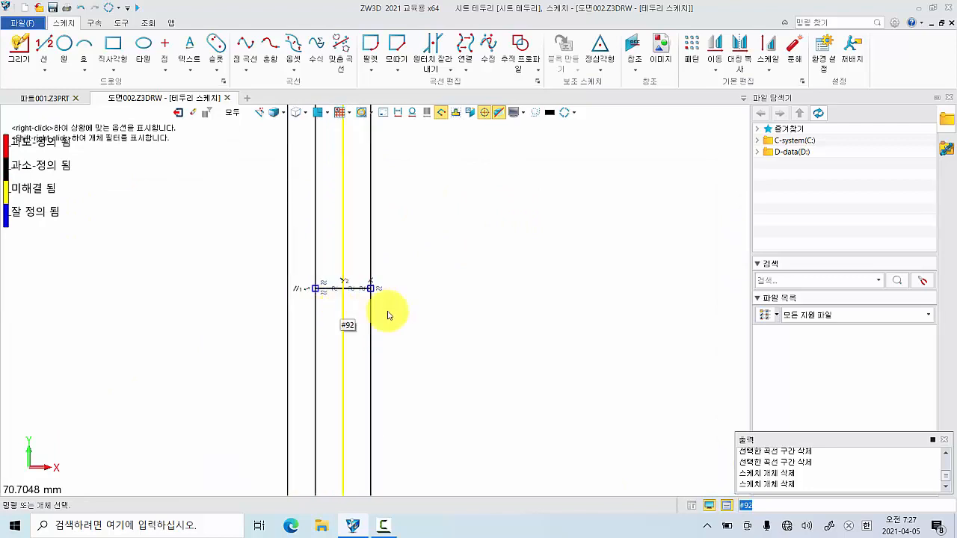
left_click(371, 240)
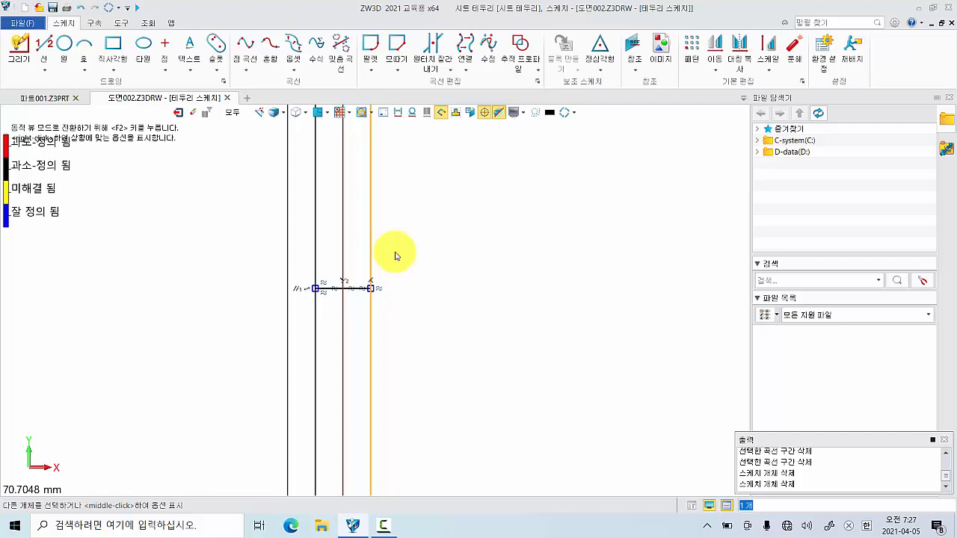
key("Delete")
left_click(315, 258)
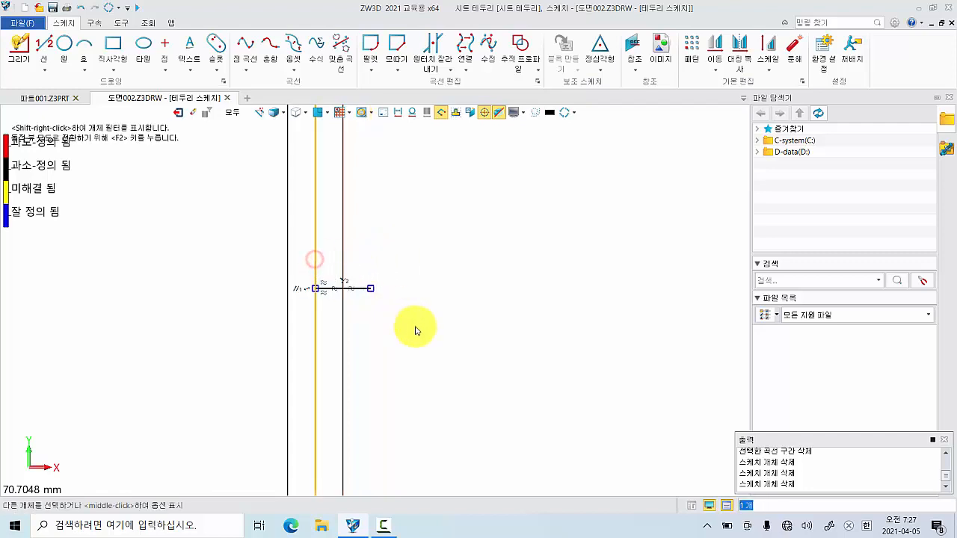
key("Delete")
Delete the two 5 mm offset lines above and below the border frame's lower edge
scroll(416, 329, "down", 5)
middle_click_drag(507, 388, 187, 162)
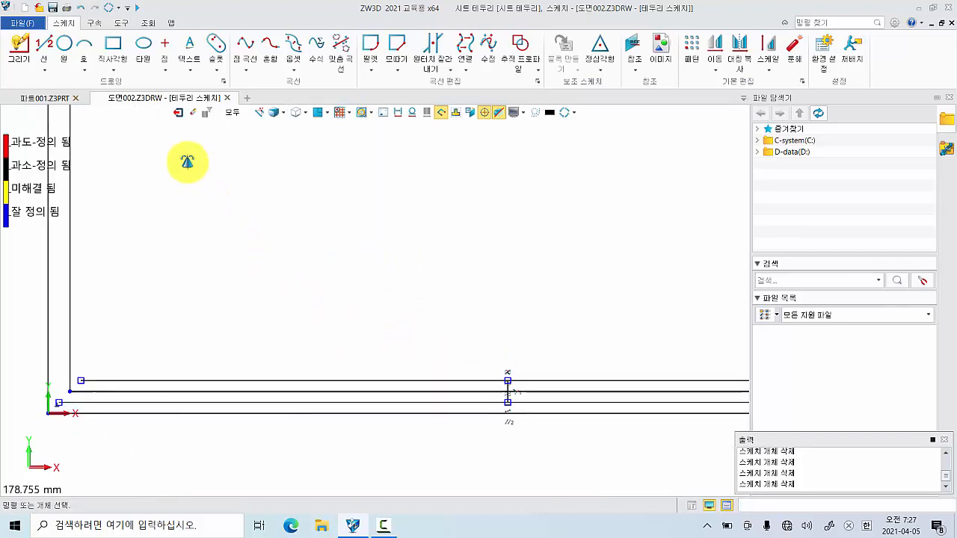
scroll(557, 409, "up", 3)
left_click(499, 353)
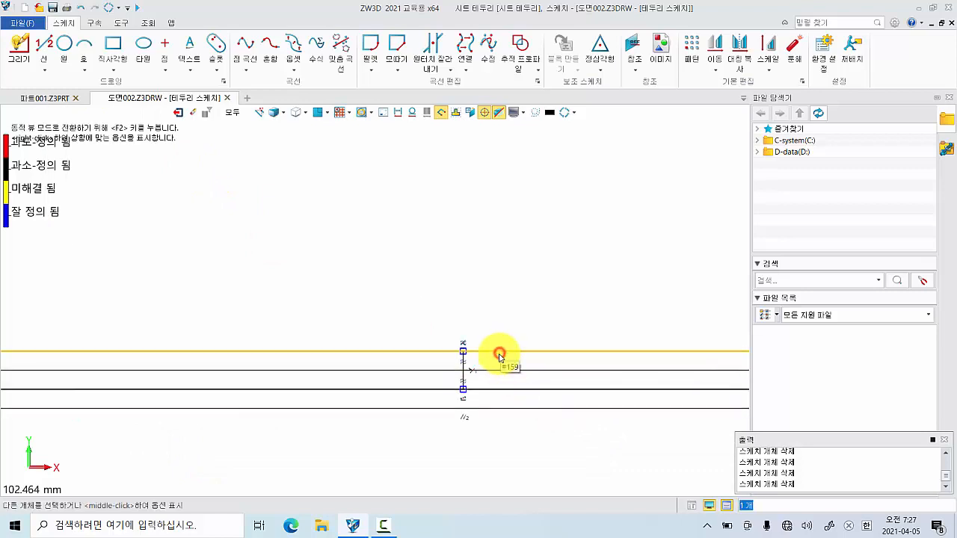
key("Delete")
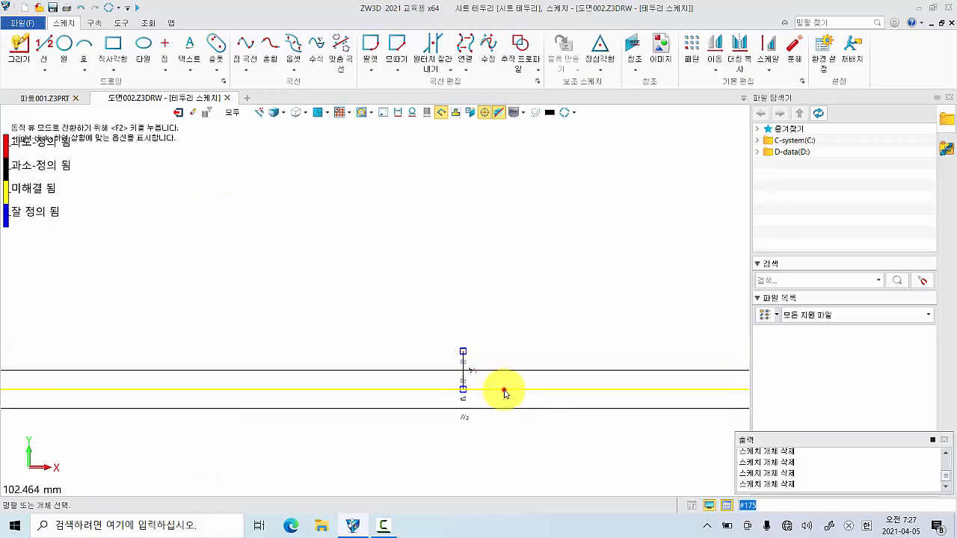
left_click(504, 390)
key("Delete")
Delete the two 5 mm offset lines on either side of the border frame's right edge
scroll(577, 320, "down", 2)
middle_click_drag(692, 292, 333, 377)
middle_click_drag(568, 310, 452, 345)
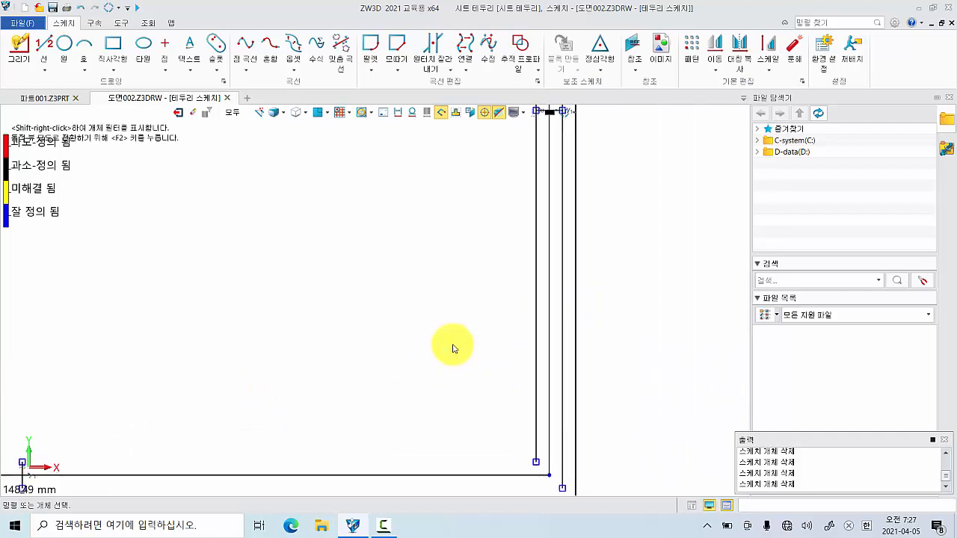
middle_click_drag(526, 240, 489, 394)
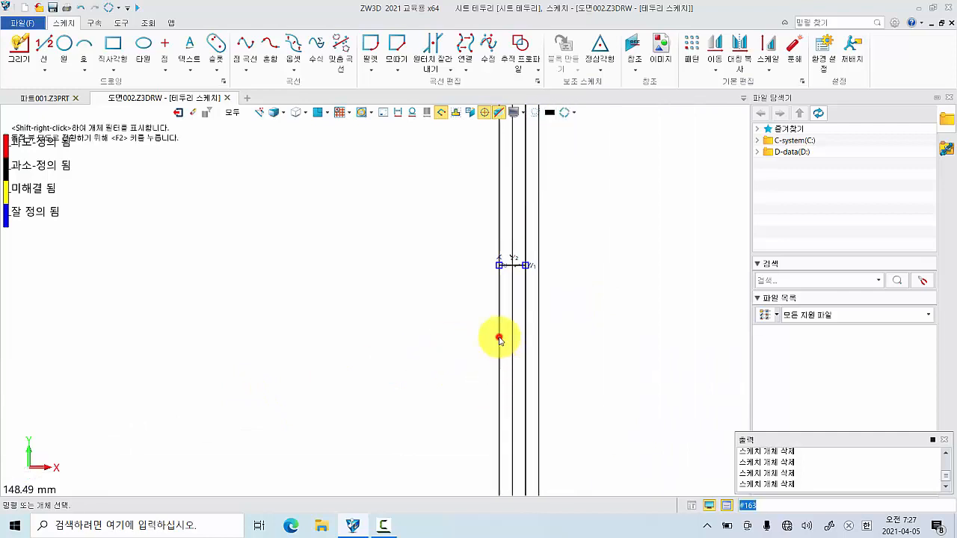
left_click(499, 340)
key("Delete")
key("Delete")
Delete the four sides of the outermost 420 x 297 rectangle and exit the sheet border sketch
scroll(415, 328, "down", 4)
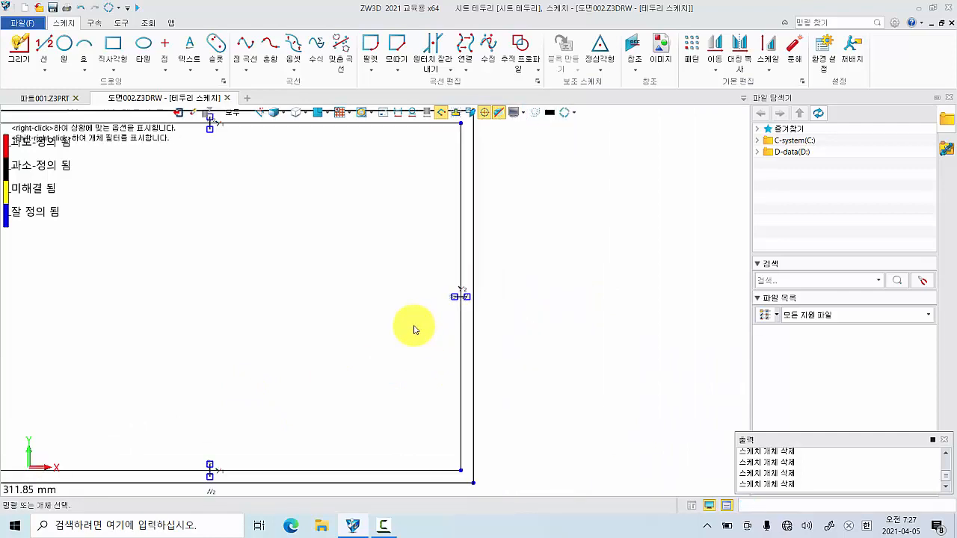
mouse_move(383, 331)
middle_mouse_down()
mouse_move(529, 359)
mouse_move(556, 337)
middle_mouse_up()
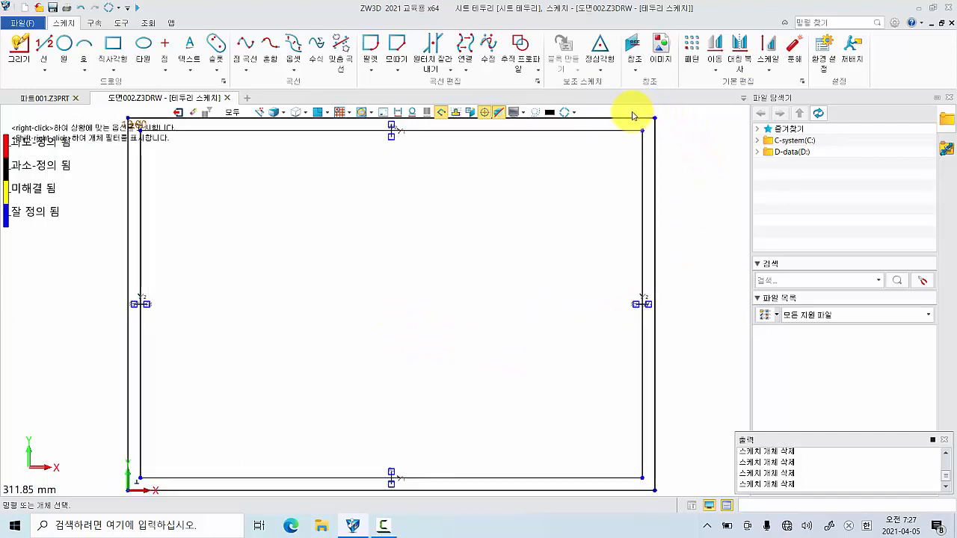
left_click(633, 118)
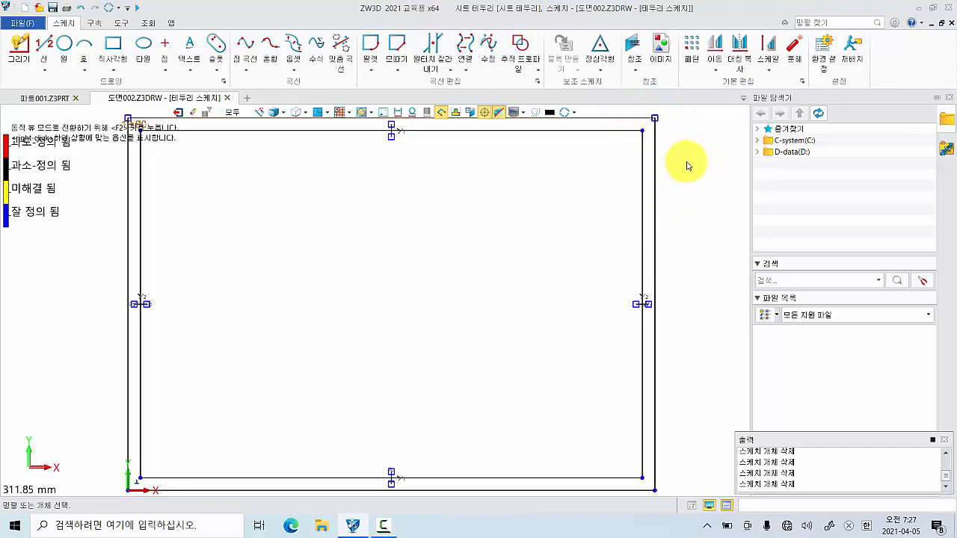
left_click(656, 184)
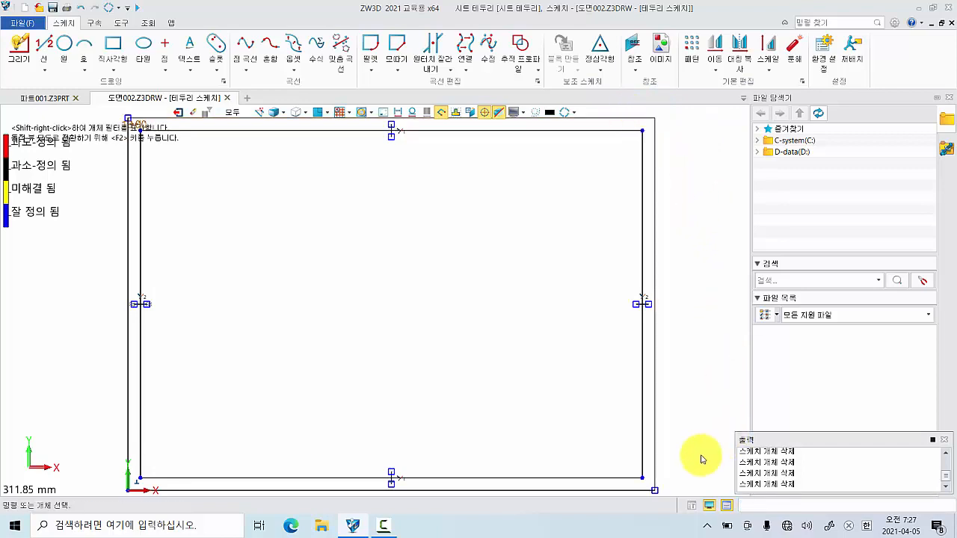
left_click(594, 489)
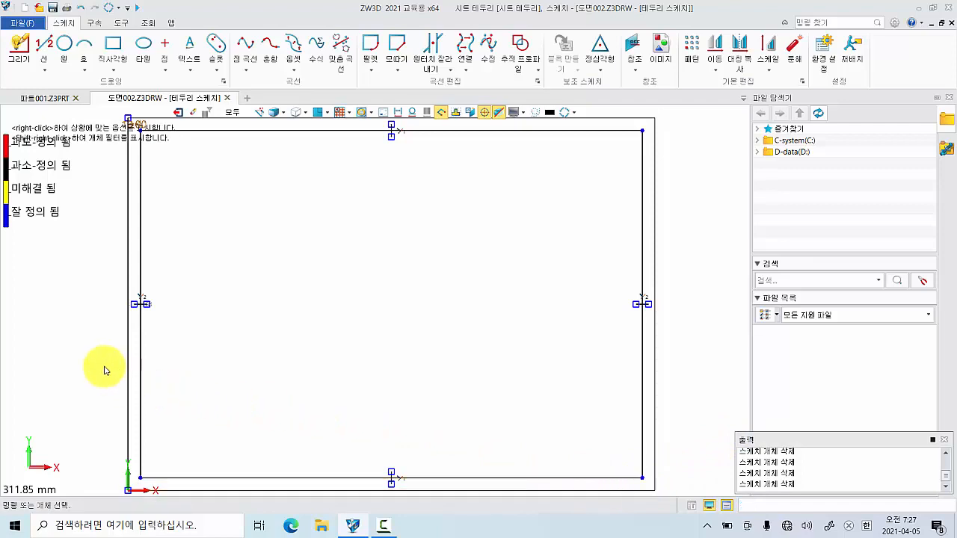
left_click(128, 364)
scroll(274, 353, "down", 1)
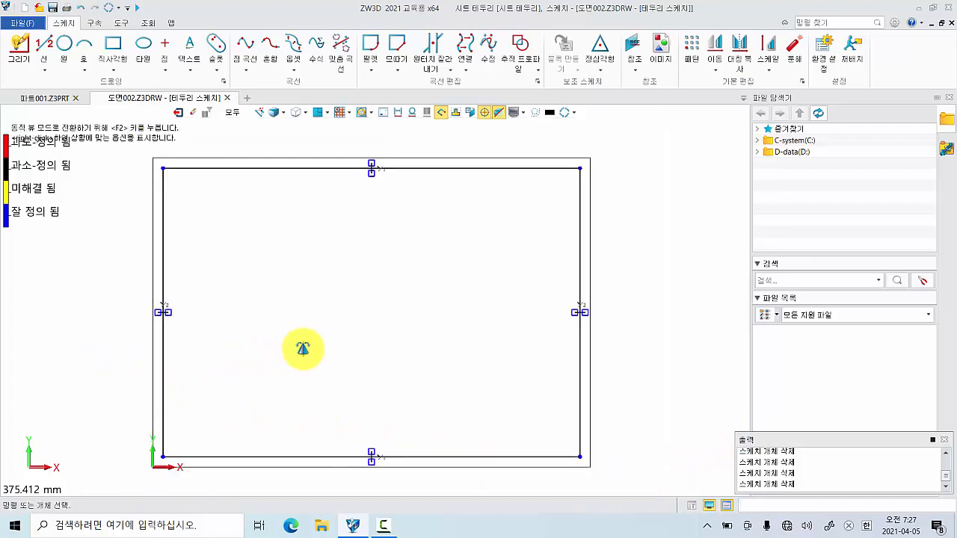
middle_click_drag(302, 348, 336, 337)
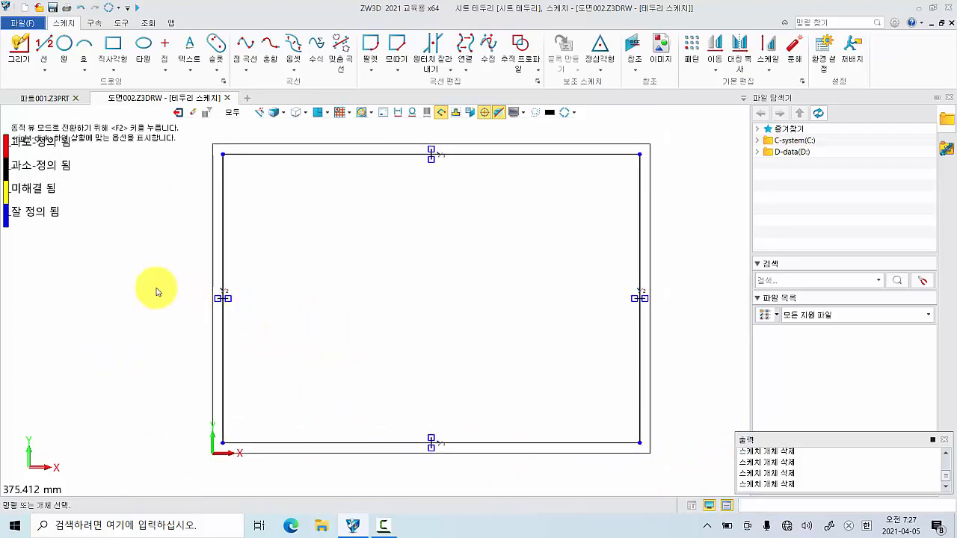
right_click(368, 216)
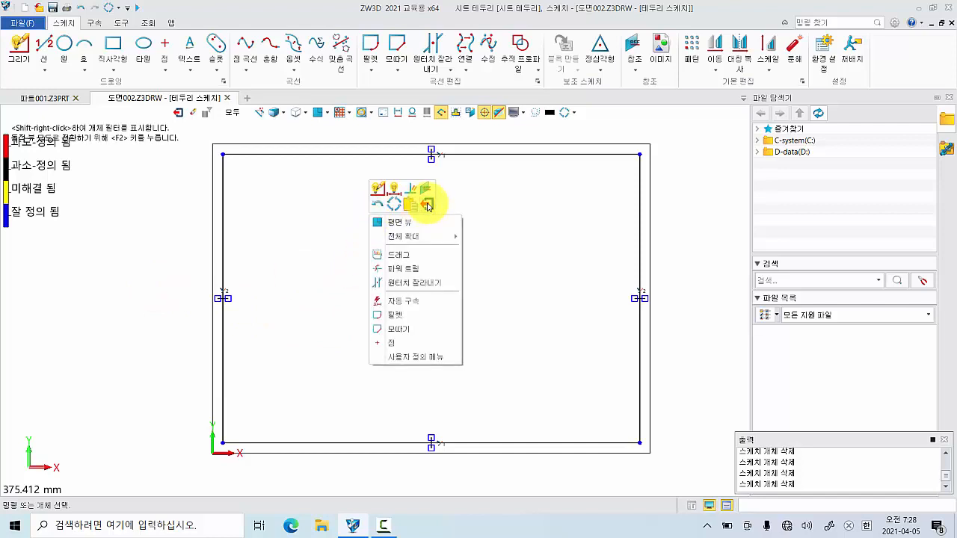
left_click(427, 206)
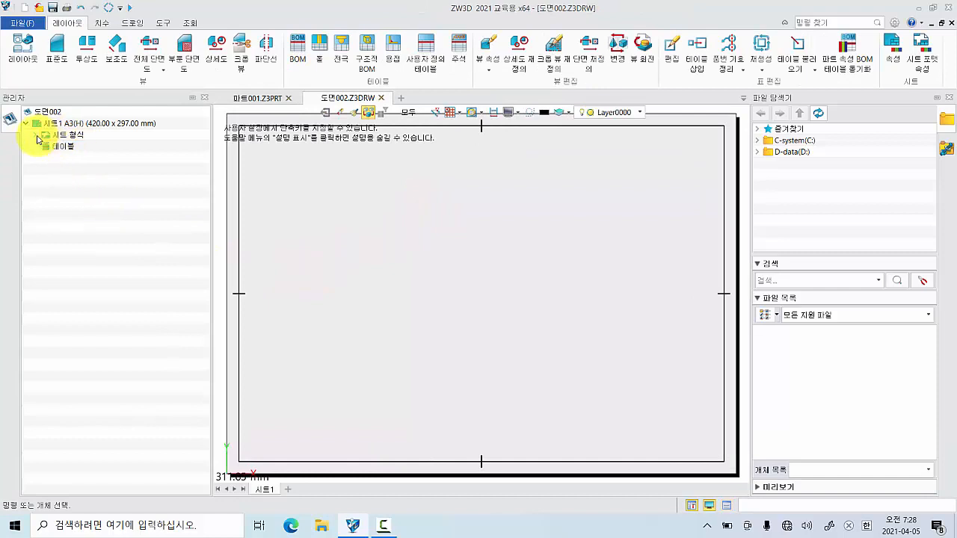
Add a title block (제목 블록) to the sheet format of 시트1
left_click(36, 135)
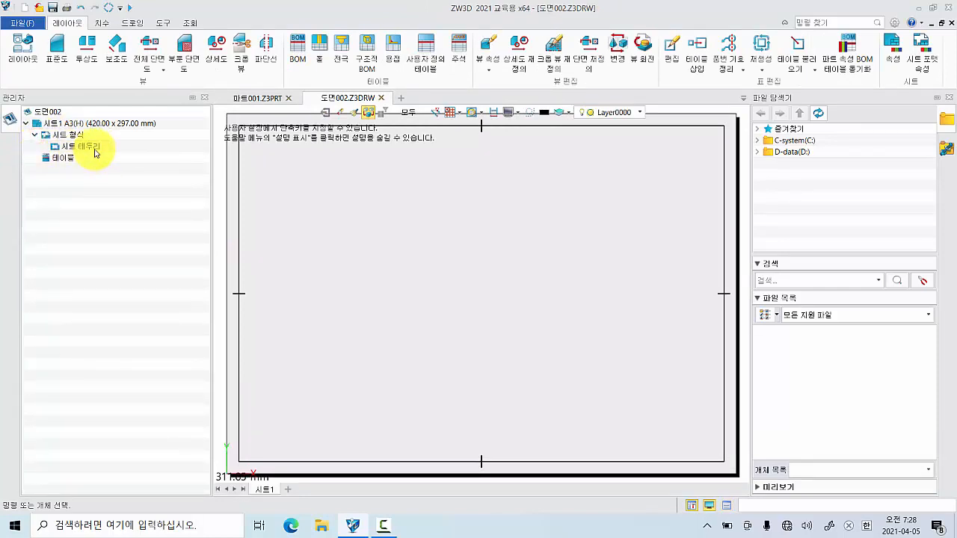
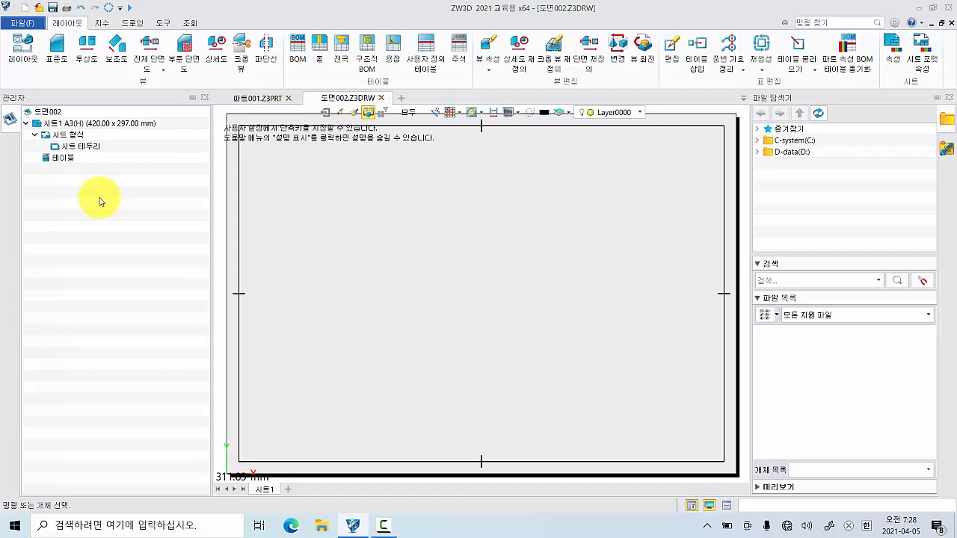
right_click(73, 137)
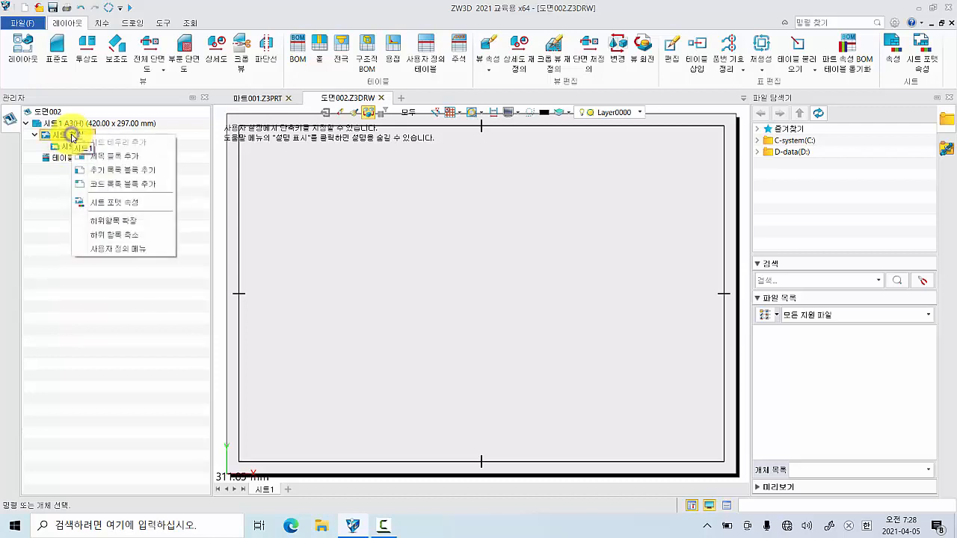
left_click(116, 162)
scroll(614, 460, "up", 3)
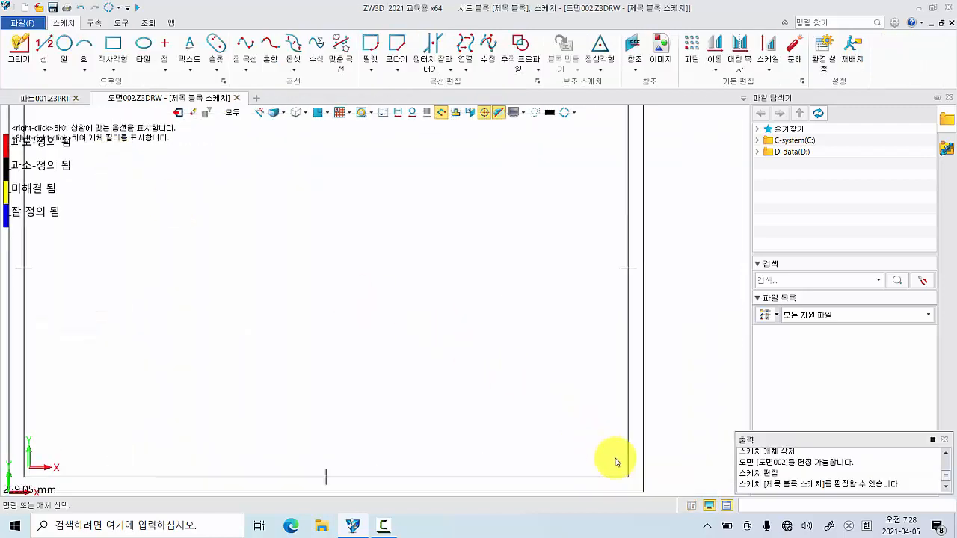
scroll(439, 301, "down", 3)
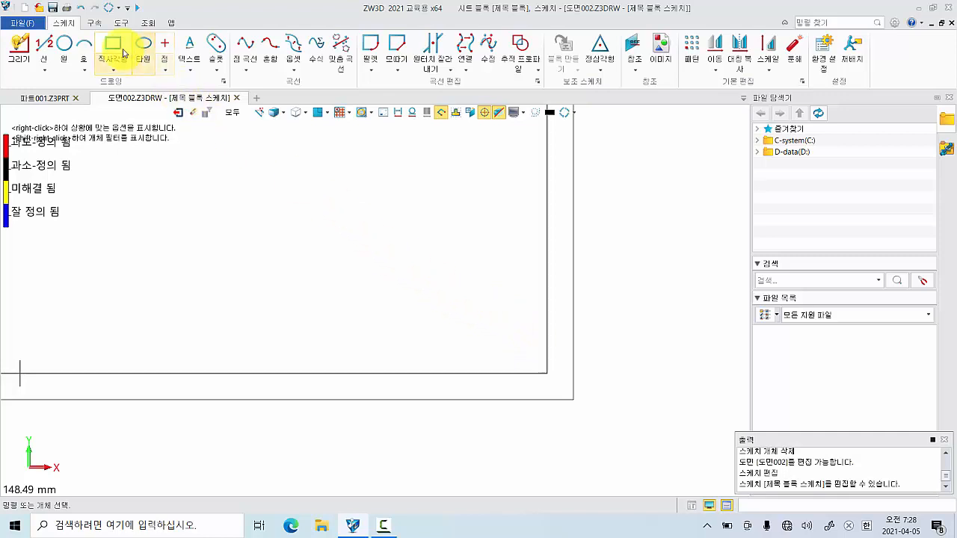
Draw a corner-to-corner rectangle about 93 x 24 mm up and left from the inner border frame's lower-right corner
left_click(122, 52)
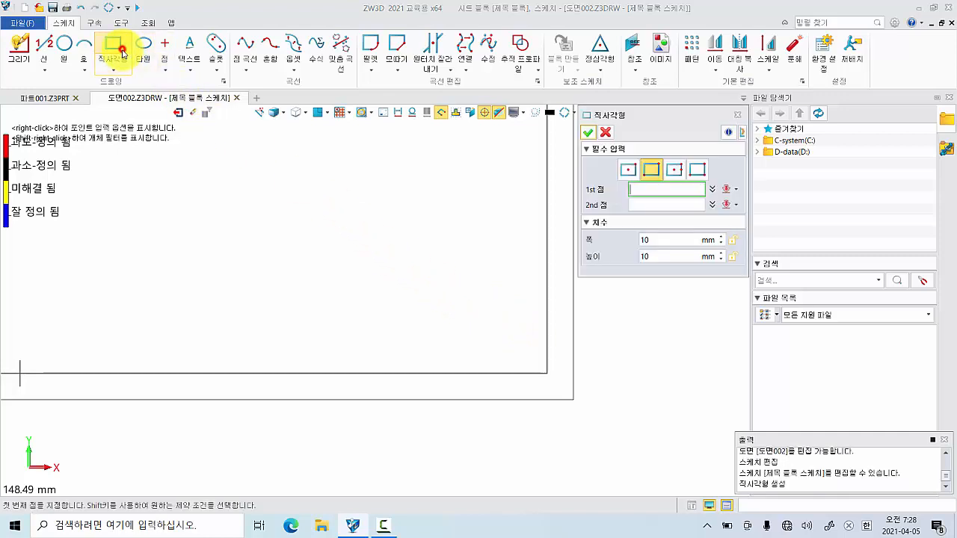
left_click(548, 372)
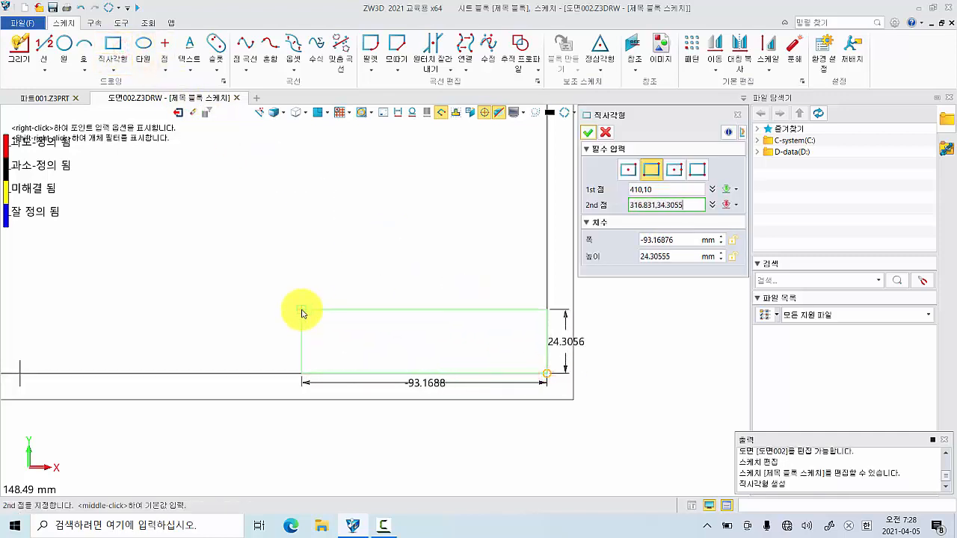
left_click(302, 312)
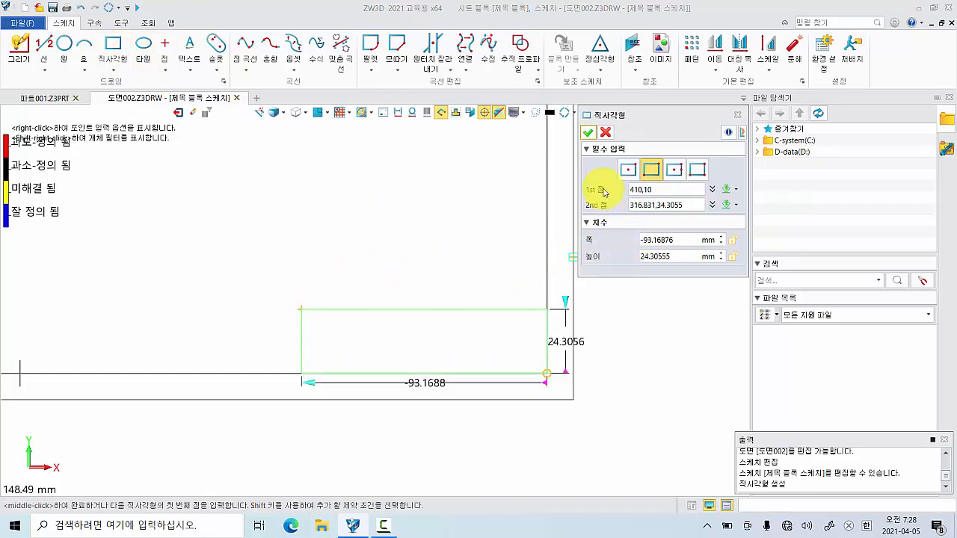
left_click(588, 133)
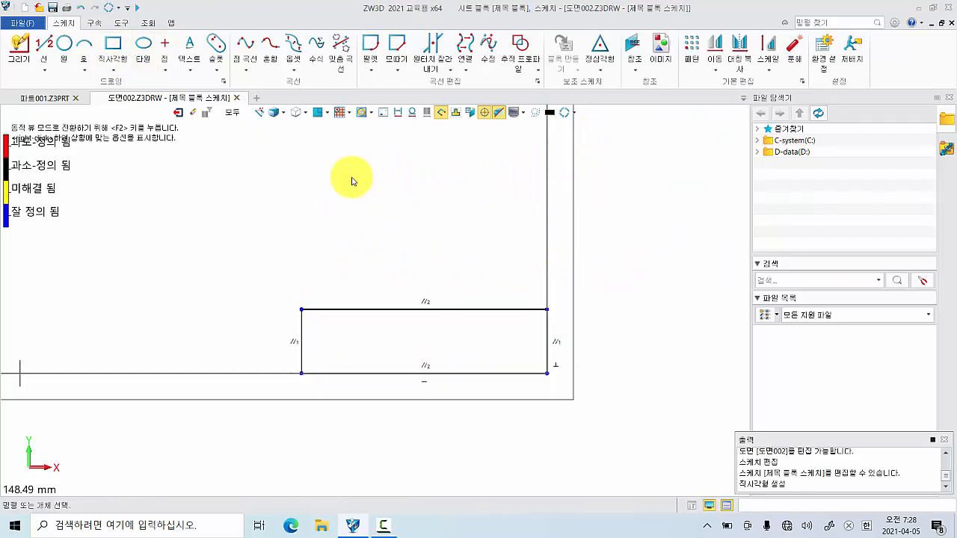
Dimension the title block rectangle's width with a quick dimension and set it to 100 mm
right_click(378, 178)
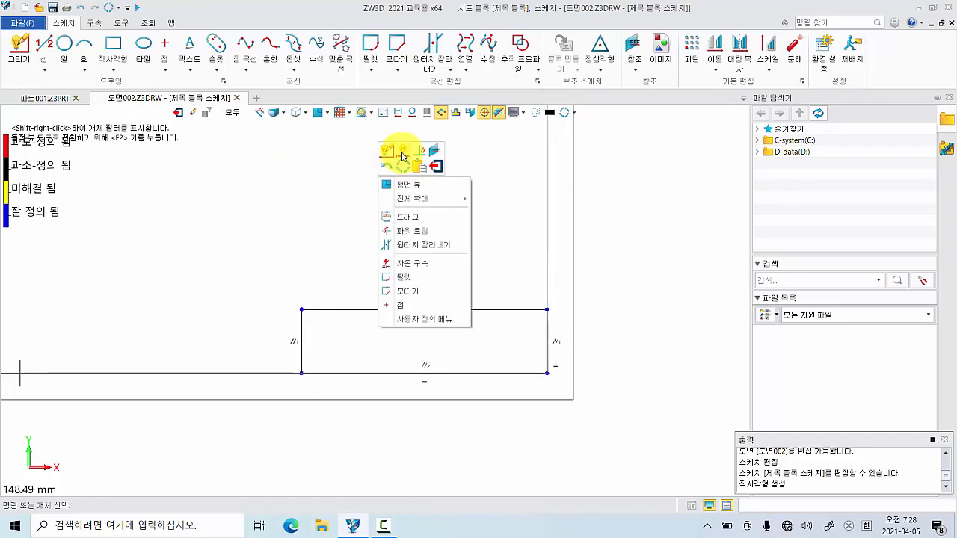
left_click(402, 156)
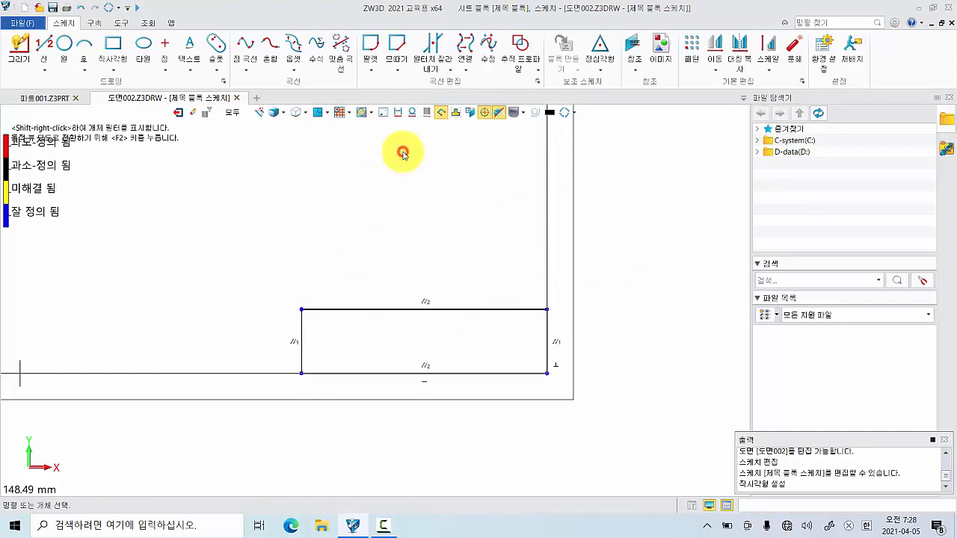
left_click(302, 326)
left_click(550, 332)
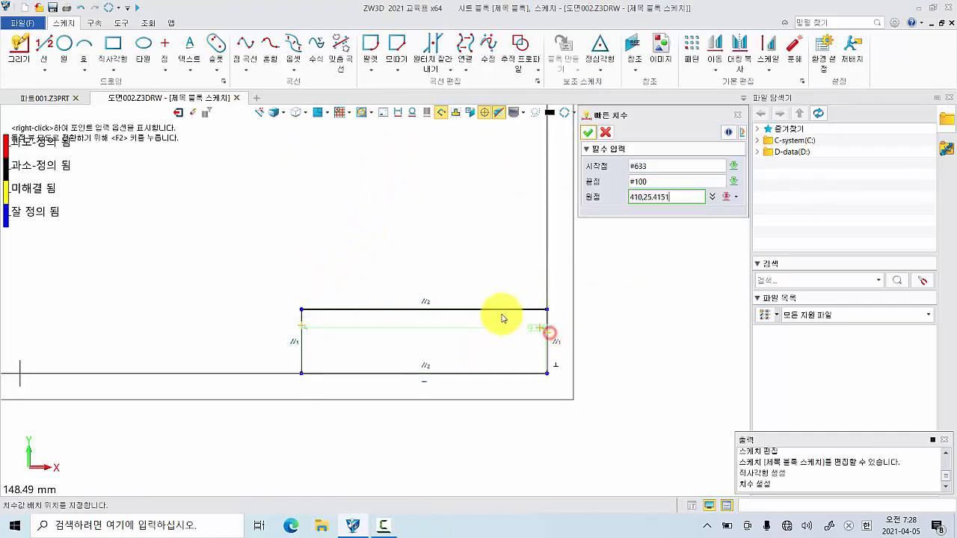
left_click(429, 288)
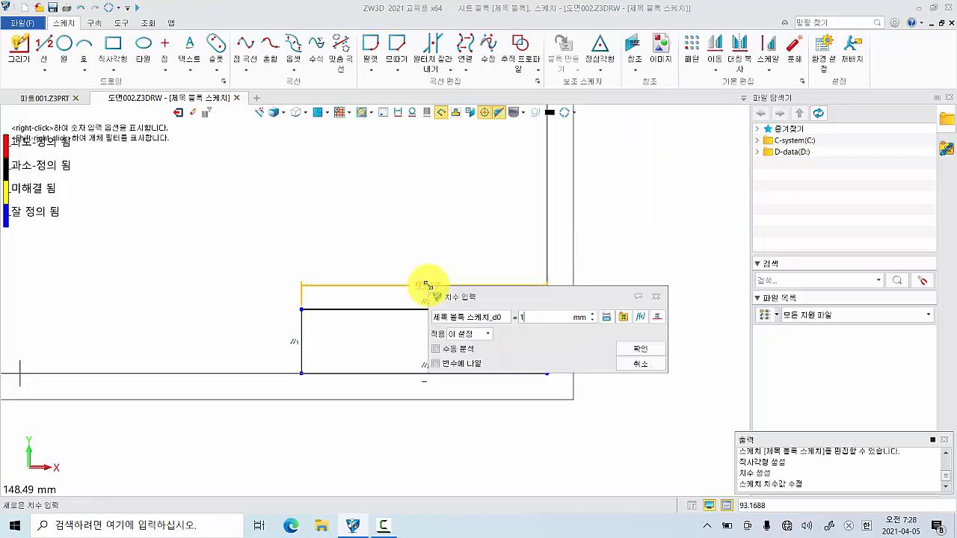
key("Return")
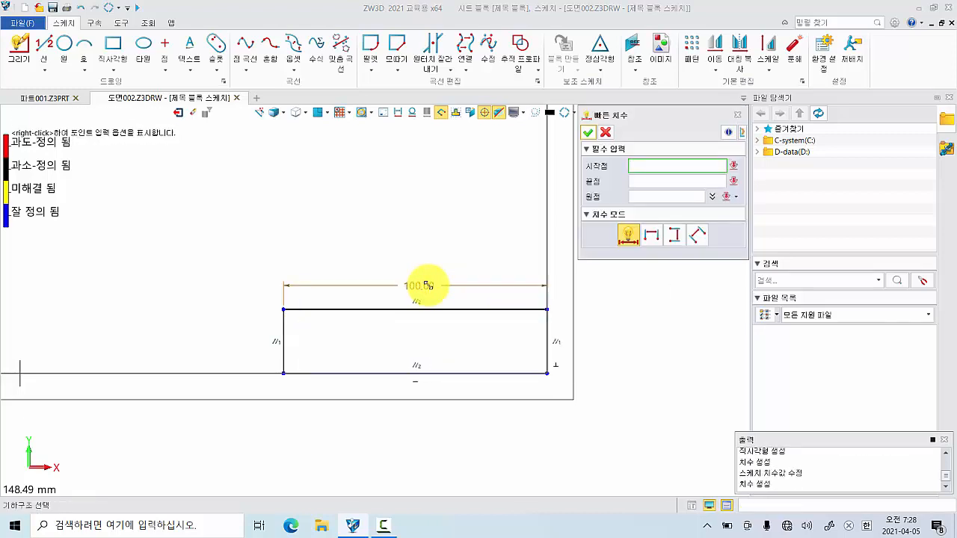
Dimension the title block rectangle's height and set it to 15 mm
left_click(399, 314)
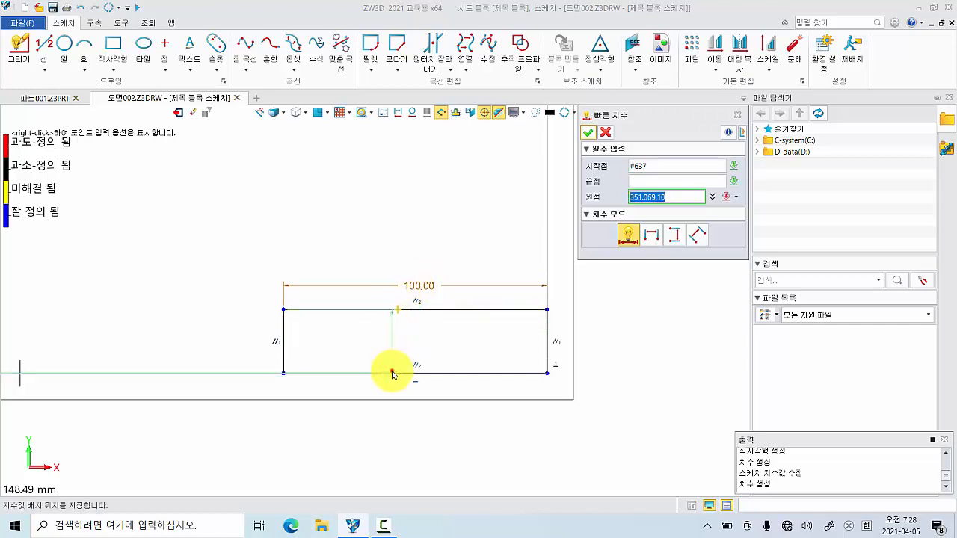
left_click(392, 372)
left_click(250, 344)
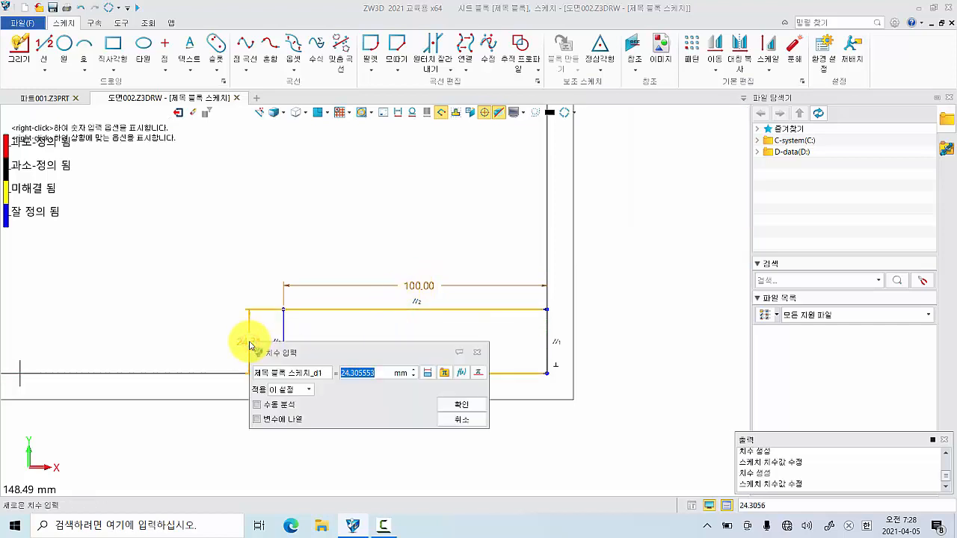
left_click(250, 346)
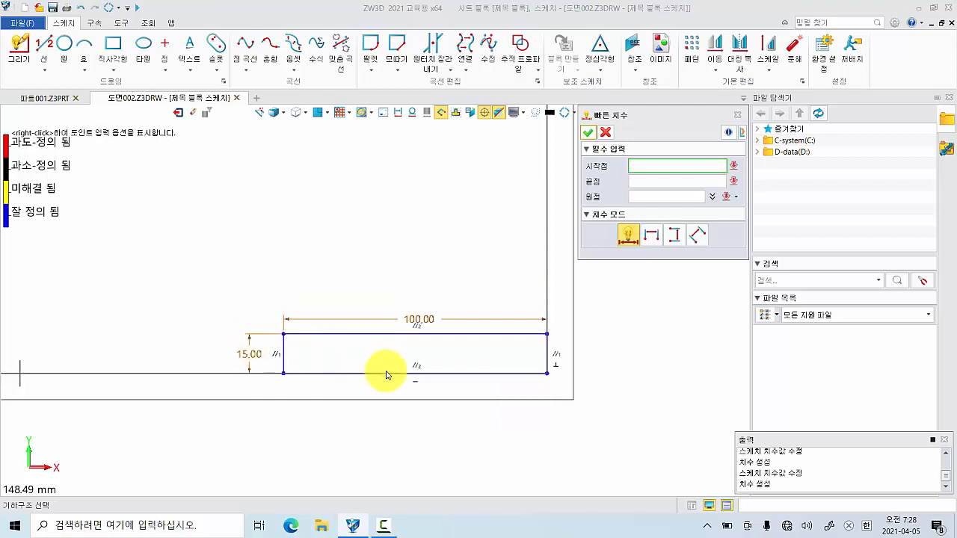
Draw a horizontal and a vertical centre line across the title block rectangle between the midpoints of its opposite sides
scroll(386, 374, "up", 2)
middle_click_drag(386, 374, 335, 352)
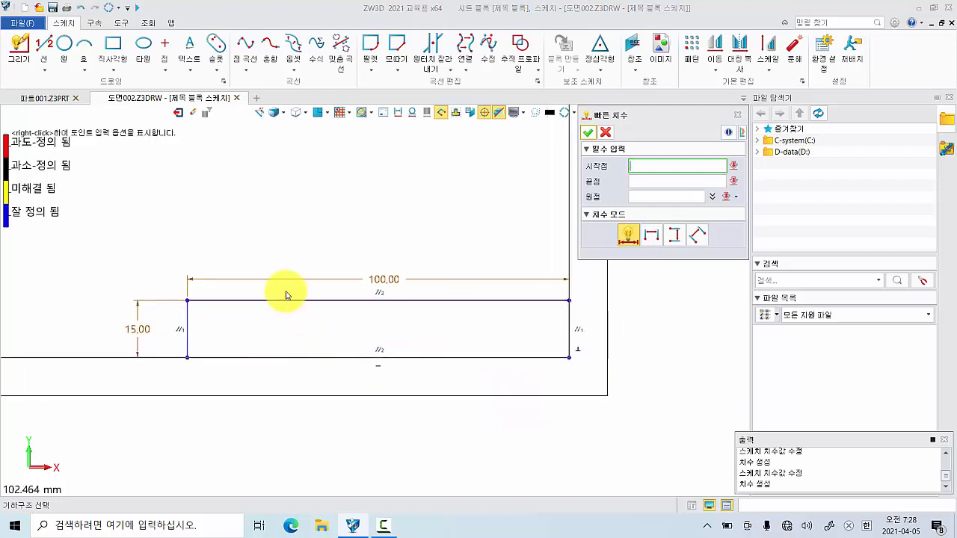
left_click(44, 45)
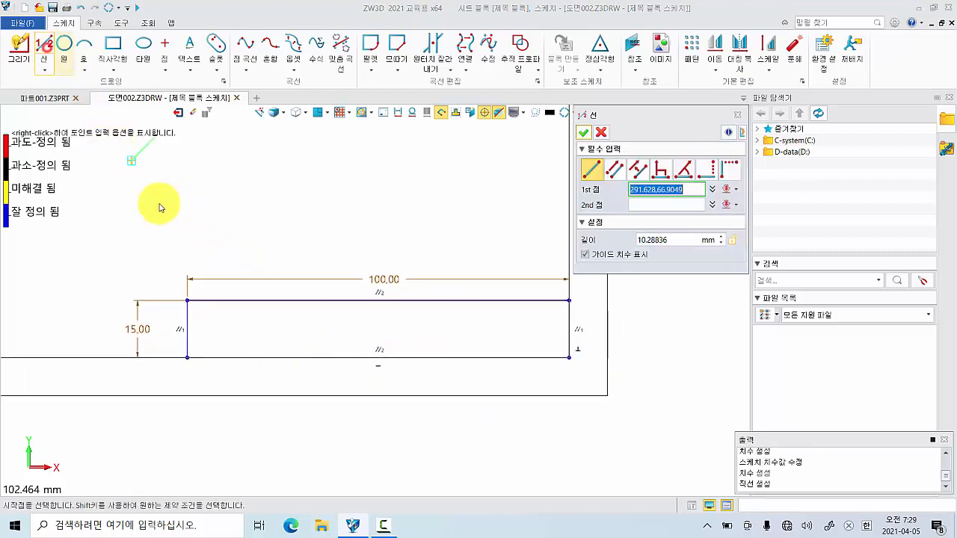
left_click(188, 331)
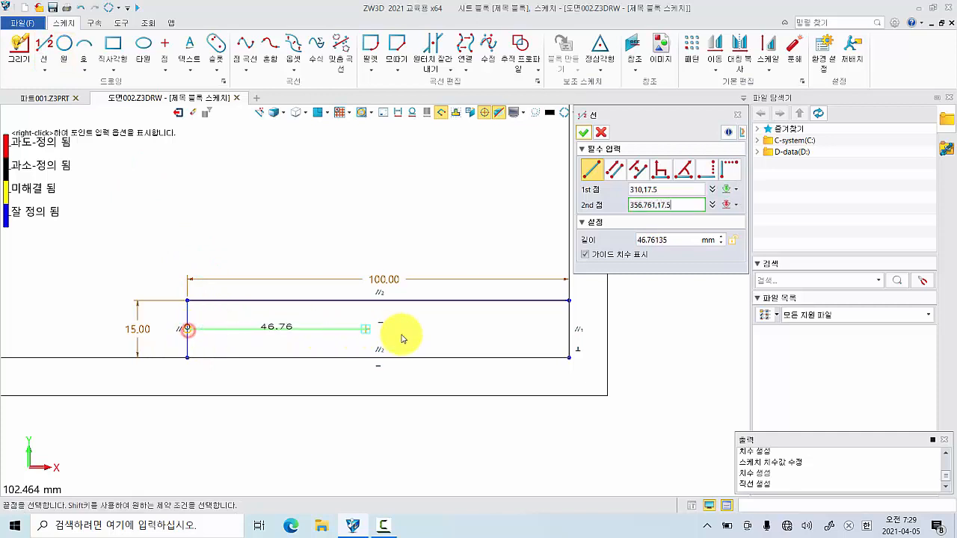
left_click(568, 330)
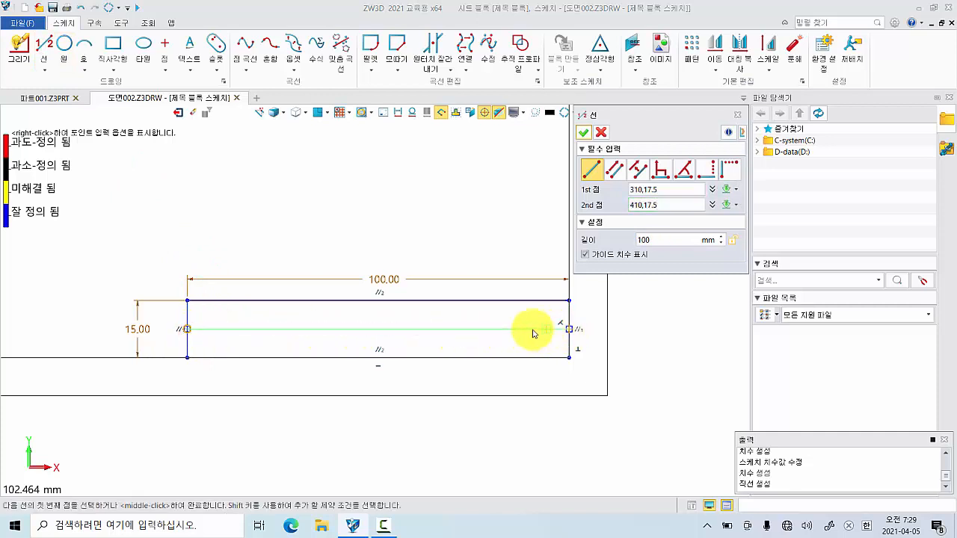
left_click(380, 300)
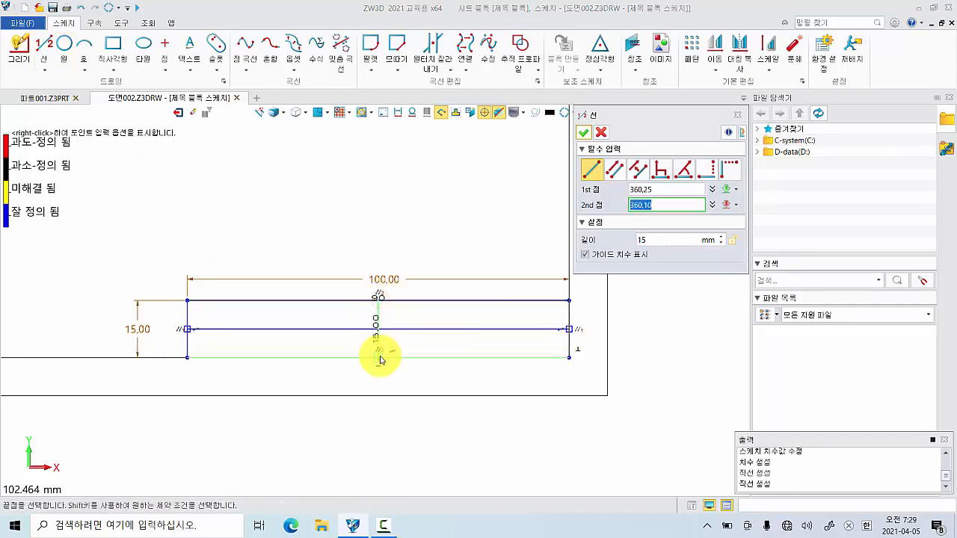
left_click(378, 357)
Draw two more full-height vertical dividers in the title block, one in the left half and one just right of the centre line
left_click(249, 300)
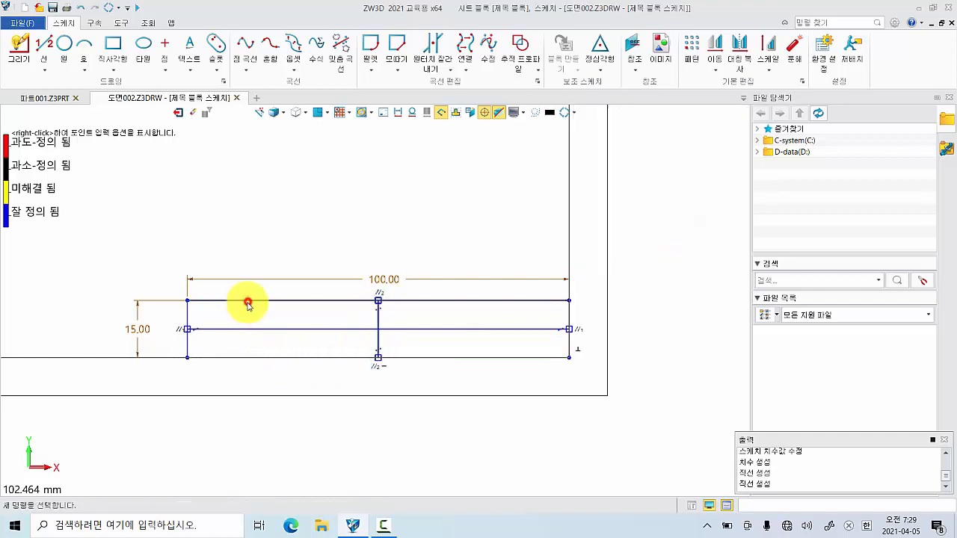
left_click(248, 358)
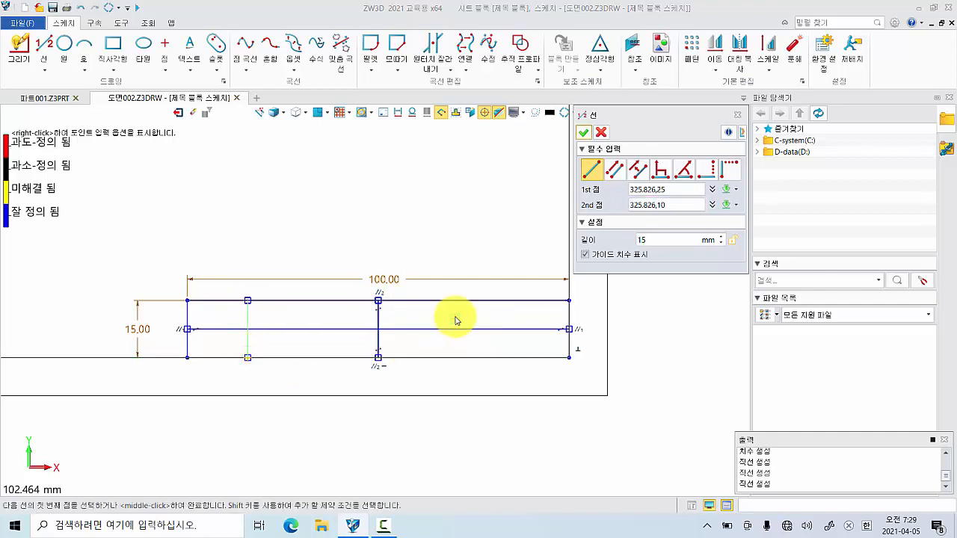
left_click(443, 300)
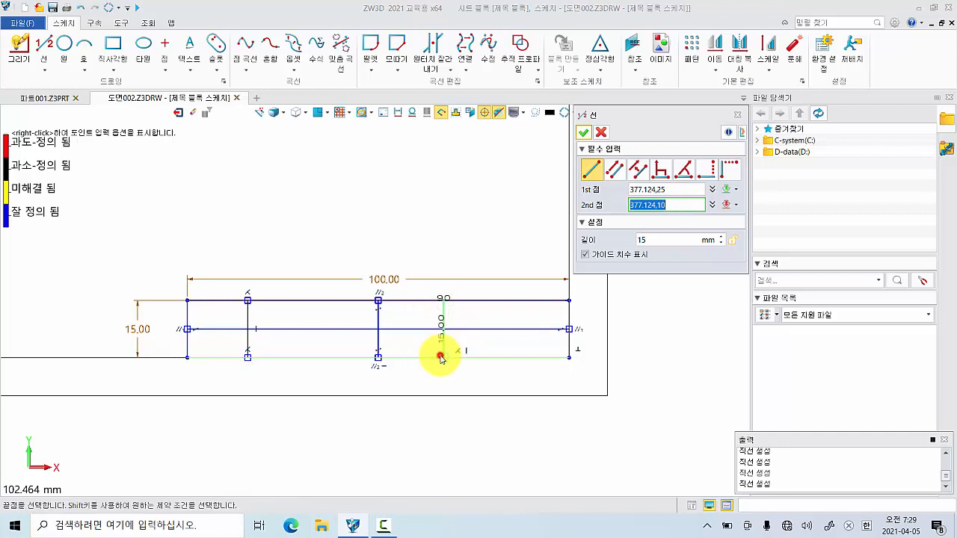
left_click(443, 357)
left_click(584, 133)
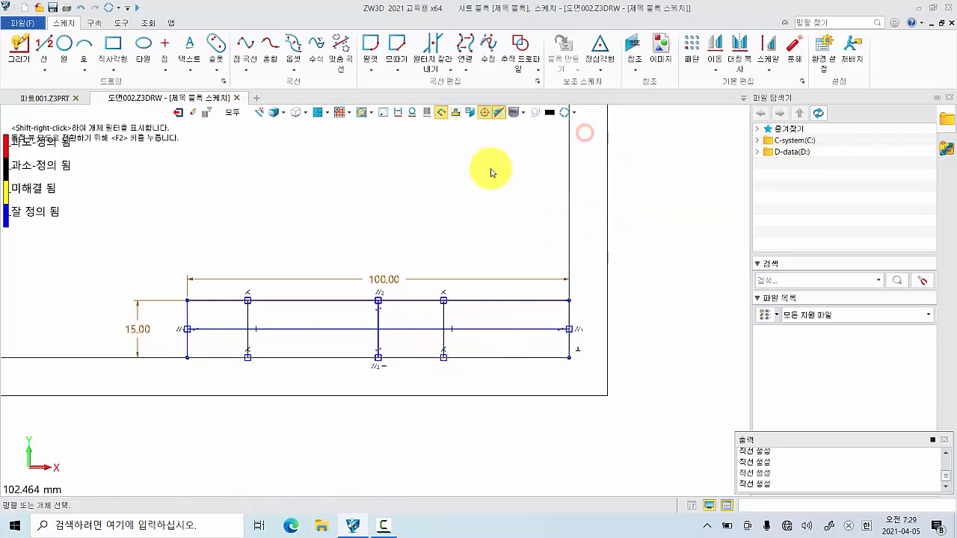
Dimension the distance from the title block's left edge to the first vertical divider and set it to 15 mm
right_click(393, 184)
left_click(419, 162)
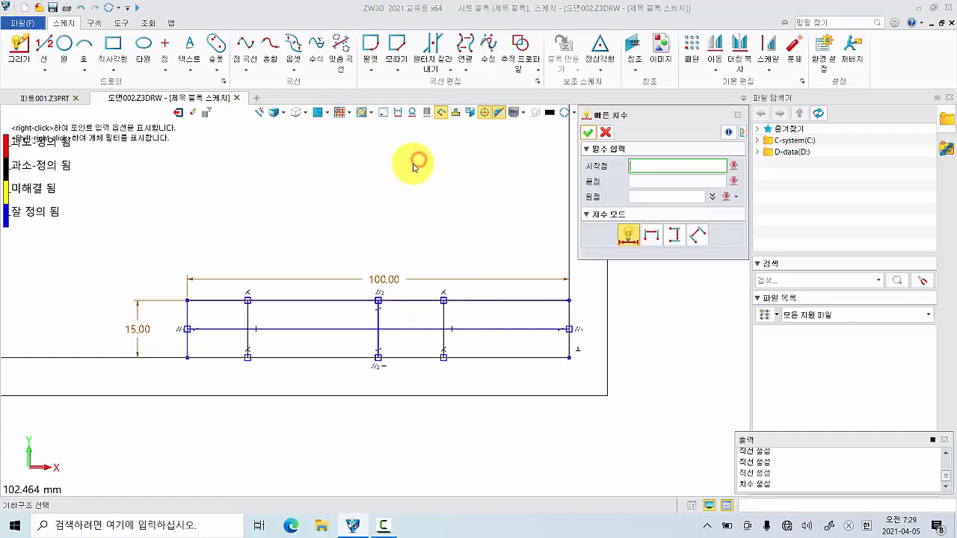
left_click(188, 315)
left_click(248, 315)
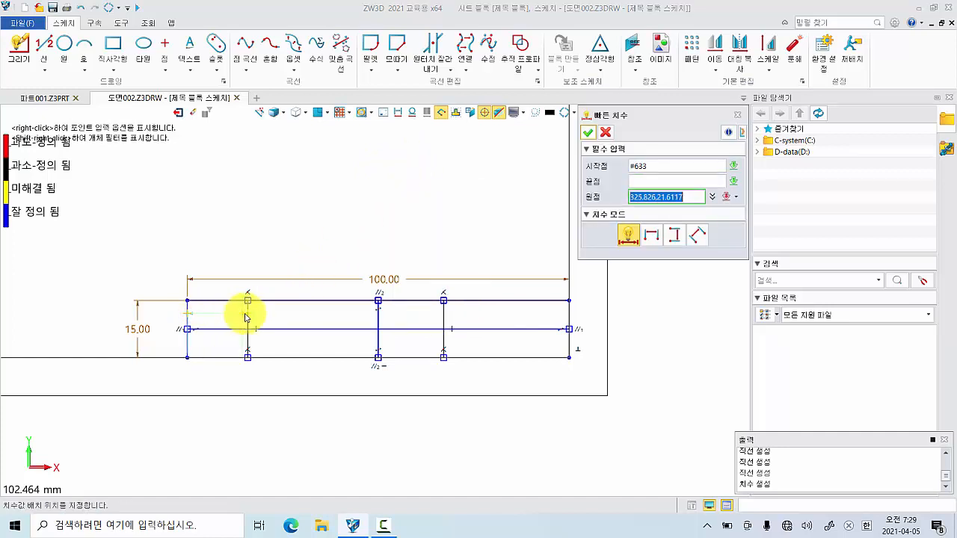
left_click(215, 290)
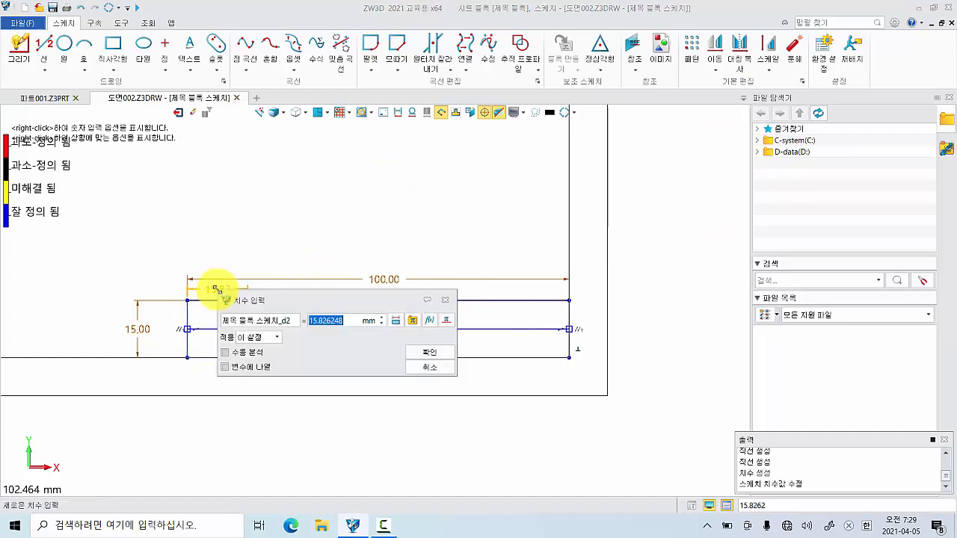
key("Return")
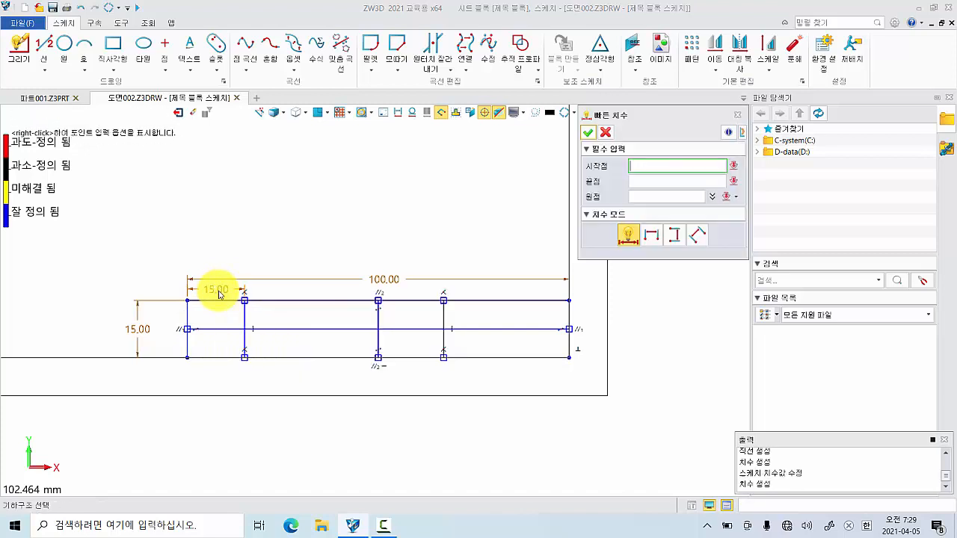
Dimension the distance from the vertical centre line to the divider on its right, set it to 15 mm and finish dimensioning
left_click(378, 321)
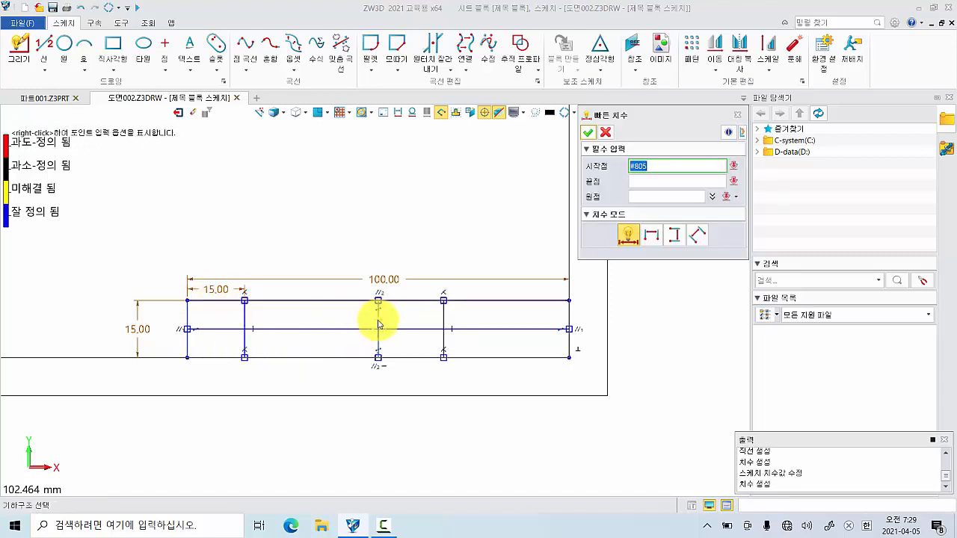
left_click(443, 322)
left_click(409, 296)
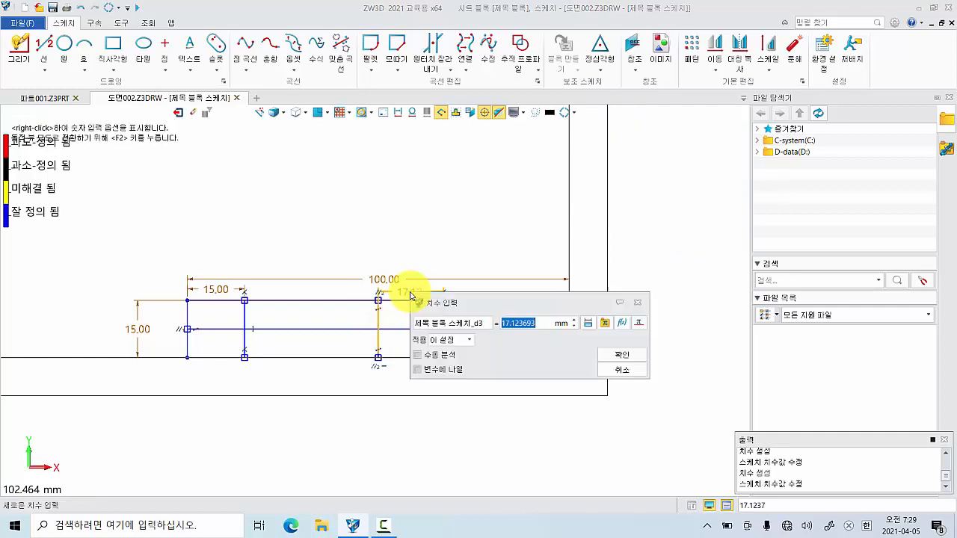
key("Return")
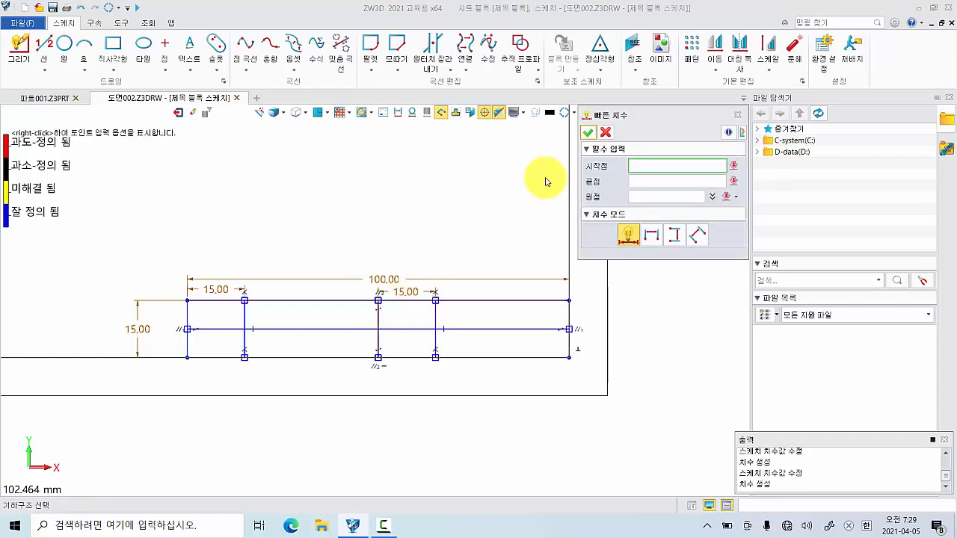
middle_click(584, 139)
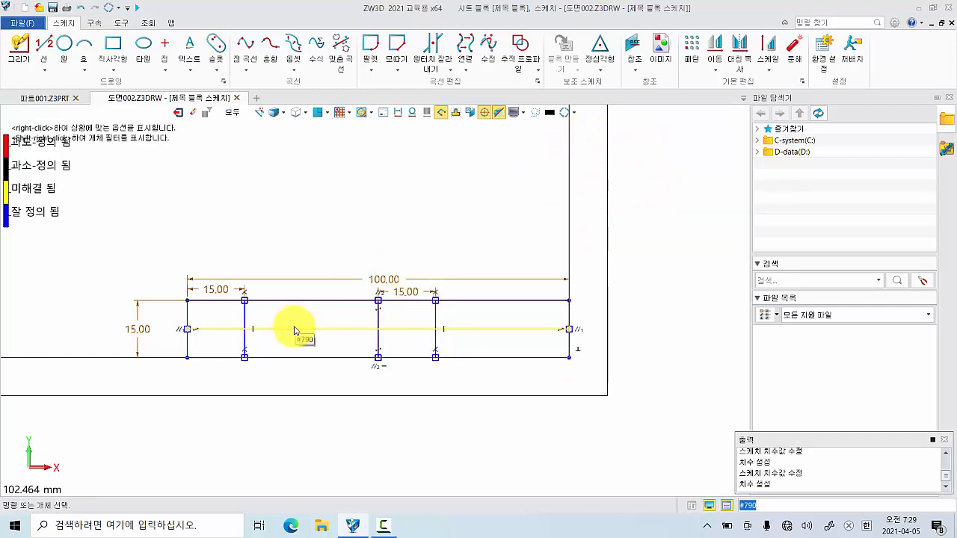
Create a boxed text reading "모델명" that spans the title block's upper-left cell from corner to corner
scroll(293, 327, "up", 1)
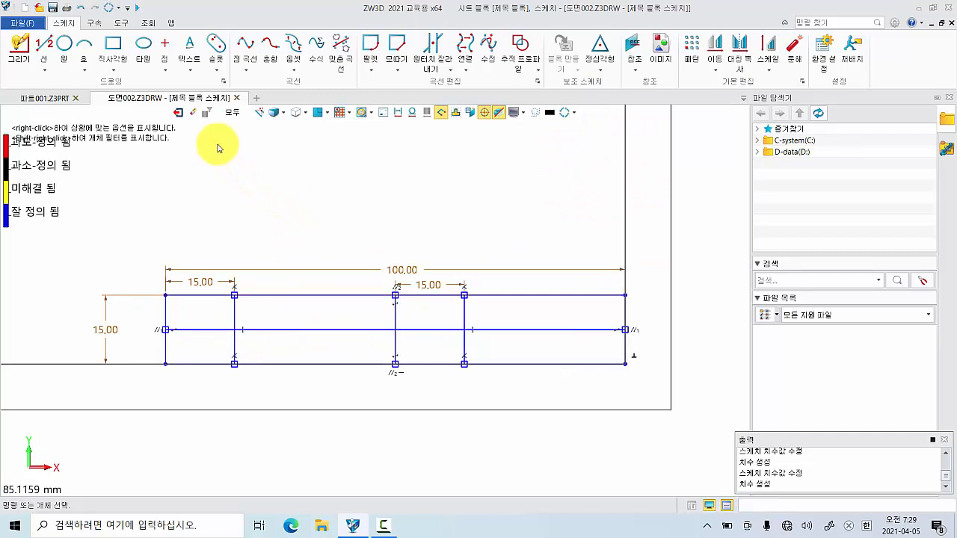
left_click(190, 70)
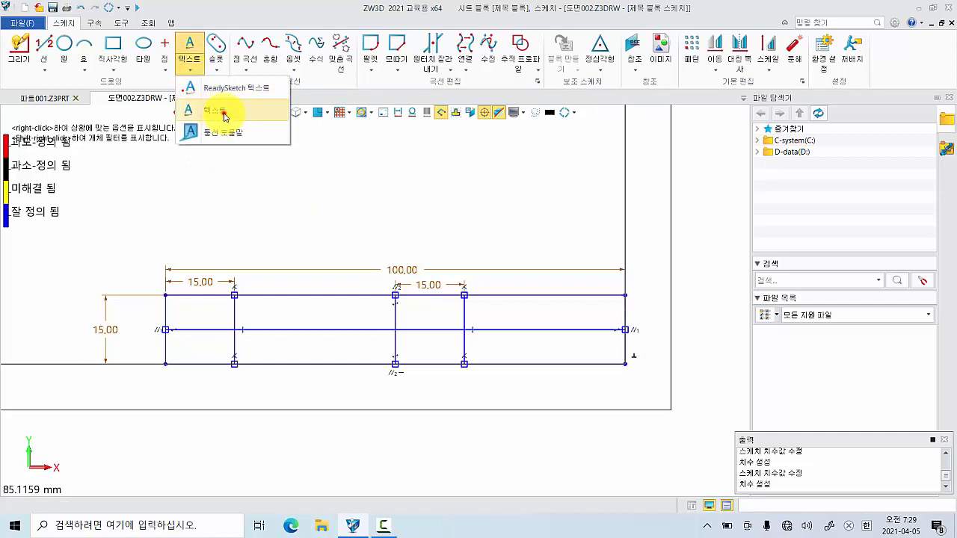
left_click(224, 116)
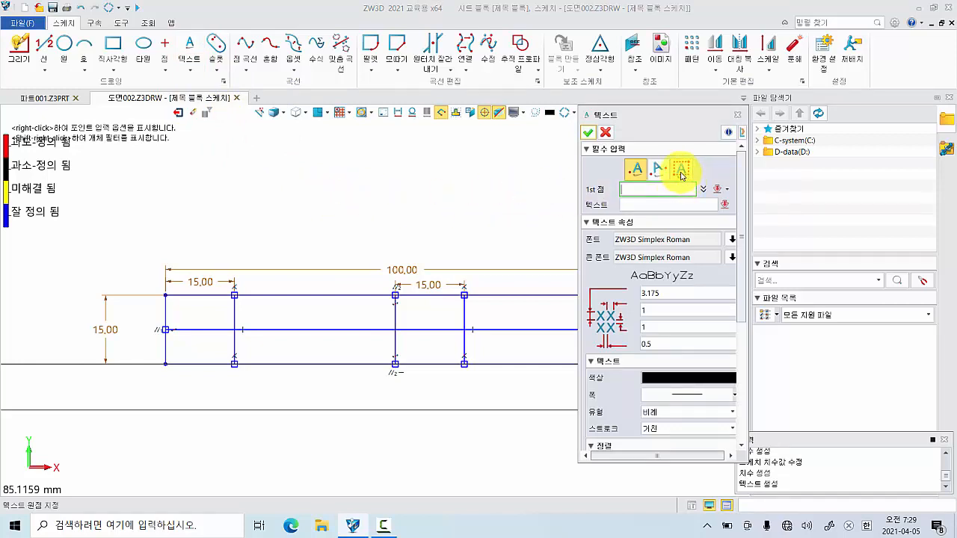
left_click(194, 69)
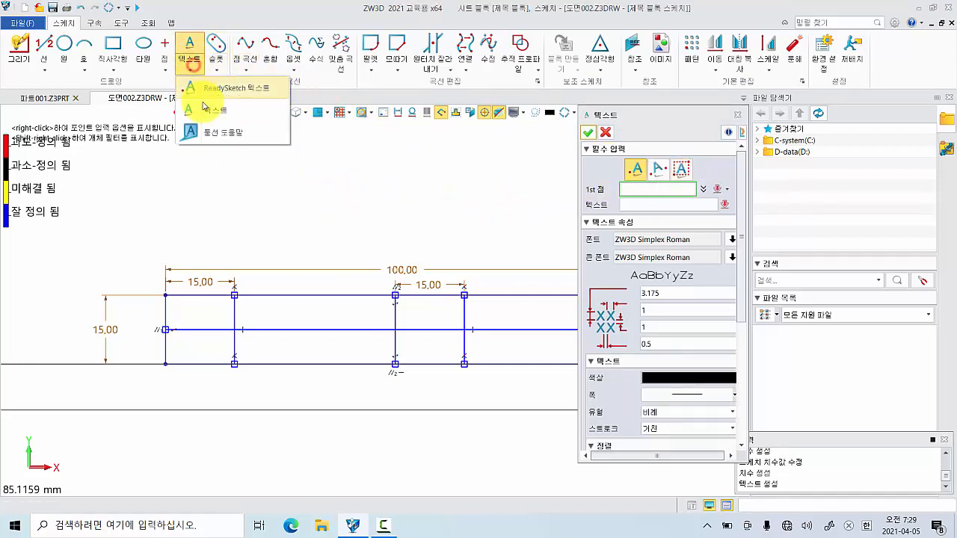
left_click(251, 120)
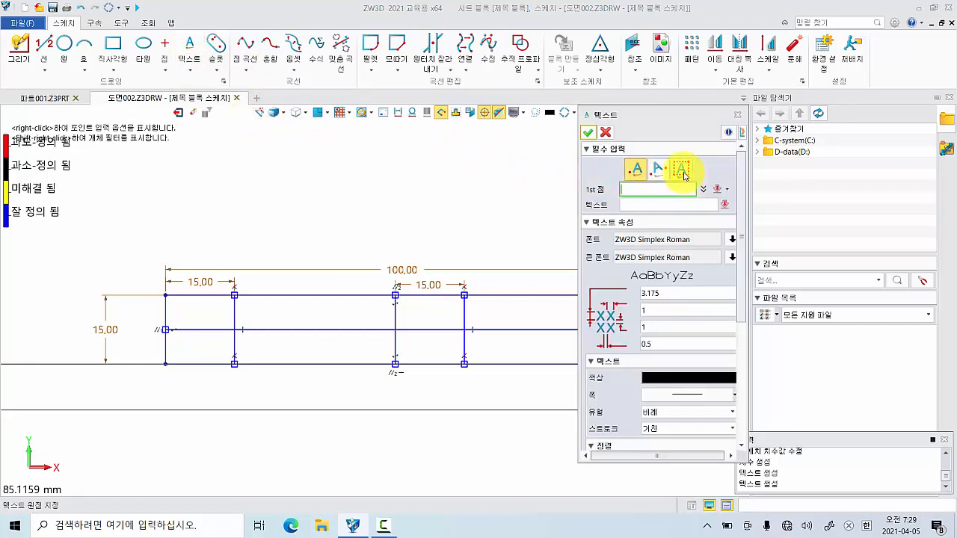
left_click(683, 171)
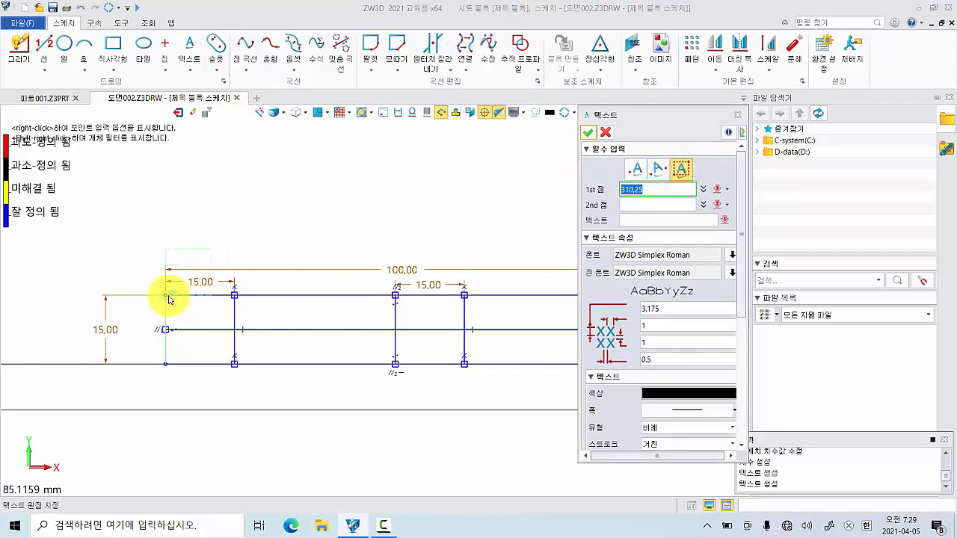
left_click(169, 298)
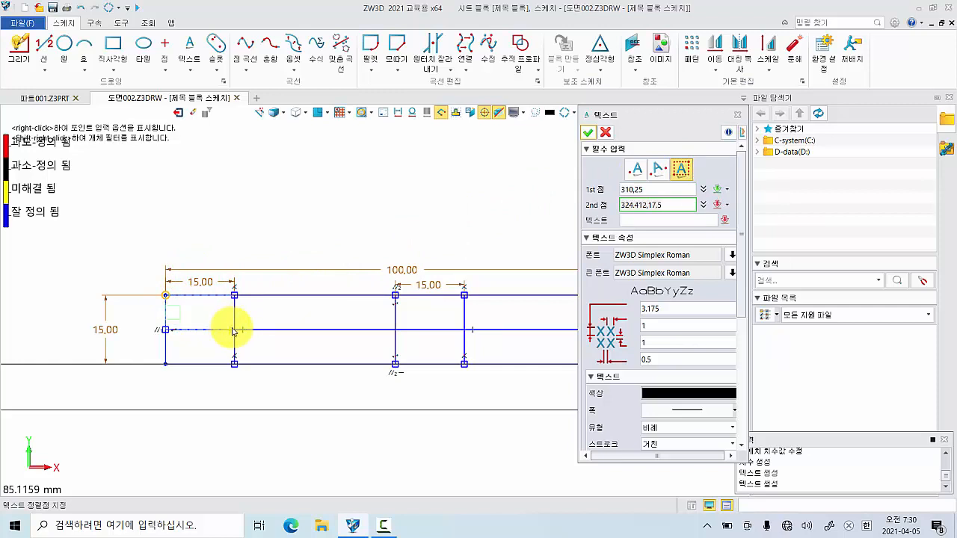
left_click(235, 329)
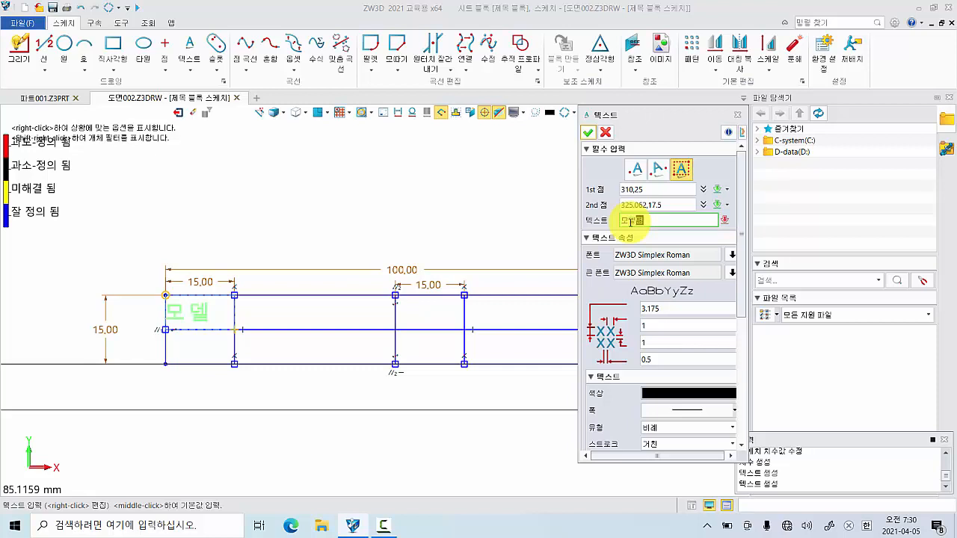
Set the "모델명" text's font to 굴림체 and its horizontal text spacing to 0.2
left_click(733, 256)
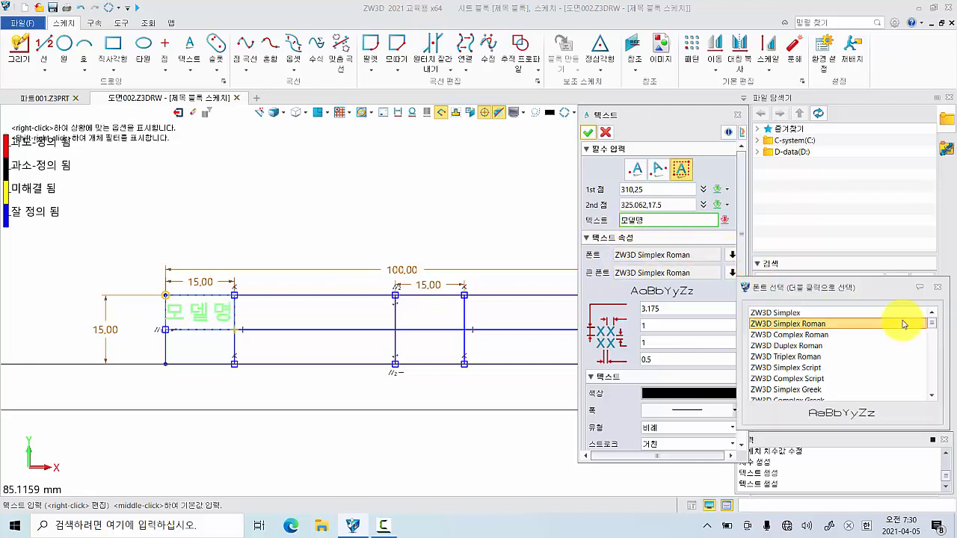
left_click_drag(933, 326, 934, 388)
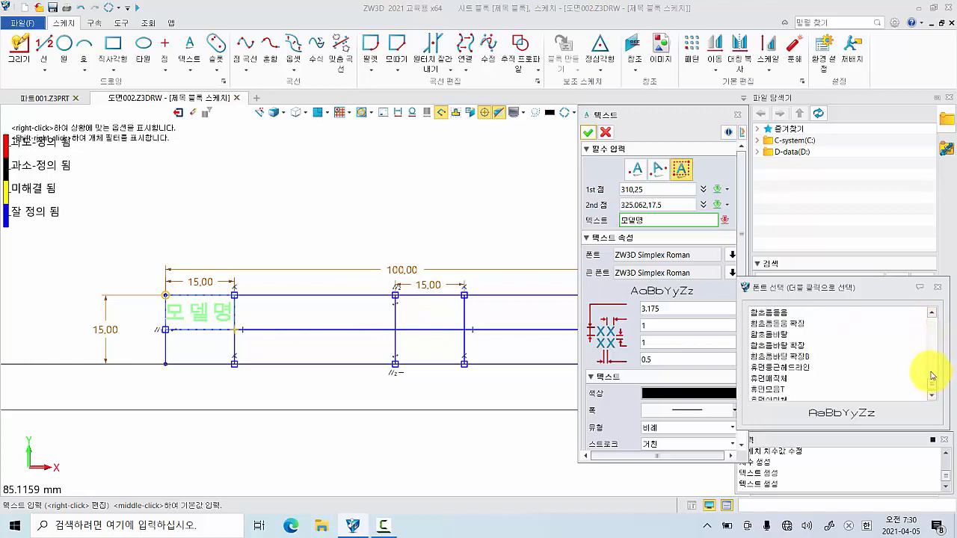
scroll(887, 367, "up", 3)
scroll(869, 367, "up", 6)
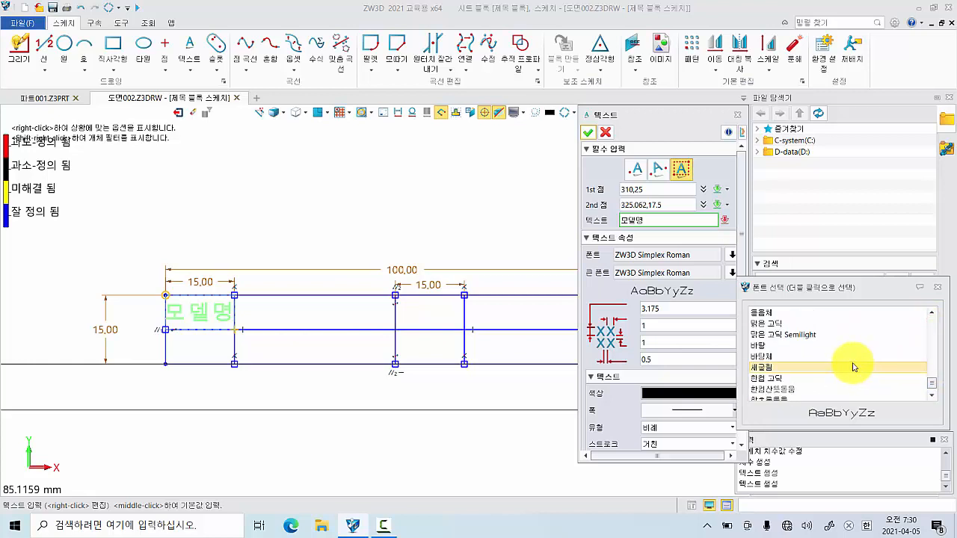
scroll(801, 329, "up", 2)
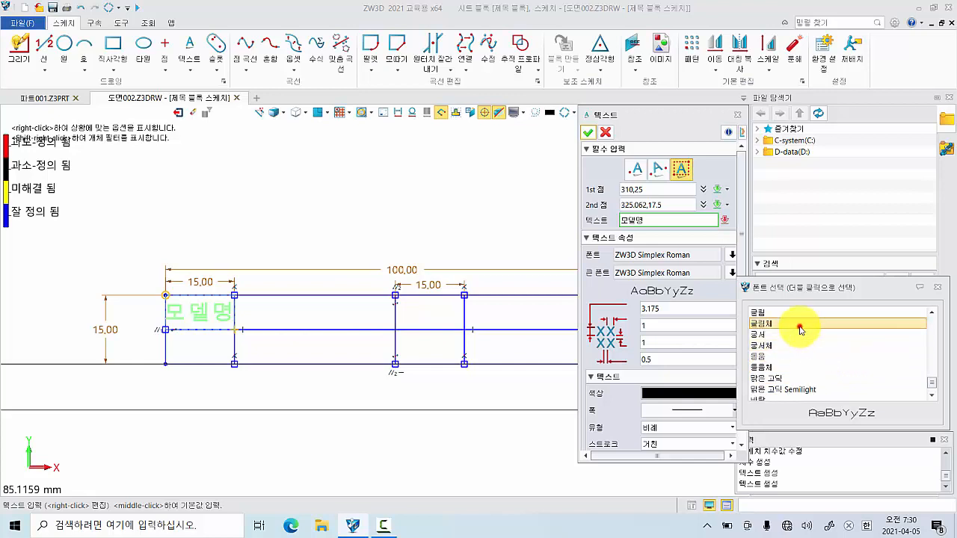
left_click(799, 324)
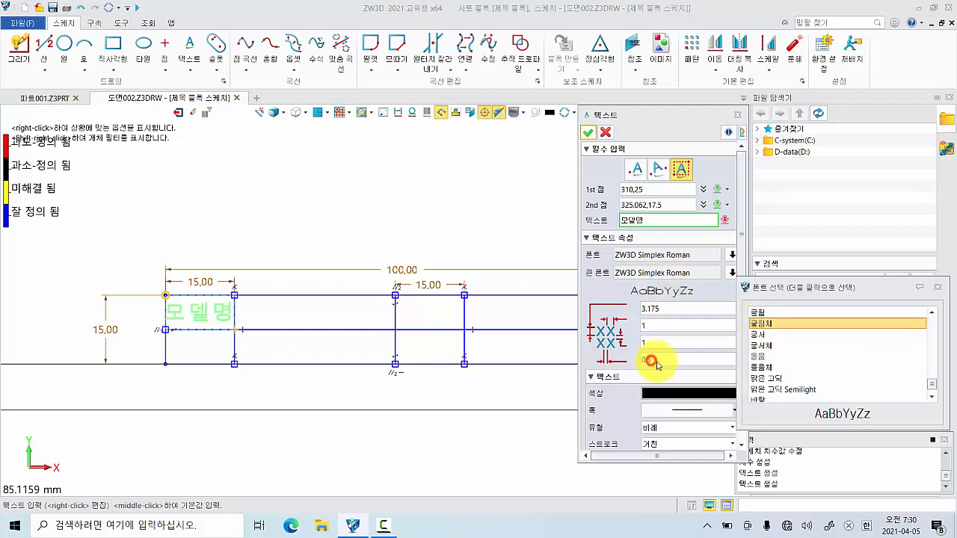
double_click(763, 324)
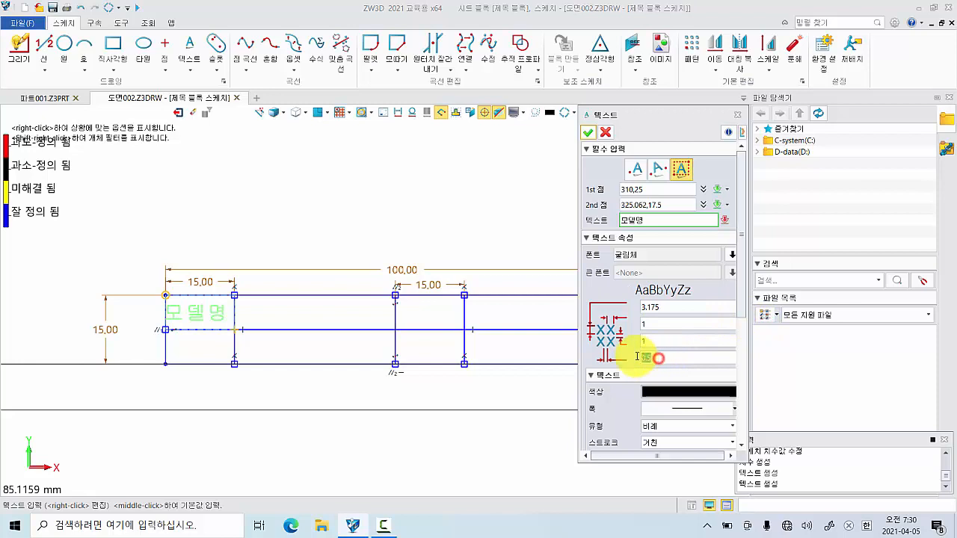
left_click_drag(641, 358, 667, 359)
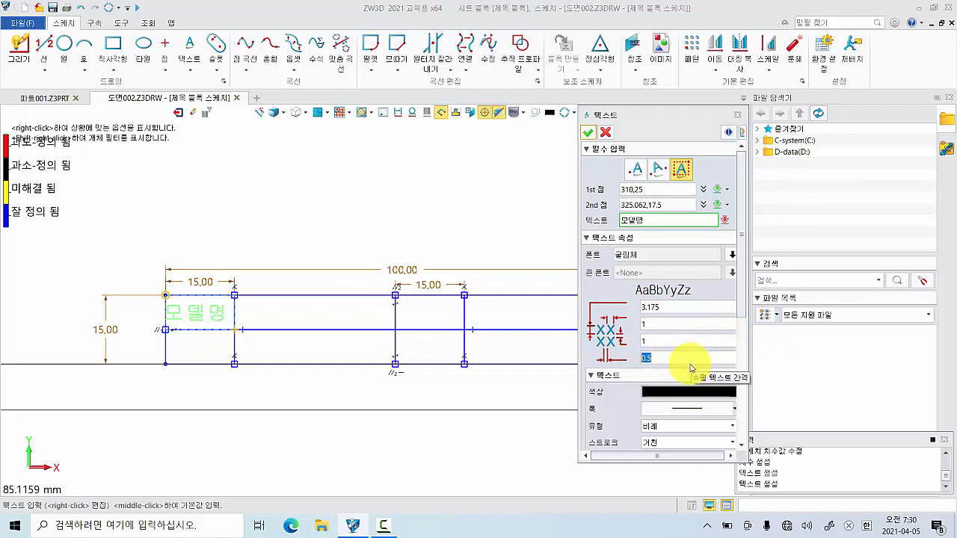
type("0")
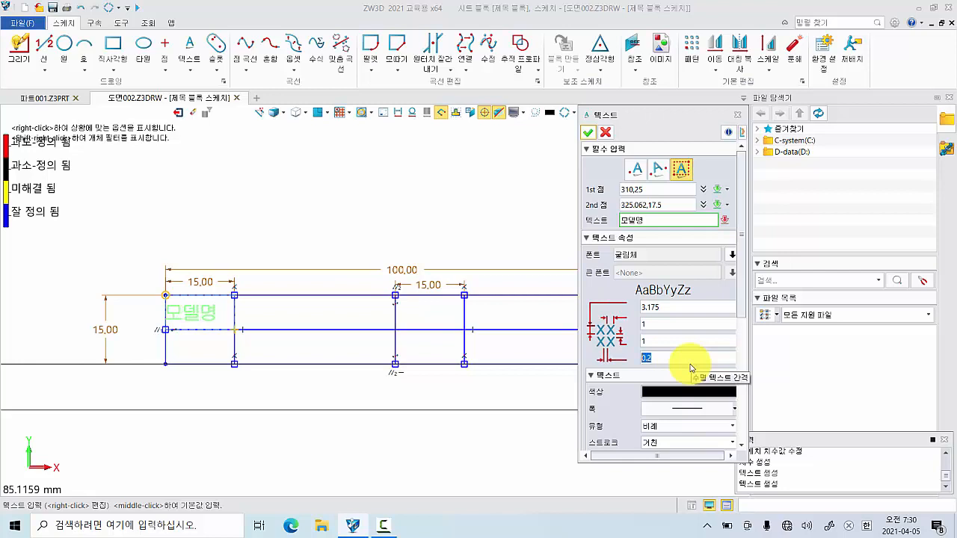
Centre the "모델명" text horizontally and vertically within its cell and complete the text
scroll(744, 326, "down", 3)
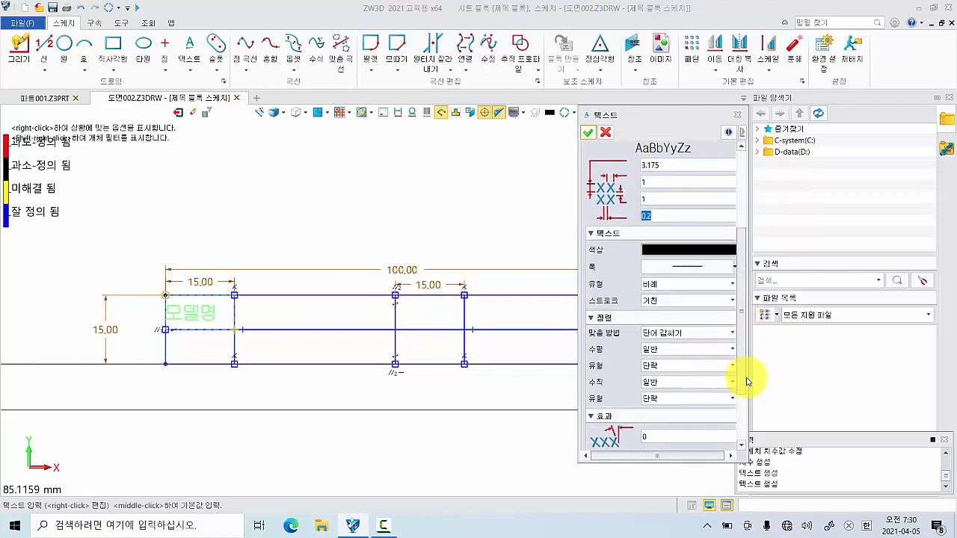
left_click_drag(746, 381, 746, 398)
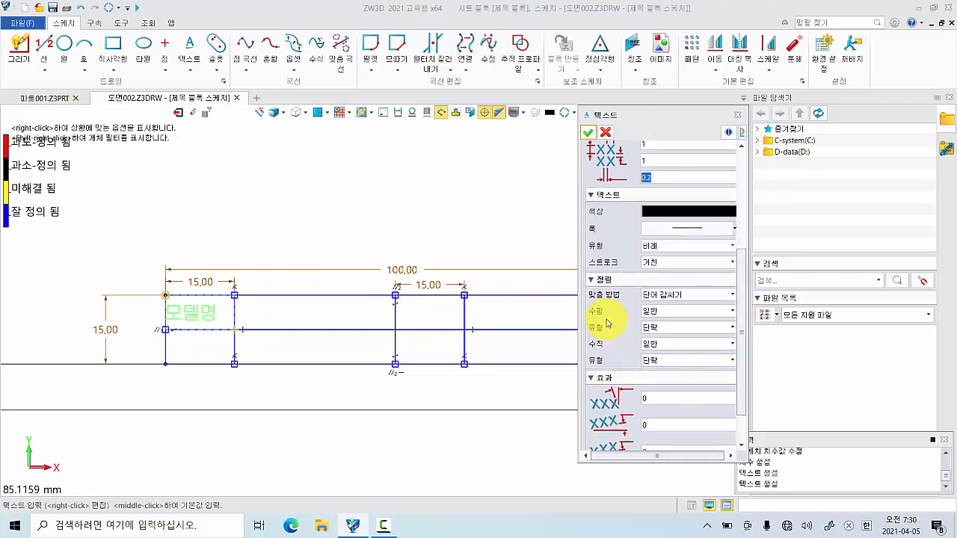
left_click(669, 317)
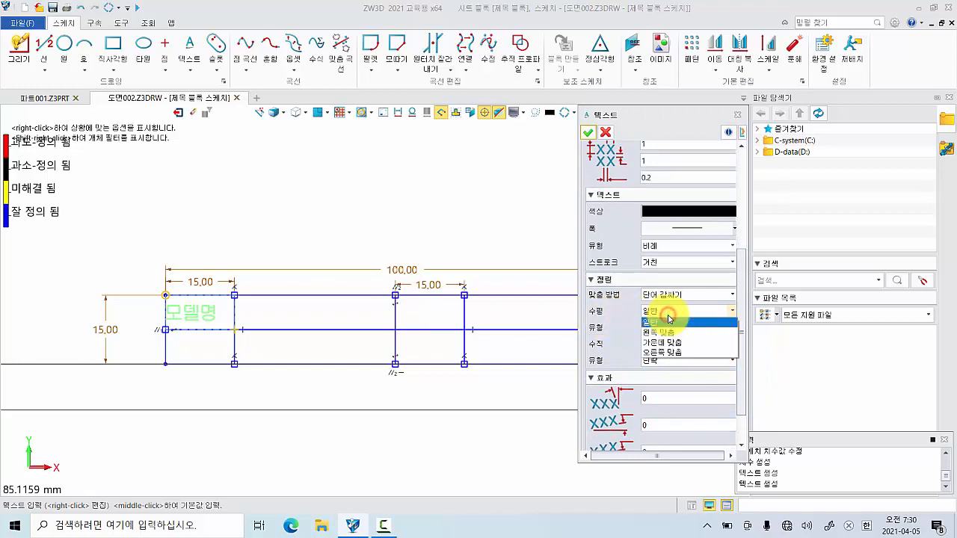
left_click(681, 343)
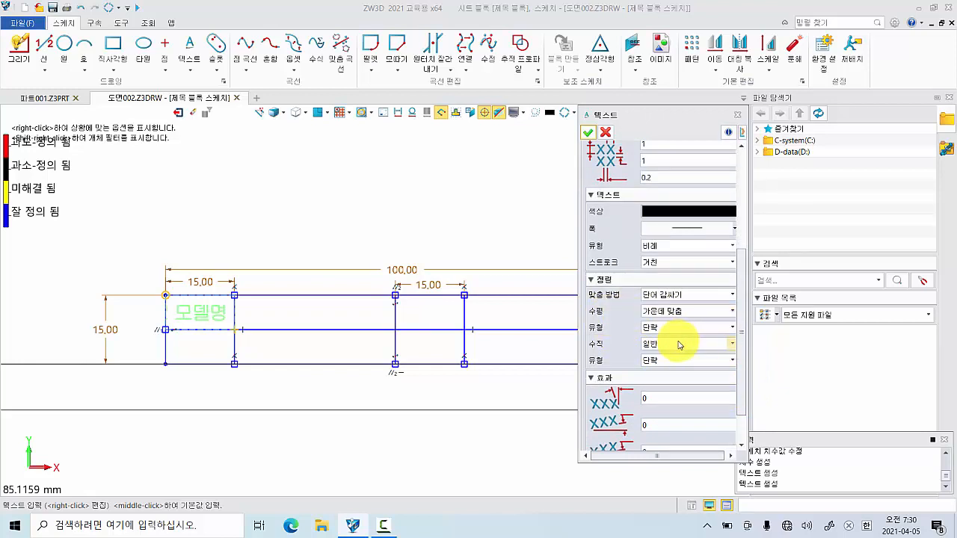
left_click(678, 343)
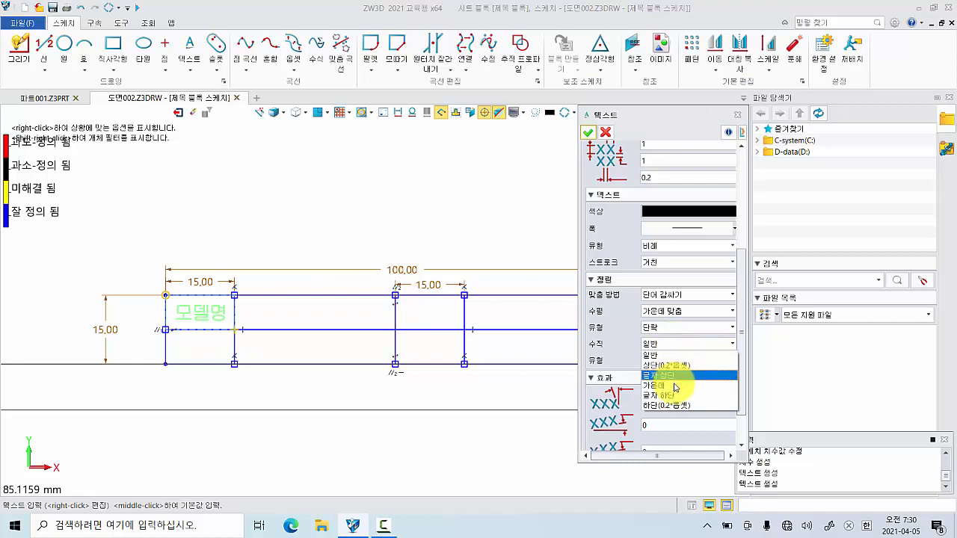
left_click(676, 386)
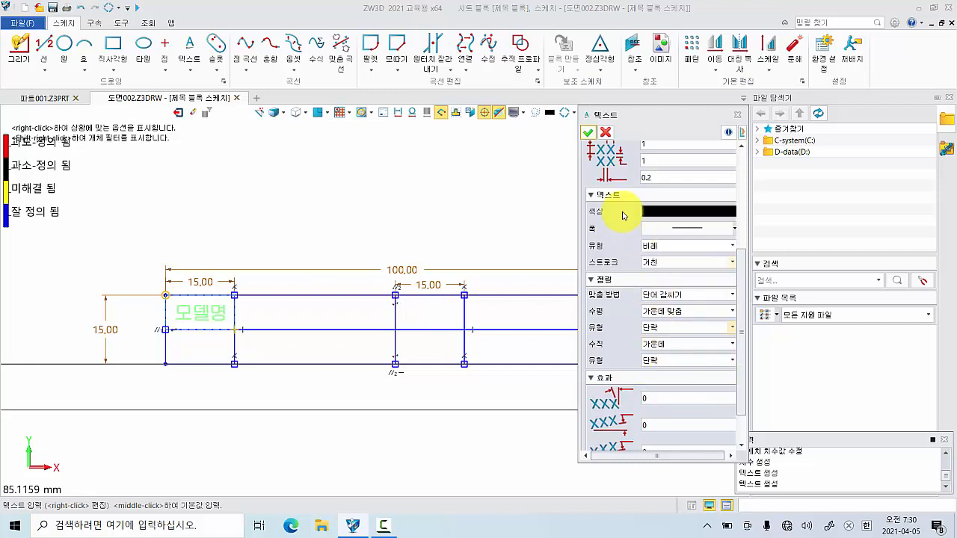
left_click(588, 136)
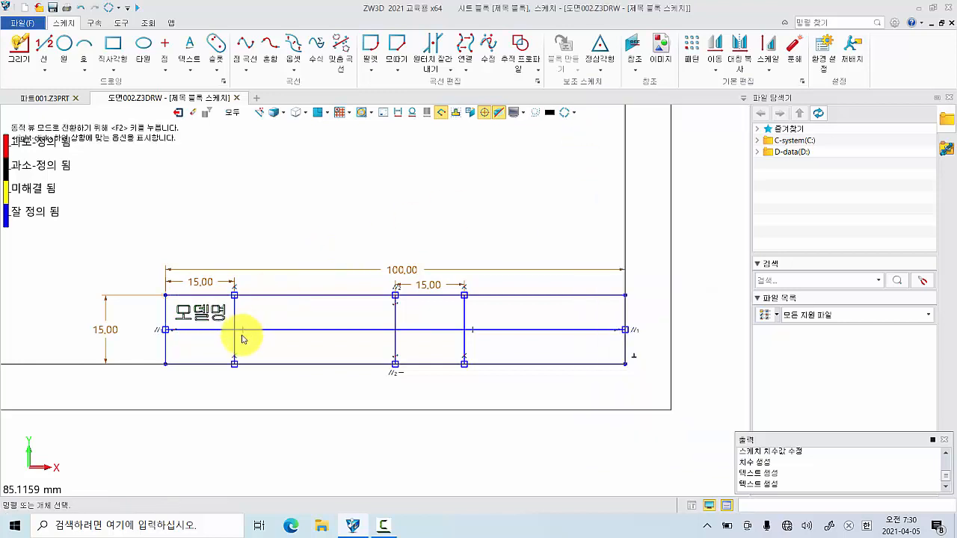
Add a boxed text reading "생산자동화" across the upper cell between the first divider and the vertical centre line, keeping the same font and centring
scroll(192, 316, "up", 3)
scroll(191, 316, "down", 2)
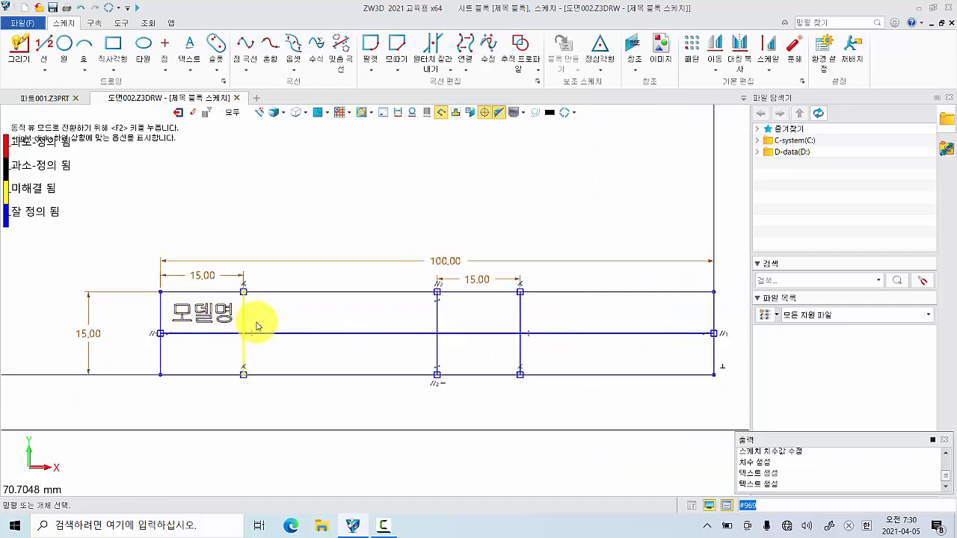
middle_click_drag(264, 318, 203, 309)
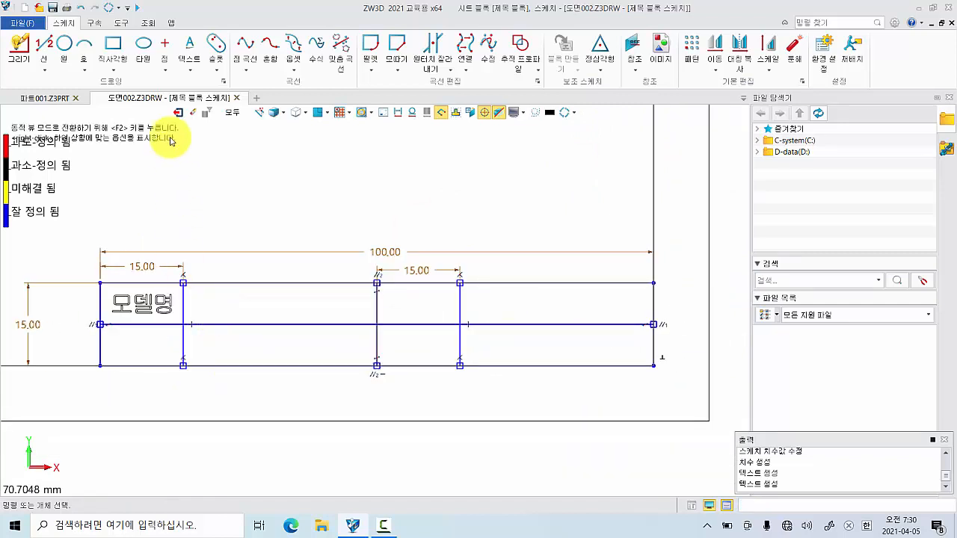
left_click(191, 48)
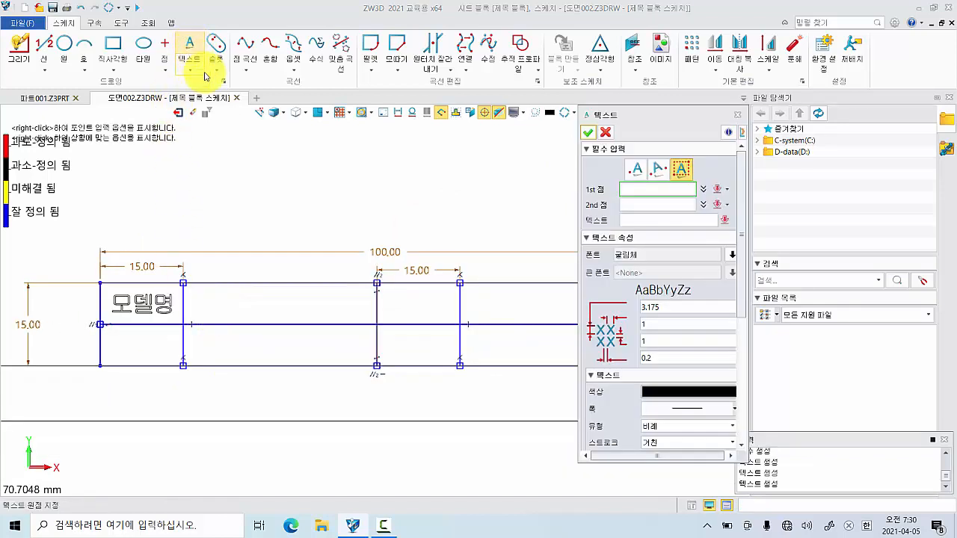
left_click(184, 285)
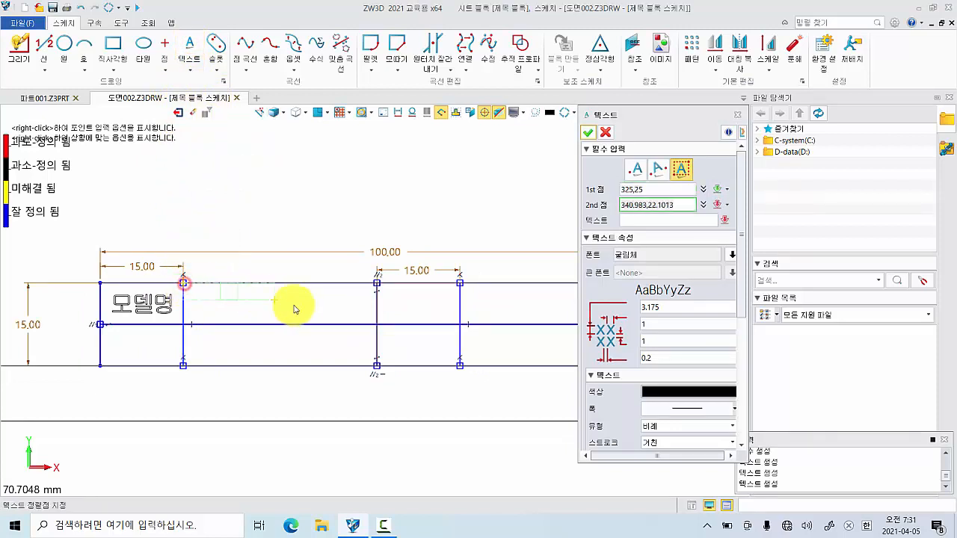
left_click(377, 327)
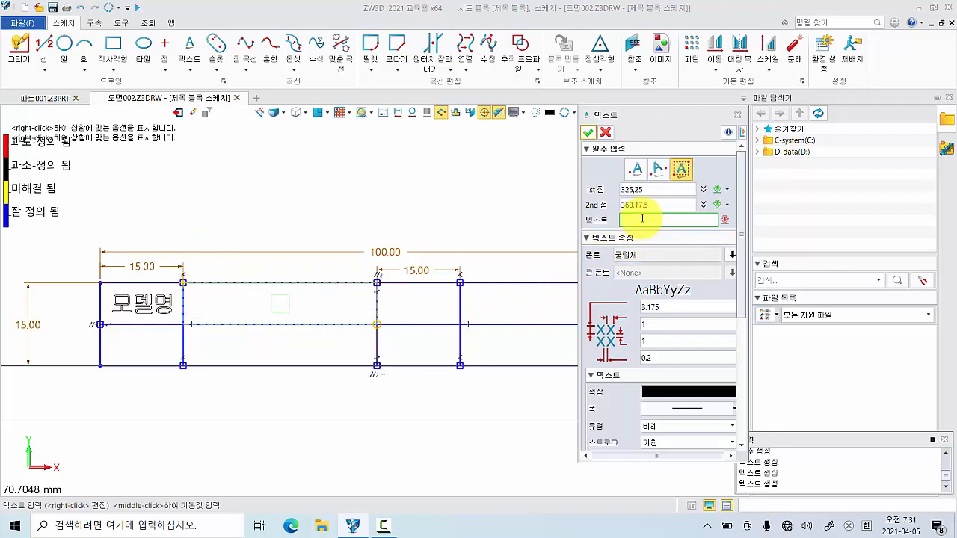
type("생산")
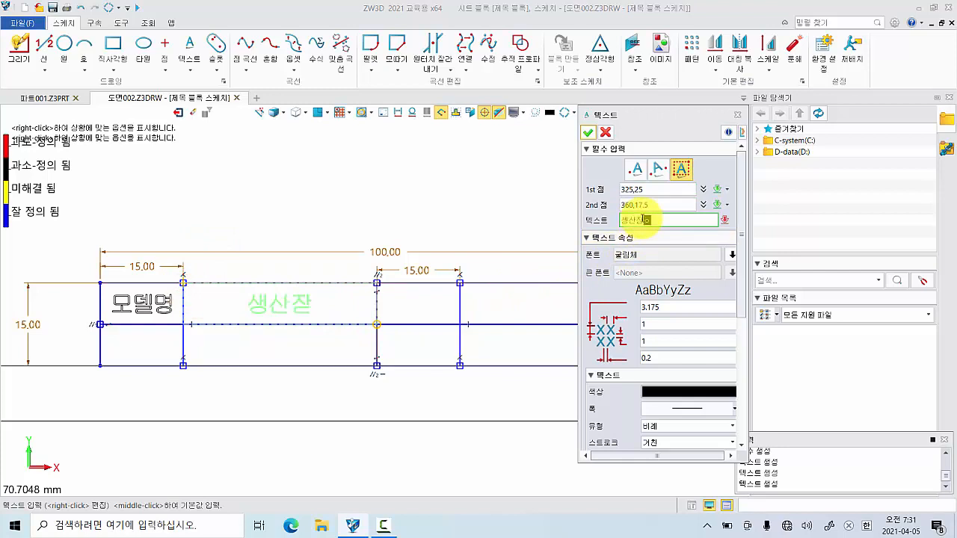
type("자동화")
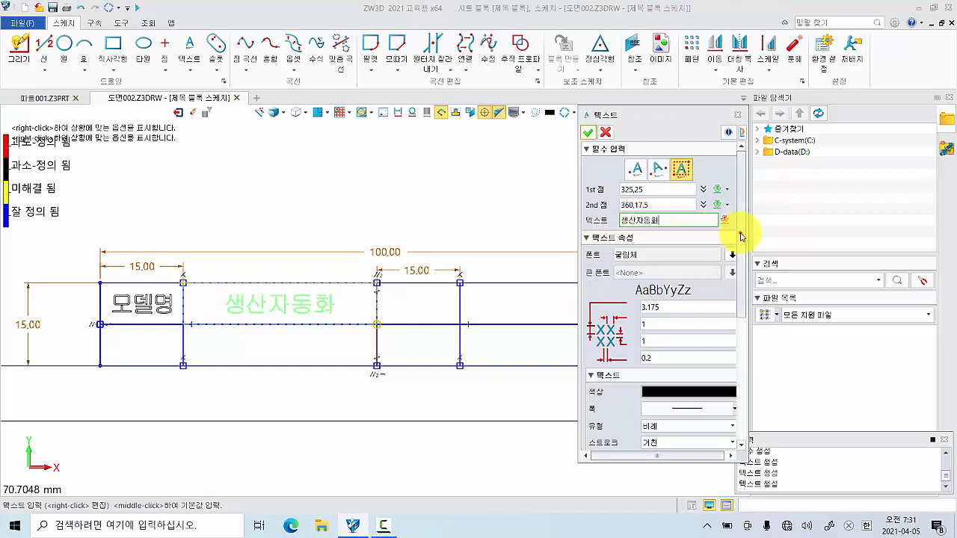
left_click_drag(741, 237, 758, 298)
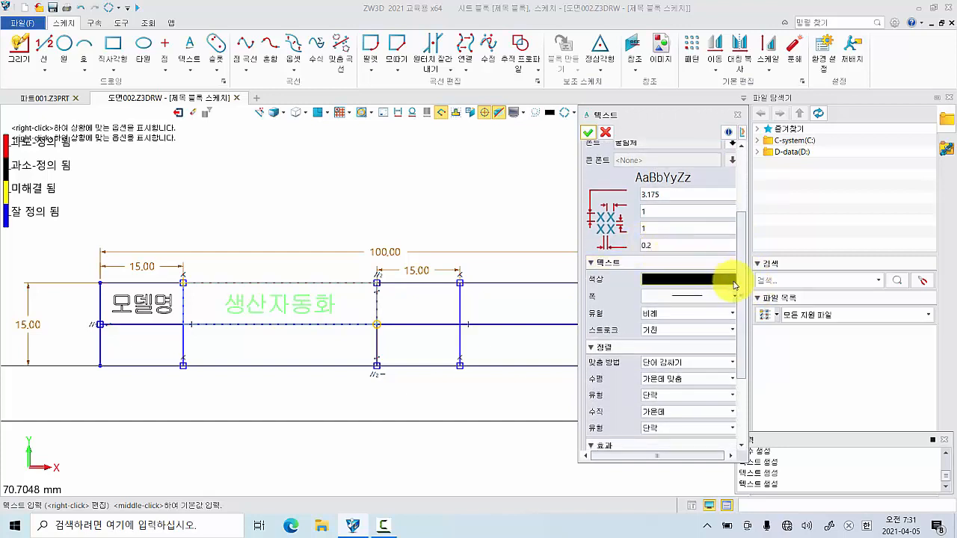
scroll(739, 287, "down", 3)
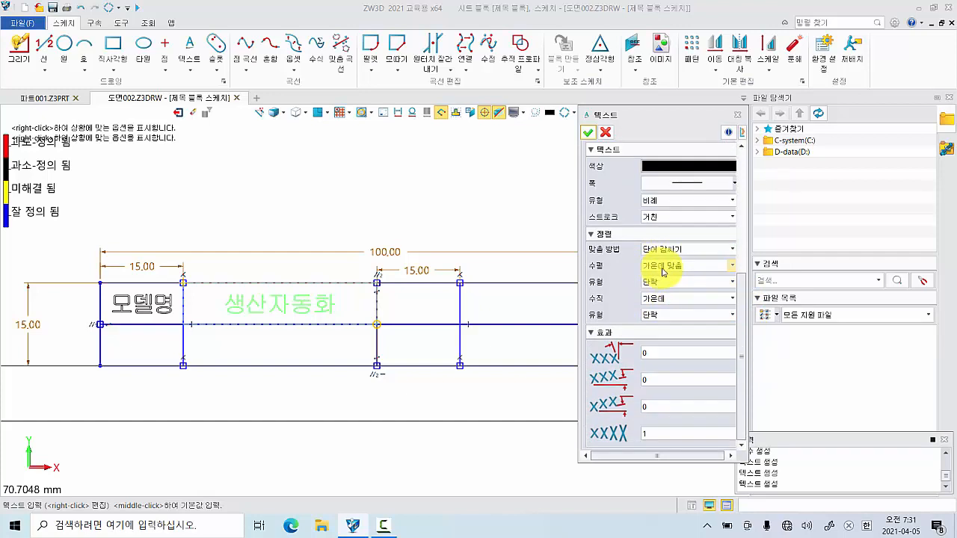
left_click_drag(739, 283, 743, 214)
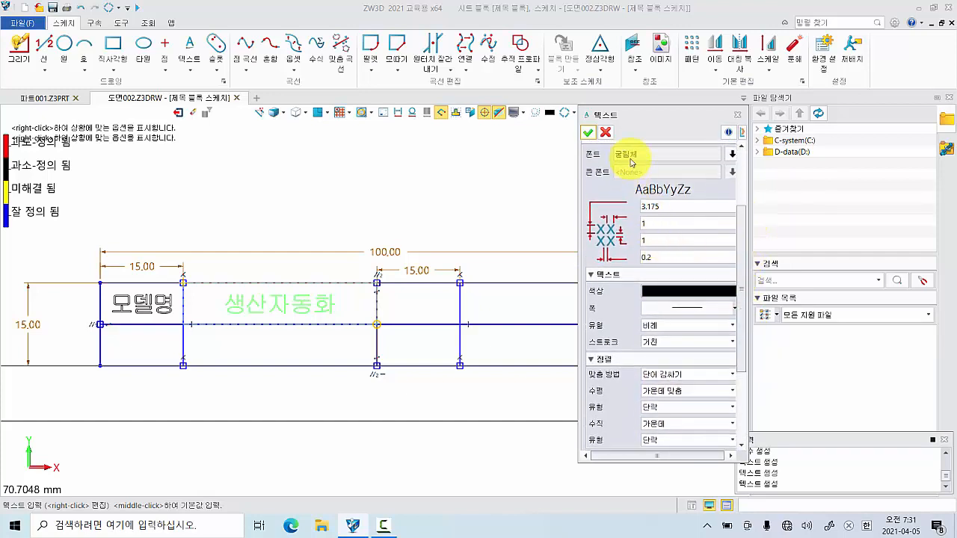
left_click(588, 132)
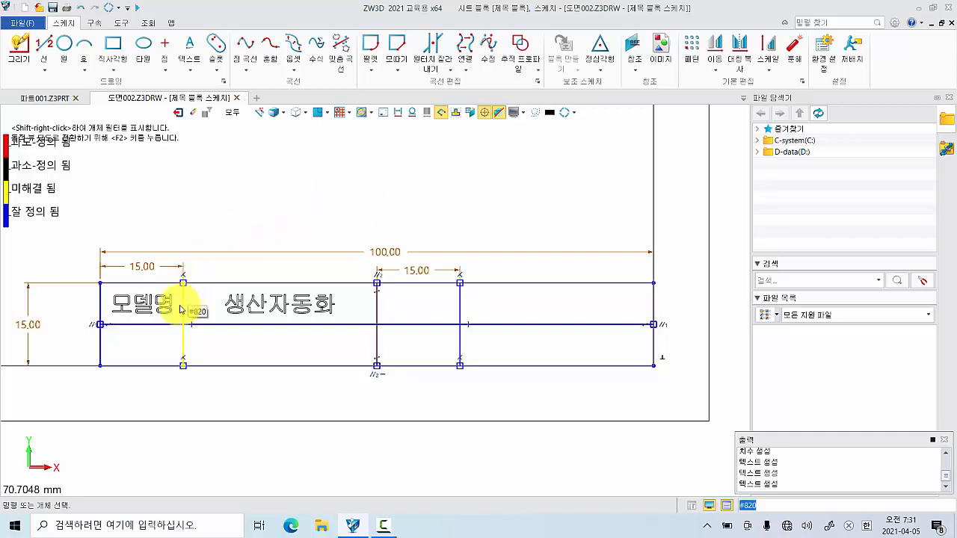
Copy the "모델명" and "생산자동화" texts together, using the left end of the title block's horizontal midline as base point
left_click(142, 310)
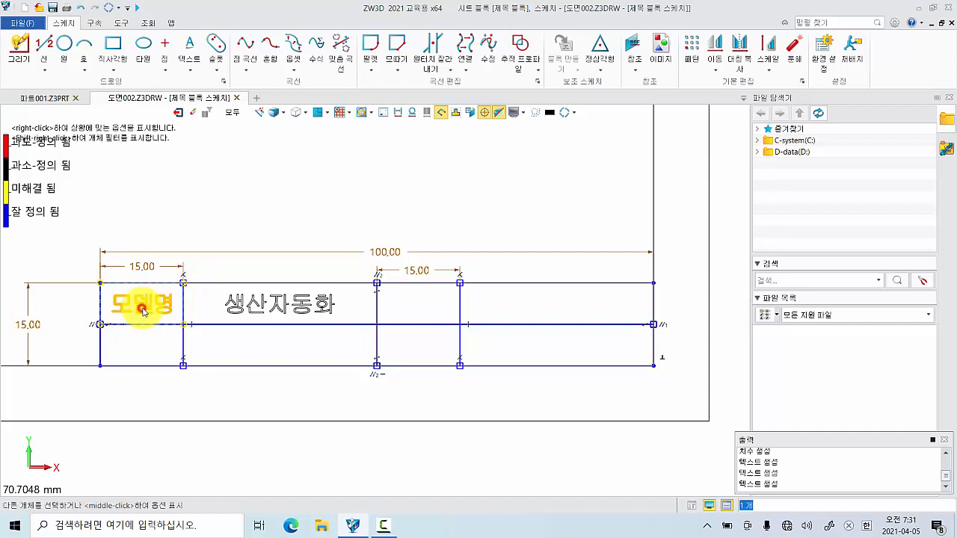
left_click(259, 314)
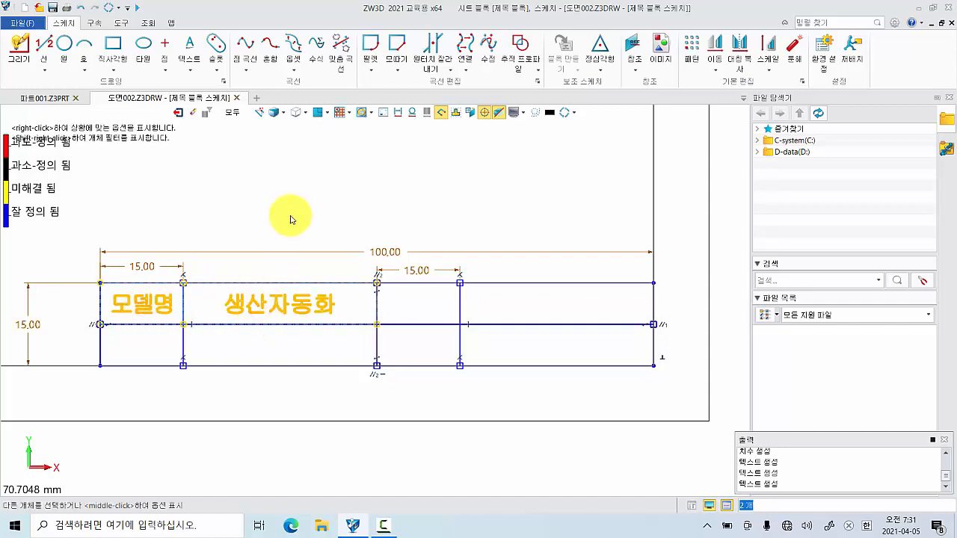
key("ctrl+c")
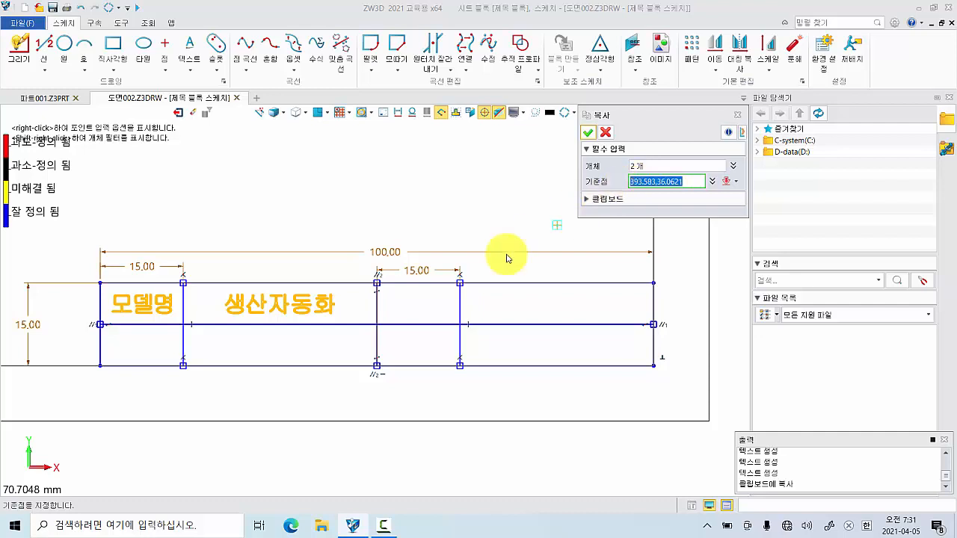
left_click(102, 329)
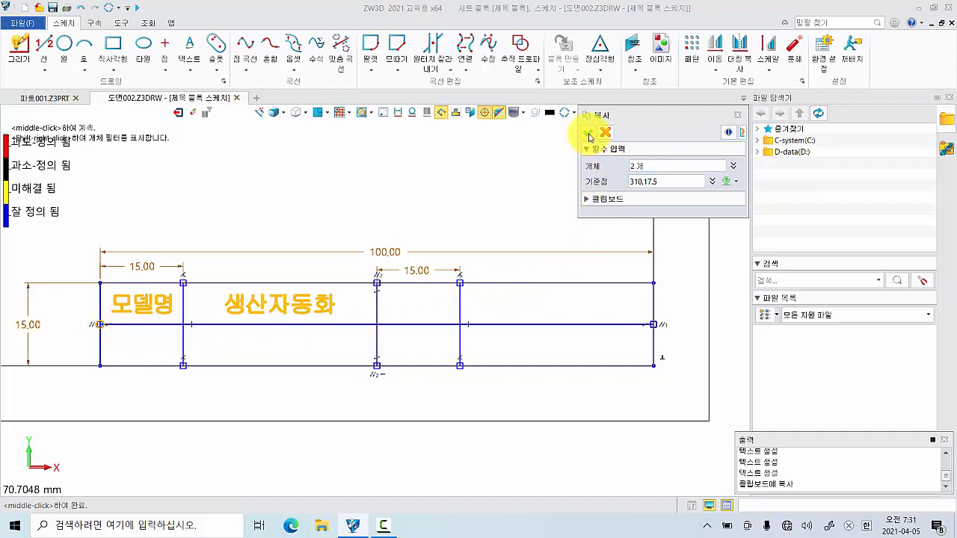
left_click(589, 134)
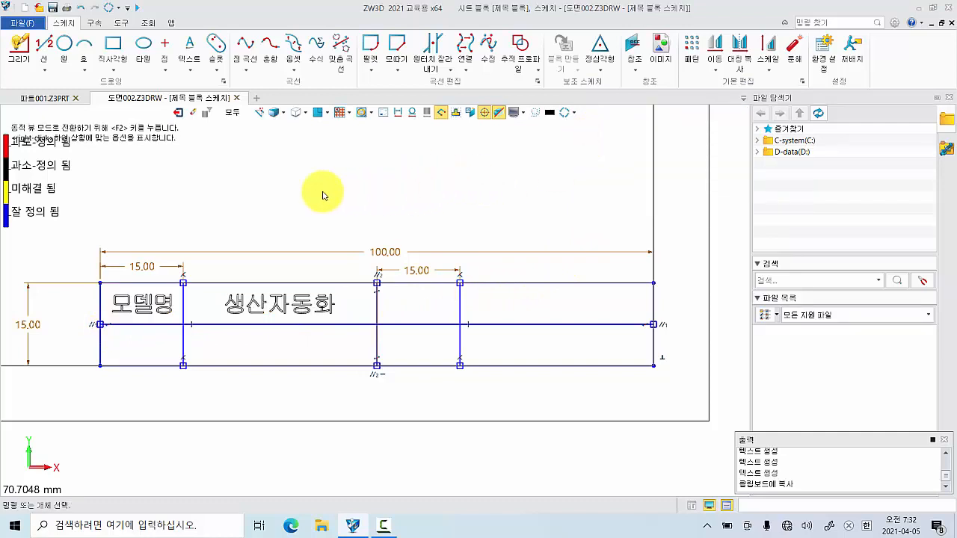
Paste the copied text pair into the title block's upper-right cells from the midline crossing and into its lower-left cells from the lower-left corner
key("ctrl+v")
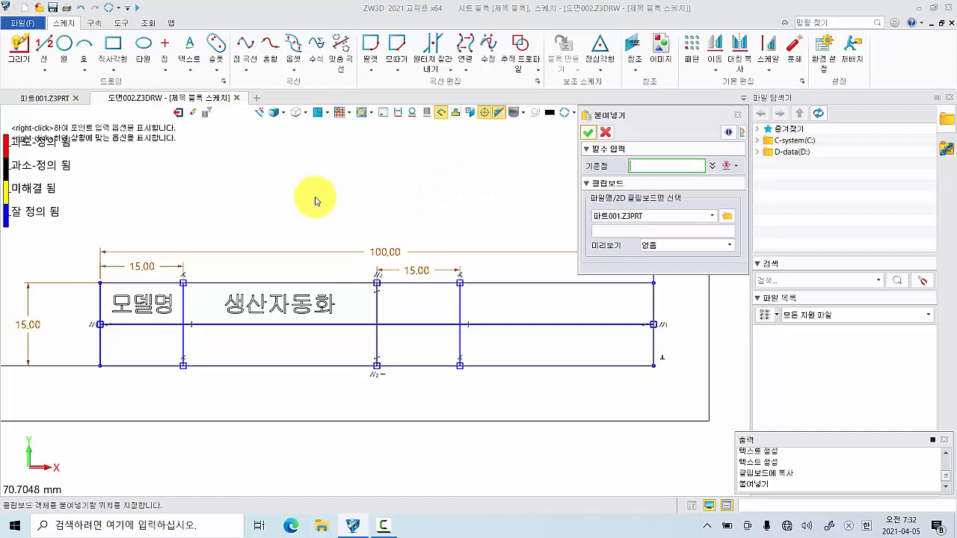
left_click(379, 328)
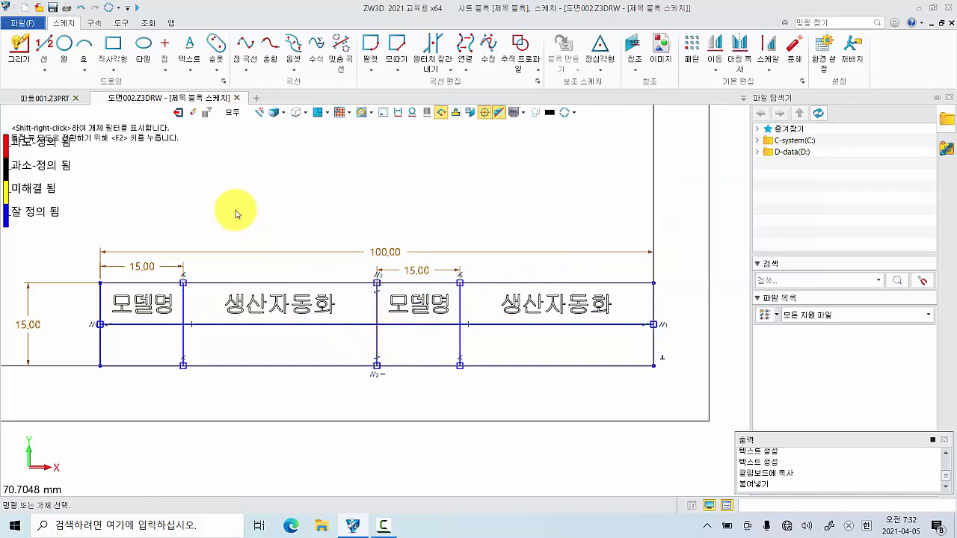
key("ctrl+v")
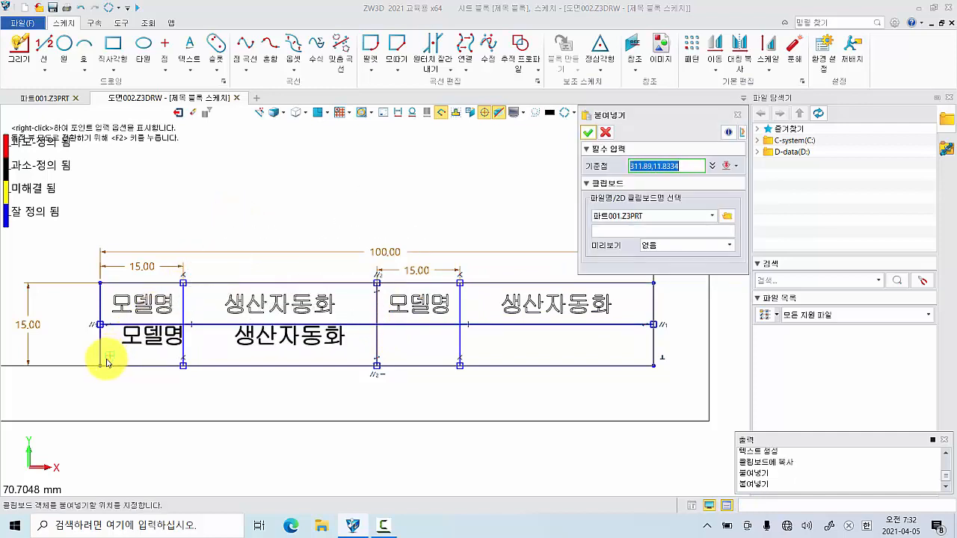
left_click(102, 365)
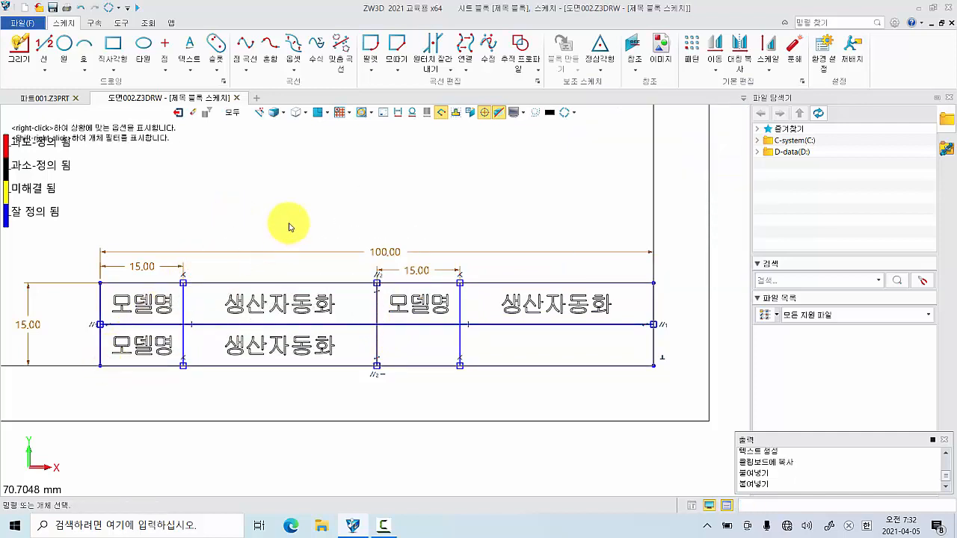
Paste the copied 모델명 and 생산자동화 texts into the title block's lower-row third and fourth cells, based at the middle divider's bottom end
key("ctrl+v")
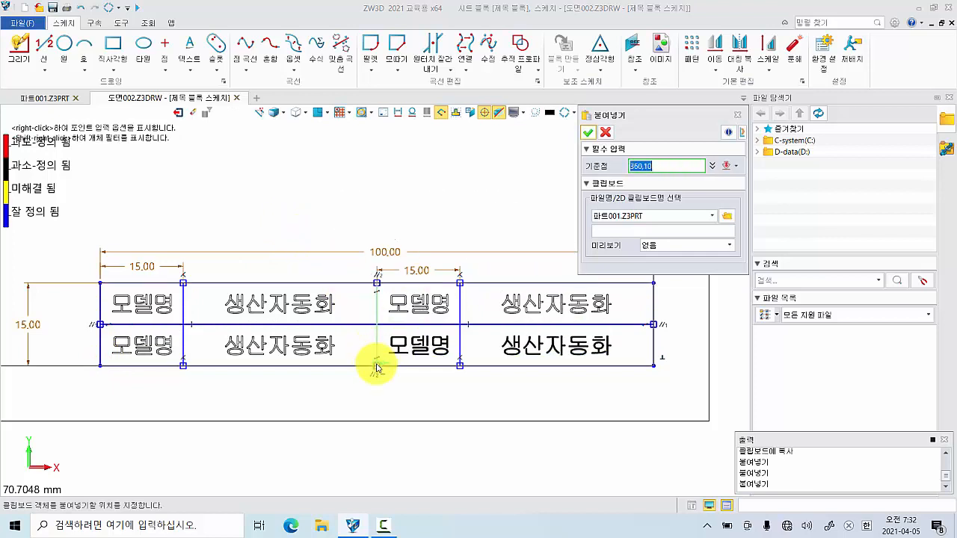
left_click(377, 366)
left_click(451, 278)
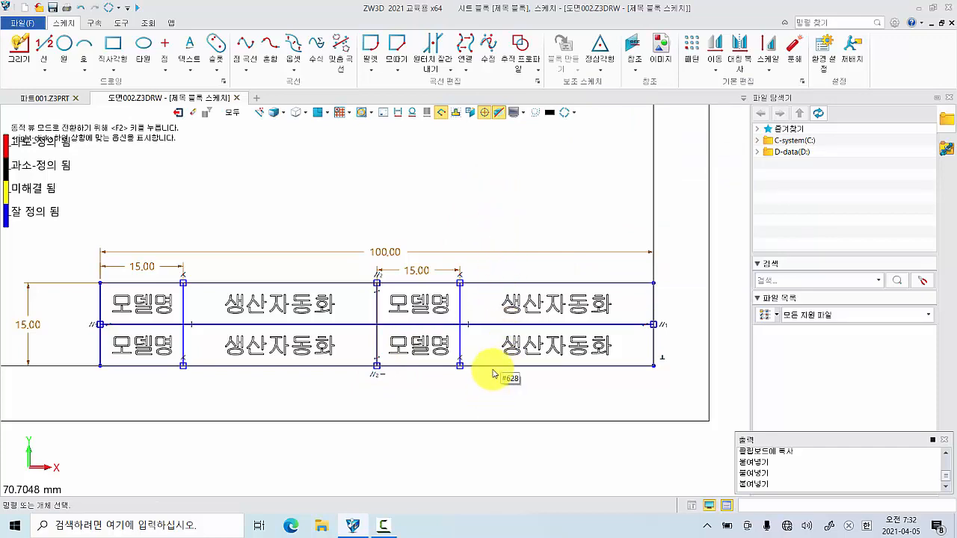
Change the texts in the title block's upper-row third and fourth cells to "척 도" and "1:1"
scroll(493, 374, "up", 2)
scroll(493, 374, "down", 1)
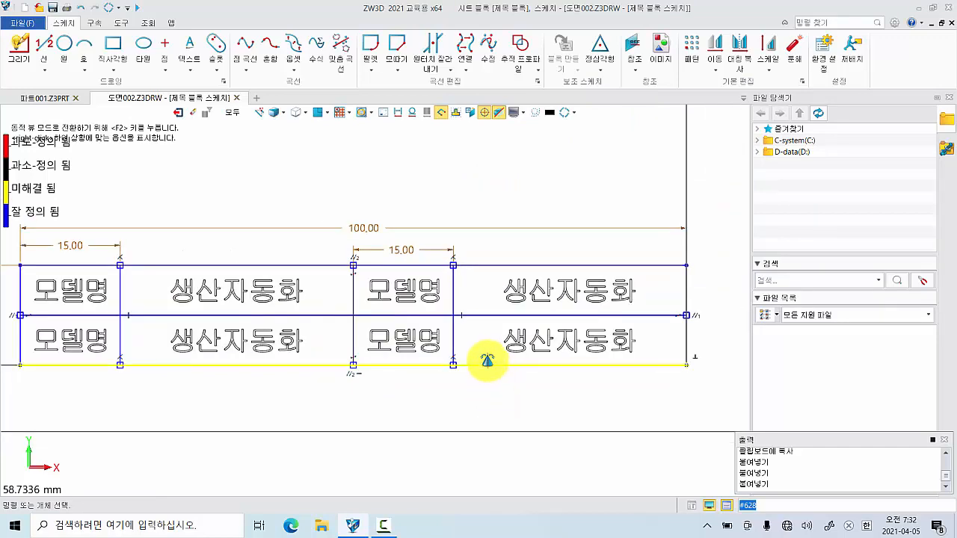
middle_click_drag(492, 370, 488, 360)
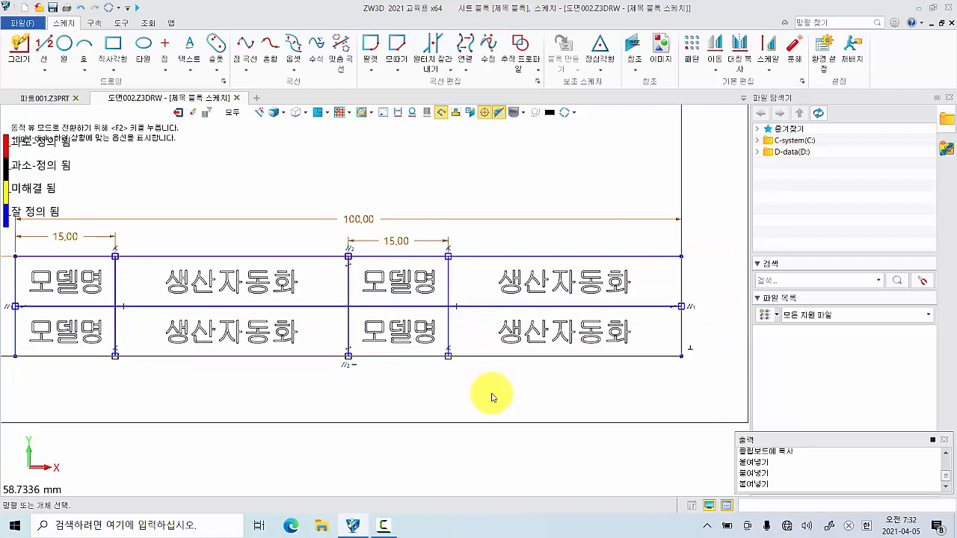
double_click(427, 284)
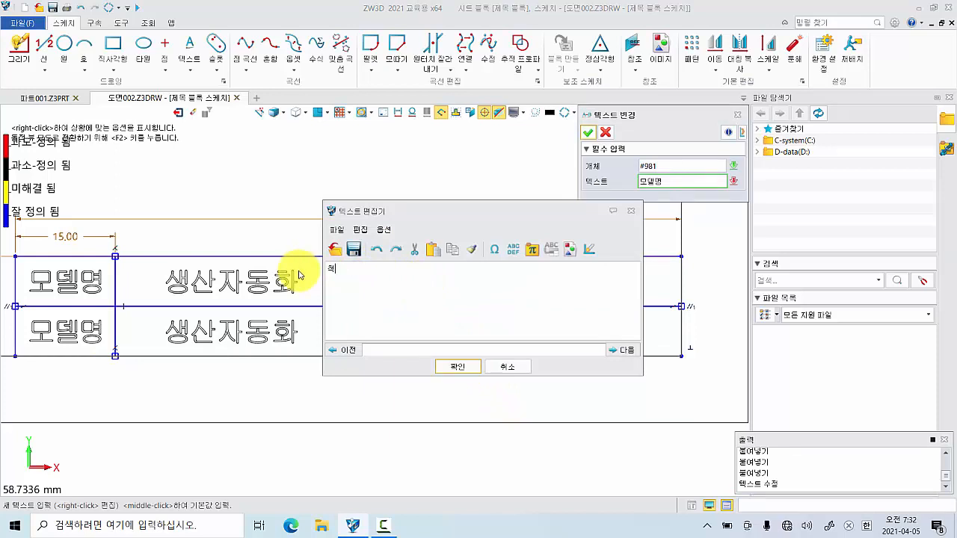
type("척 도")
left_click(458, 366)
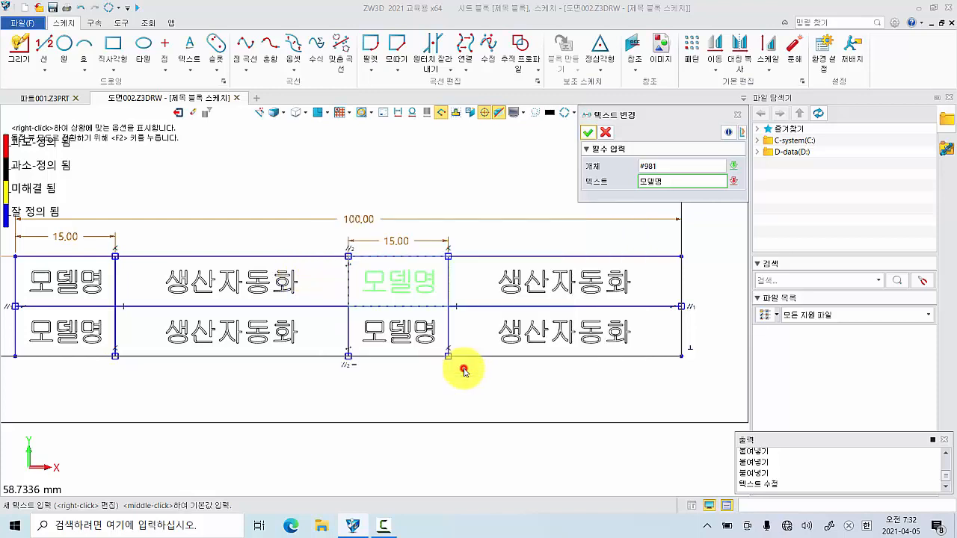
double_click(535, 285)
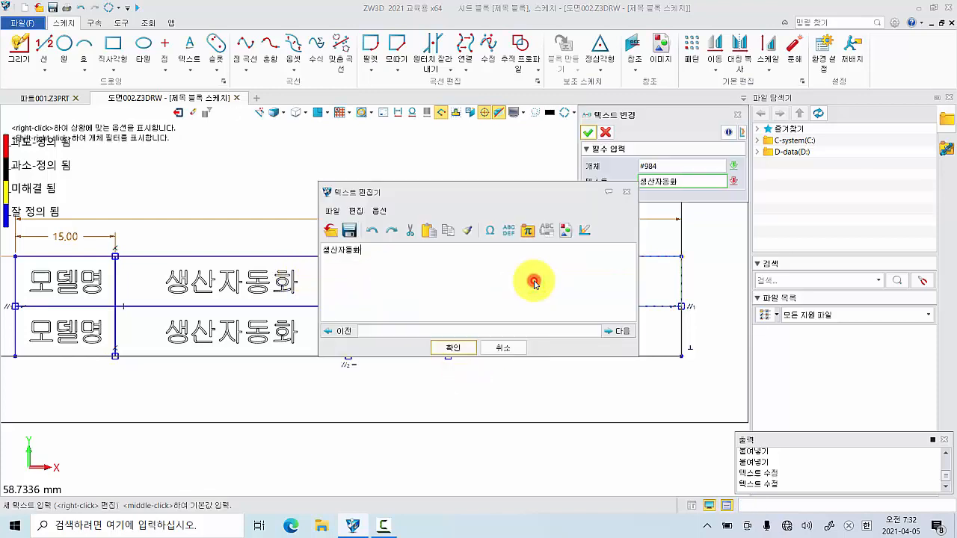
left_click_drag(391, 253, 304, 255)
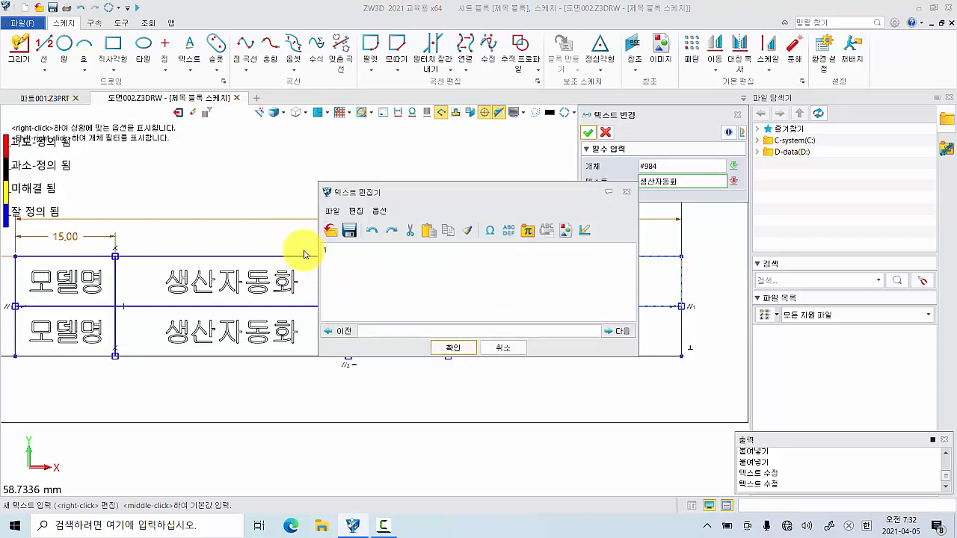
type("1:1")
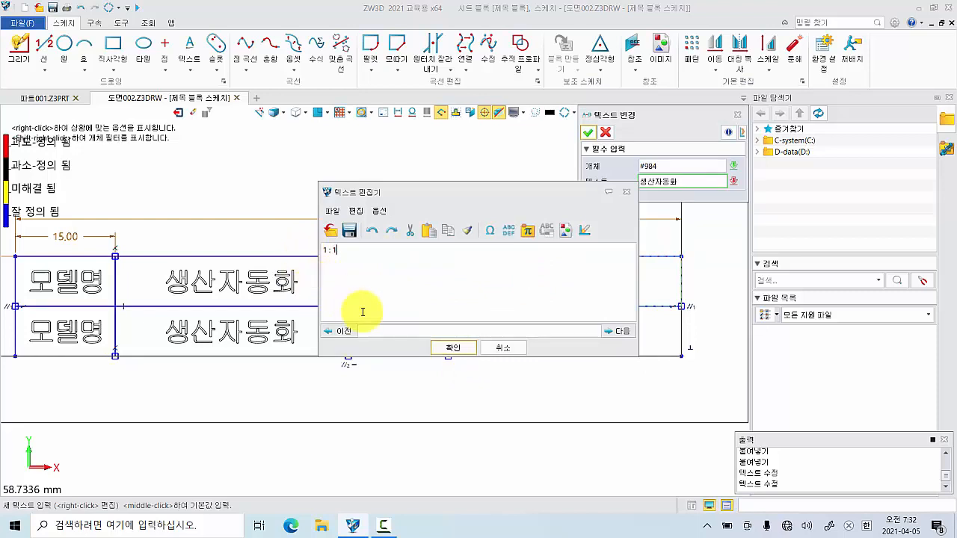
left_click(448, 348)
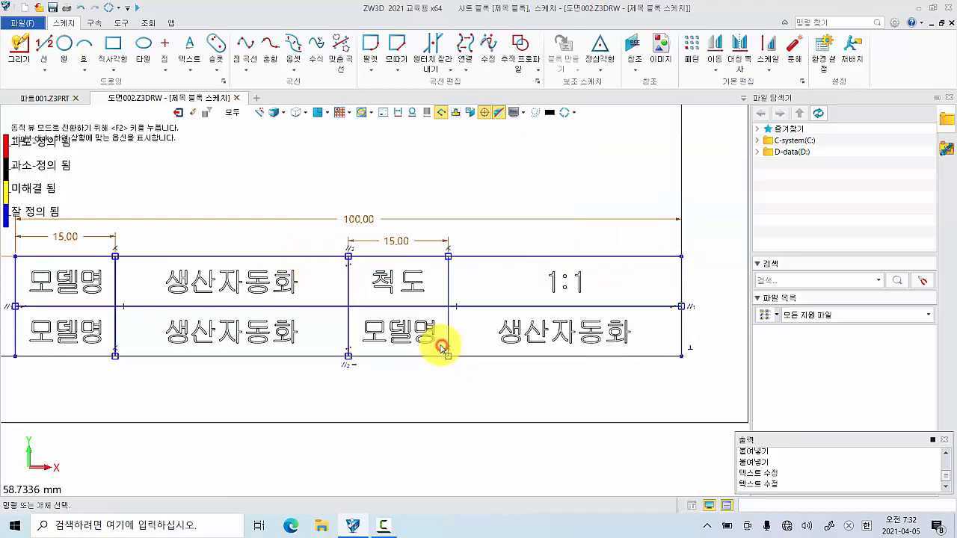
Change the texts in the title block's lower-row first and second cells to "품 명" and "회전브라켓"
double_click(93, 331)
left_click_drag(356, 252, 300, 249)
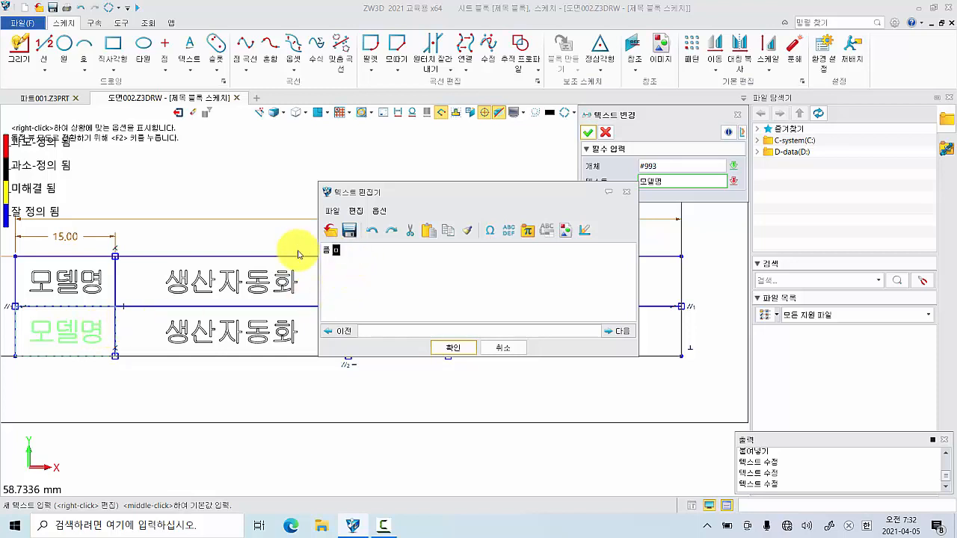
type("품 명")
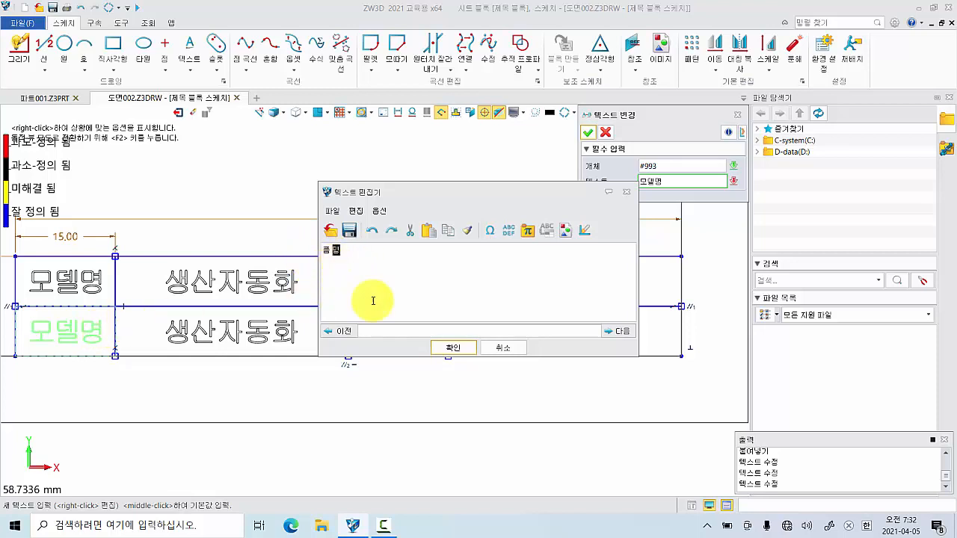
left_click(449, 348)
double_click(243, 331)
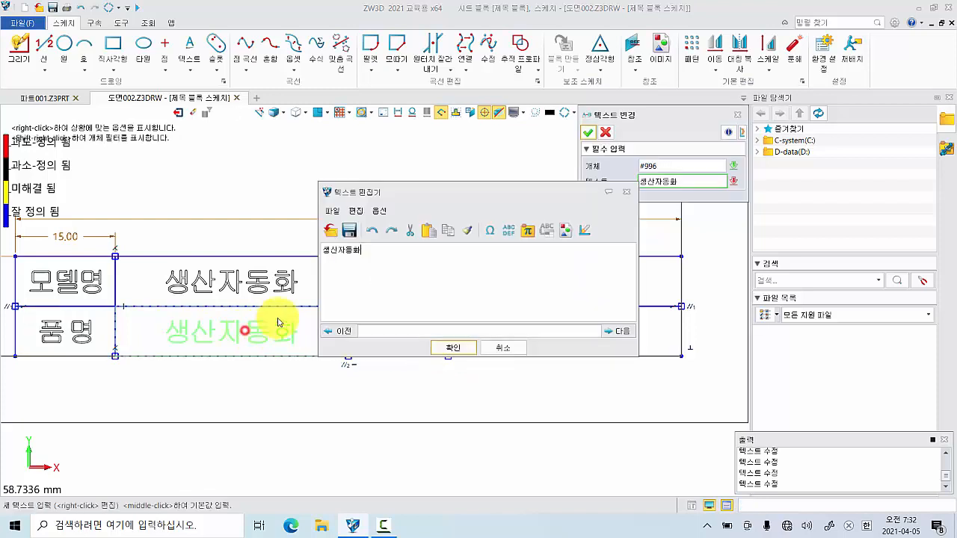
left_click_drag(371, 256, 285, 251)
type("ㅎ")
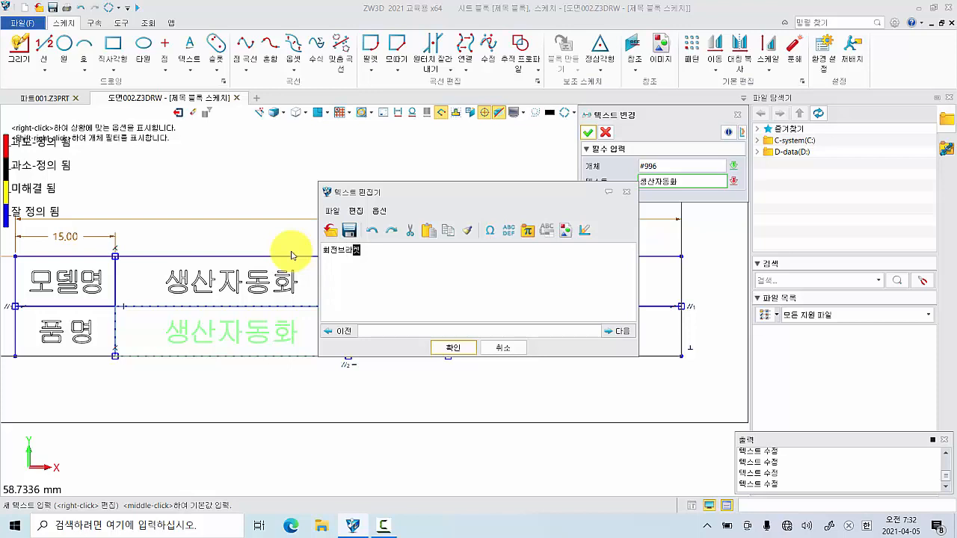
type("회전브라켓")
left_click(454, 347)
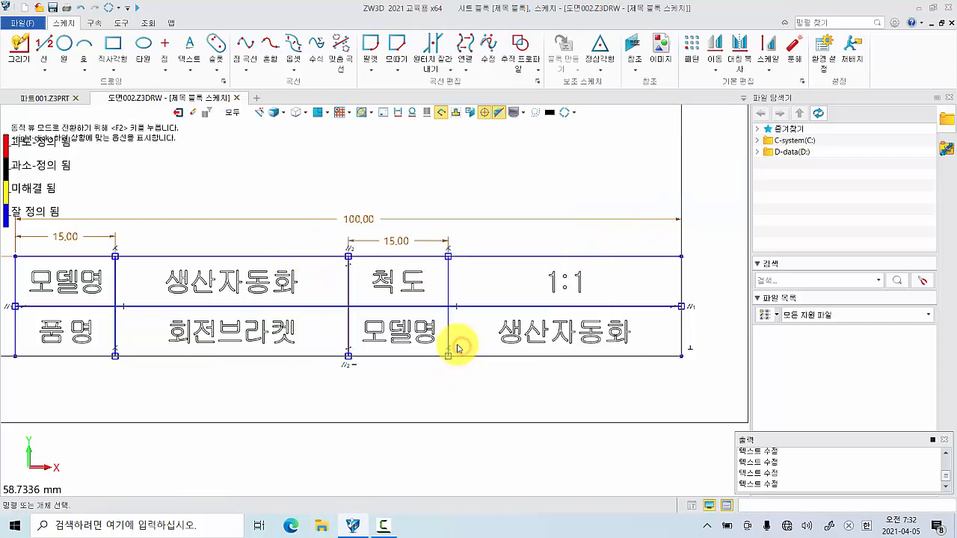
Change the texts in the title block's lower-row third and fourth cells to "각 법" and "3각법"
double_click(430, 338)
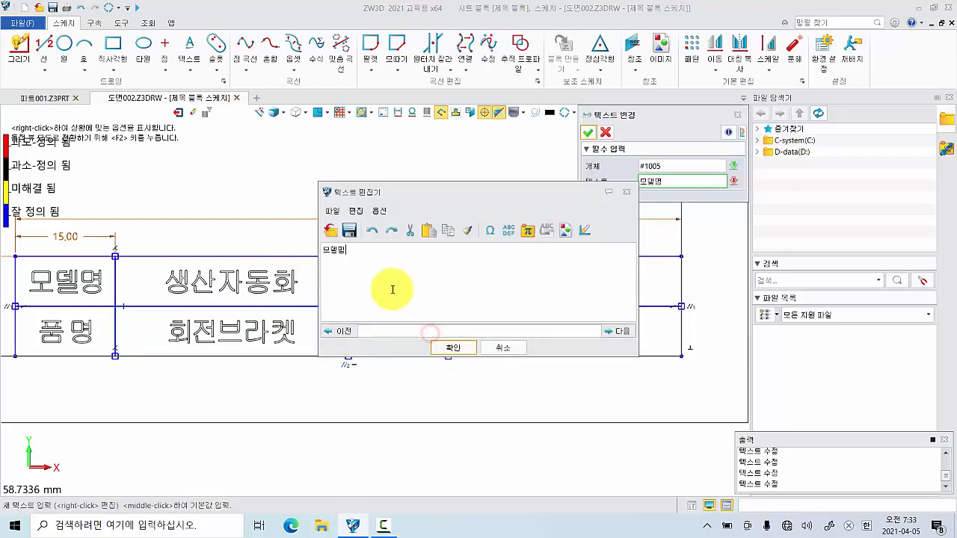
left_click_drag(362, 250, 315, 253)
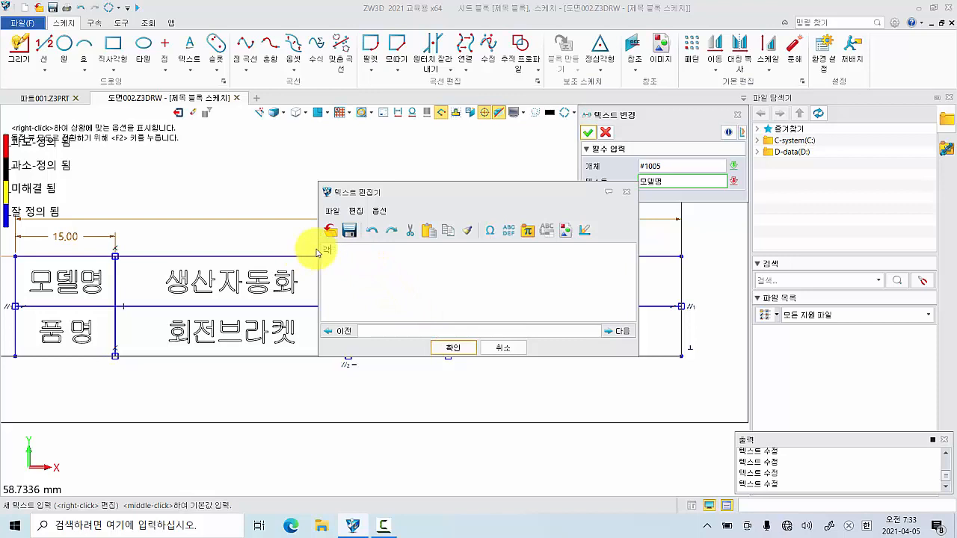
left_click(453, 348)
double_click(529, 337)
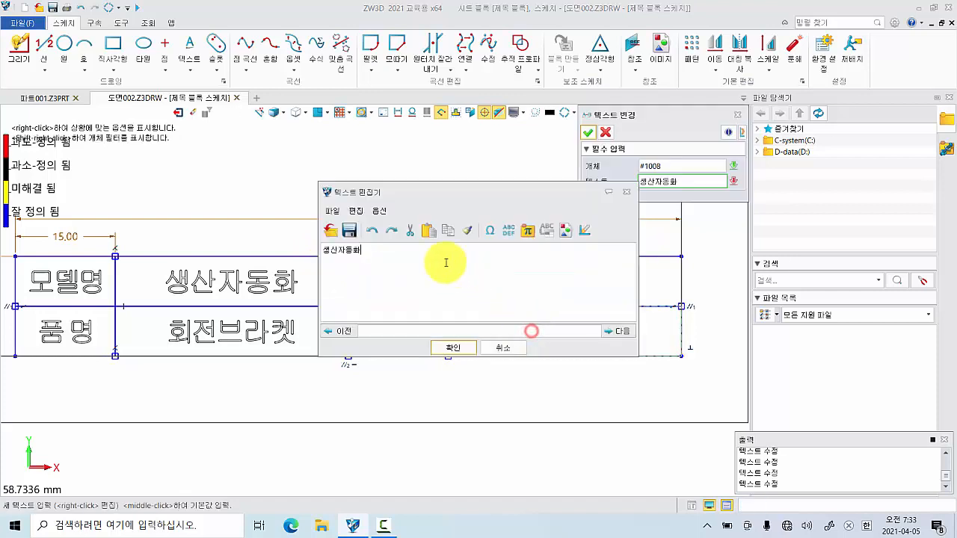
left_click_drag(378, 249, 264, 251)
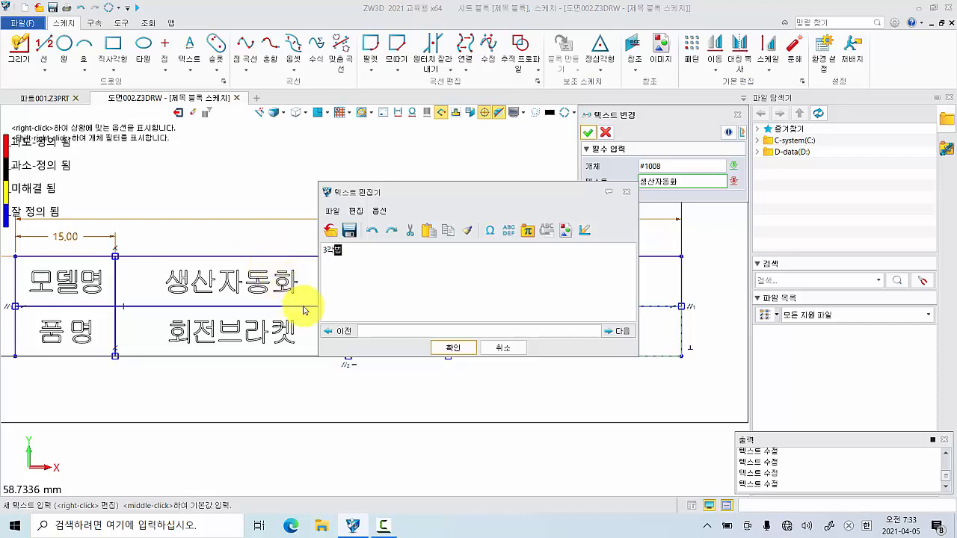
left_click(453, 348)
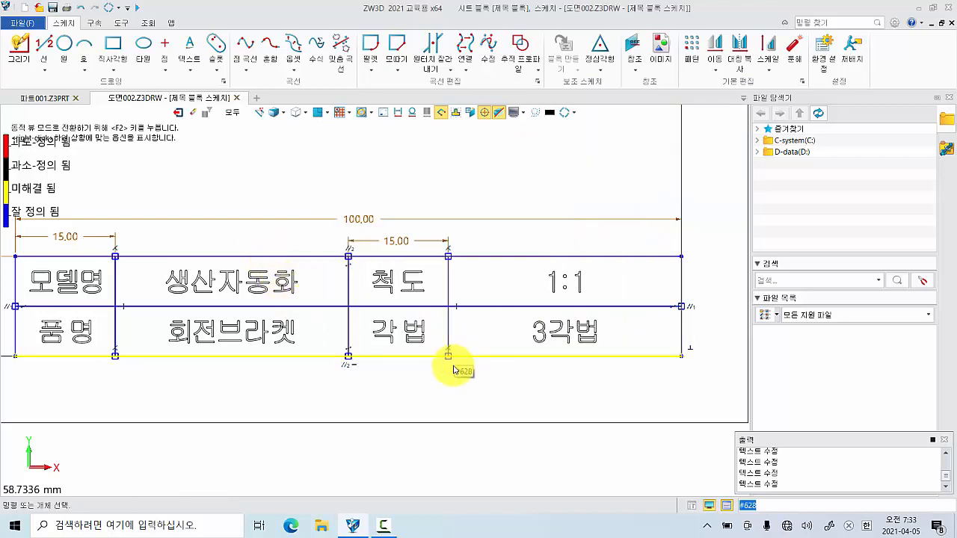
Draw a two-corner rectangle about 75 by 28 mm from the upper-left inner corner of the sheet border
scroll(436, 376, "down", 1)
scroll(436, 376, "down", 1)
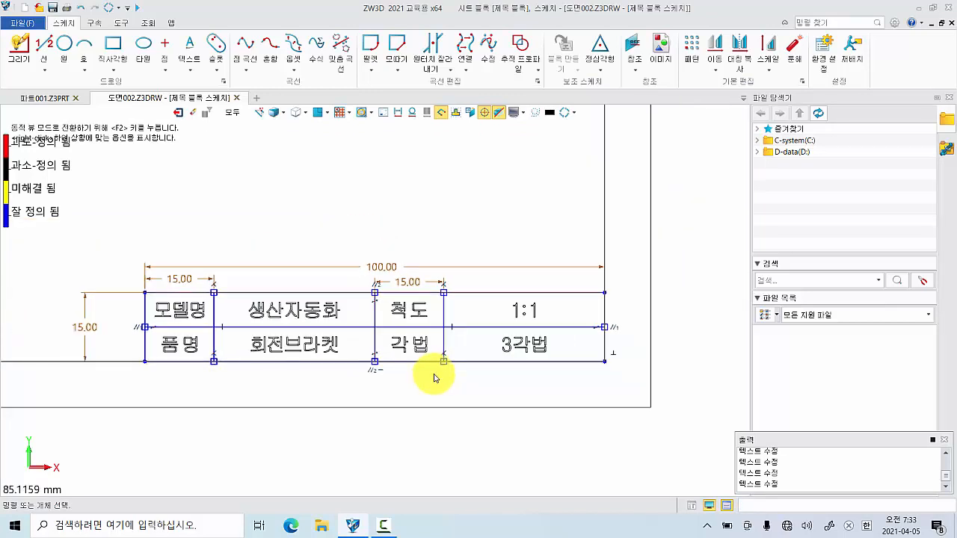
scroll(436, 376, "down", 3)
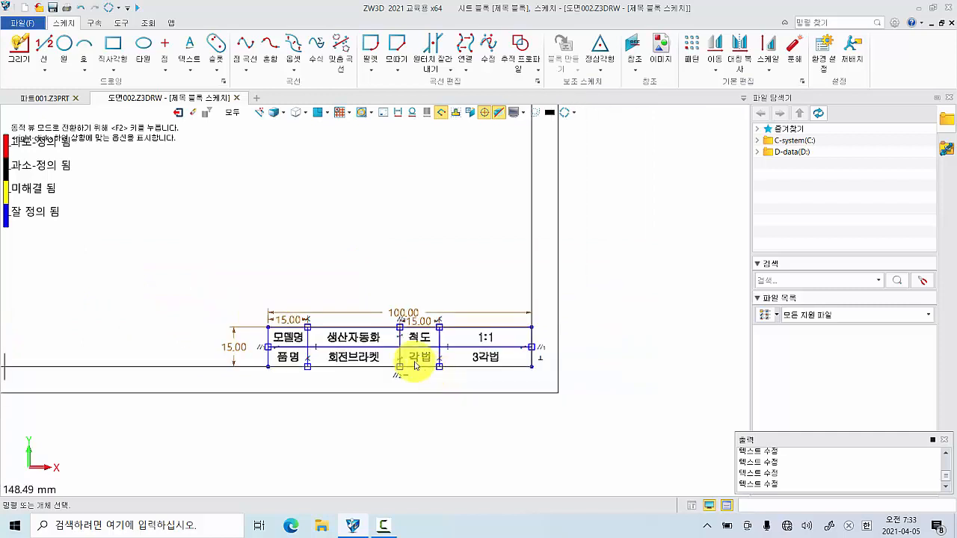
middle_click_drag(288, 255, 573, 390)
scroll(499, 352, "down", 2)
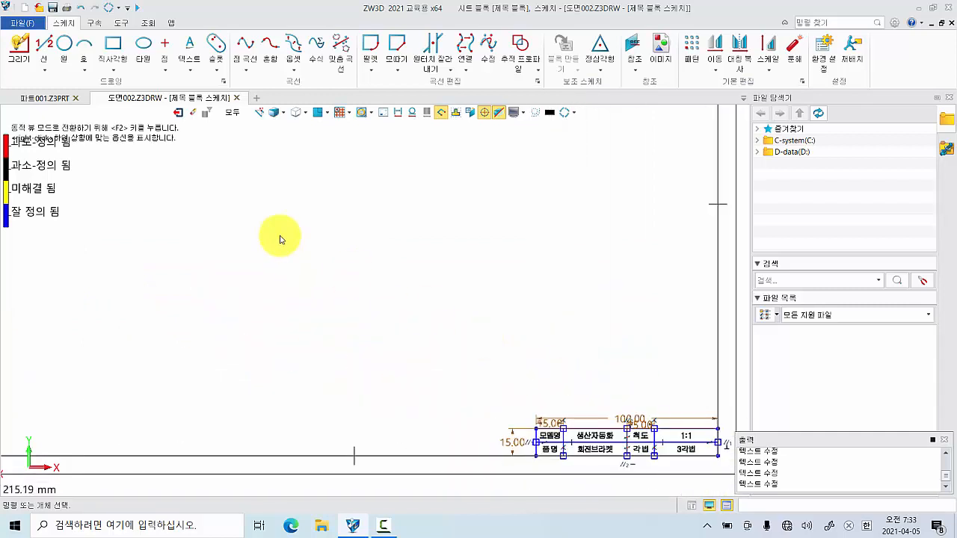
middle_click_drag(280, 239, 394, 314)
scroll(394, 314, "down", 1)
middle_click_drag(321, 280, 411, 444)
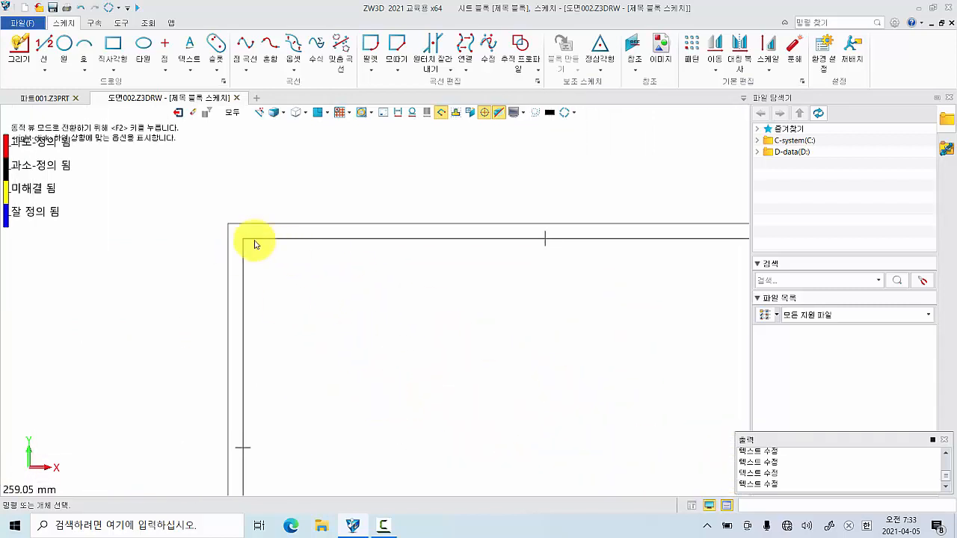
scroll(255, 244, "up", 3)
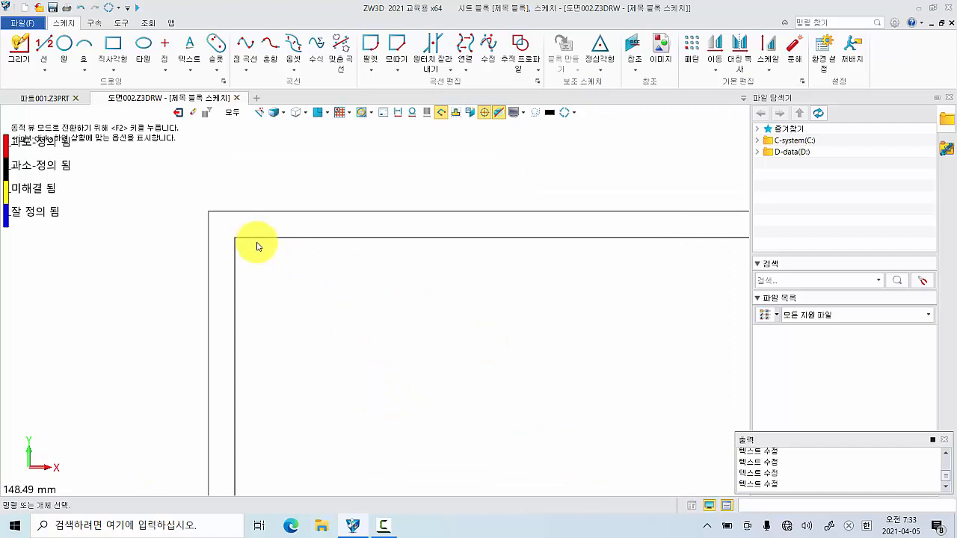
left_click(121, 46)
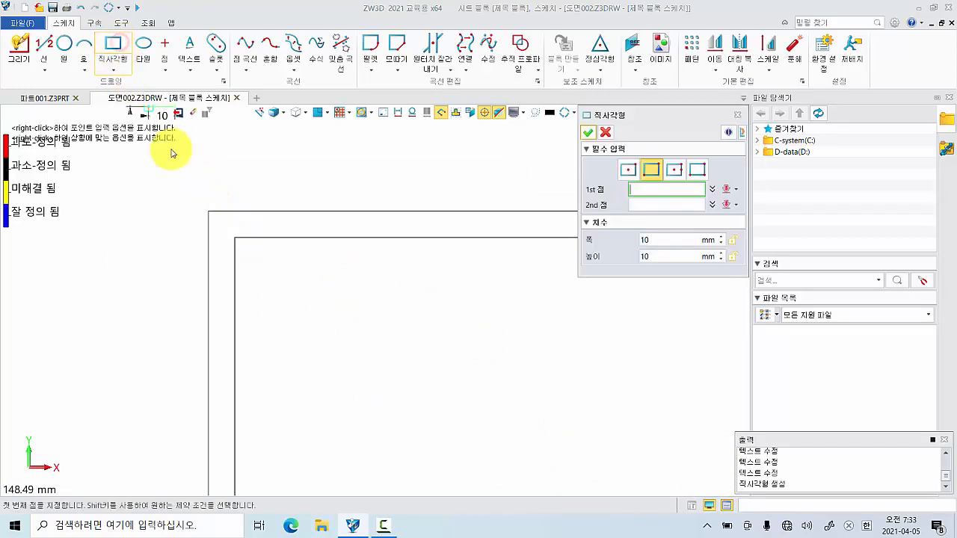
left_click(235, 239)
left_click(433, 313)
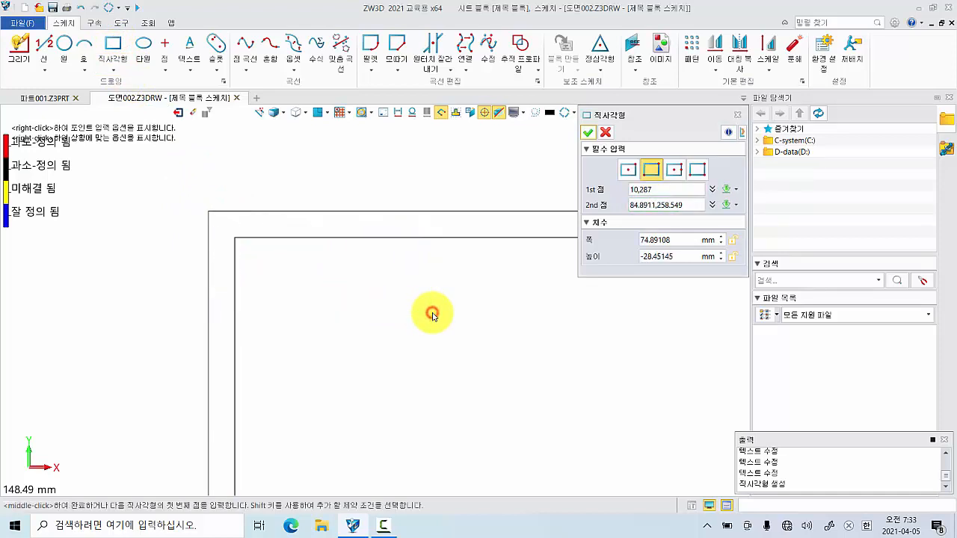
left_click(589, 136)
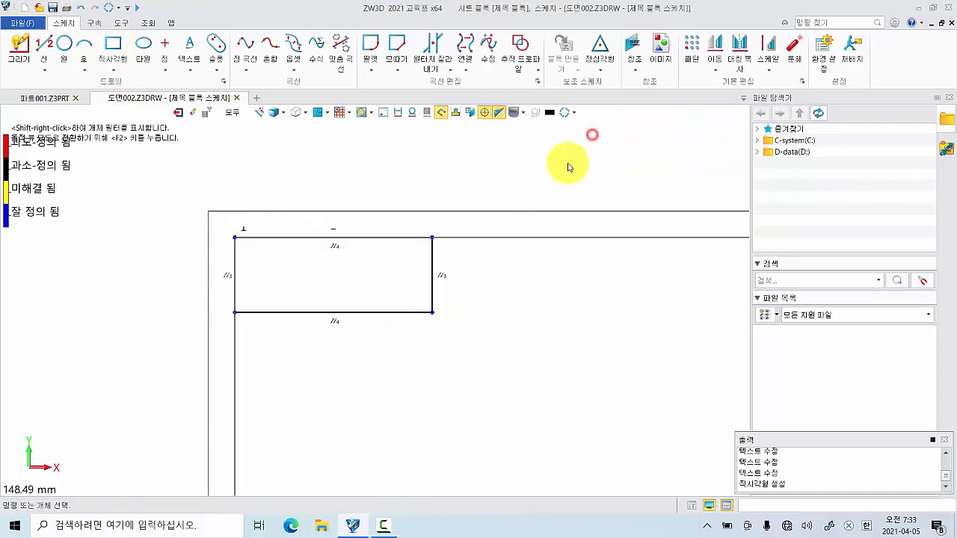
Dimension the new corner rectangle with a width of 60 mm and a height of 30 mm
right_click(515, 175)
left_click(541, 151)
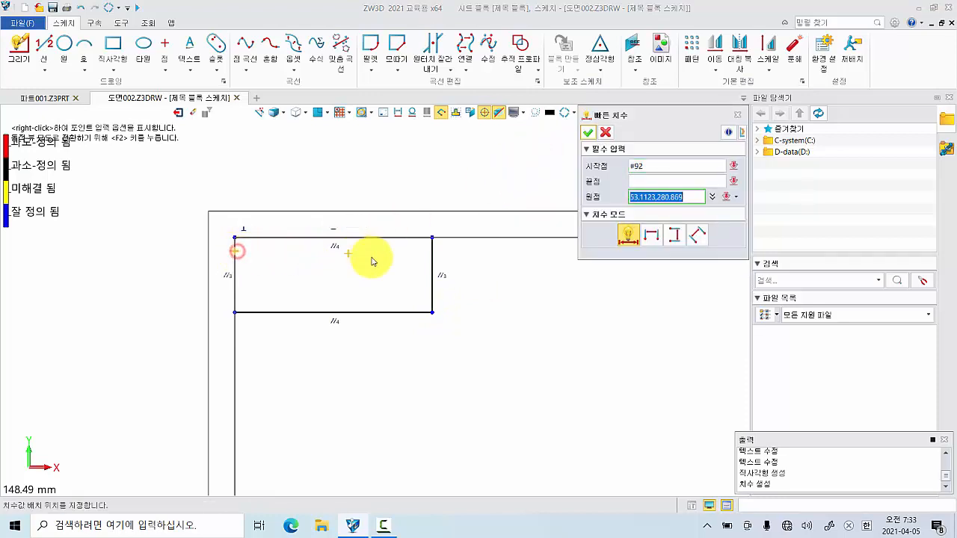
left_click(433, 262)
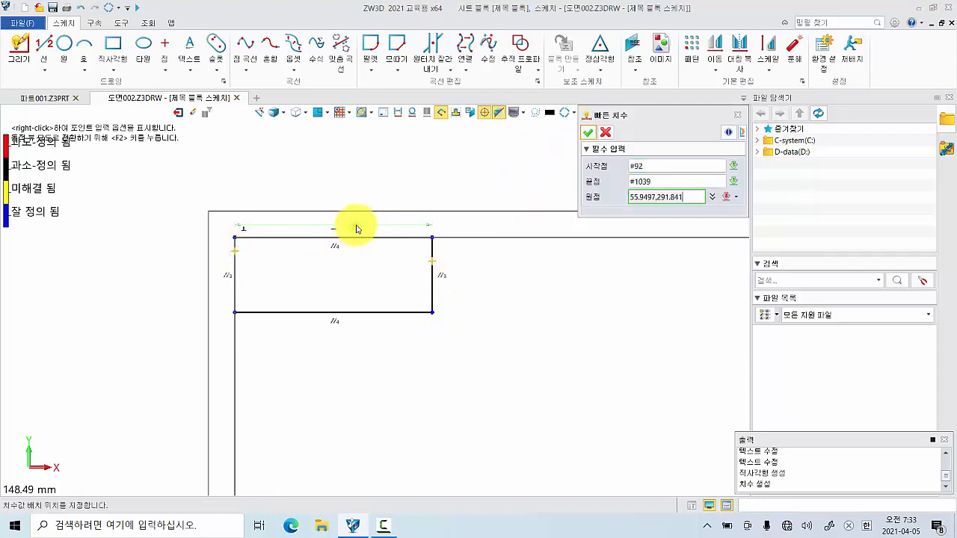
left_click(358, 226)
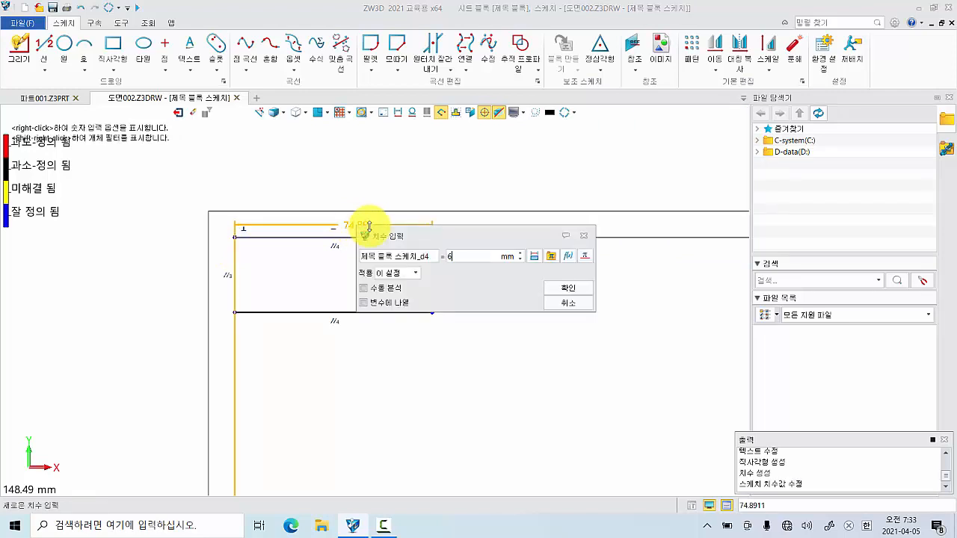
key("Return")
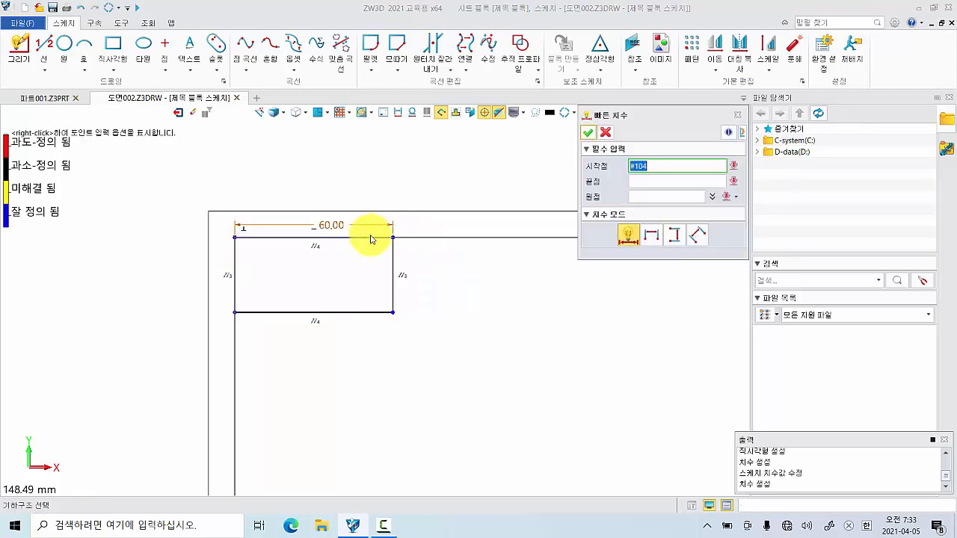
left_click(375, 312)
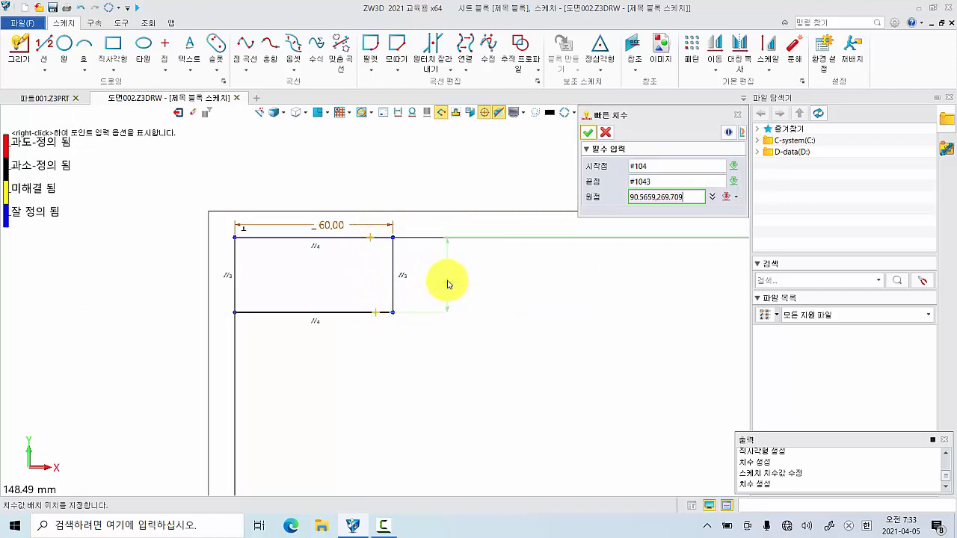
left_click(448, 280)
key("Return")
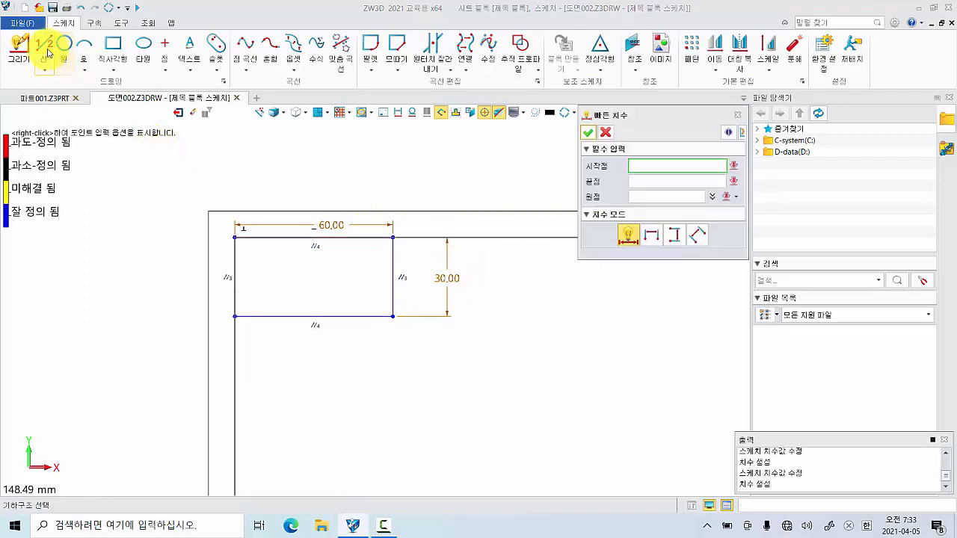
Draw two full-width horizontal lines inside the corner rectangle and a vertical line from the upper one to the rectangle's bottom edge
left_click(46, 44)
scroll(269, 264, "up", 2)
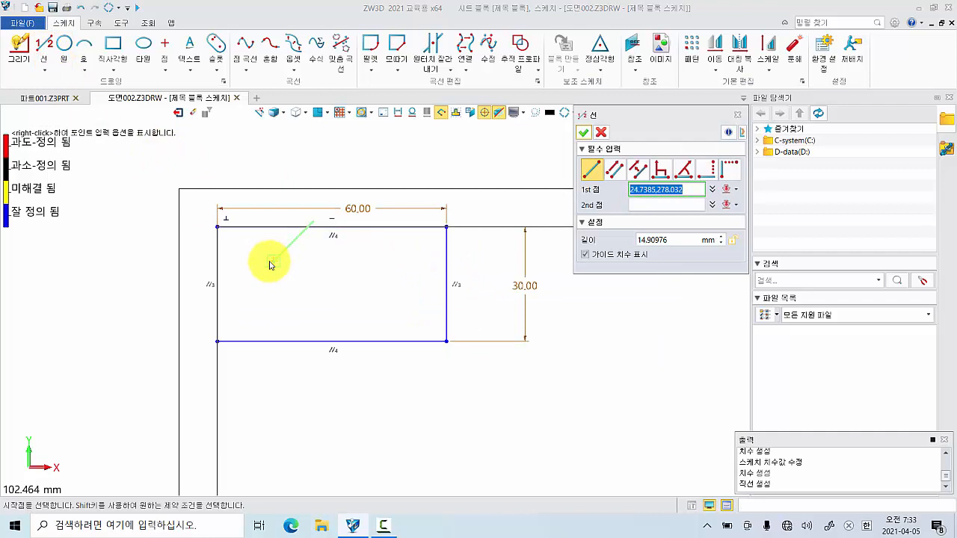
left_click(217, 259)
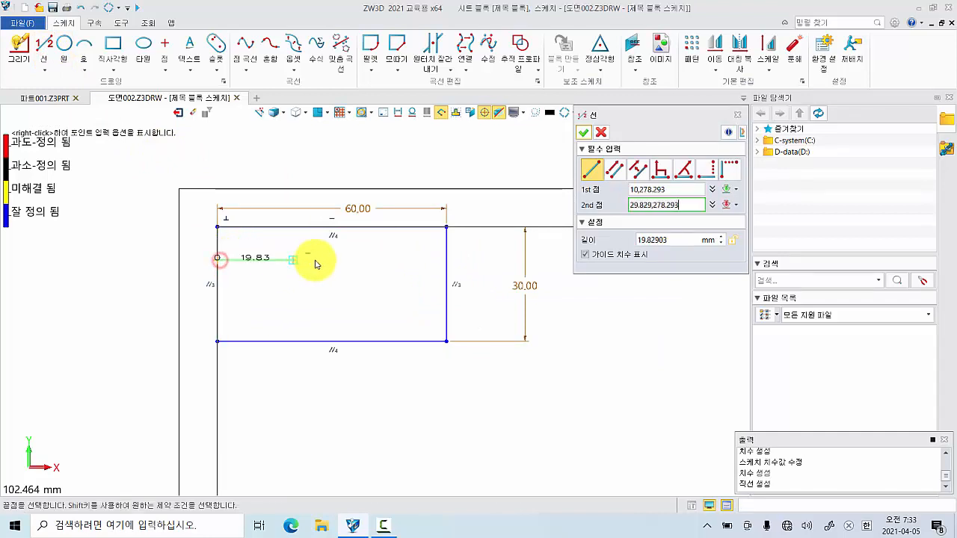
left_click(445, 261)
left_click(218, 302)
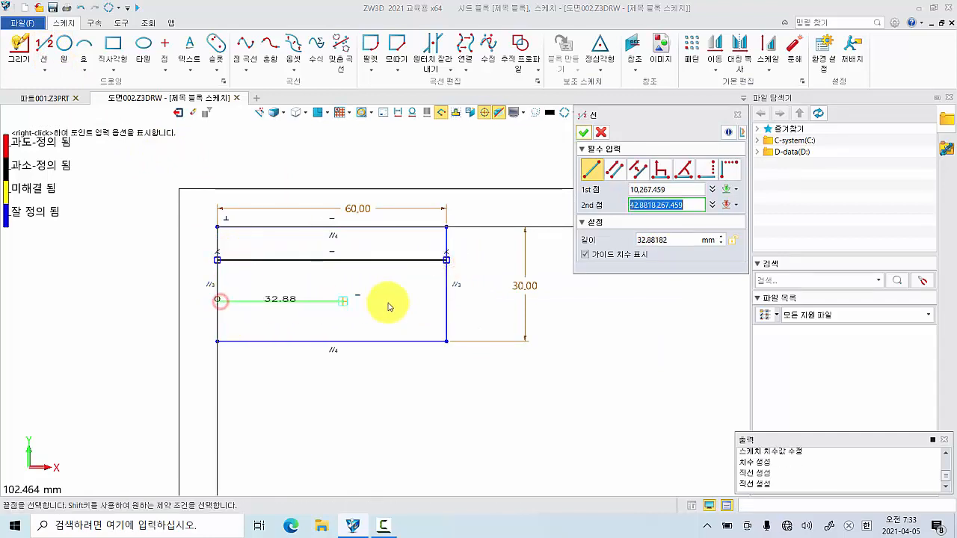
left_click(447, 302)
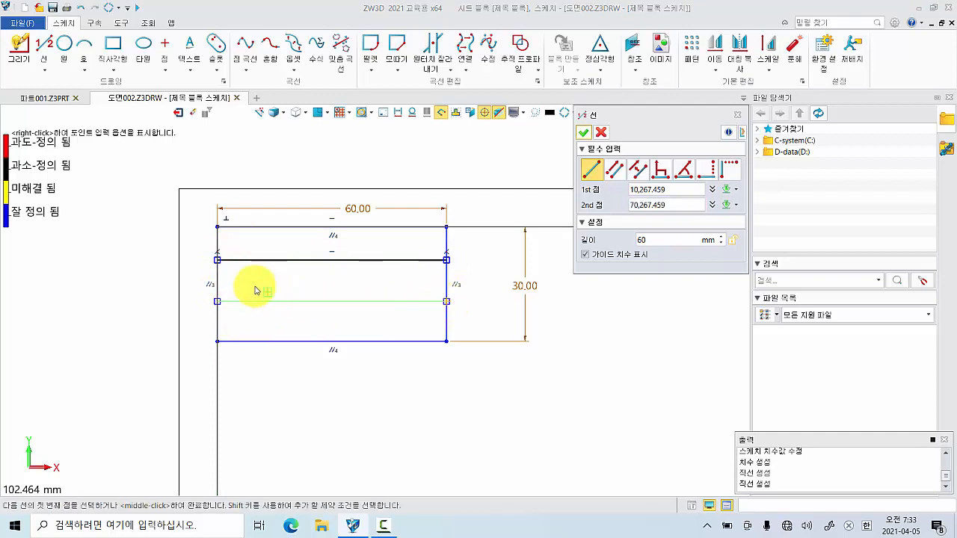
left_click(278, 260)
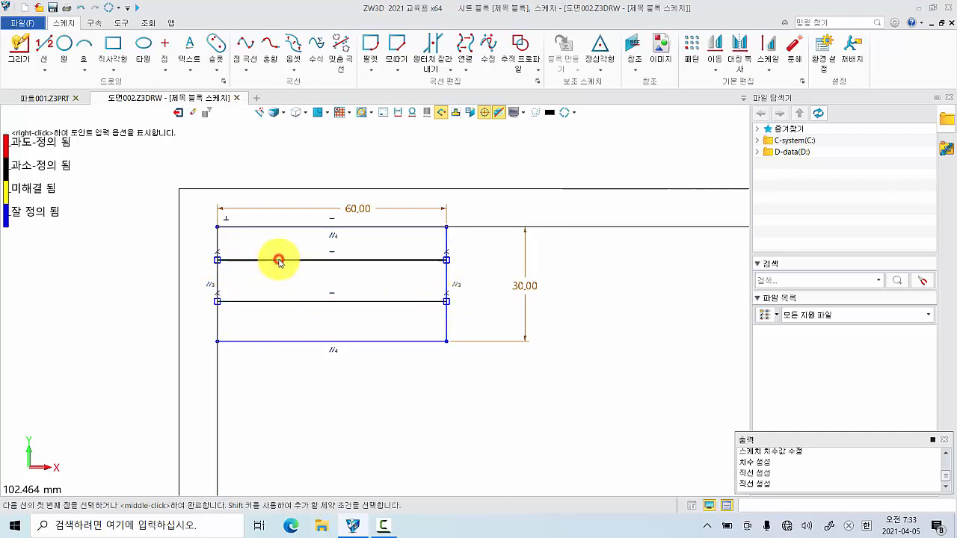
left_click(279, 341)
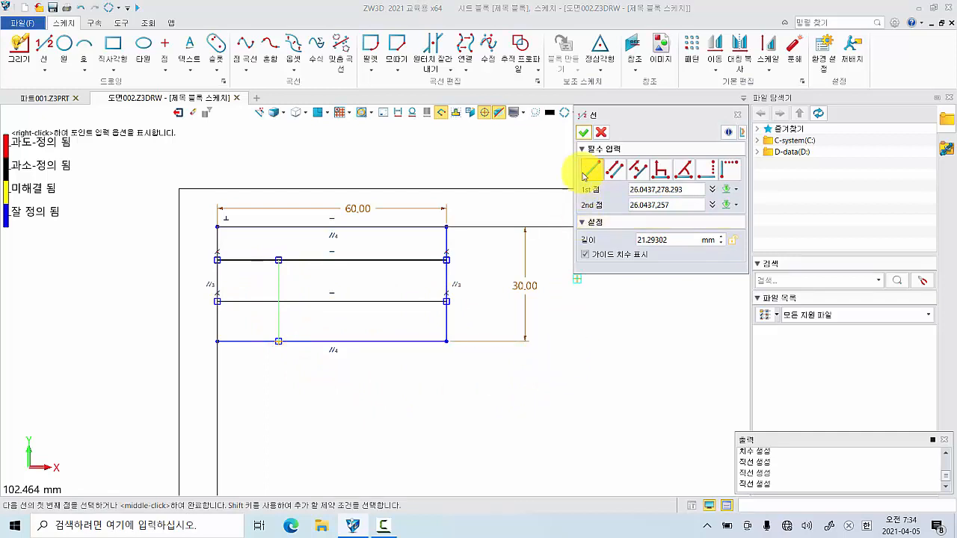
left_click(583, 132)
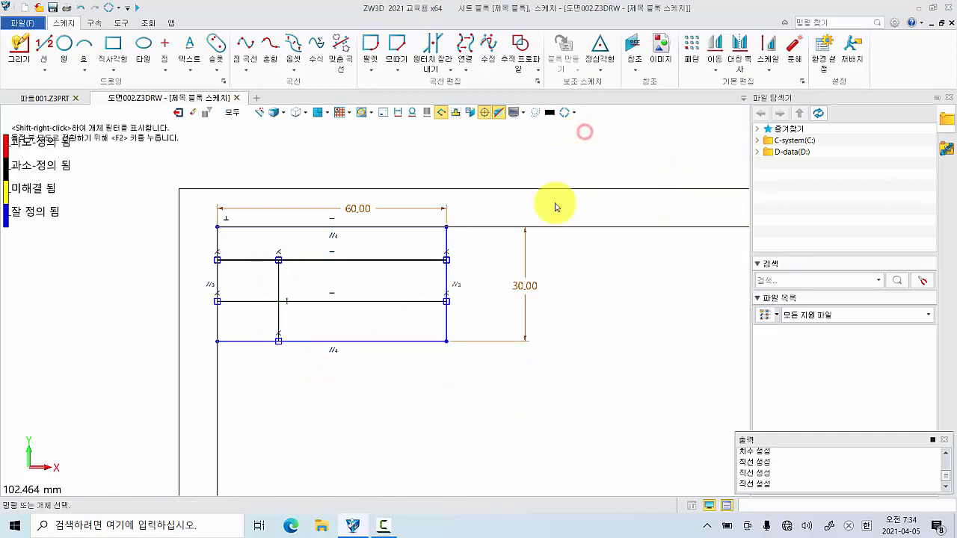
Dimension the heights of the corner table's middle and bottom rows as 10 mm each
right_click(578, 278)
left_click(602, 252)
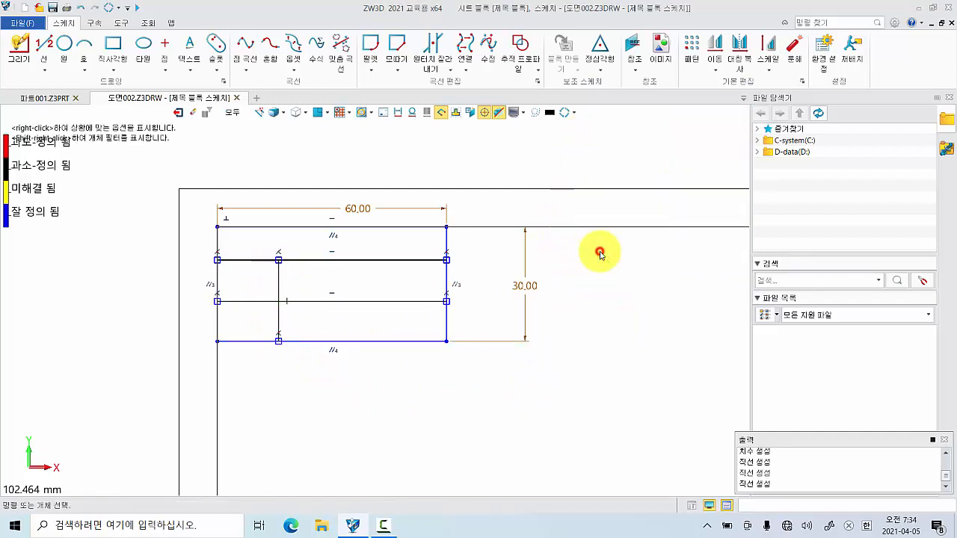
left_click(395, 261)
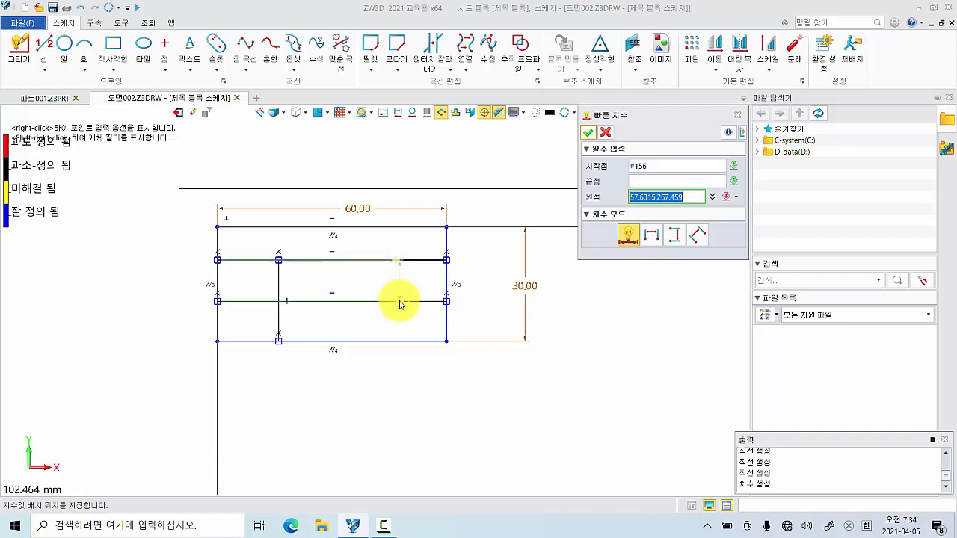
left_click(399, 300)
left_click(481, 281)
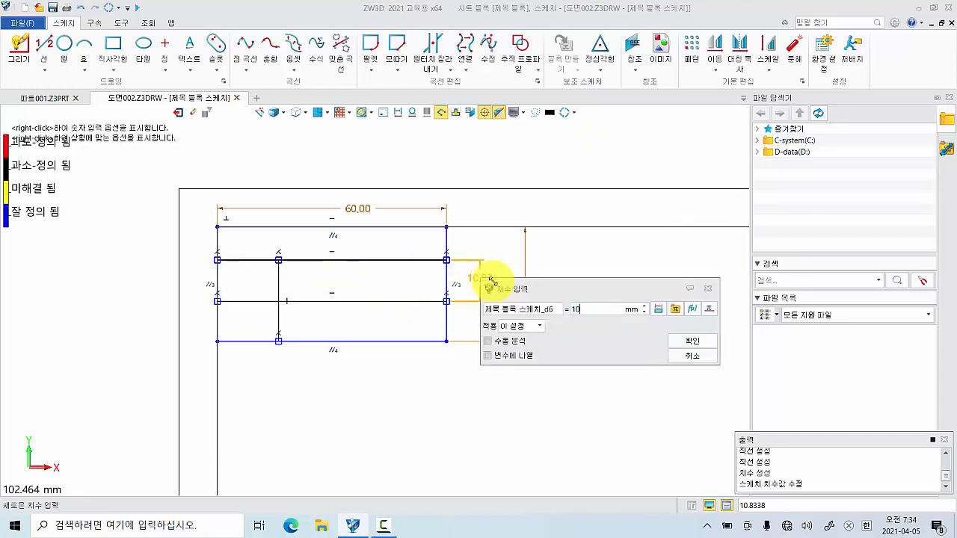
key("Return")
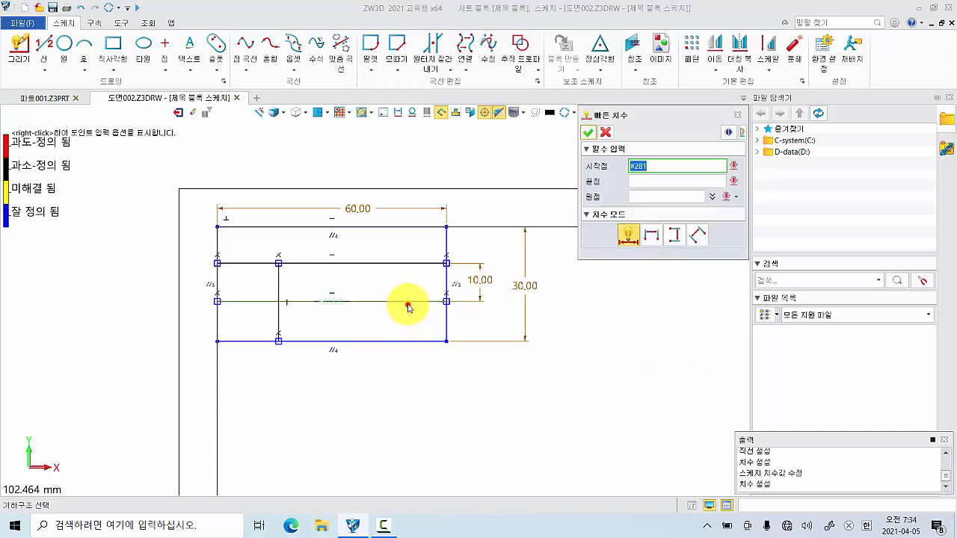
left_click(406, 338)
left_click(481, 324)
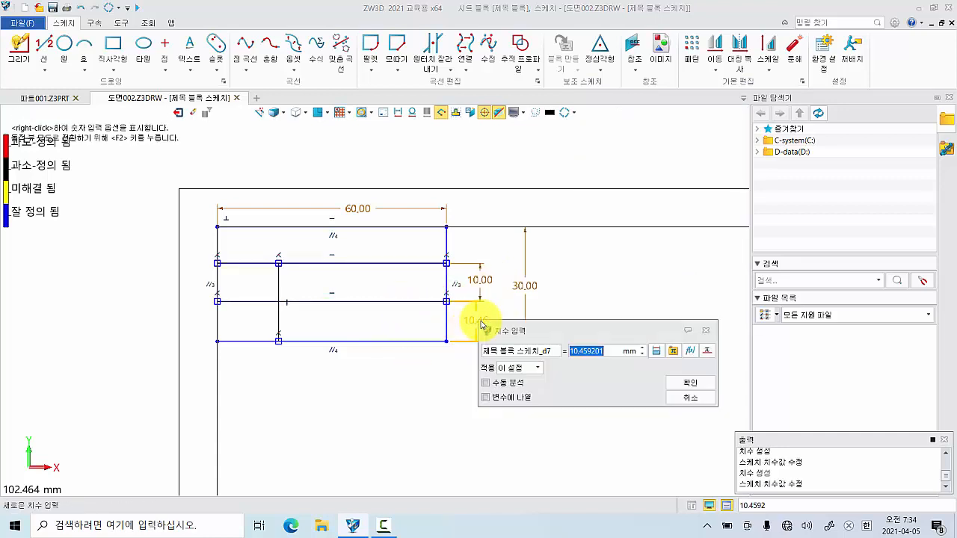
type("10")
key("Return")
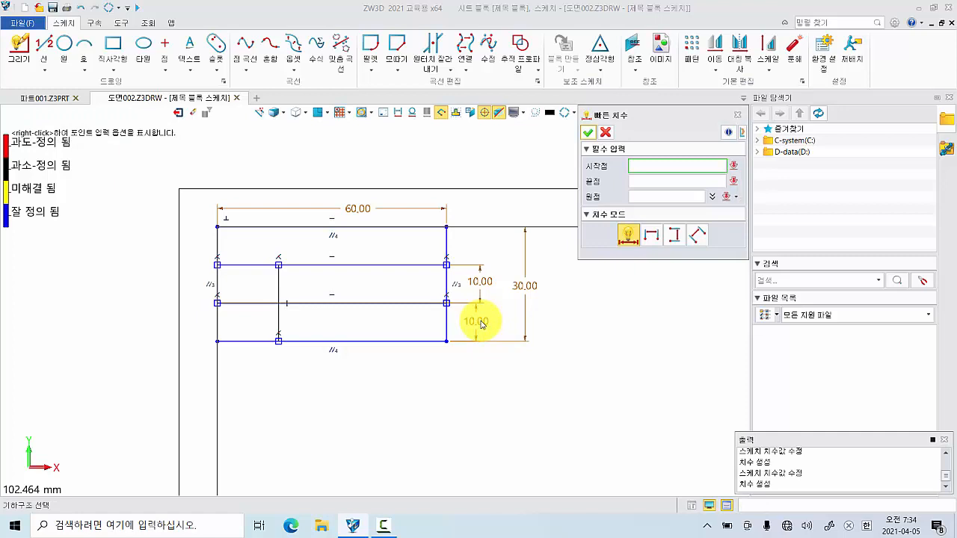
Dimension the vertical divider at 20 mm from the corner table's left edge
left_click(278, 326)
left_click(249, 363)
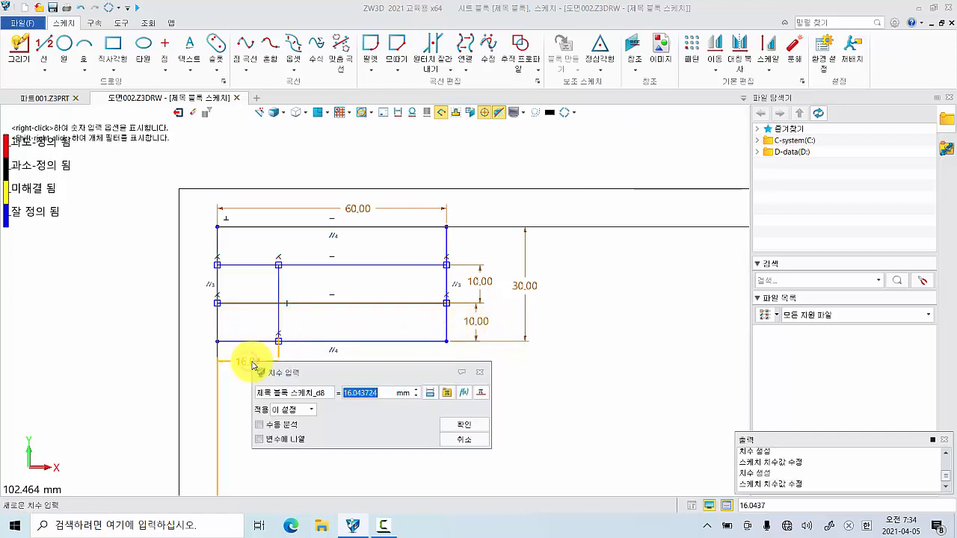
key("Return")
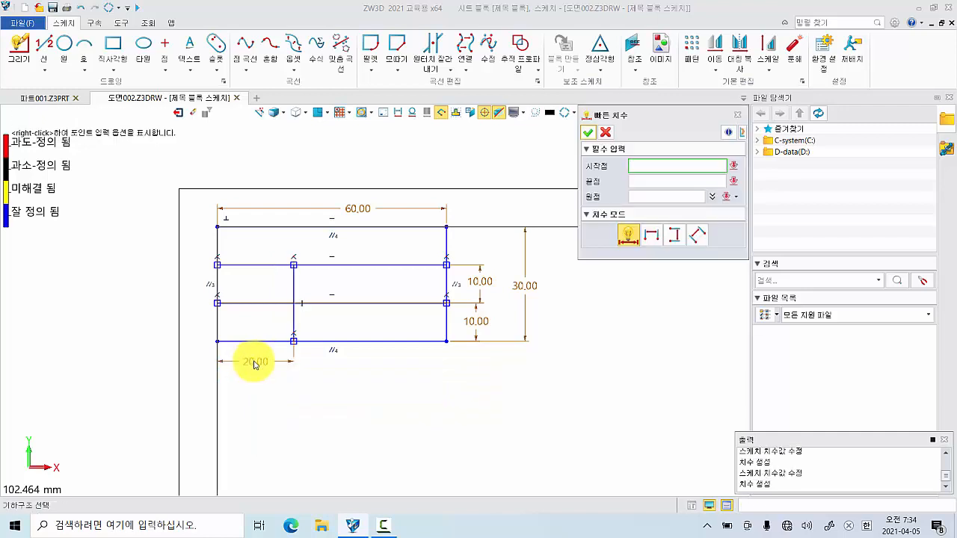
left_click(587, 133)
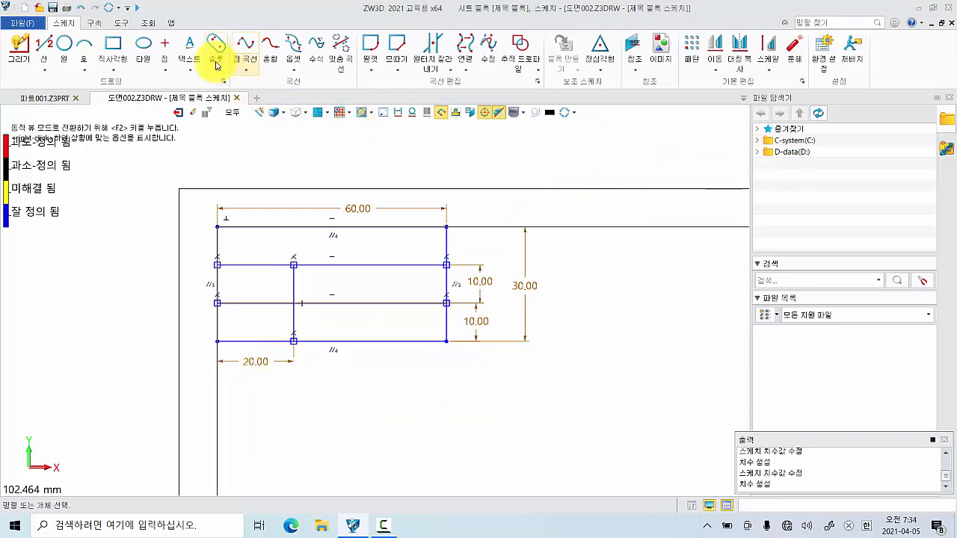
Add the box text "생산자동화기능사" across the corner table's top row
left_click(194, 48)
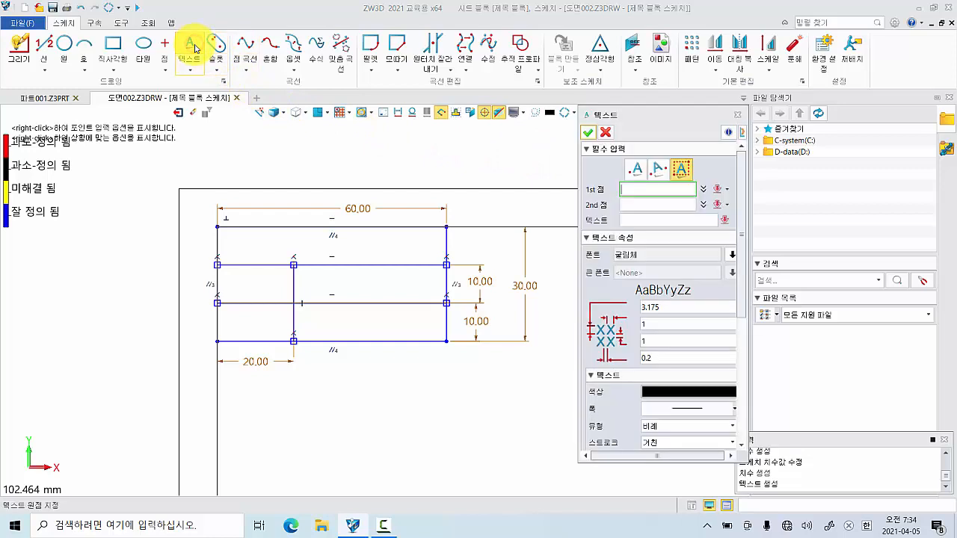
left_click(682, 169)
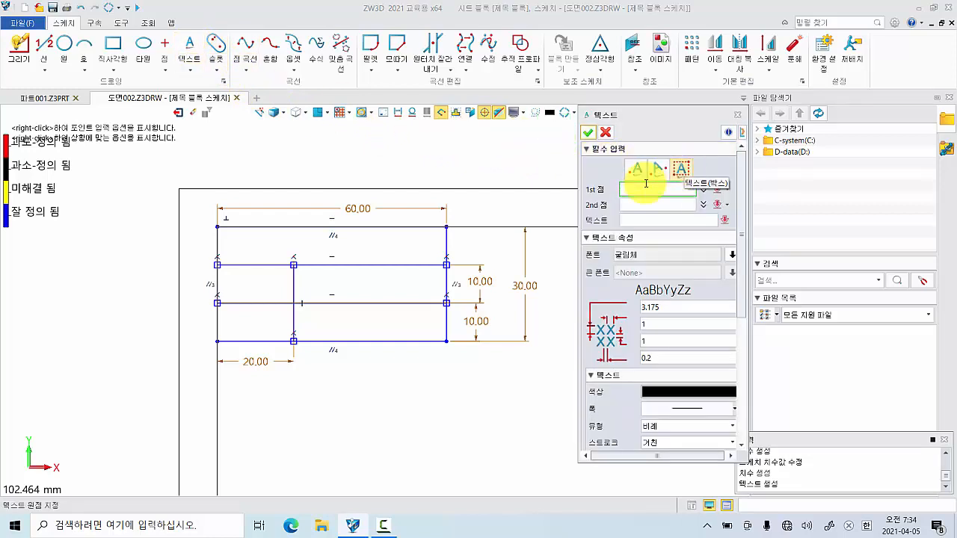
left_click(218, 226)
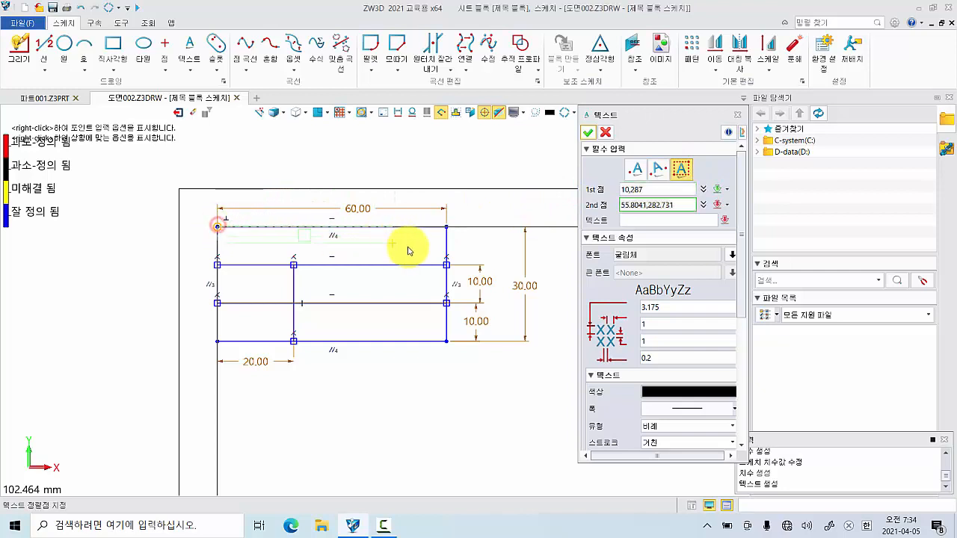
left_click(446, 266)
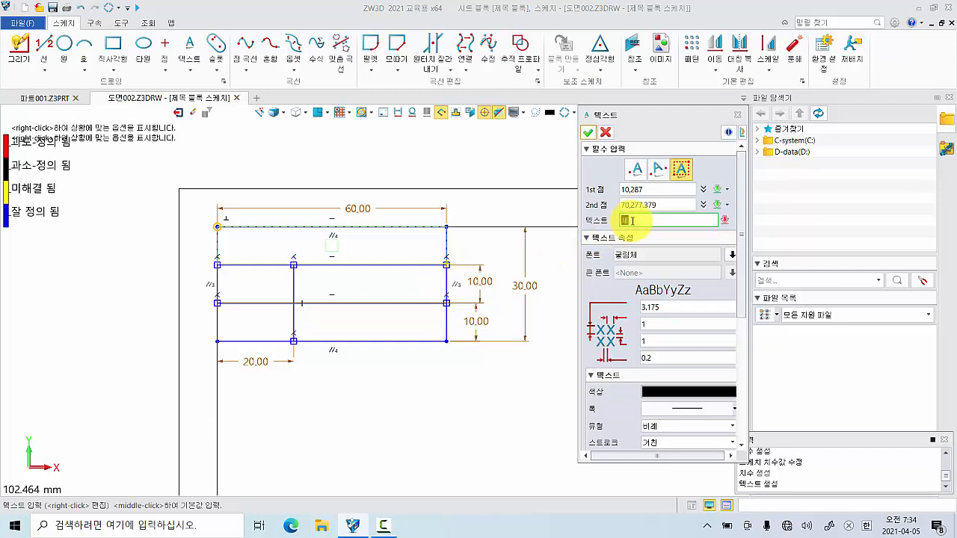
type("생산자동")
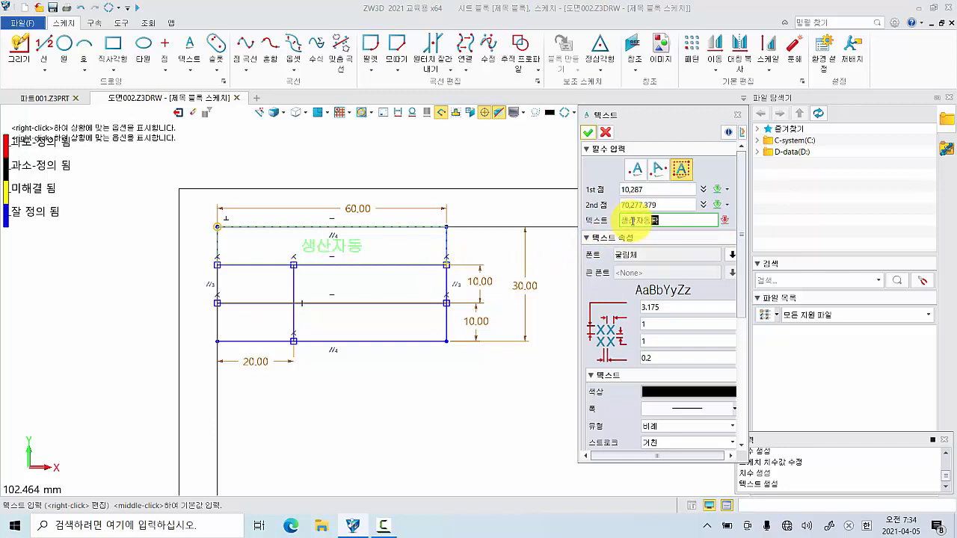
type("화기능사")
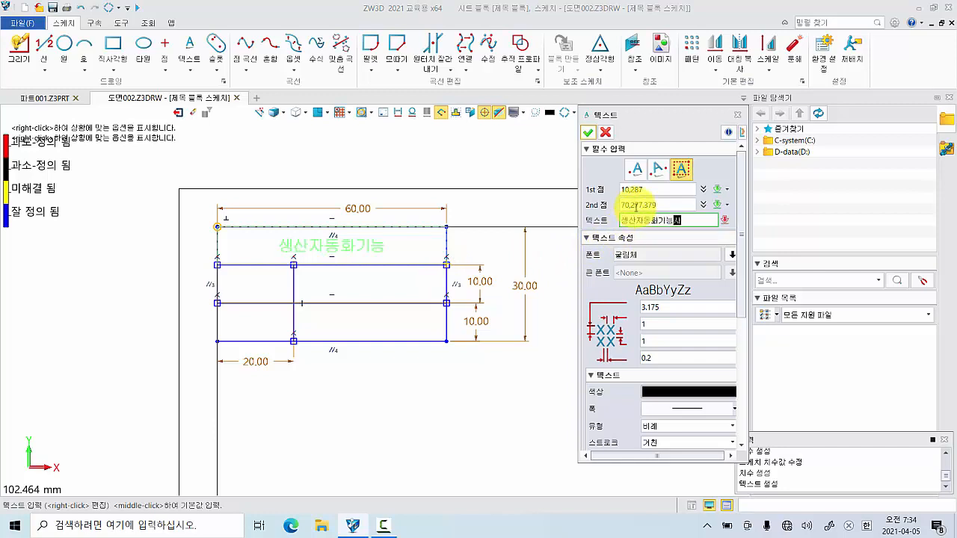
left_click(589, 133)
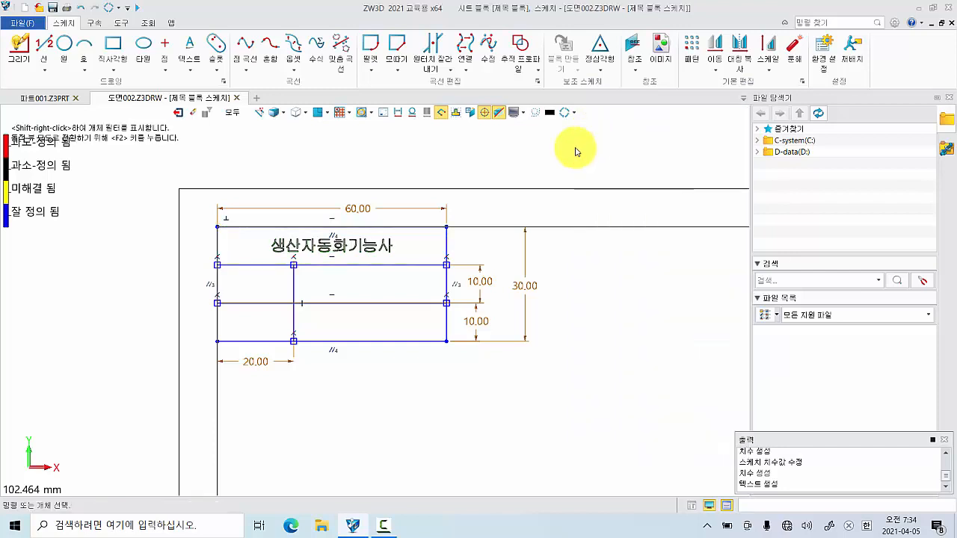
Add the box text "비번호" in the first cell of the corner table's middle row
left_click(190, 47)
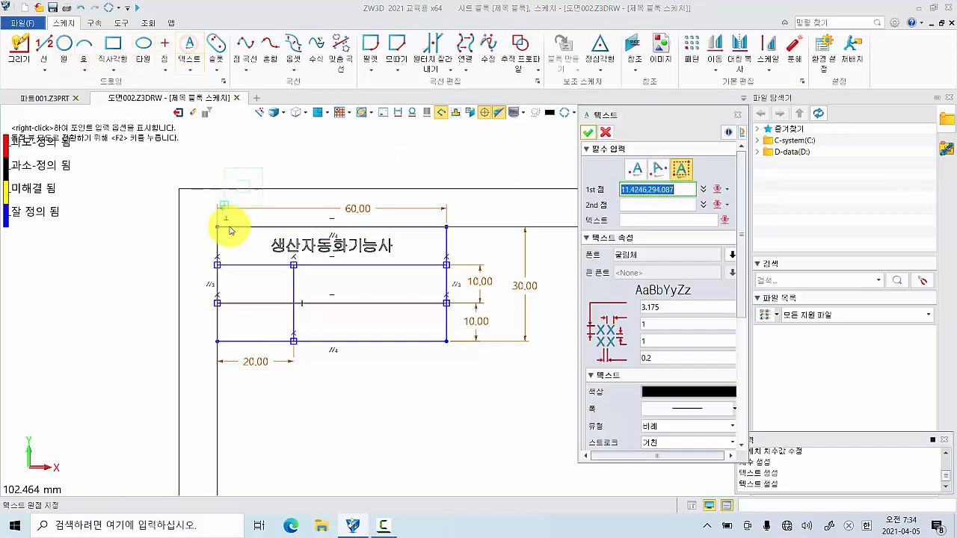
left_click(219, 266)
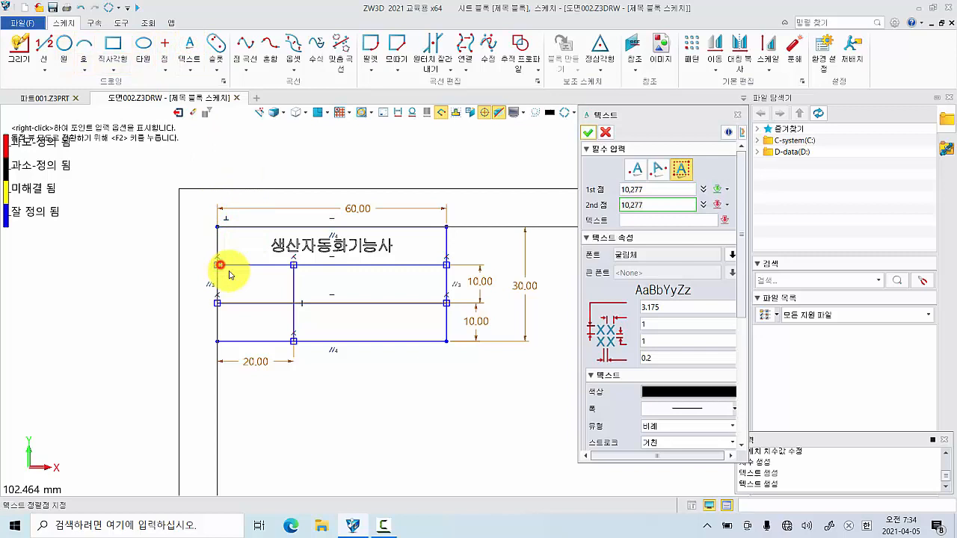
left_click(293, 305)
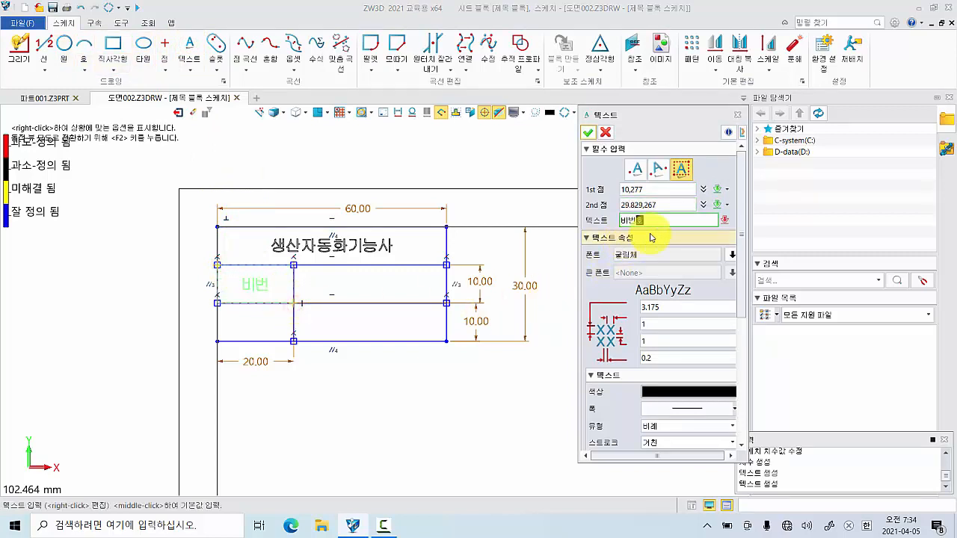
left_click(588, 132)
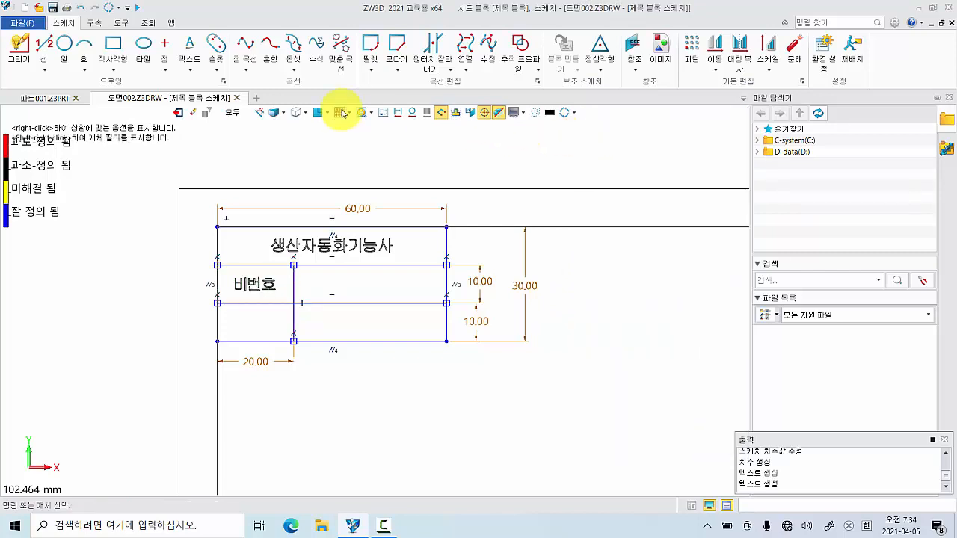
Add the examinee number as box text in the second cell of the corner table's middle row
left_click(190, 45)
left_click(294, 264)
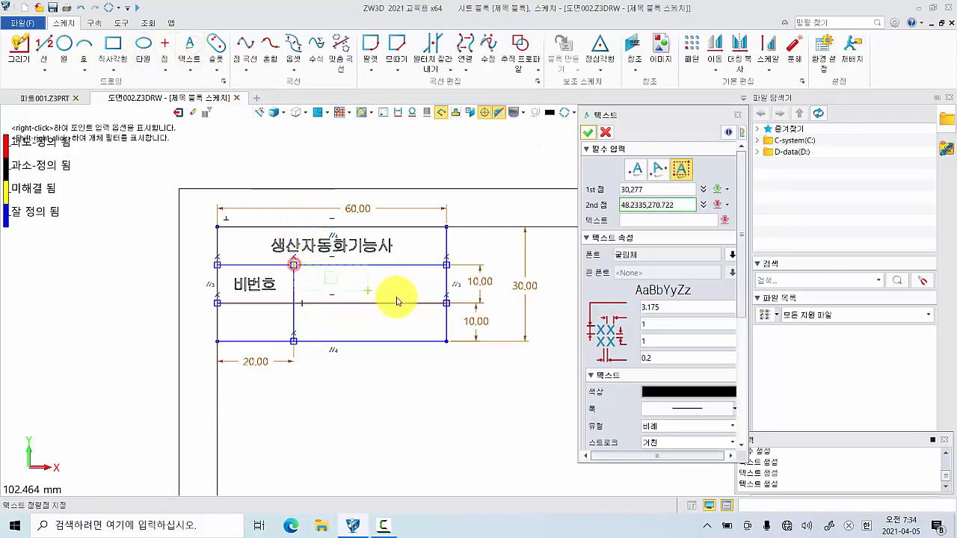
left_click(447, 303)
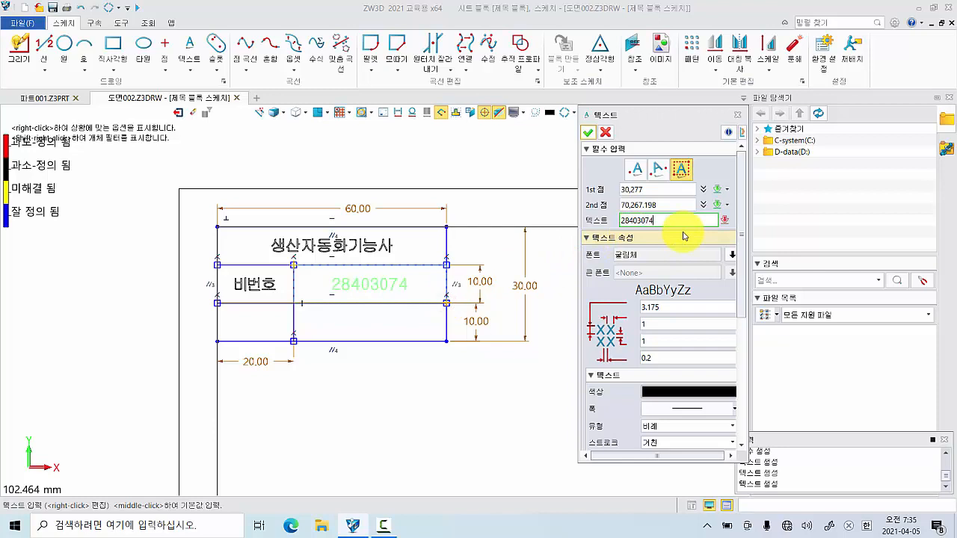
left_click(589, 133)
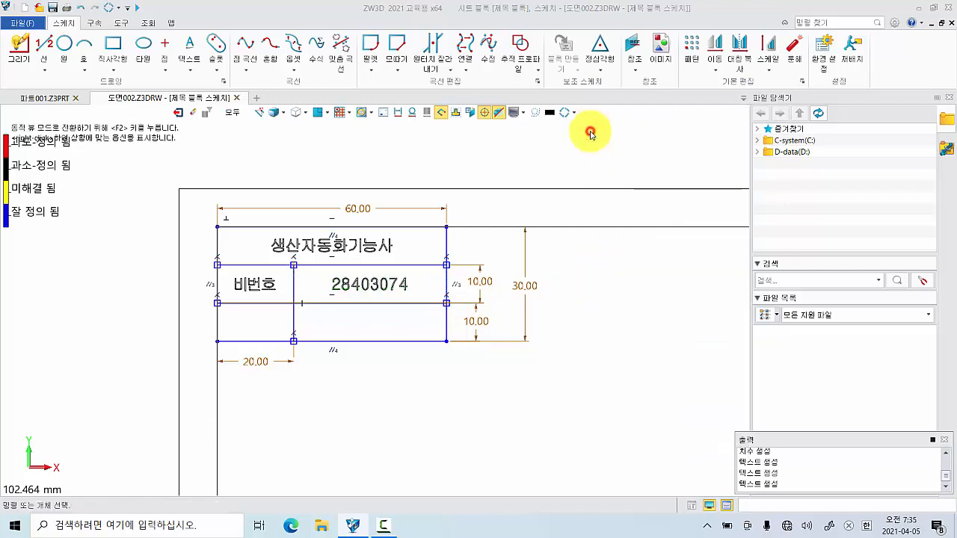
Copy the two middle-row texts to the clipboard, using the lower-left corner of that row as the base point
left_click(190, 47)
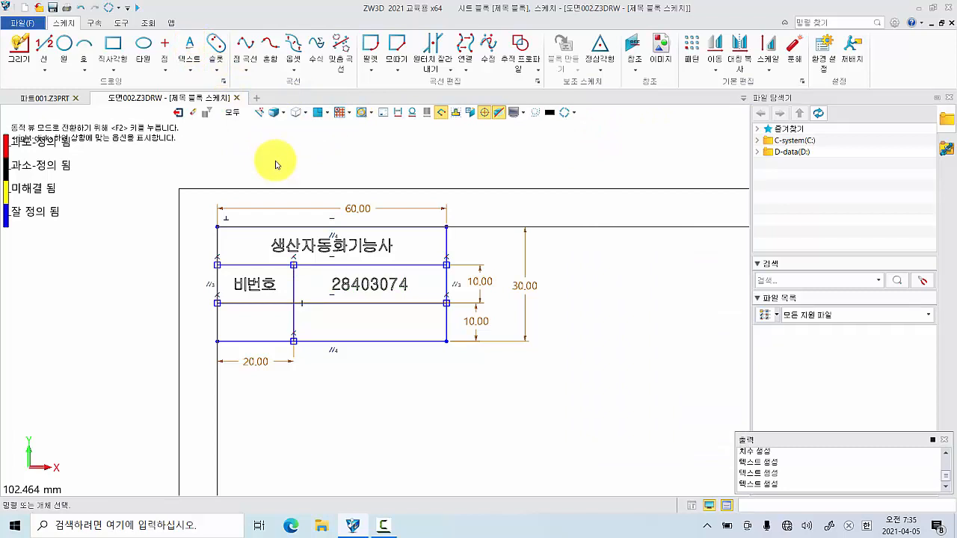
left_click(254, 286)
left_click(338, 283)
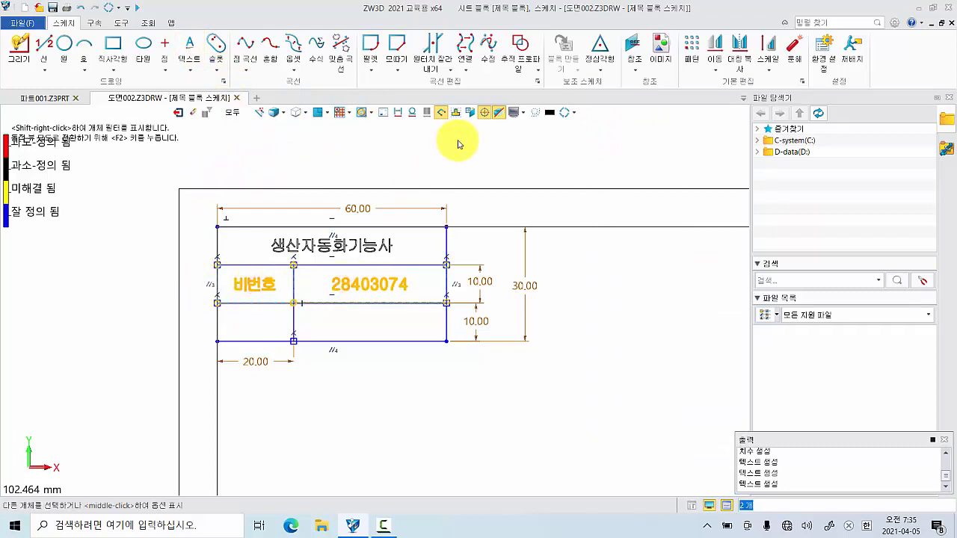
key("ctrl+c")
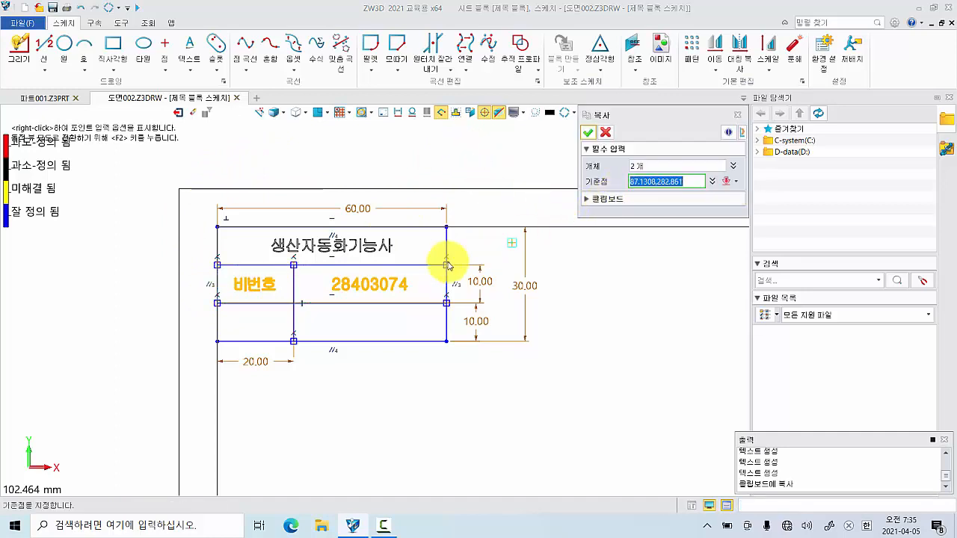
left_click(218, 306)
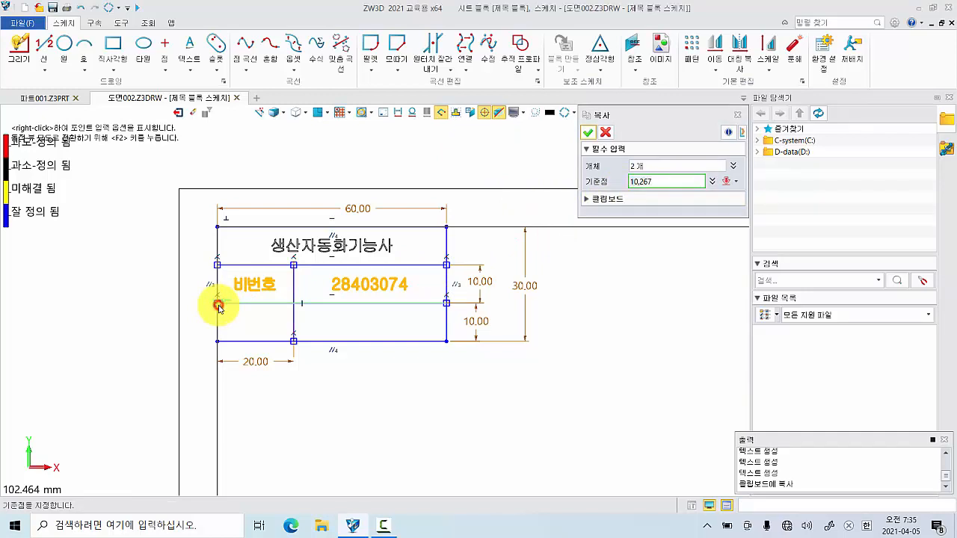
left_click(589, 135)
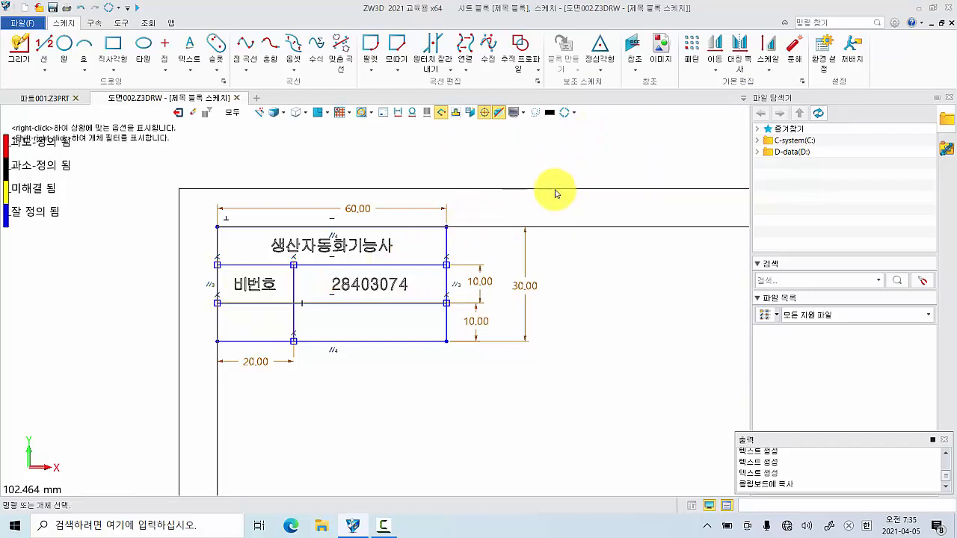
Paste the two copied texts into the corner table's bottom row, placed at the row's lower-left corner
key("ctrl+v")
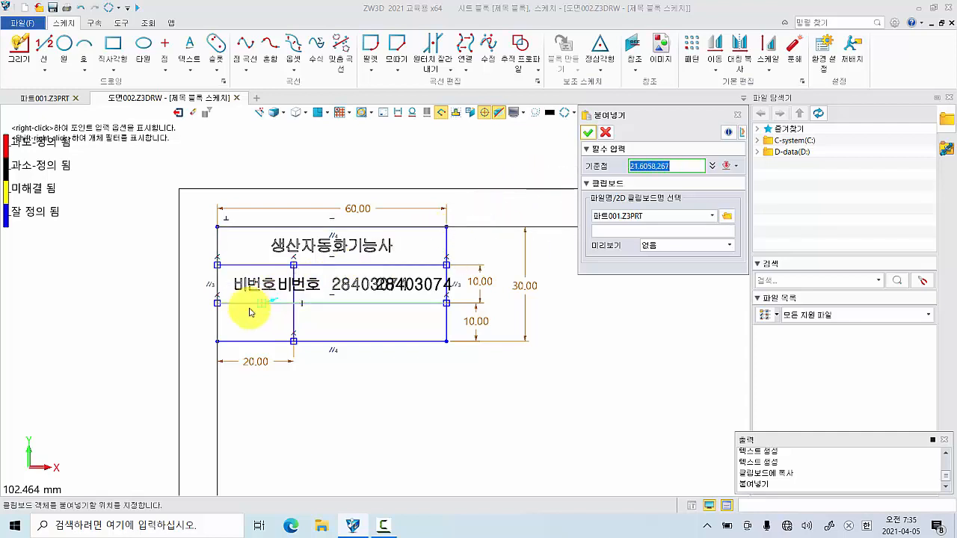
left_click(220, 344)
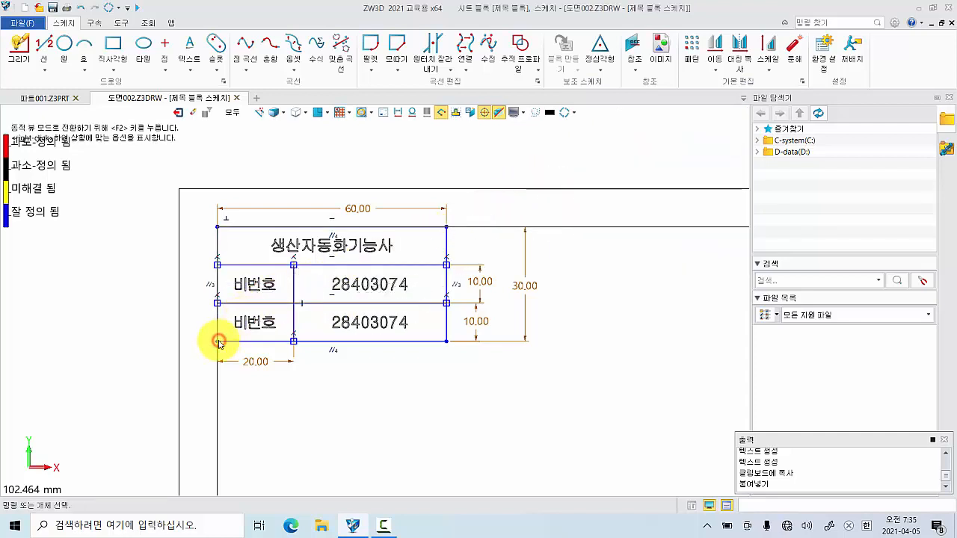
Change the text in the first cell of the corner table's bottom row to "감독확인"
scroll(312, 369, "up", 1)
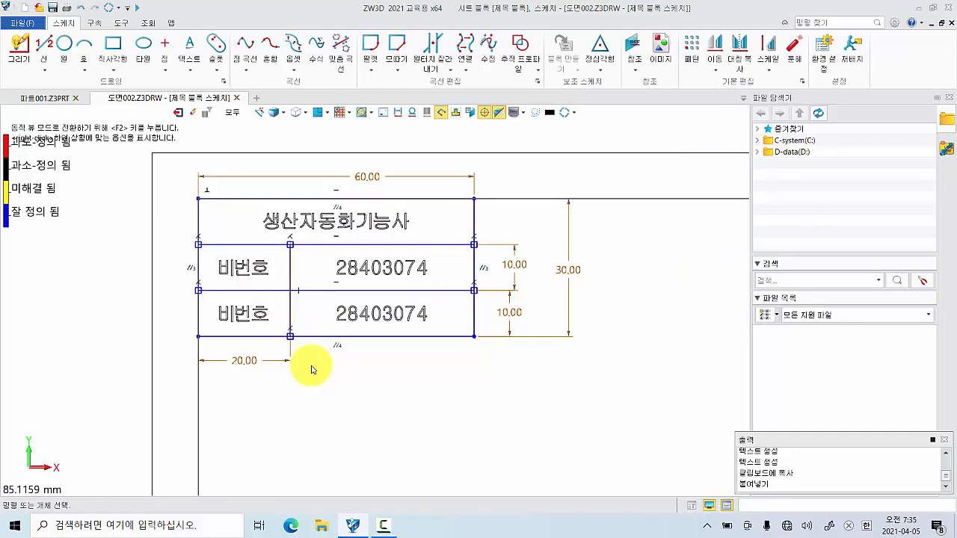
double_click(263, 315)
left_click_drag(367, 251, 304, 254)
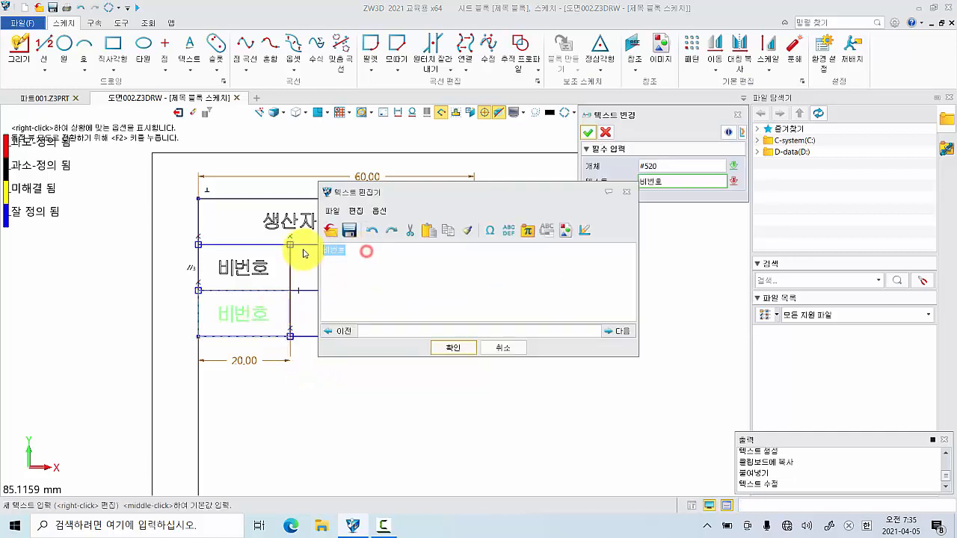
type("버위ㅇ")
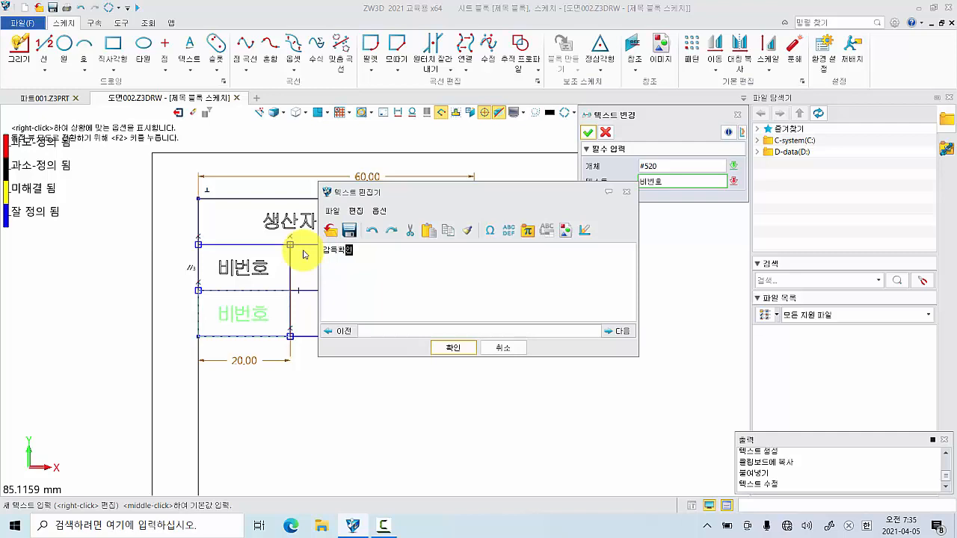
left_click(449, 348)
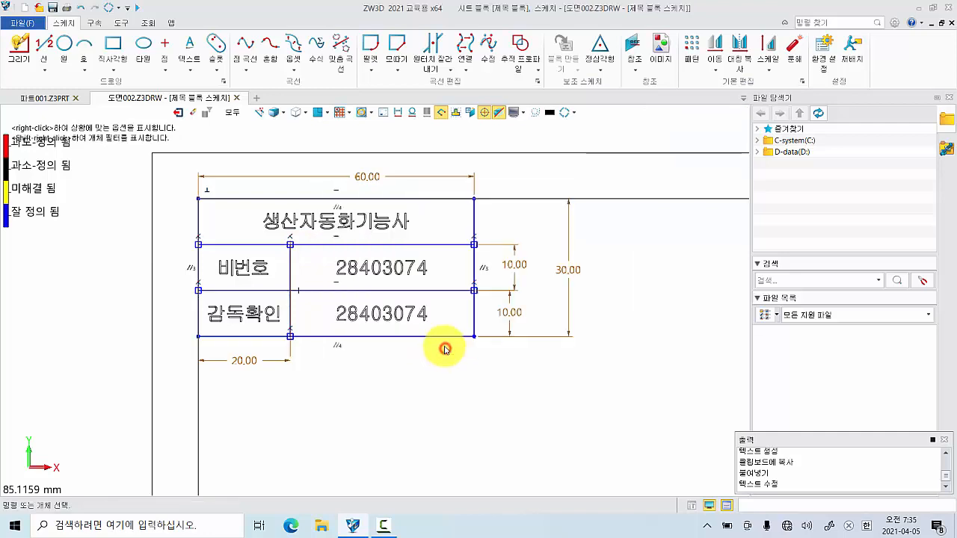
Replace the pasted examinee number in the second cell of the corner table's bottom row with "(인)"
double_click(417, 320)
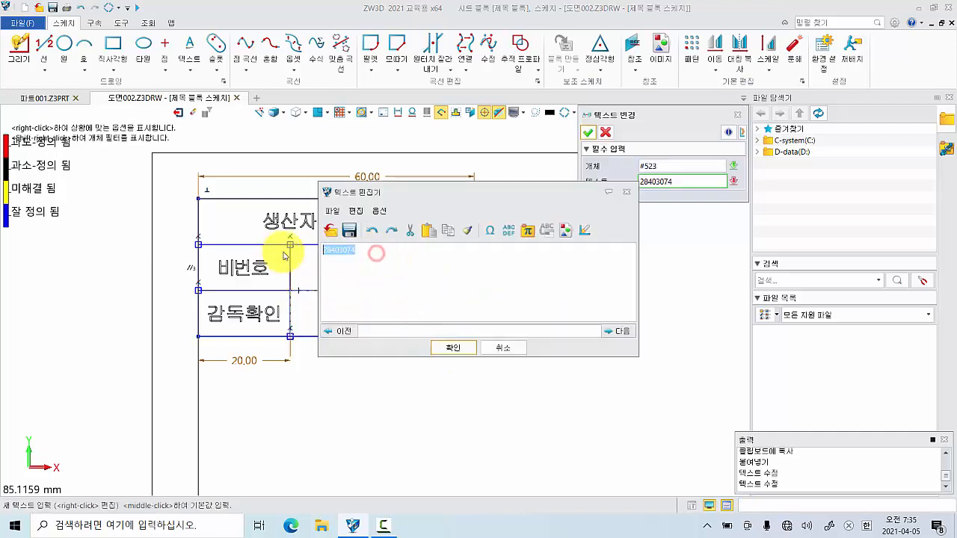
type("(인)")
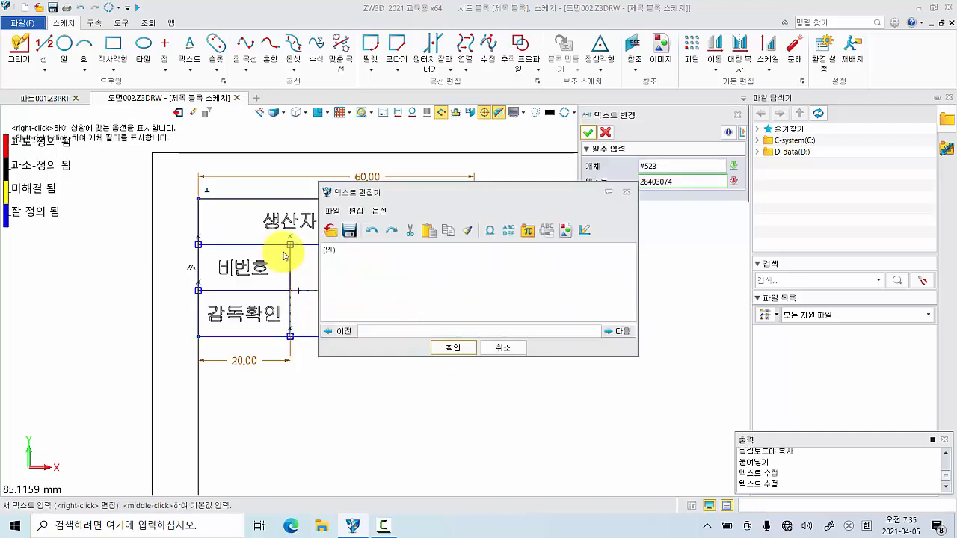
left_click(451, 349)
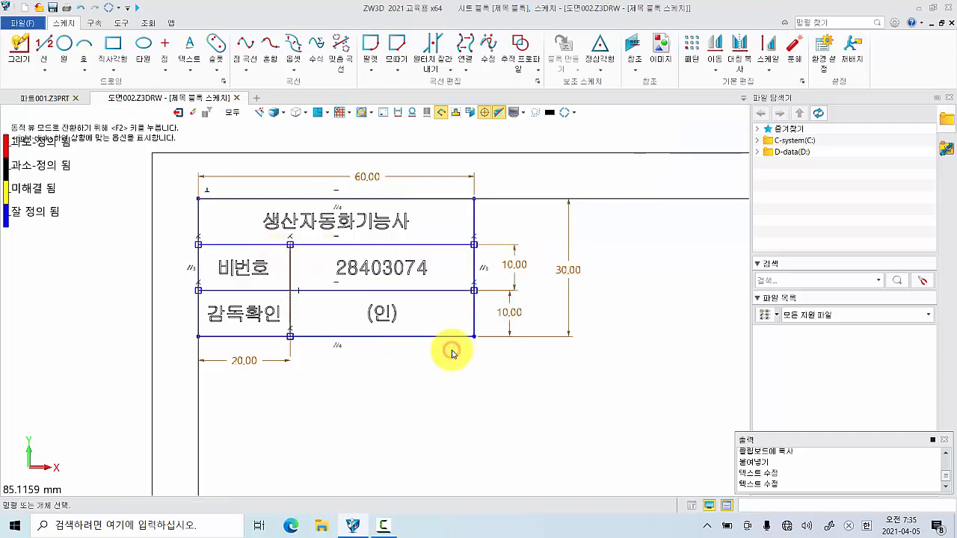
Exit the title block sketch and check the corner table and the title block on the drawing sheet
scroll(452, 353, "down", 6)
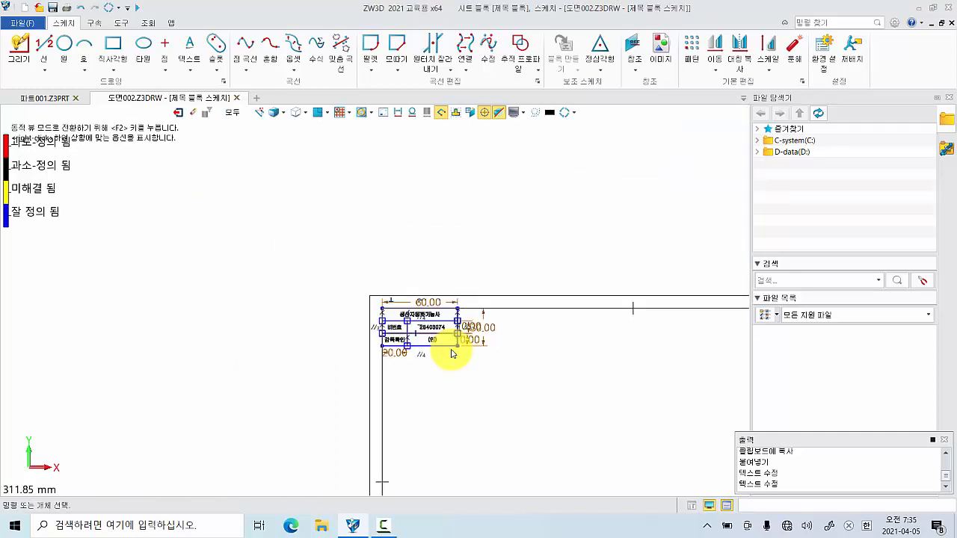
scroll(451, 353, "down", 5)
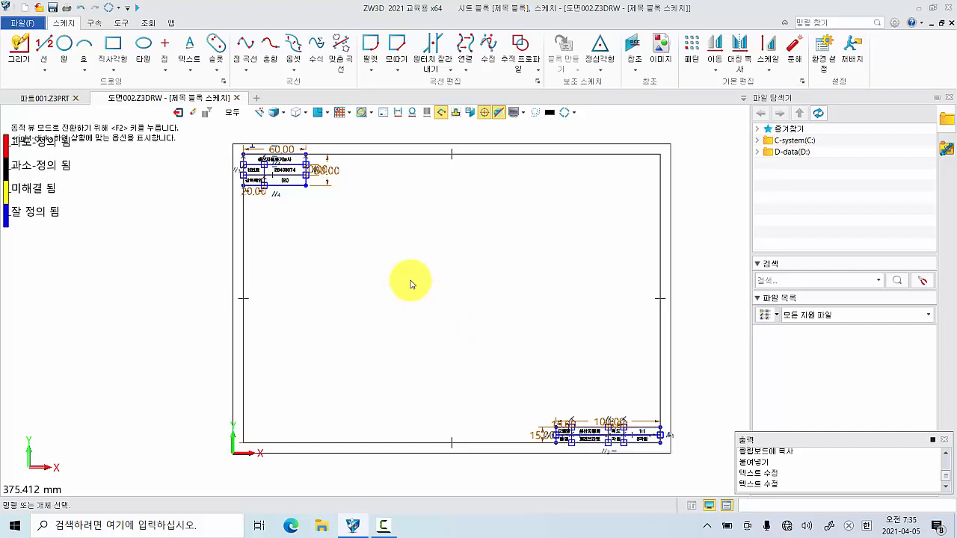
right_click(409, 281)
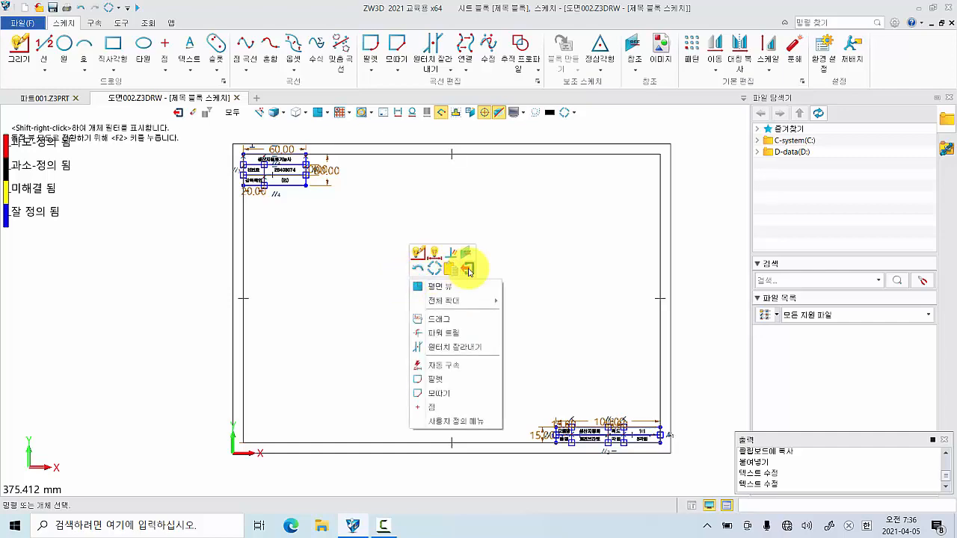
left_click(468, 271)
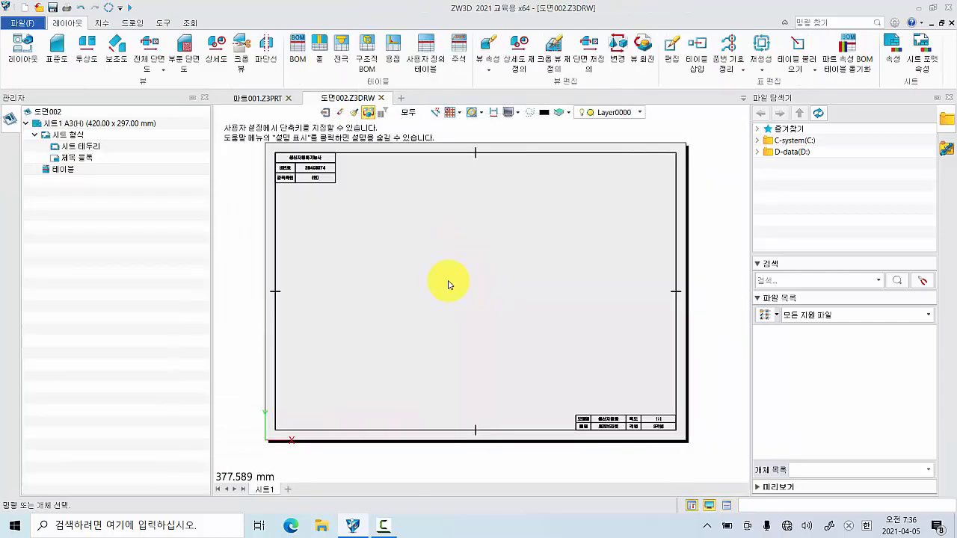
scroll(316, 196, "up", 3)
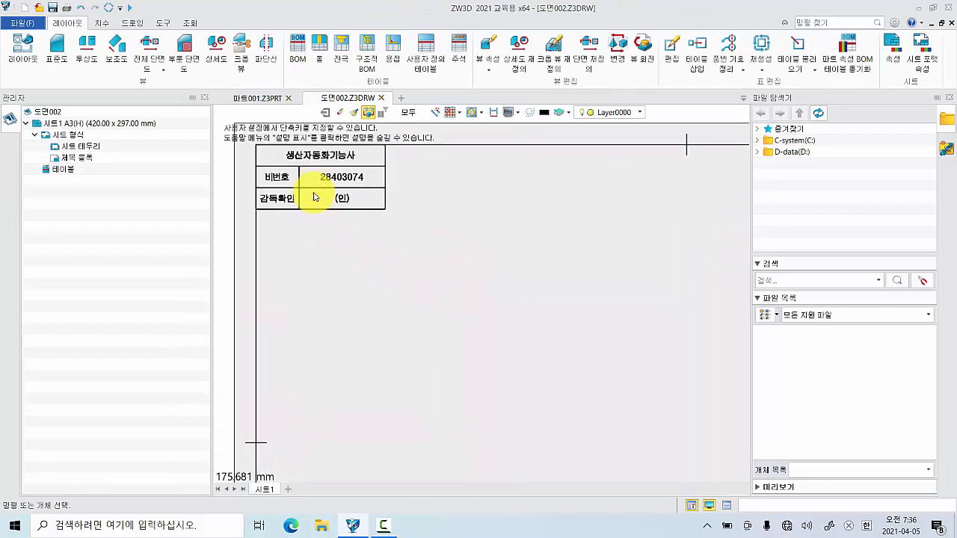
scroll(314, 196, "down", 1)
scroll(314, 195, "down", 2)
scroll(641, 443, "up", 4)
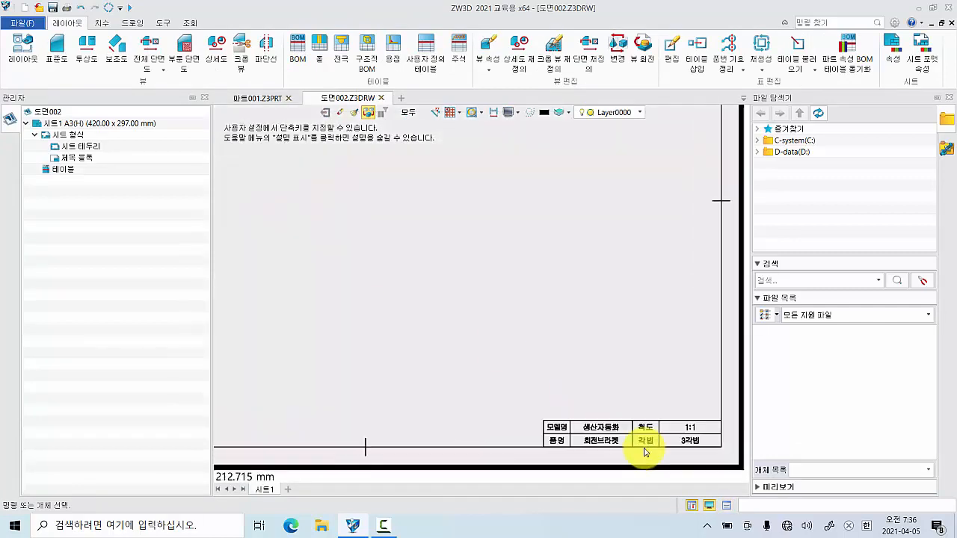
scroll(645, 452, "down", 3)
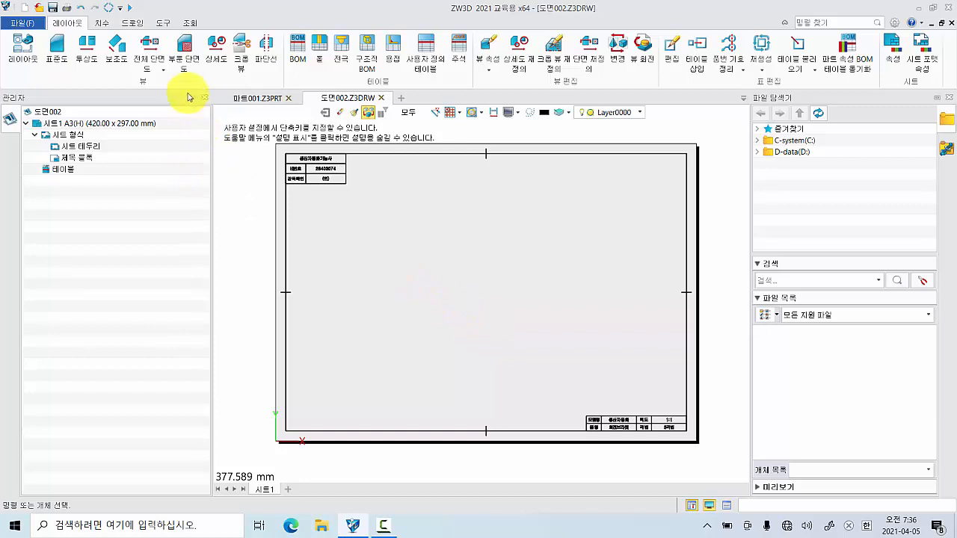
In the style manager, enable the trailing zero option (뒷자리 0) and forced dimension line display (치수선 강제 표시) for all active dimension styles
left_click(163, 24)
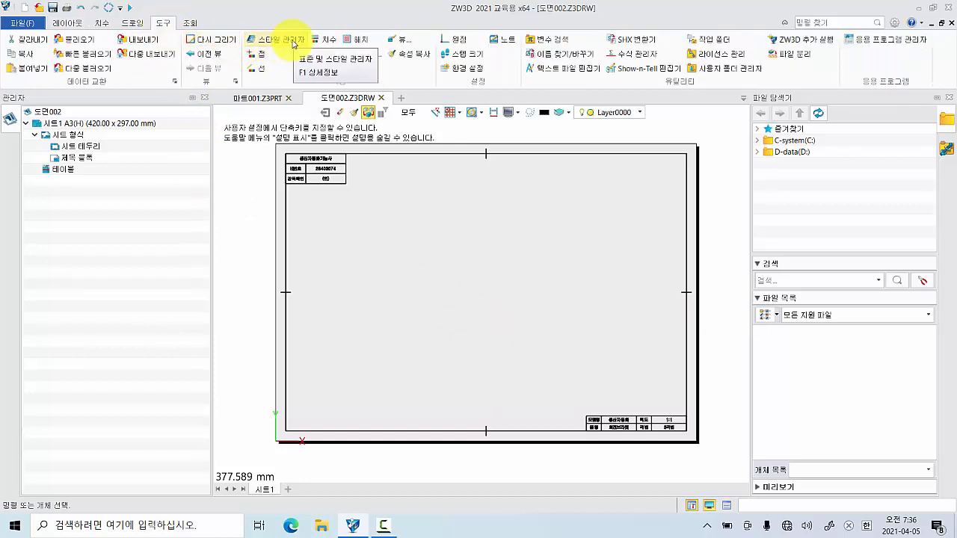
left_click(293, 44)
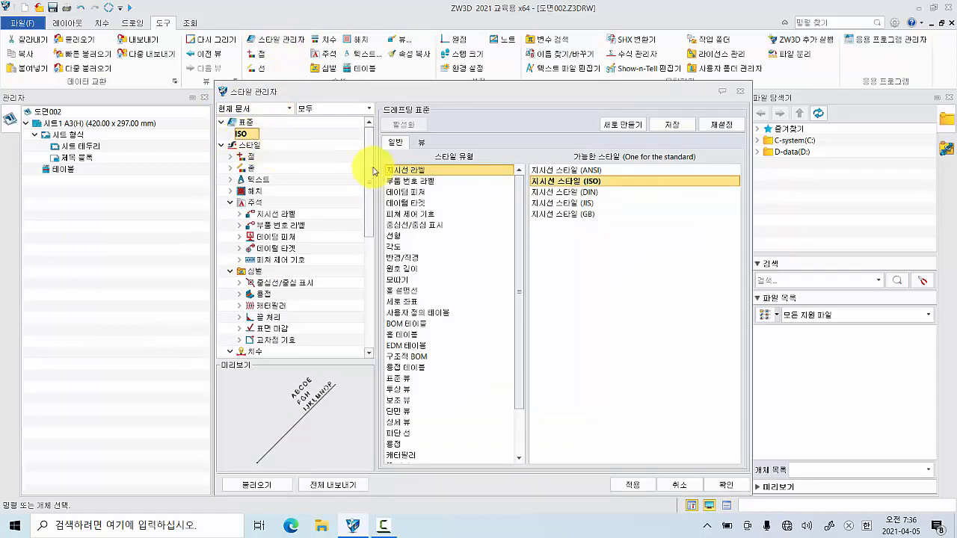
left_click_drag(367, 167, 325, 224)
left_click(259, 193)
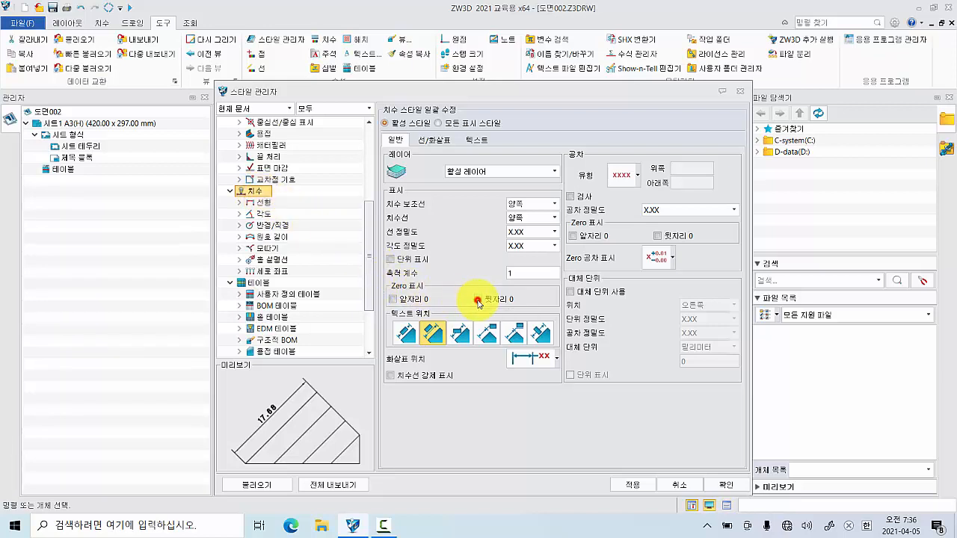
left_click(479, 300)
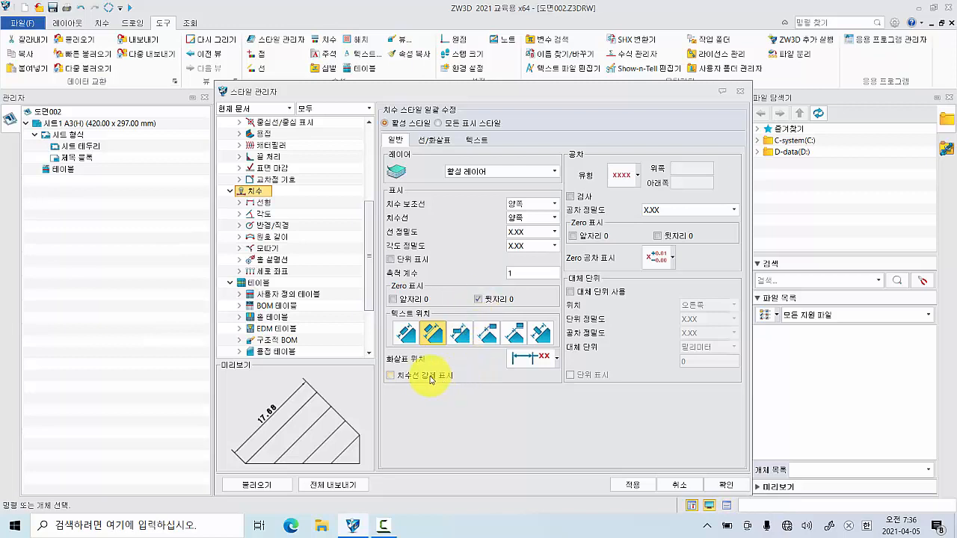
left_click(391, 376)
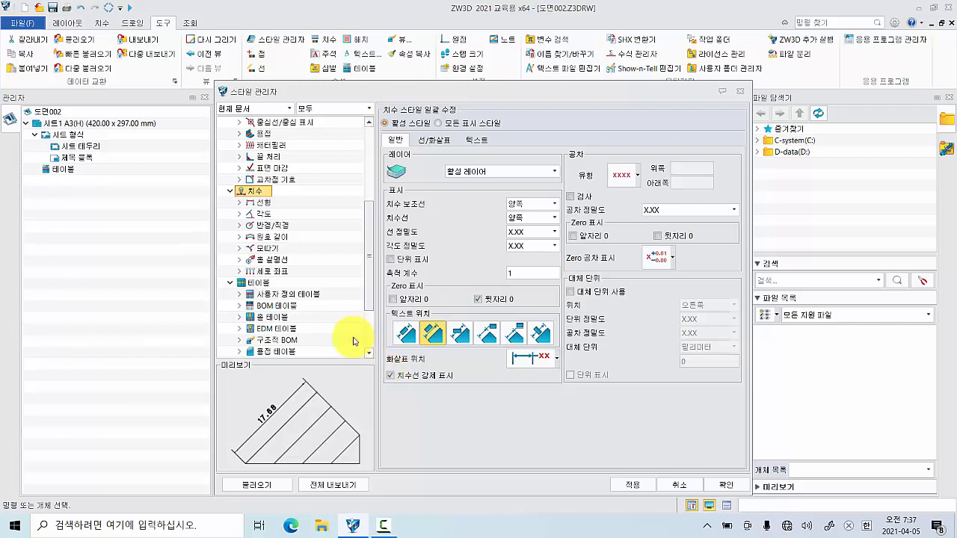
Check the linear dimension style, set the radius/diameter style's text position to above the line, and apply the style changes
double_click(263, 205)
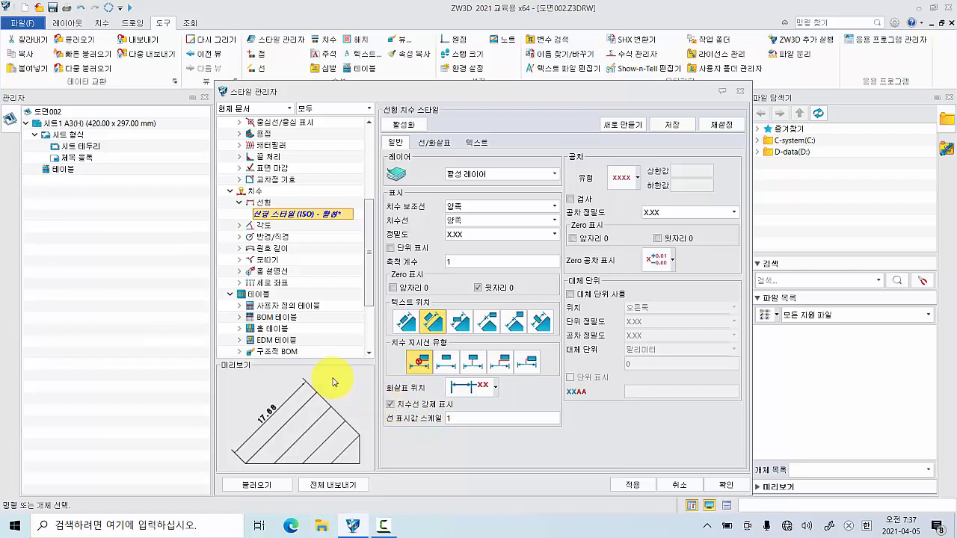
left_click(263, 237)
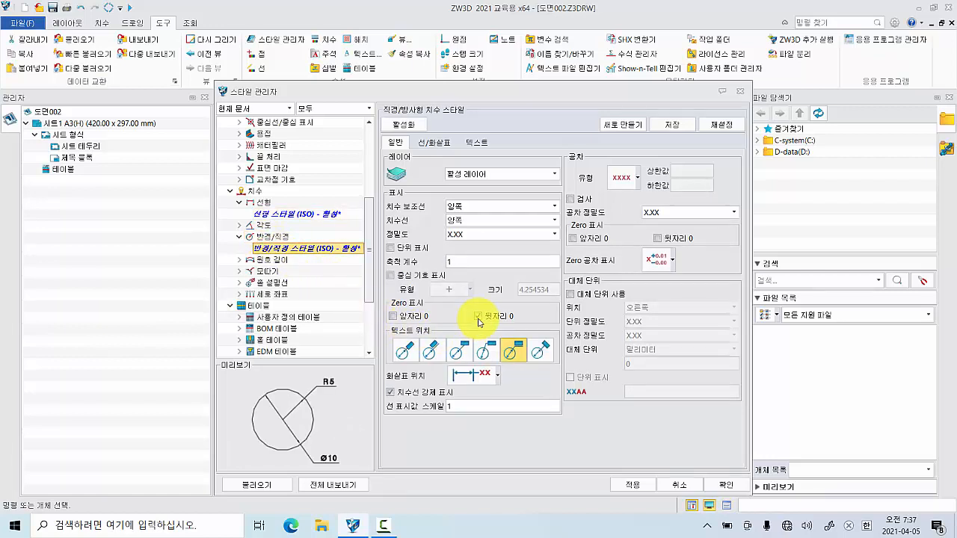
left_click(433, 356)
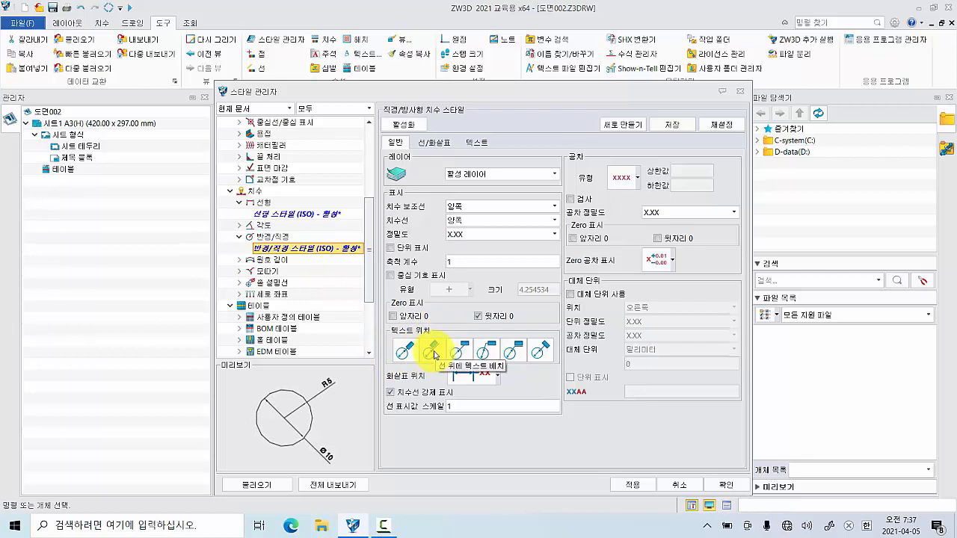
left_click(626, 487)
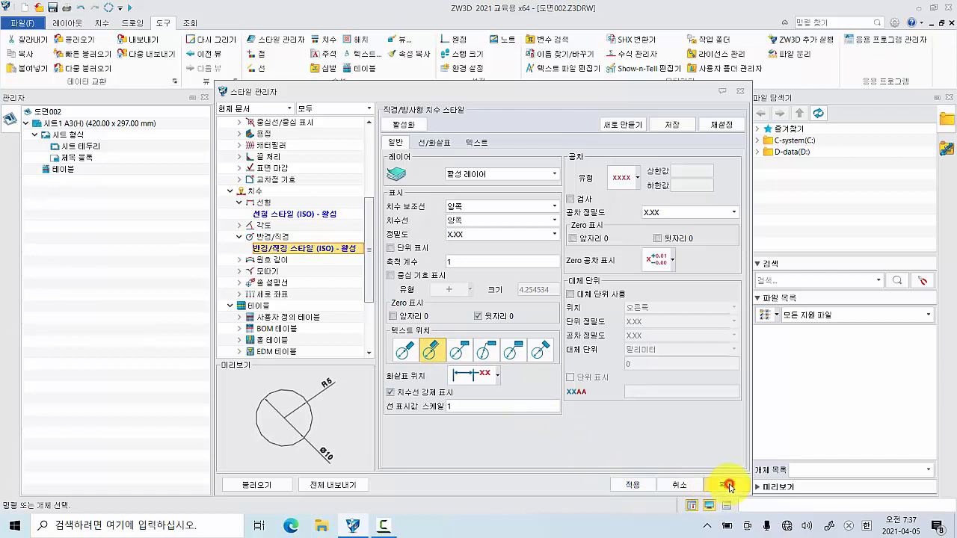
left_click(728, 485)
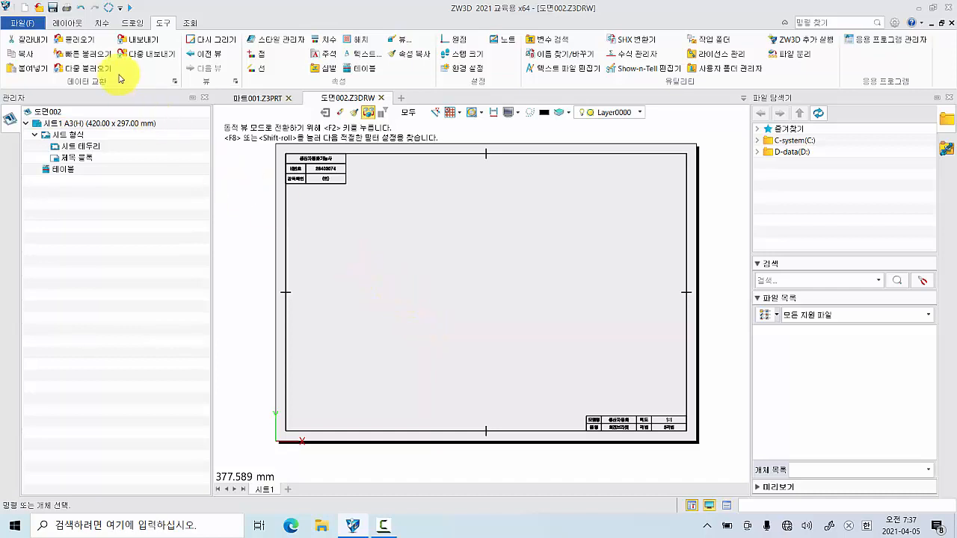
left_click(73, 26)
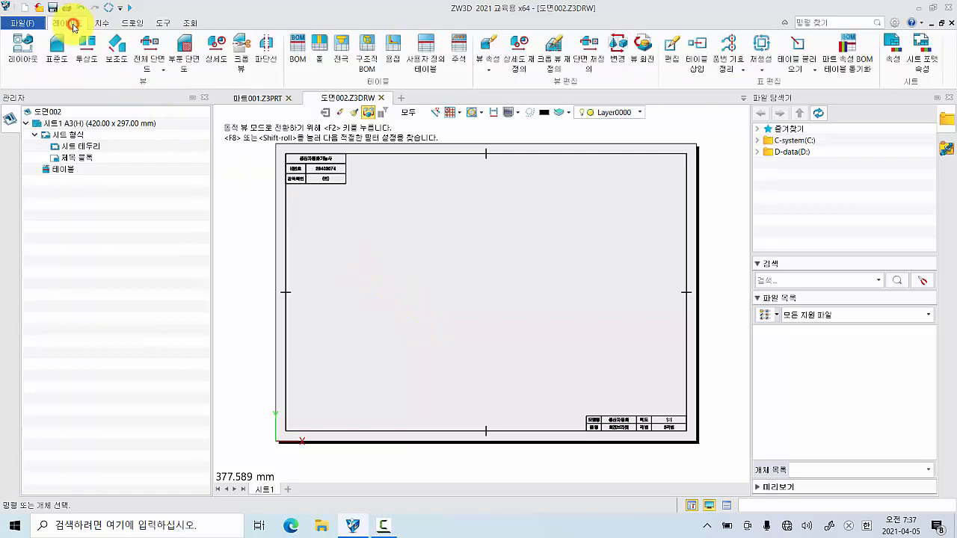
left_click(60, 63)
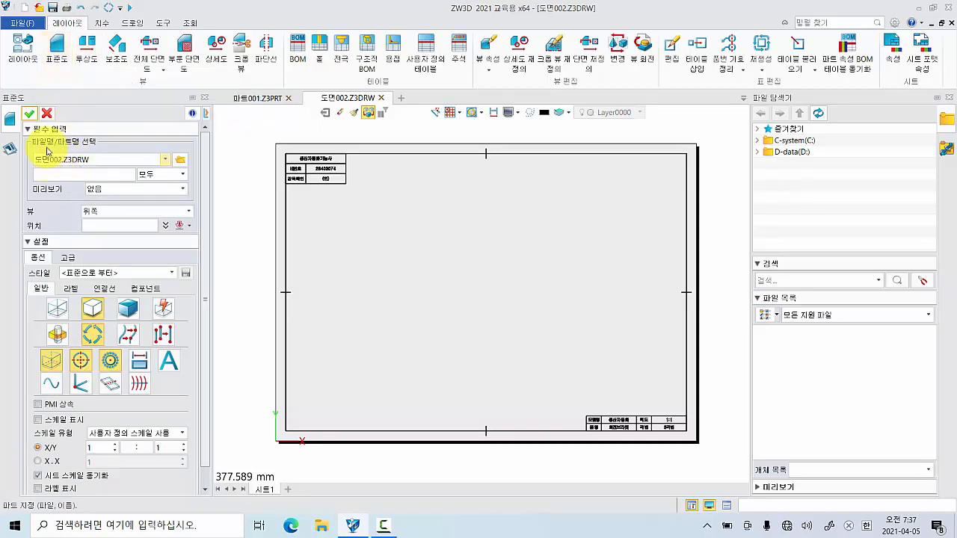
left_click(255, 98)
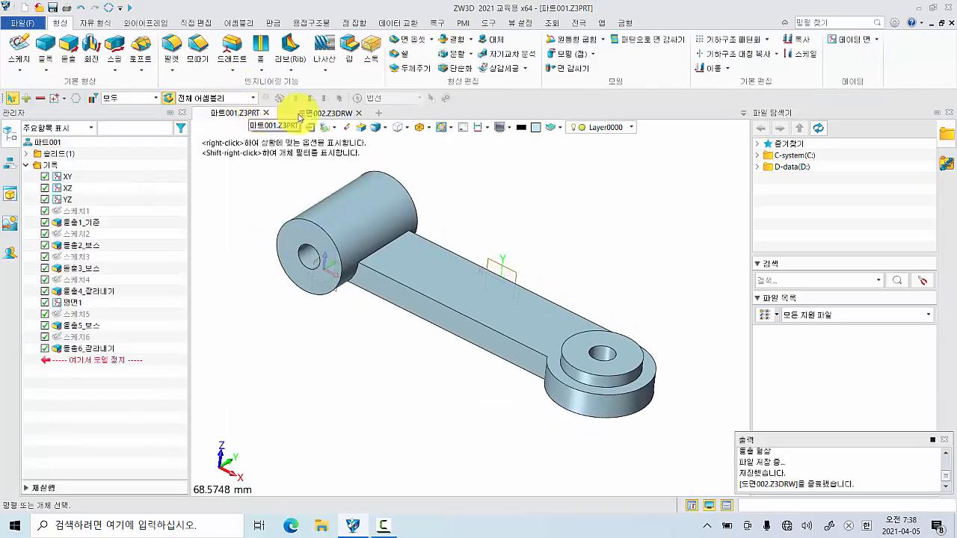
left_click(327, 114)
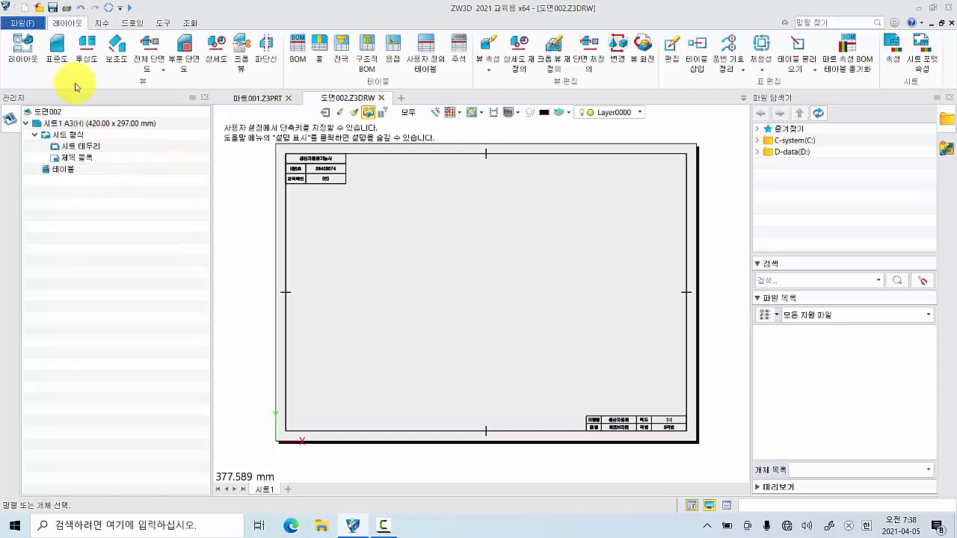
Start a standard view and load 파트001.Z3PRT as its source part
left_click(57, 49)
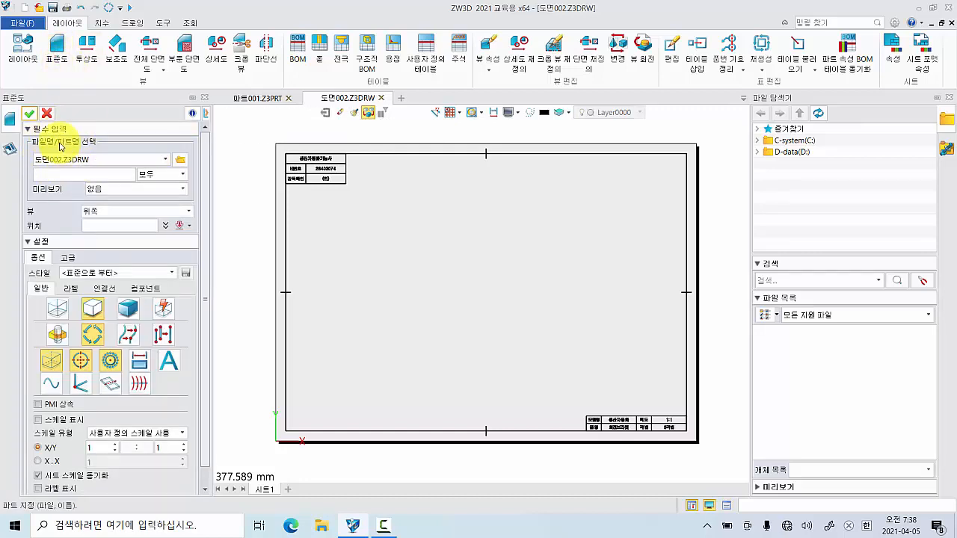
left_click(180, 163)
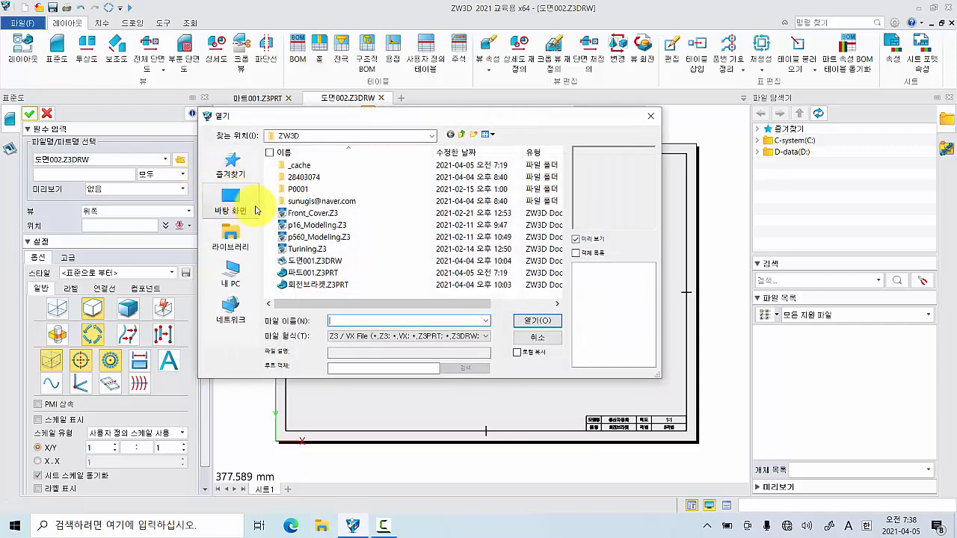
left_click(309, 275)
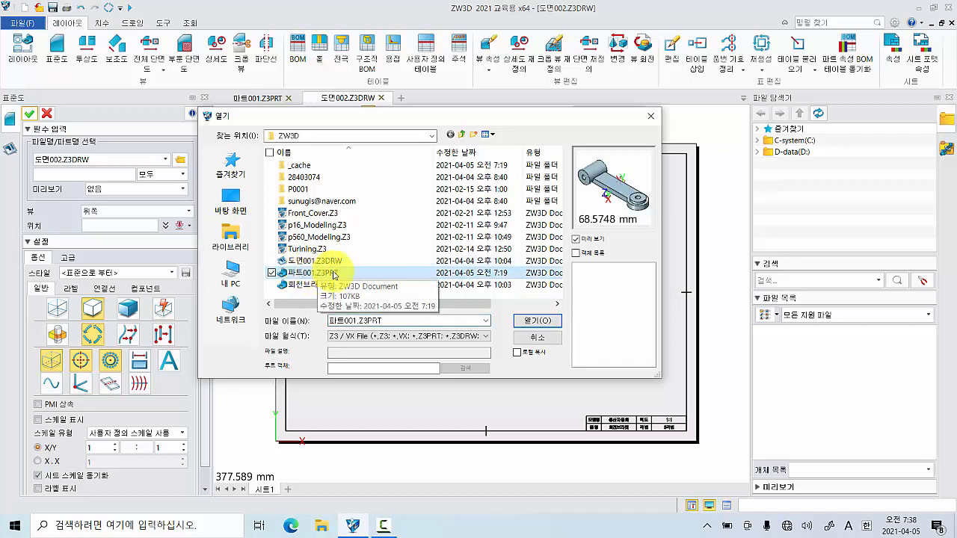
left_click(536, 323)
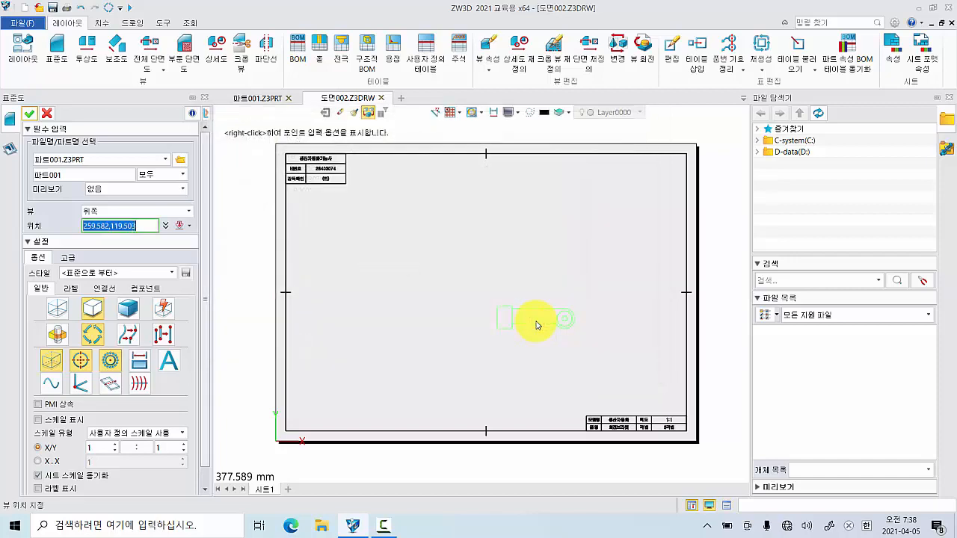
scroll(388, 294, "up", 4)
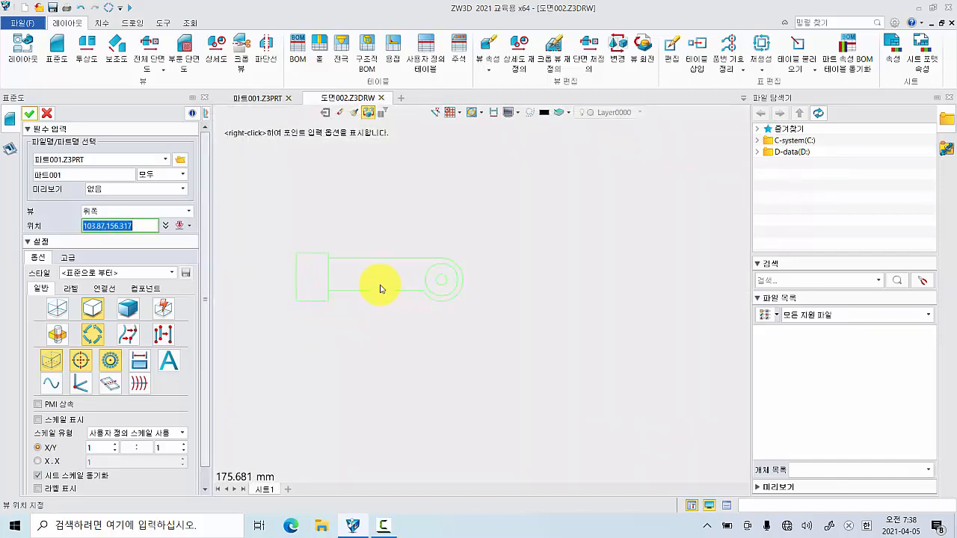
scroll(379, 289, "down", 3)
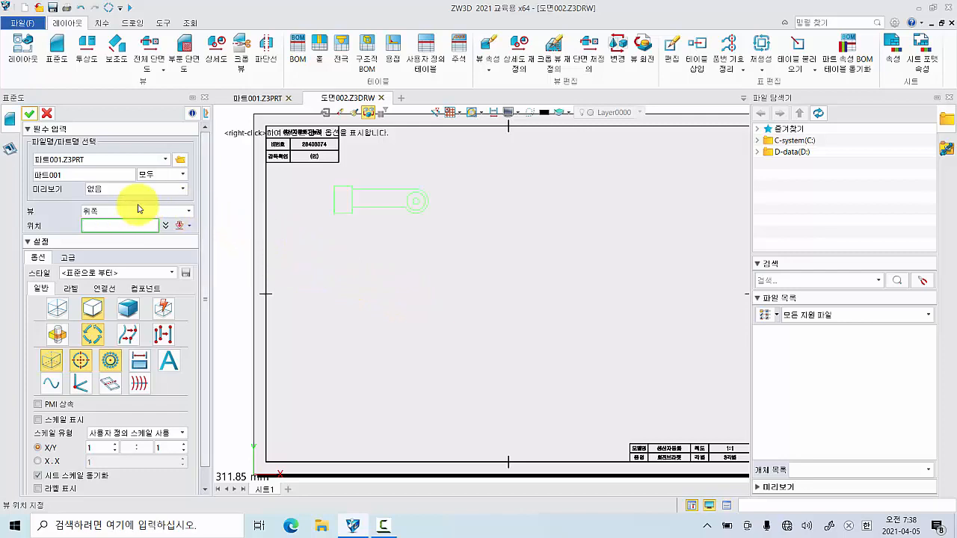
Set the standard view to the front orientation (앞쪽) and place it in the lower-left area of the sheet at about 147, 99
left_click(187, 211)
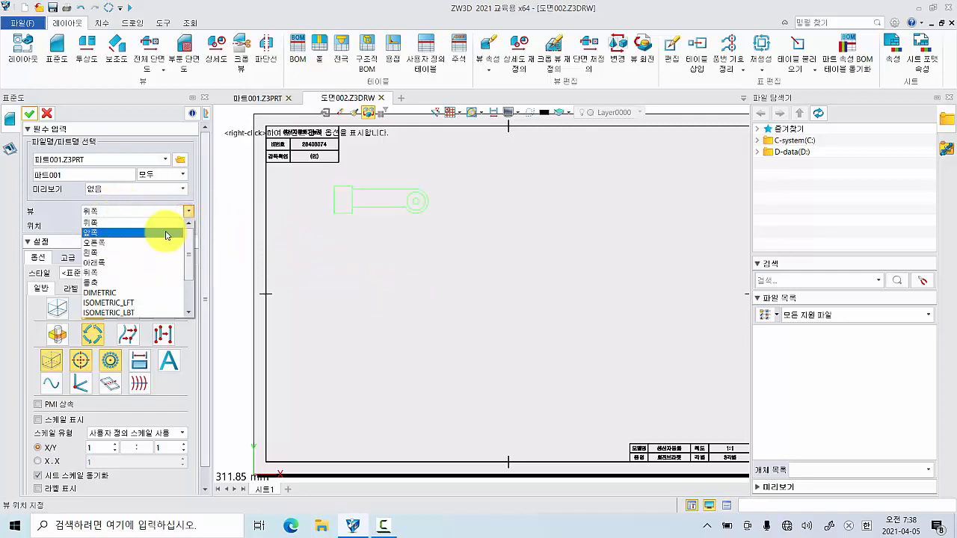
left_click(86, 233)
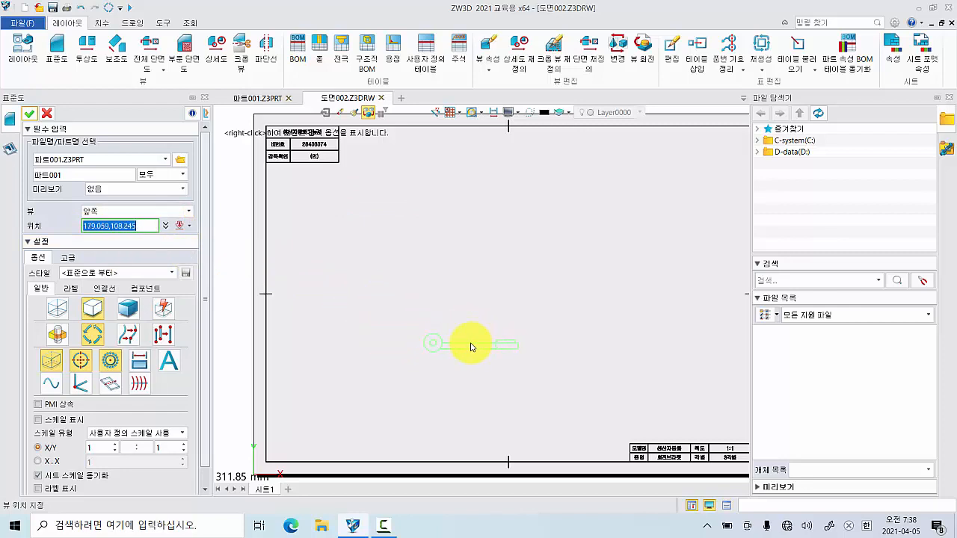
left_click(190, 212)
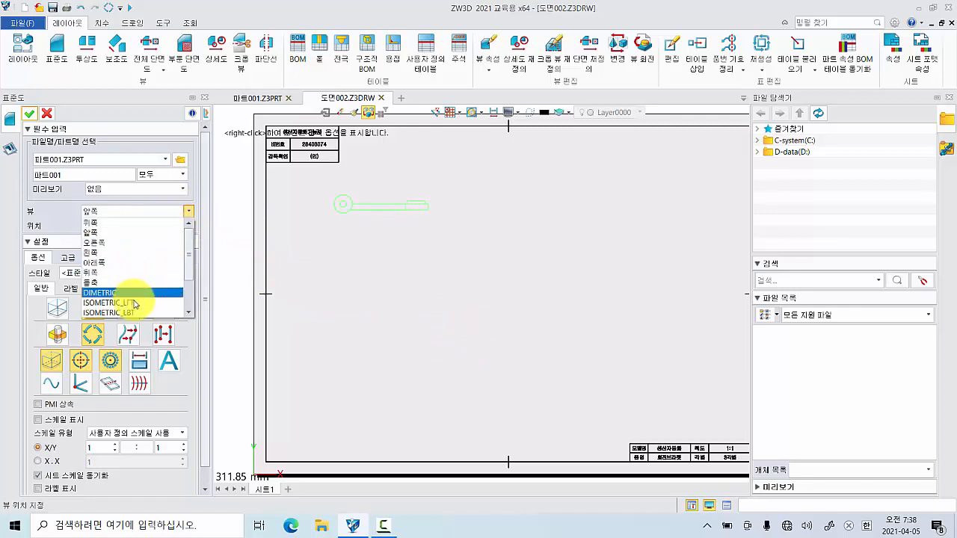
left_click(111, 235)
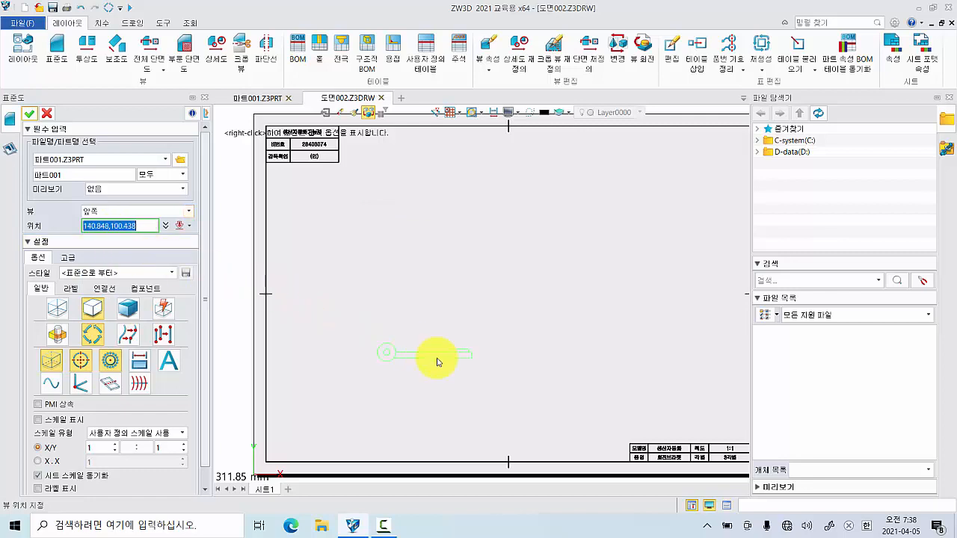
scroll(446, 364, "down", 1)
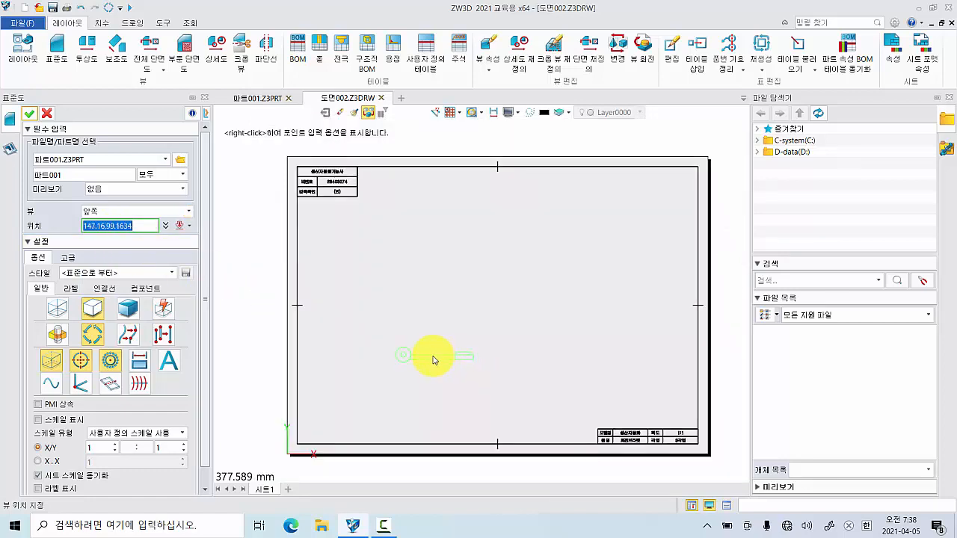
left_click(432, 360)
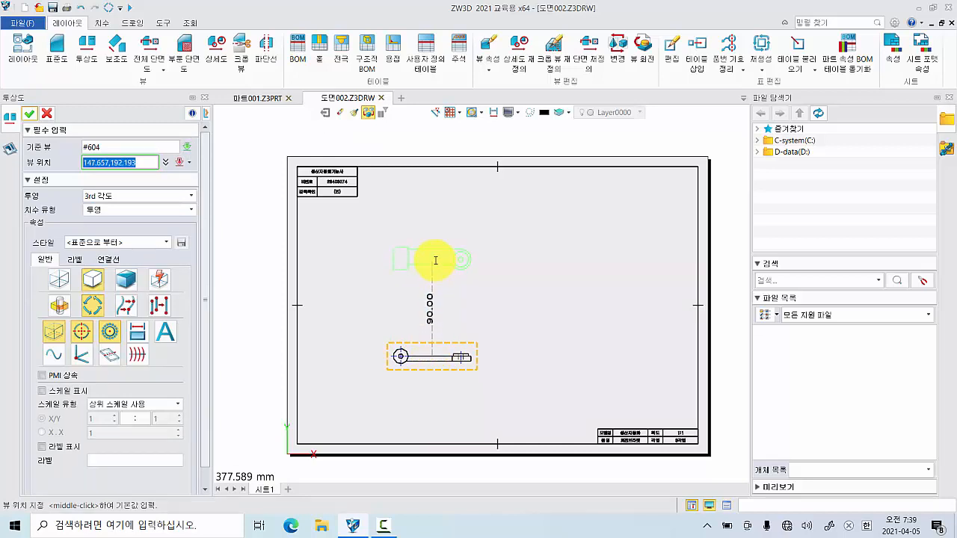
Project a top view above the front view and a right side view beside it, using third-angle projection
left_click(429, 257)
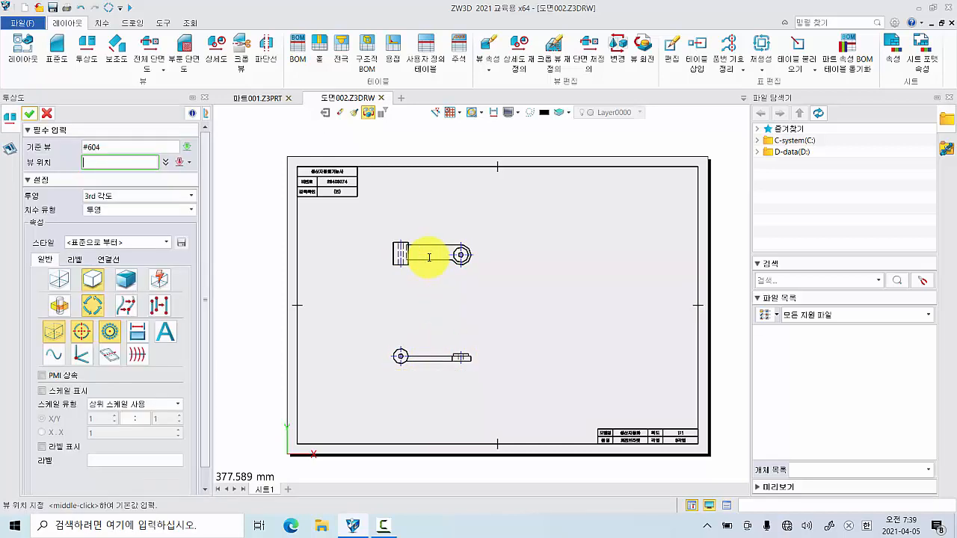
left_click(584, 358)
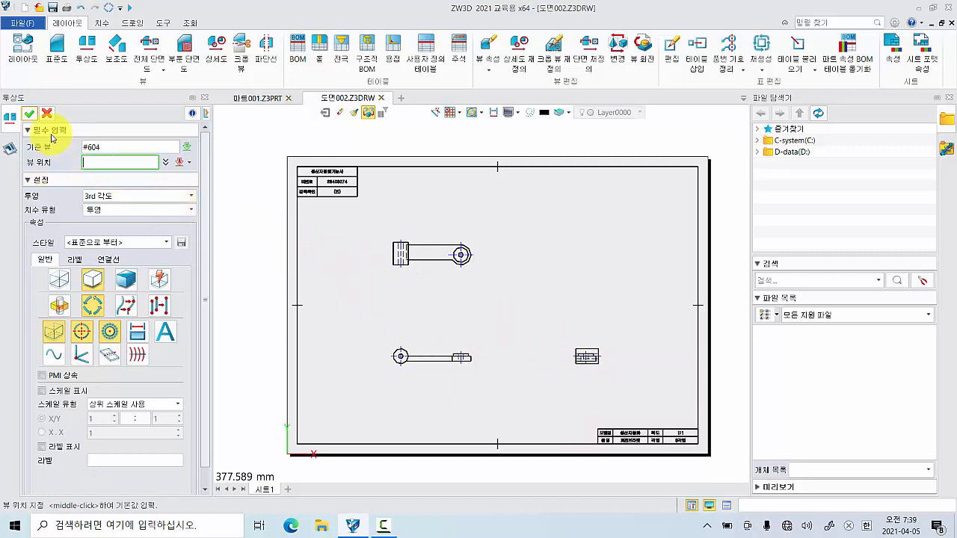
left_click(32, 117)
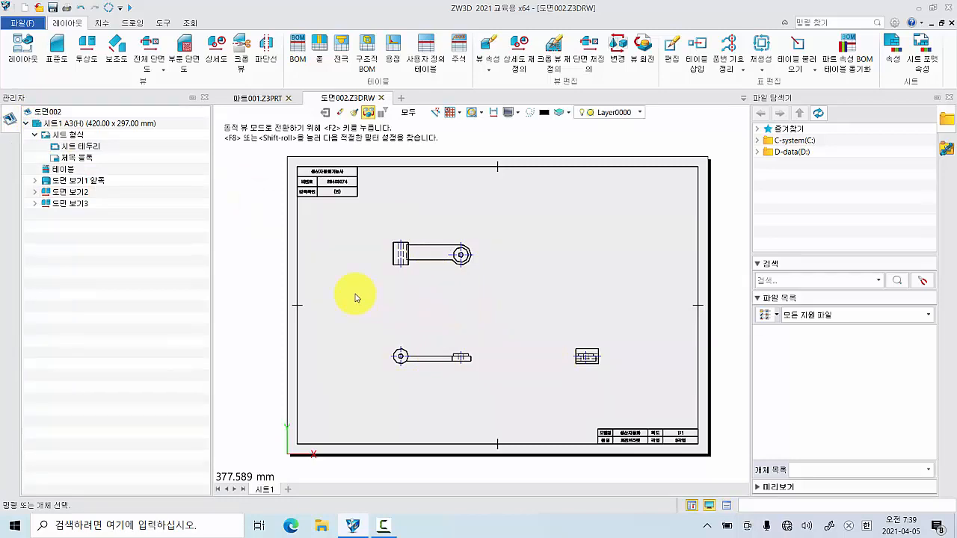
Insert an isometric (등축) standard view of 파트001 above the side view and finish without projecting further views from it
left_click(61, 60)
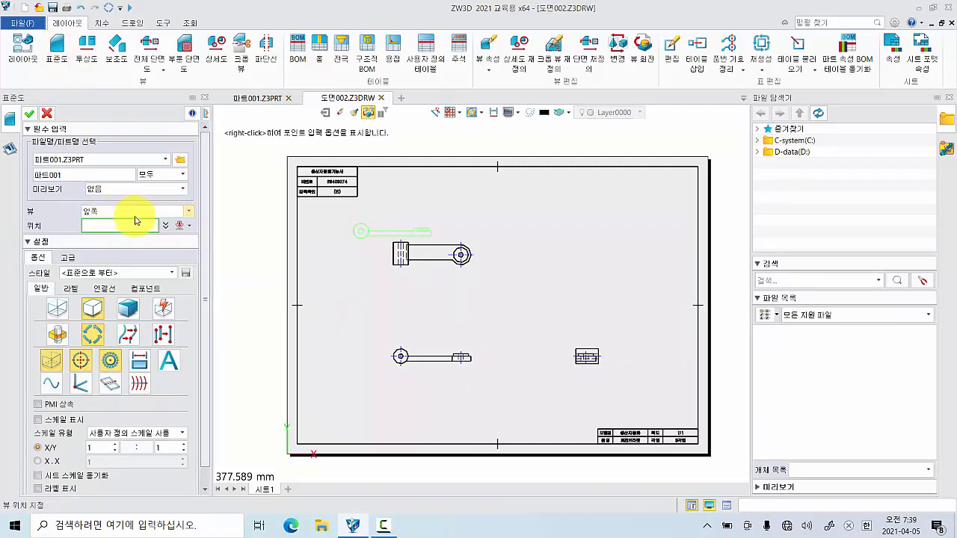
left_click(187, 212)
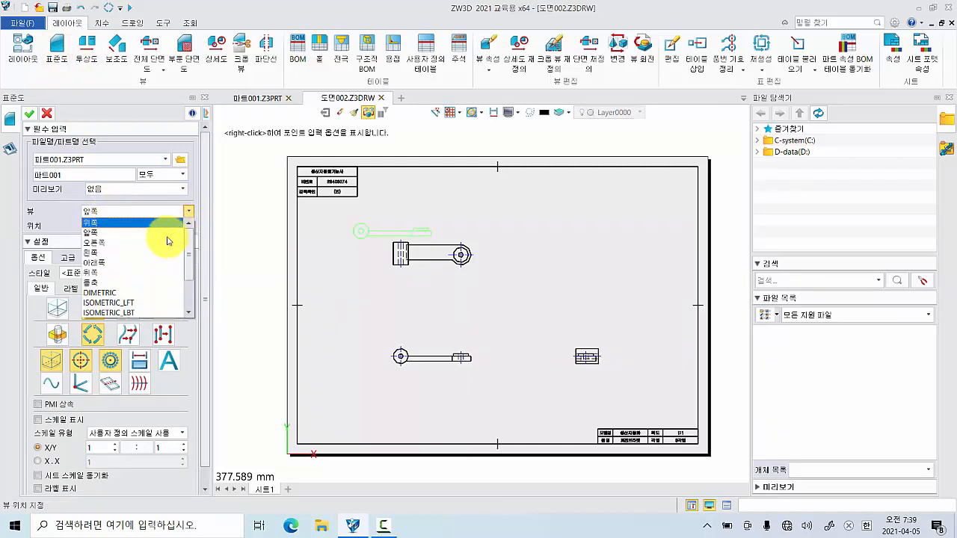
left_click(132, 283)
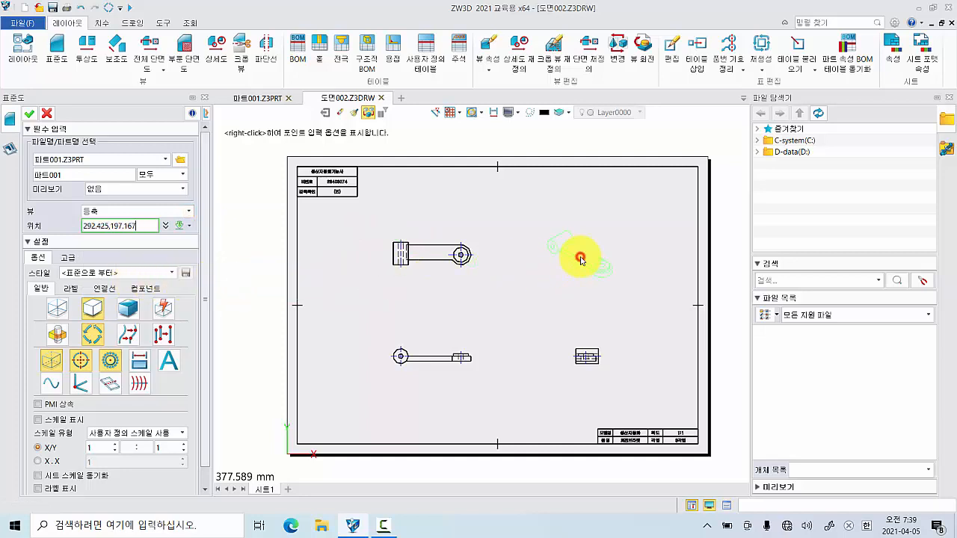
left_click(576, 258)
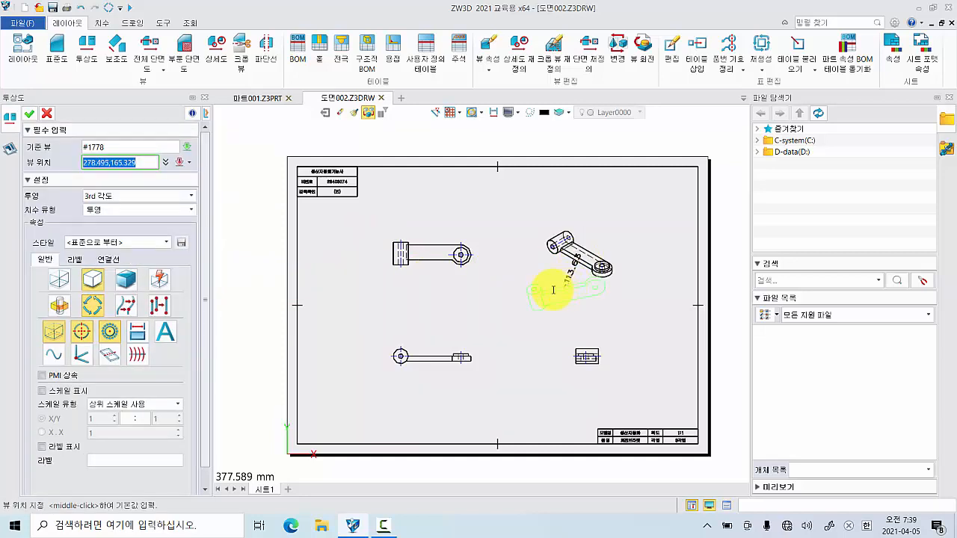
left_click(28, 114)
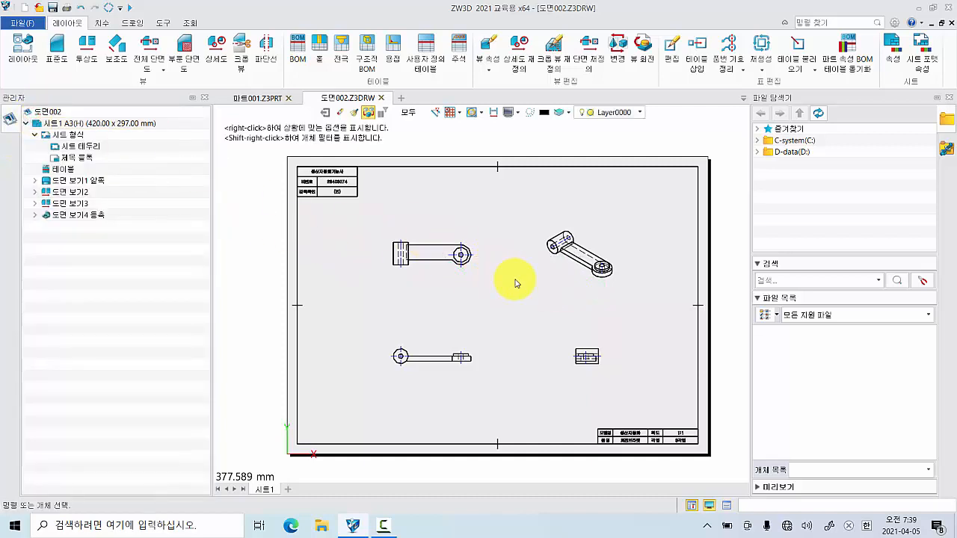
Turn off hidden lines, centre lines and thread display in the isometric view's properties
scroll(648, 268, "up", 2)
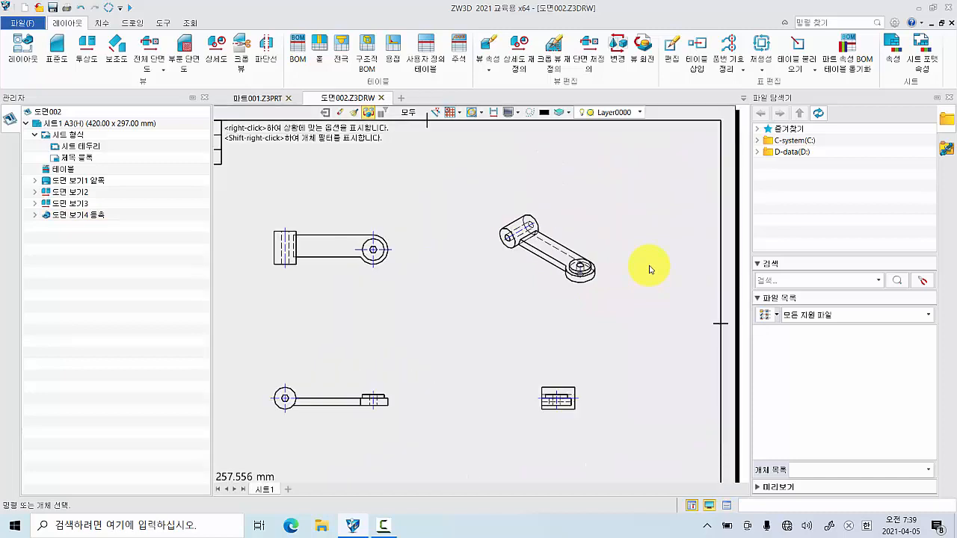
scroll(649, 270, "up", 2)
scroll(650, 269, "down", 2)
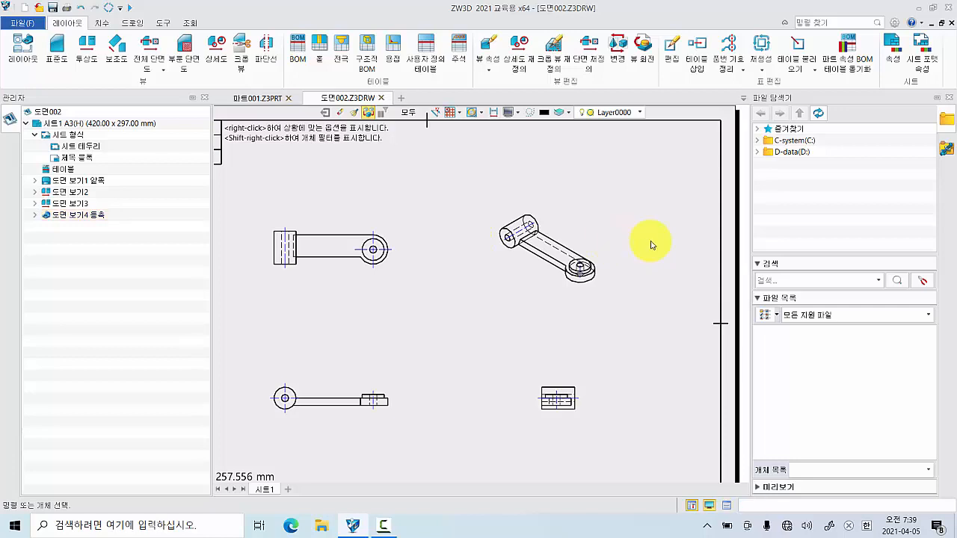
double_click(600, 240)
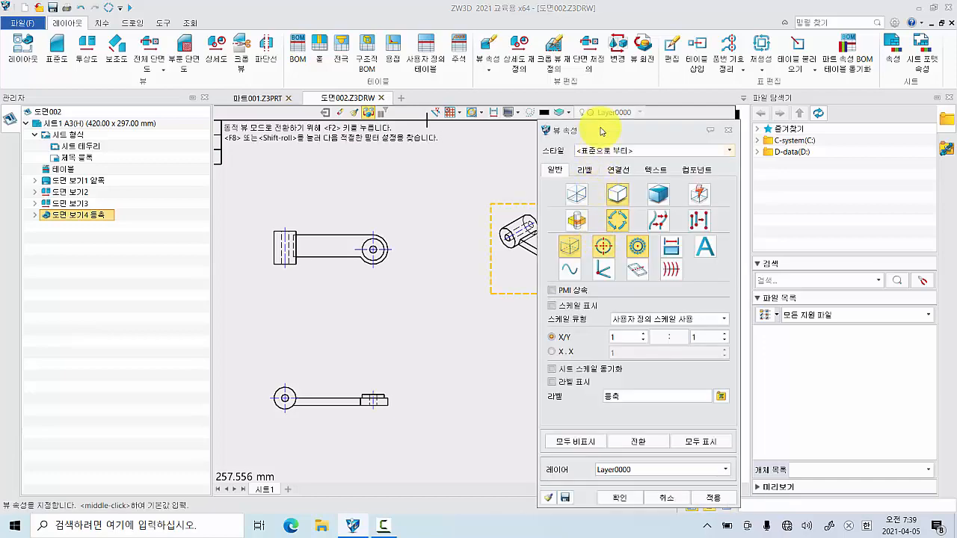
left_click_drag(600, 124, 208, 102)
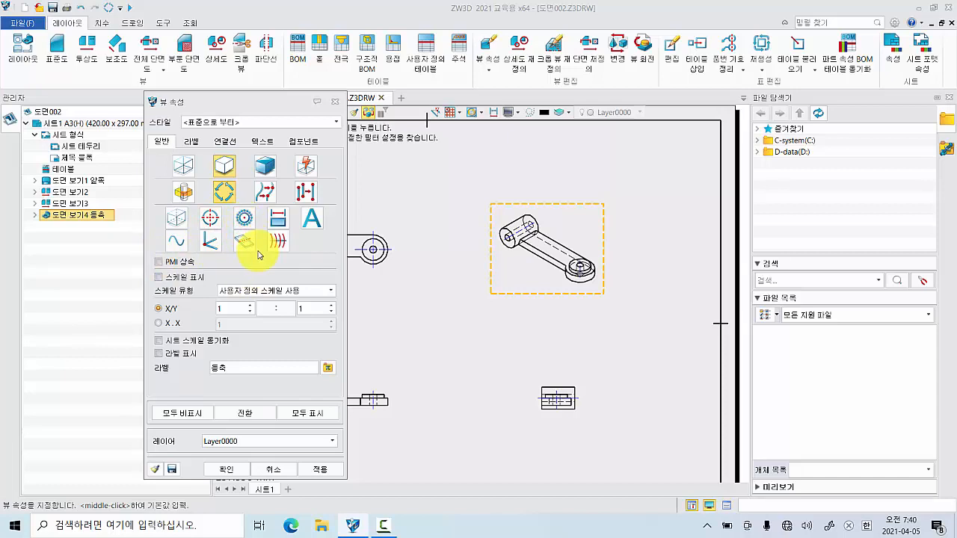
left_click(225, 470)
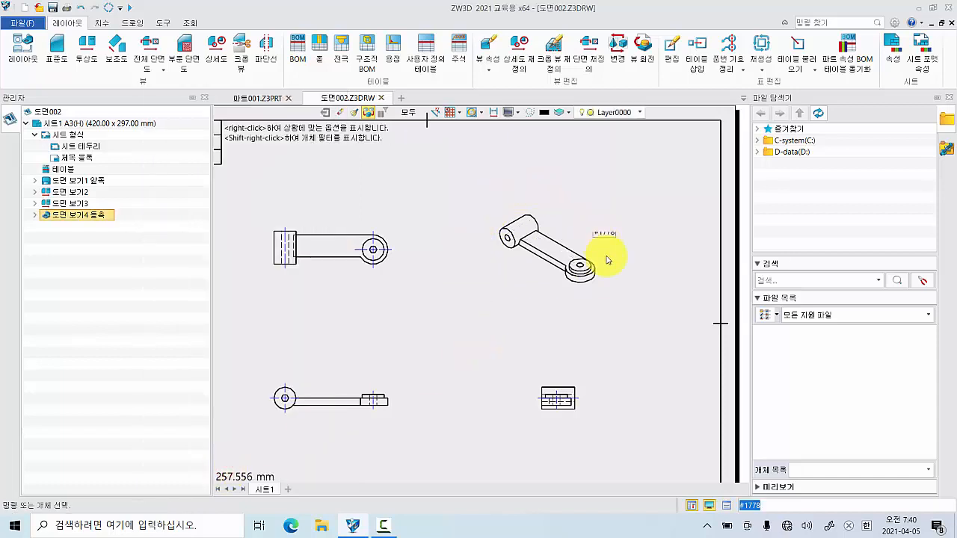
Turn off hidden lines and thread display in the right side view's properties, keeping its centre lines
scroll(574, 447, "up", 3)
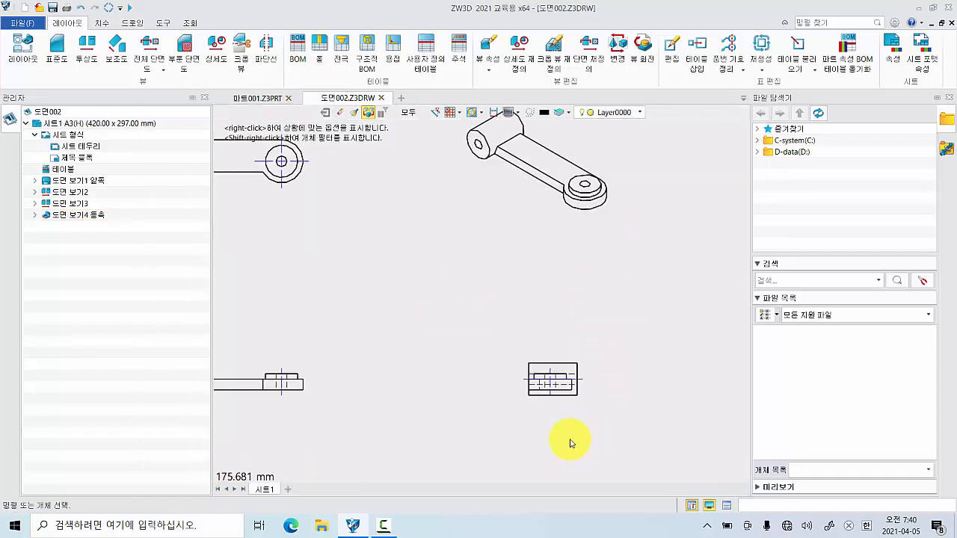
scroll(570, 443, "down", 2)
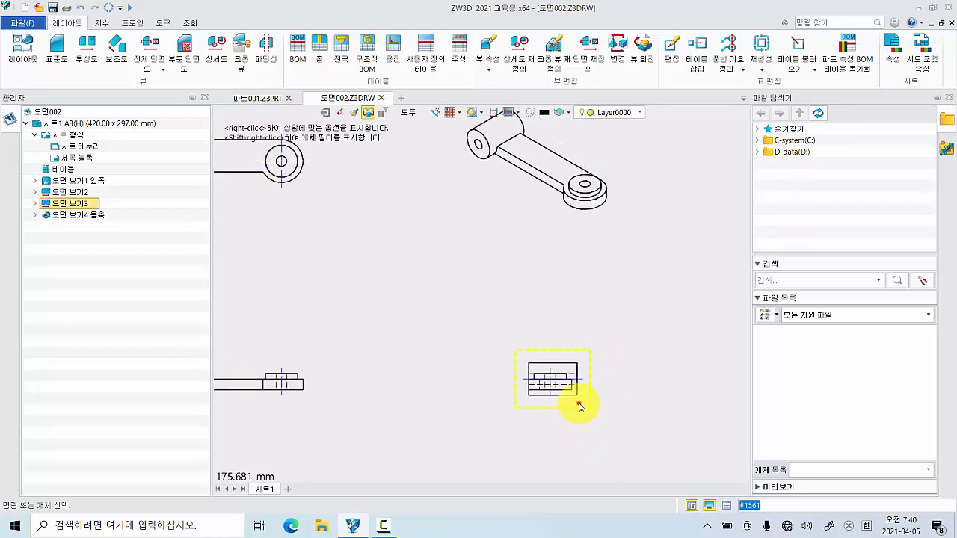
double_click(579, 408)
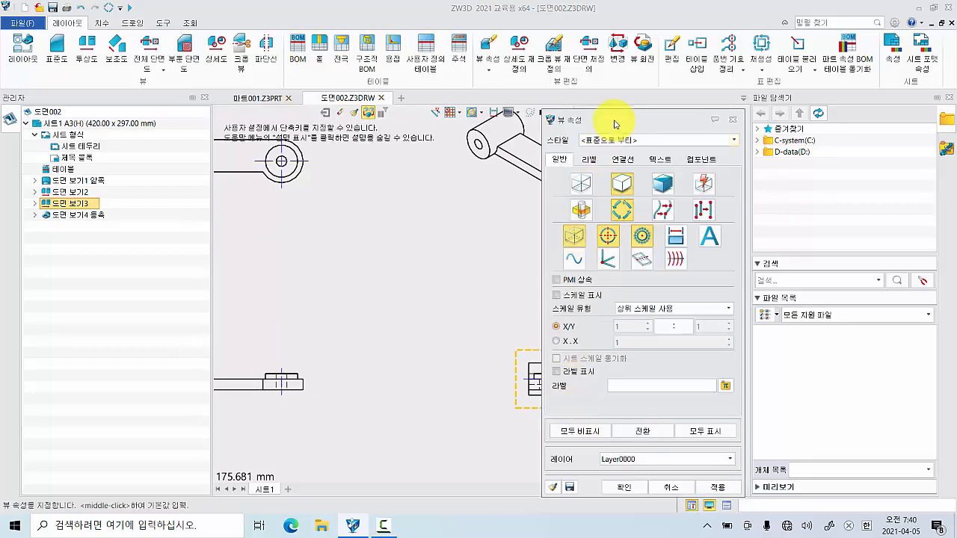
left_click_drag(613, 120, 724, 89)
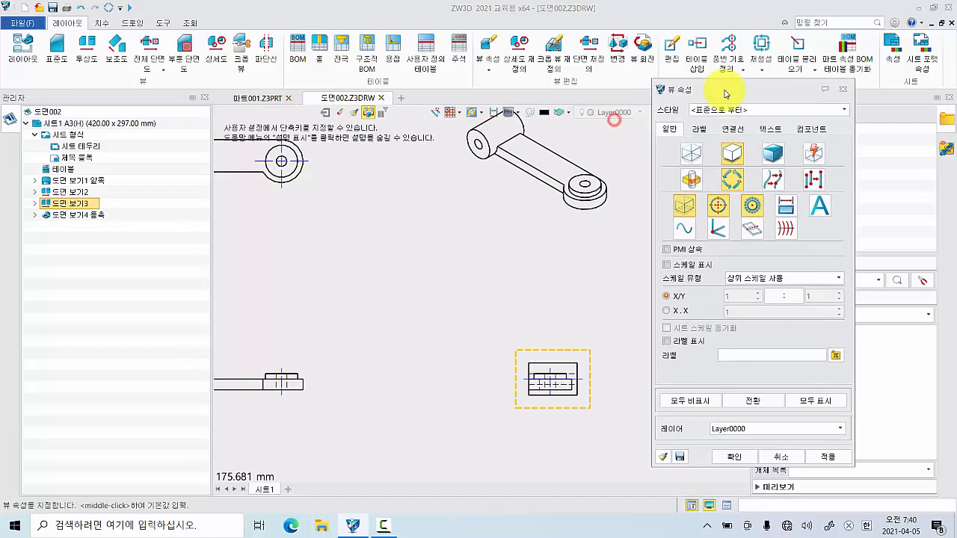
left_click(688, 207)
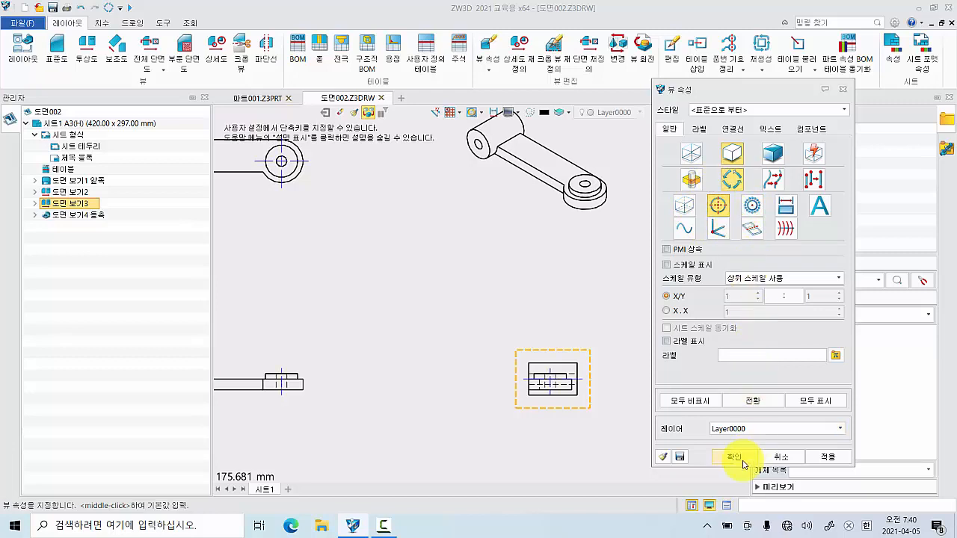
left_click(735, 457)
scroll(539, 406, "up", 3)
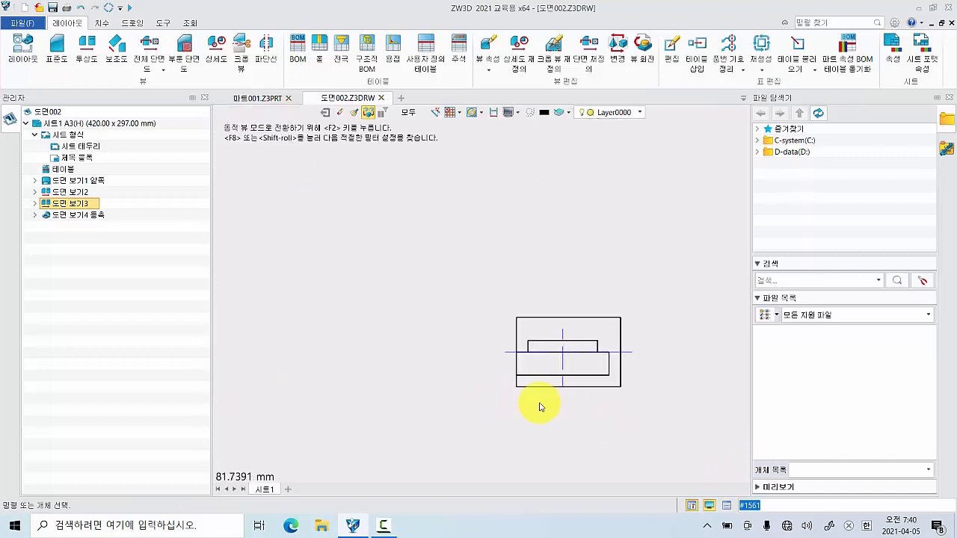
scroll(540, 406, "down", 2)
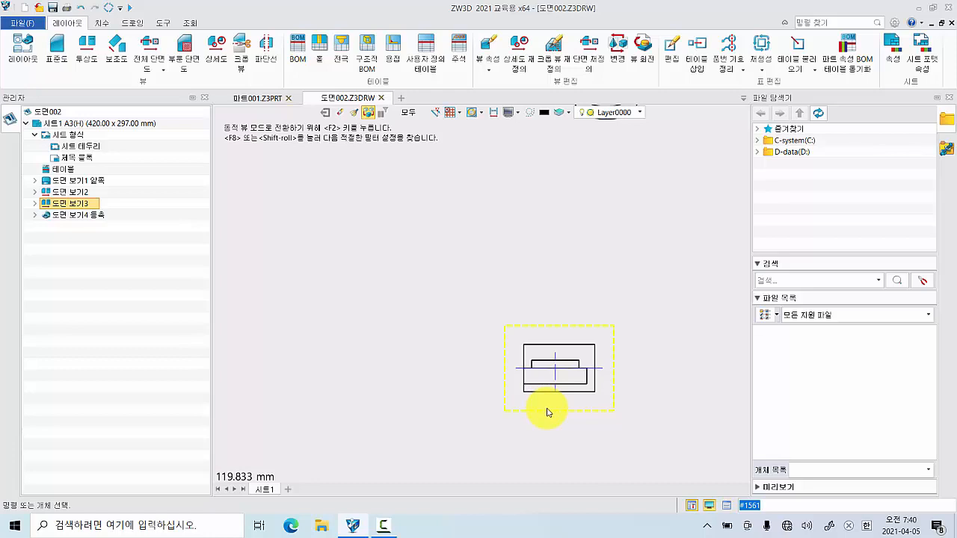
Delete the horizontal centre line from the right side view
scroll(573, 391, "up", 4)
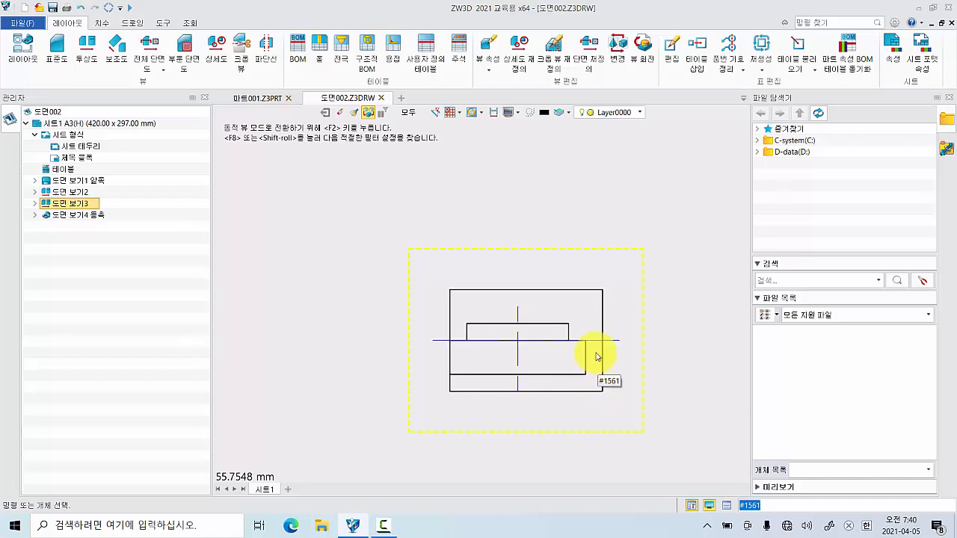
right_click(596, 344)
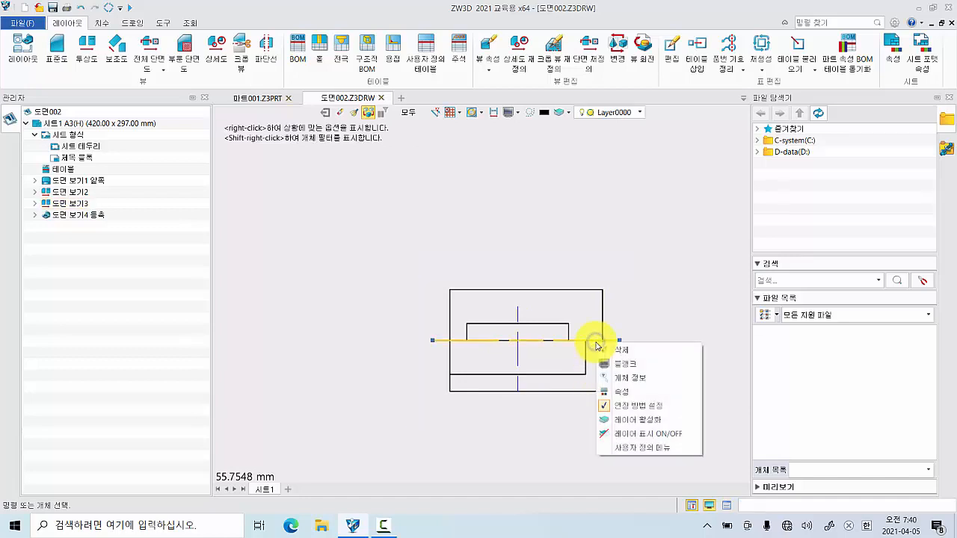
left_click(640, 356)
scroll(639, 358, "down", 5)
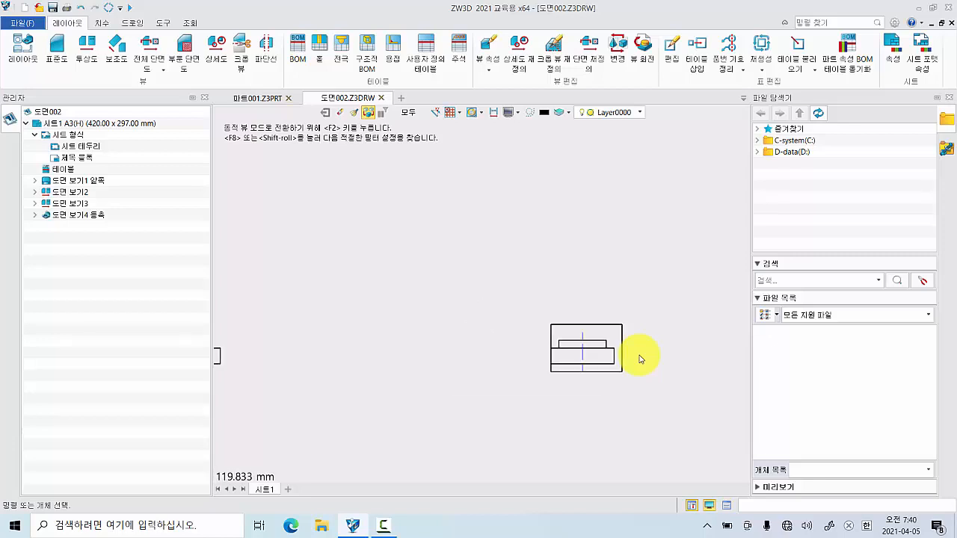
Try turning off the hidden line display in the front view's properties
mouse_move(507, 348)
middle_mouse_down()
mouse_move(535, 372)
mouse_move(552, 361)
middle_mouse_up()
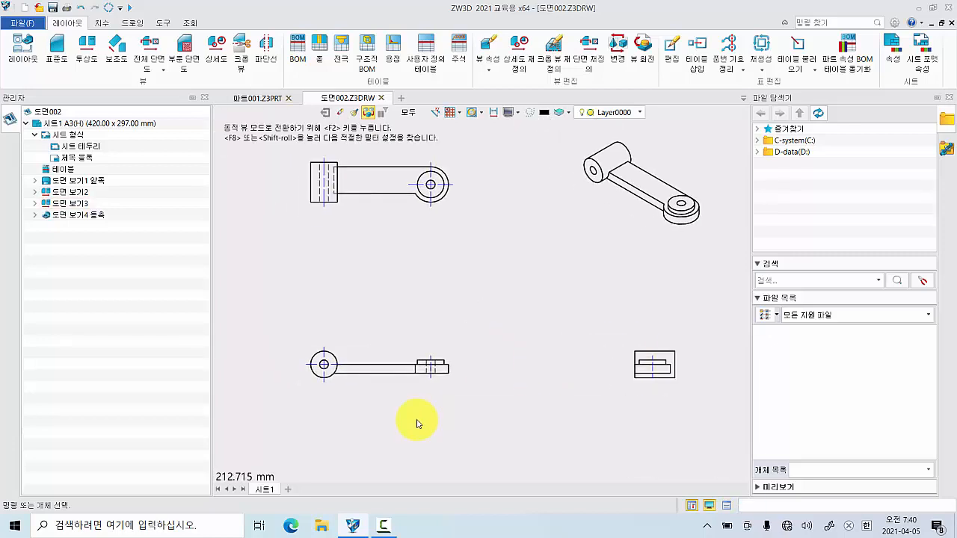
double_click(390, 355)
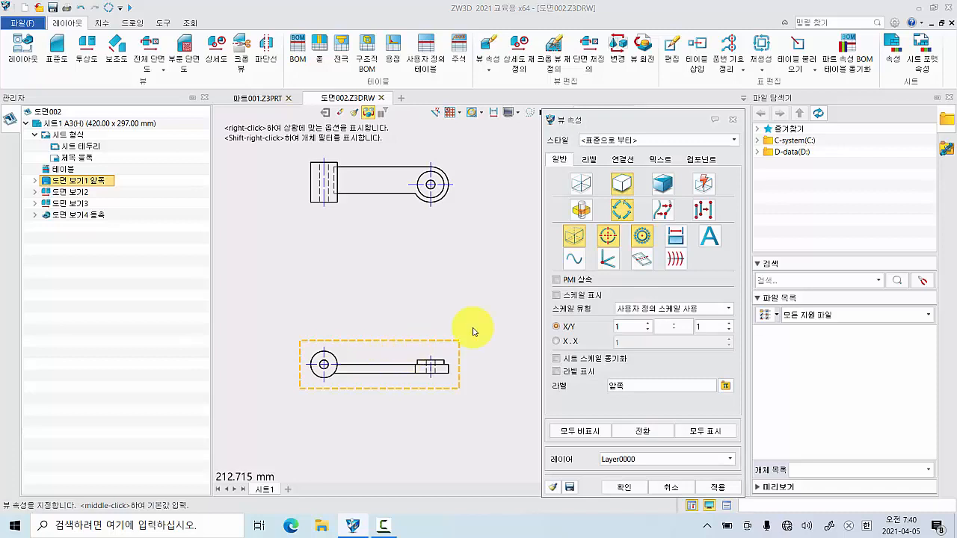
left_click(582, 241)
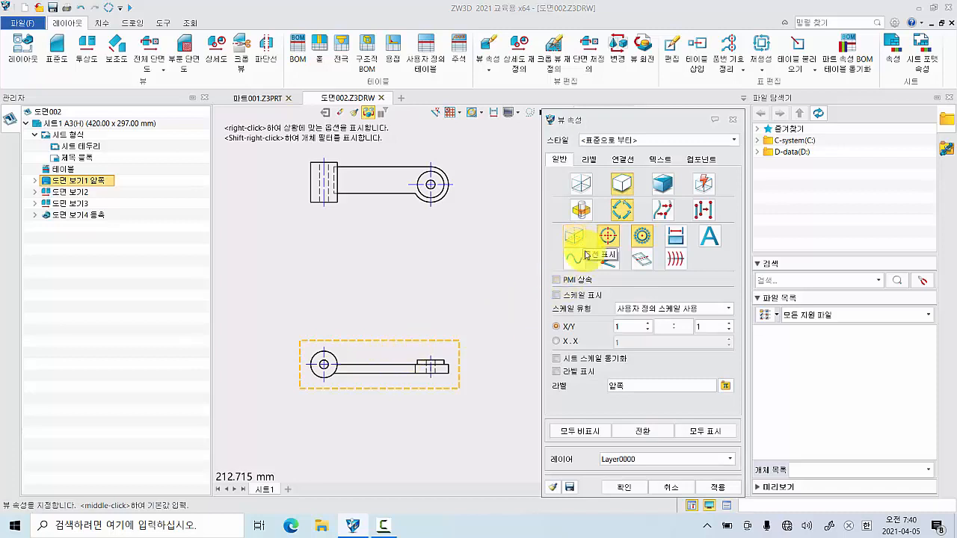
left_click(623, 487)
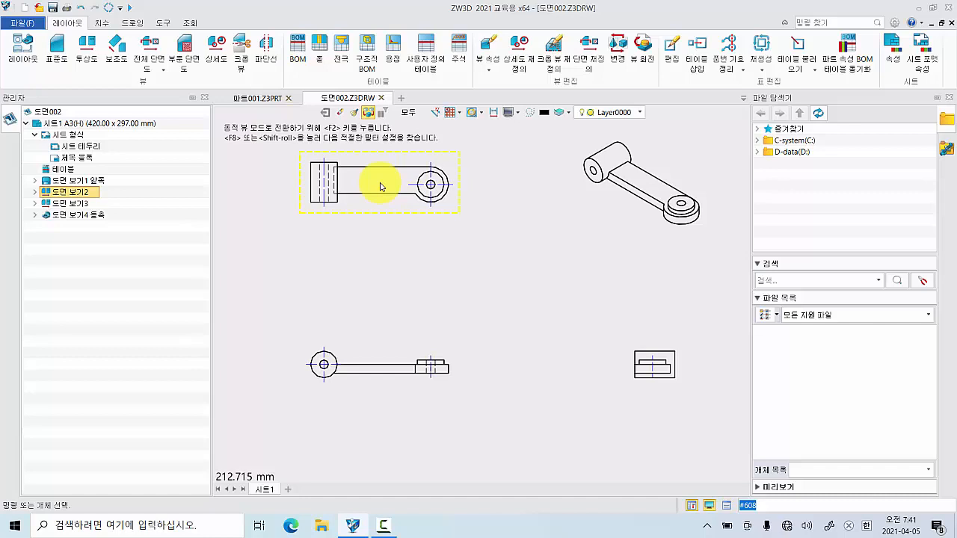
Switch to the part 파트001 and start a new sketch on the upper flat face of the arm
middle_click_drag(405, 272, 412, 300)
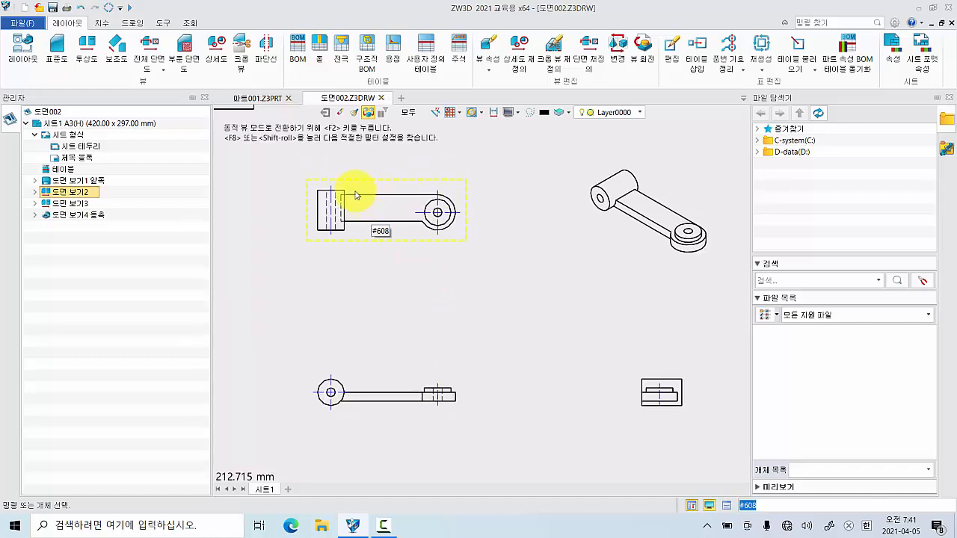
left_click(257, 99)
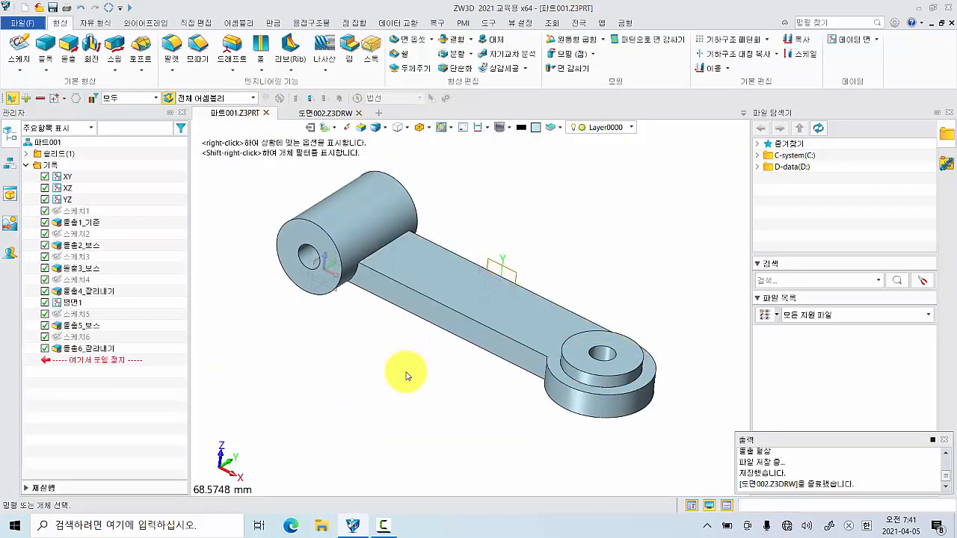
left_click(26, 50)
left_click(406, 267)
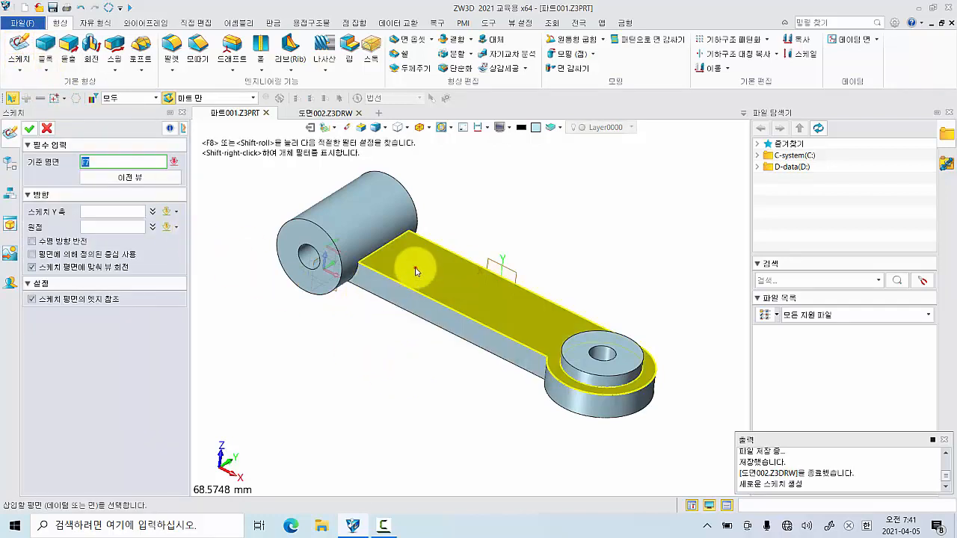
left_click(416, 271)
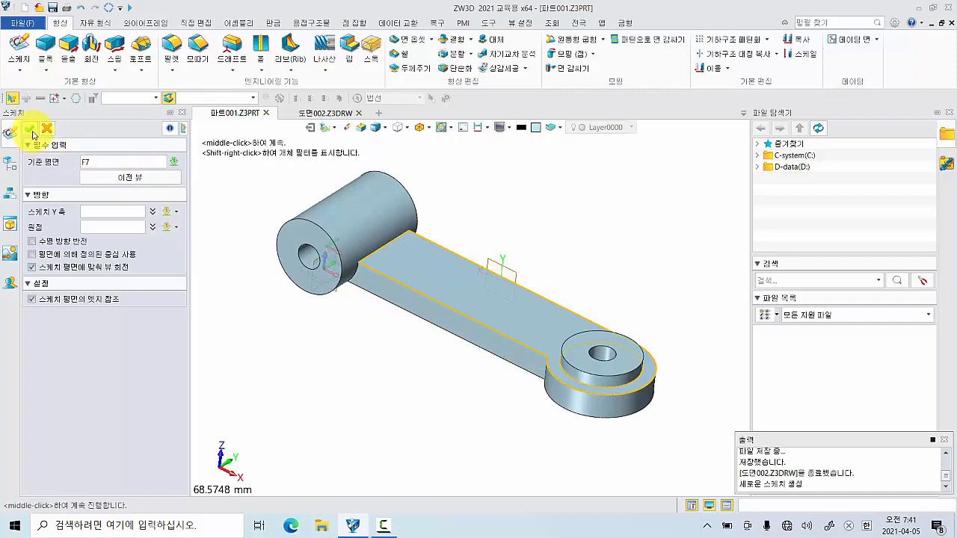
left_click(29, 129)
Sketch a horizontal line about 20 mm long in the middle of the arm and convert it to a construction line
middle_click_drag(544, 334, 422, 363)
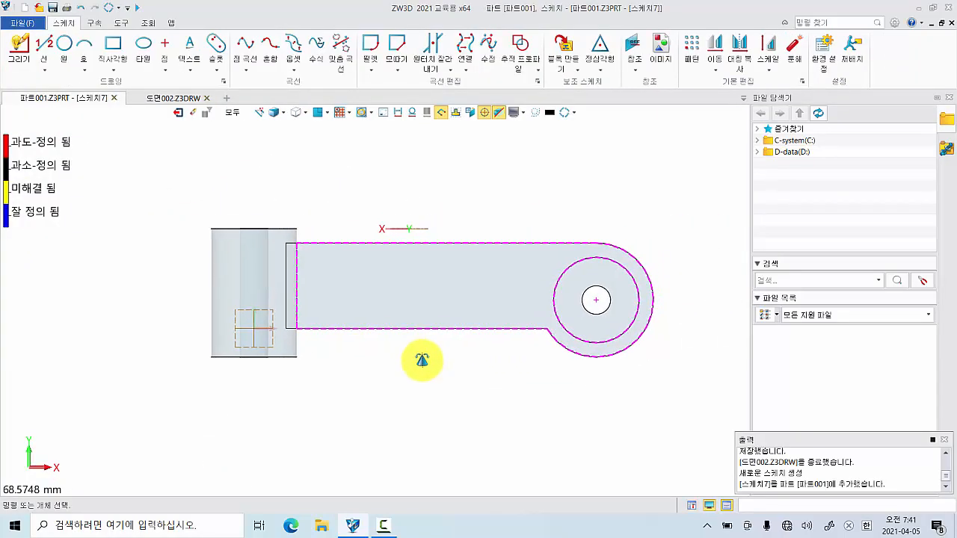
left_click(44, 47)
left_click(367, 274)
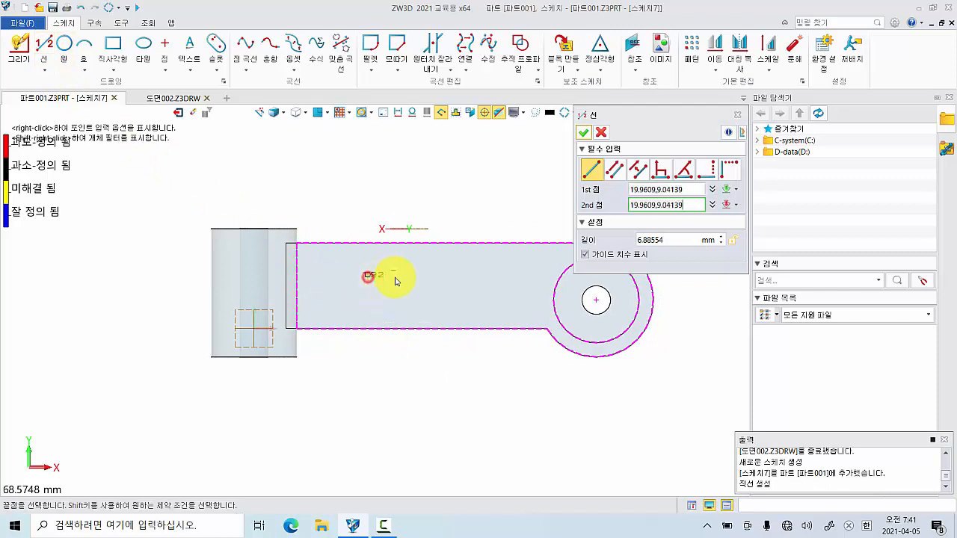
left_click(481, 277)
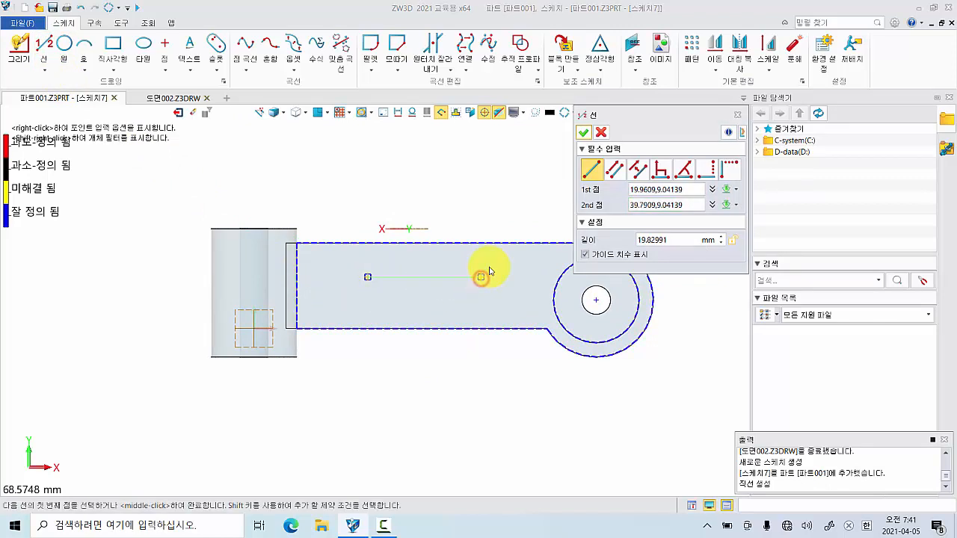
left_click(587, 137)
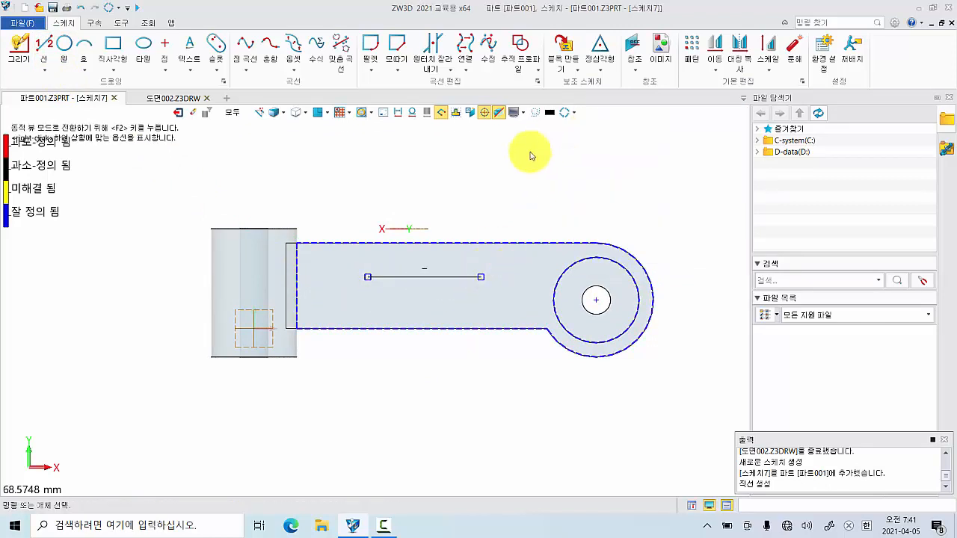
scroll(415, 298, "up", 1)
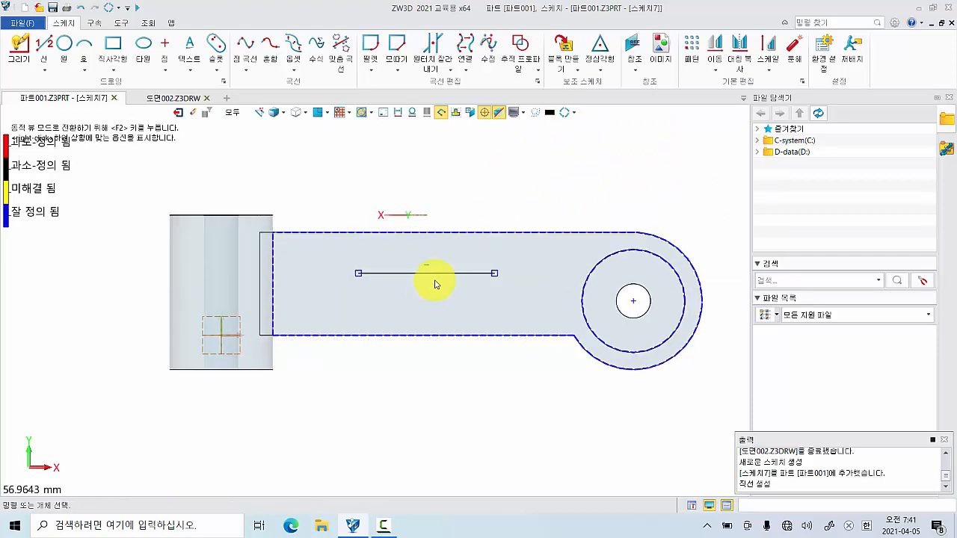
right_click(444, 274)
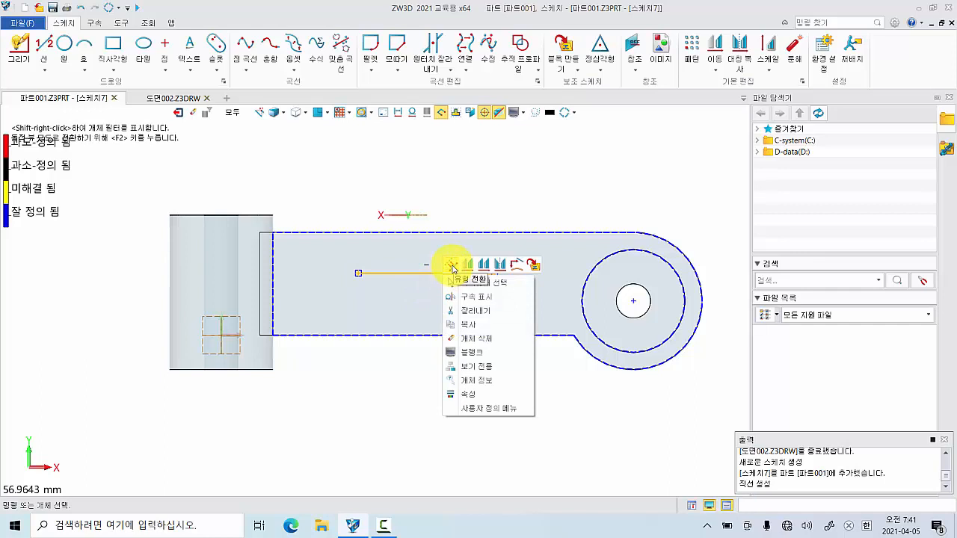
left_click(453, 268)
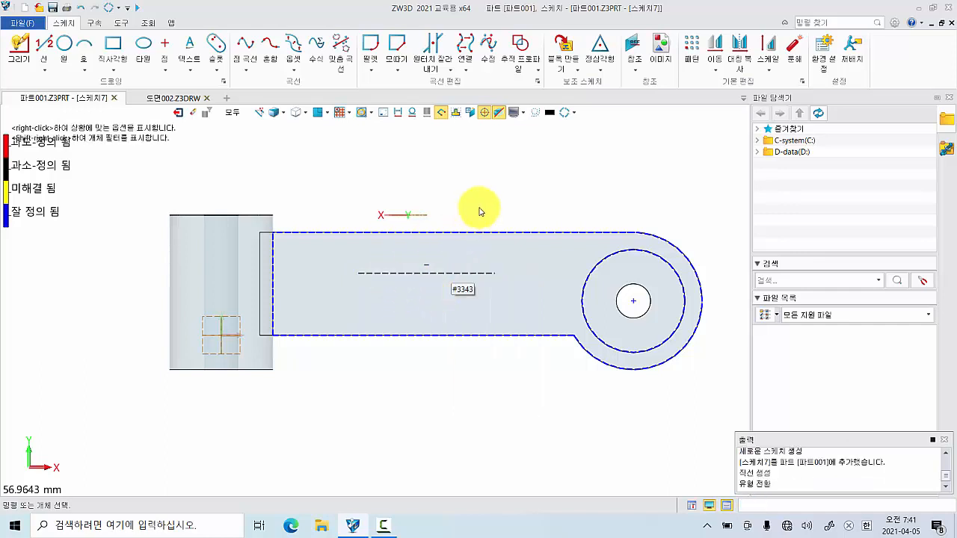
Dimension the construction line's distance from the arm's lower edge as 7.5 mm
right_click(543, 174)
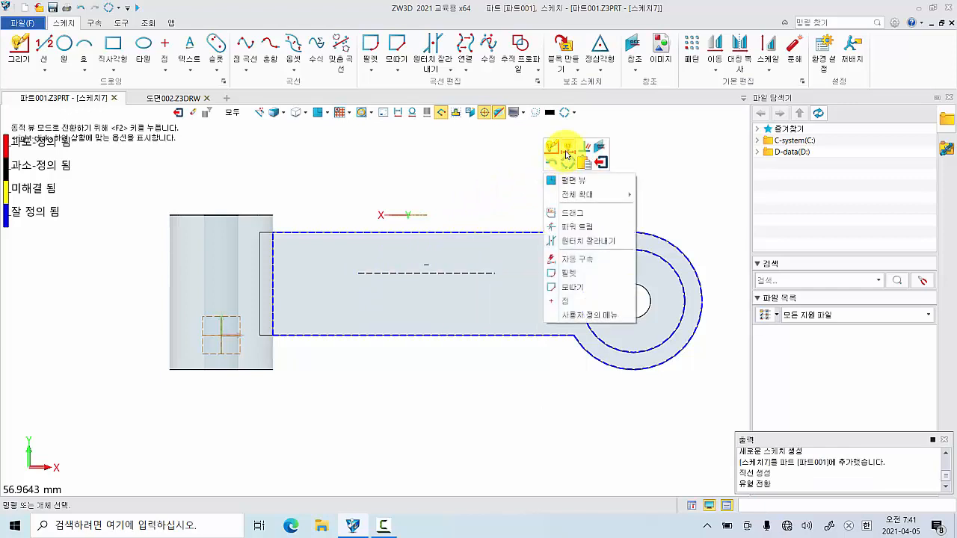
left_click(567, 155)
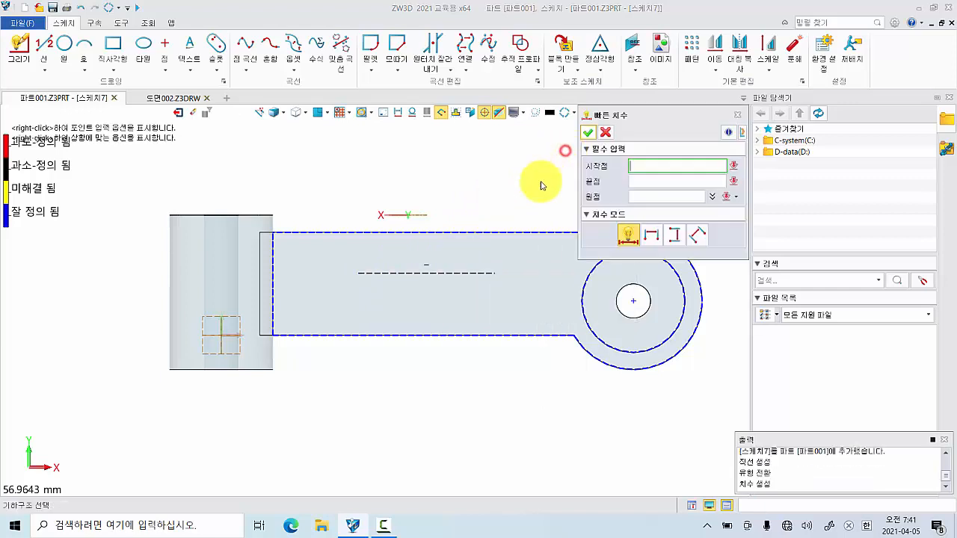
left_click(397, 338)
left_click(391, 274)
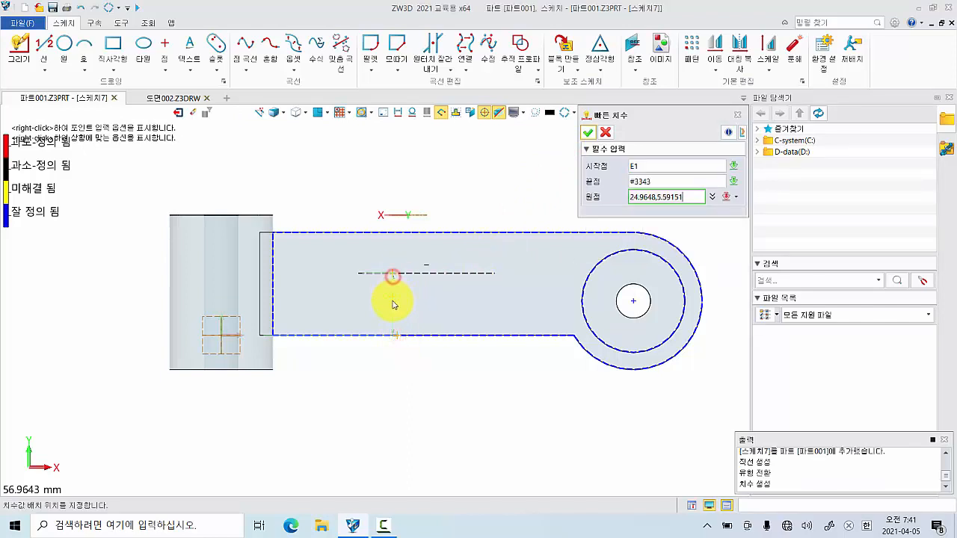
left_click(390, 307)
type("7")
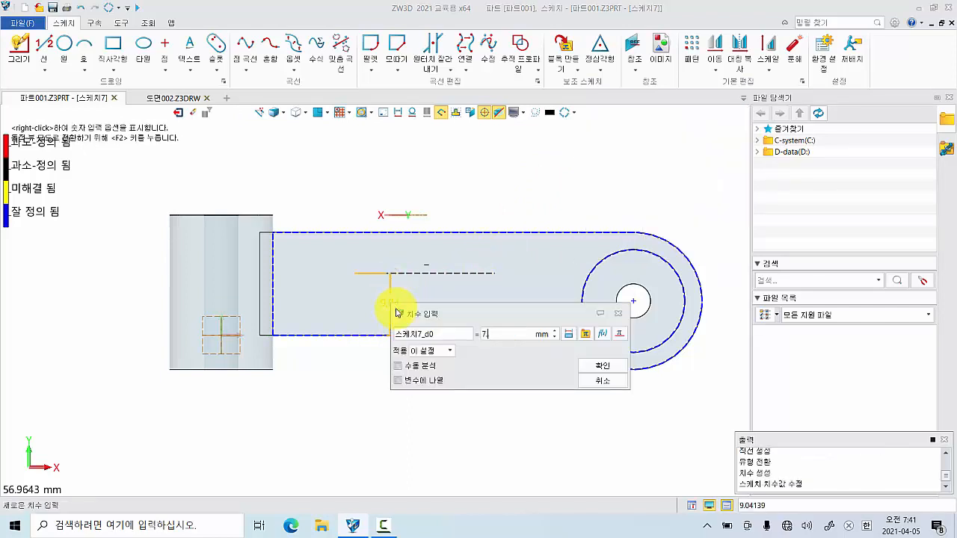
key("Return")
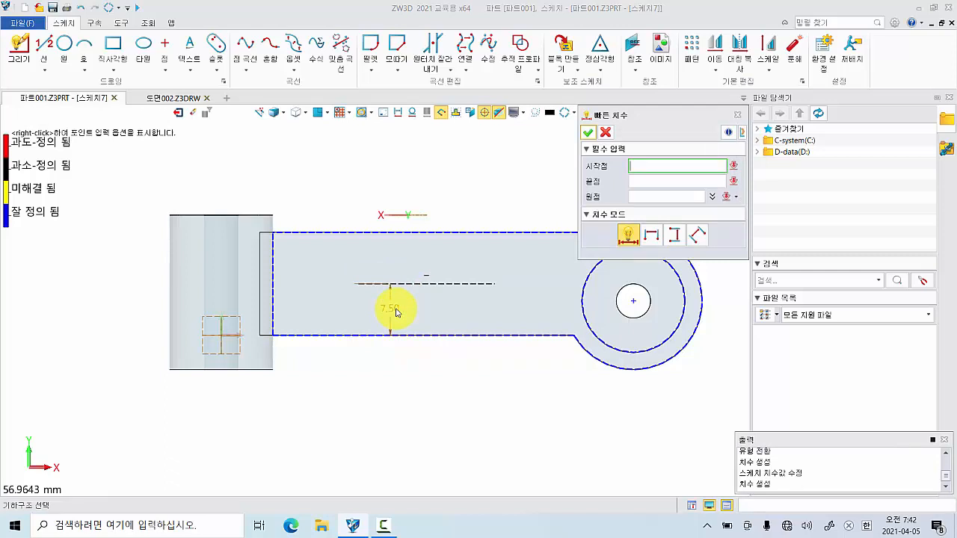
Dimension the construction line's left endpoint at 25 mm from the YZ plane through the cylinder
left_click(221, 333)
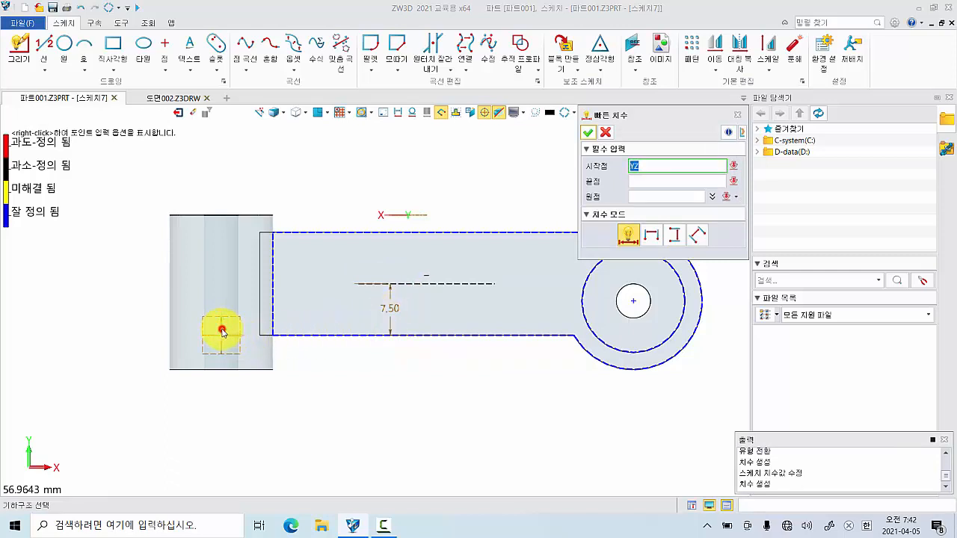
left_click(359, 284)
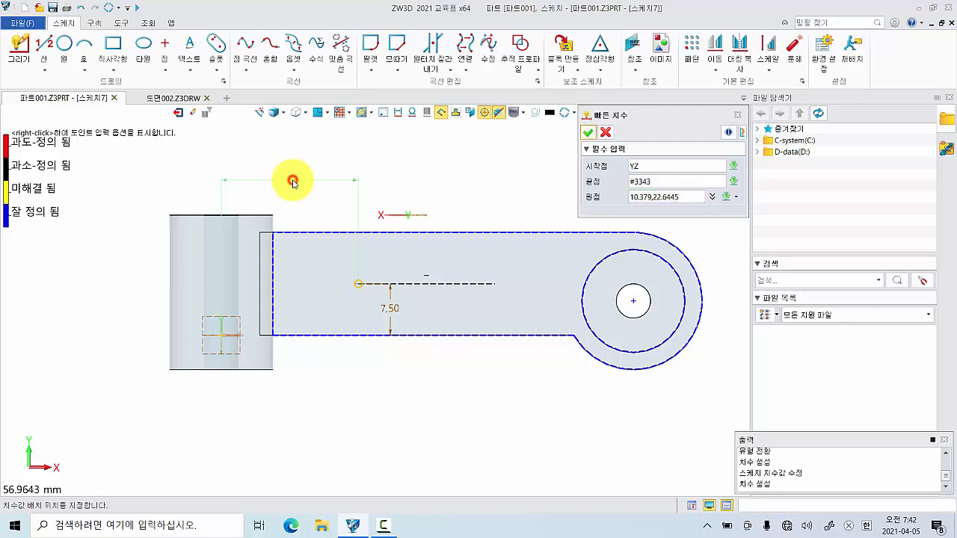
left_click(293, 184)
type("25")
key("Return")
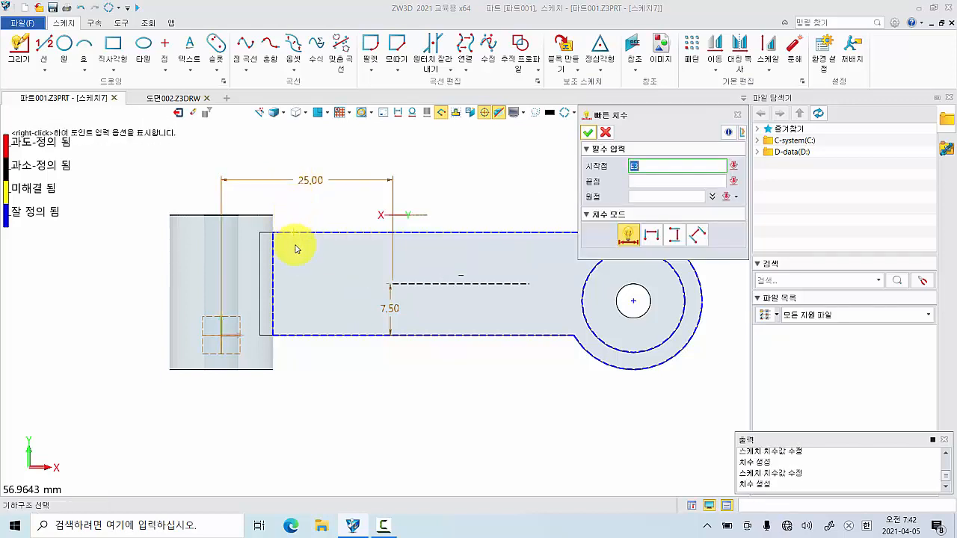
Dimension the construction line's length as 15 mm and finish dimensioning
left_click(394, 288)
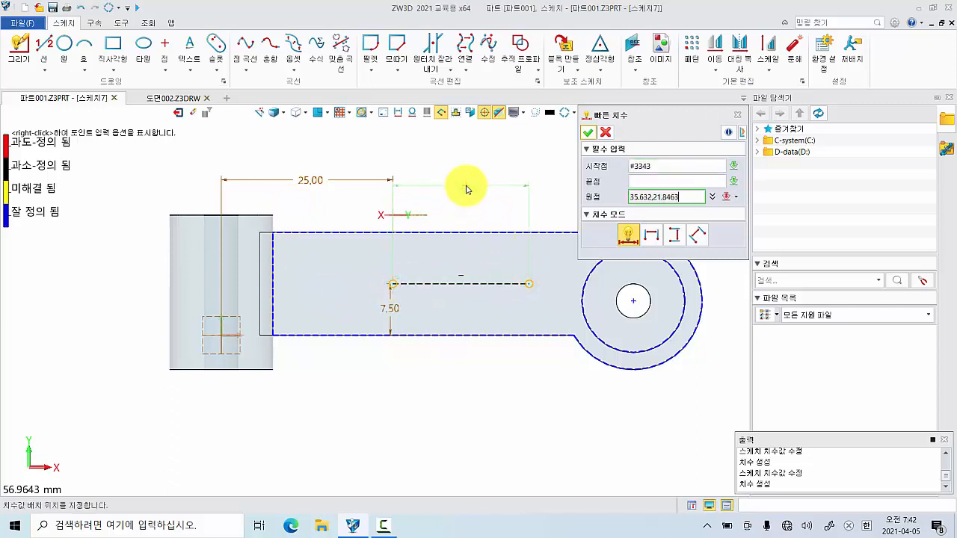
left_click(463, 186)
type("15")
key("Return")
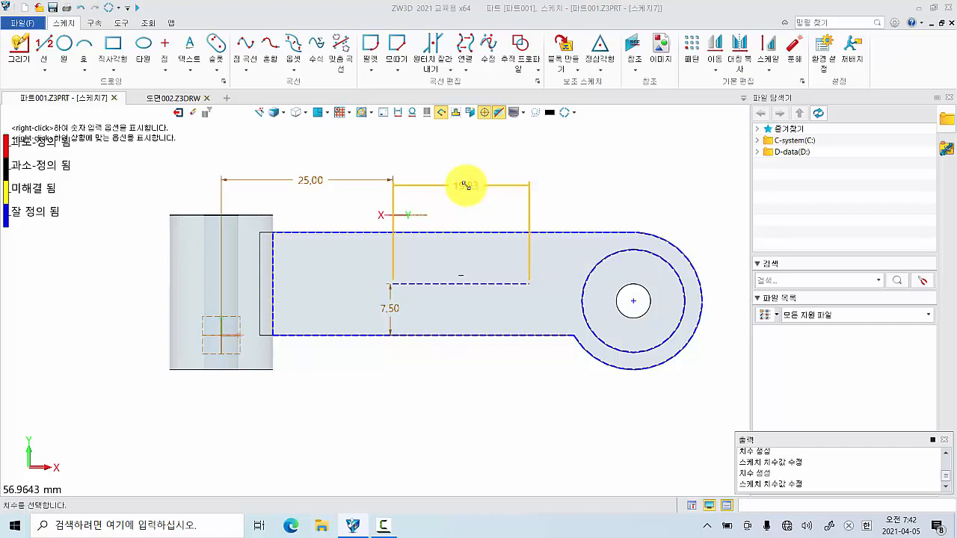
left_click(589, 132)
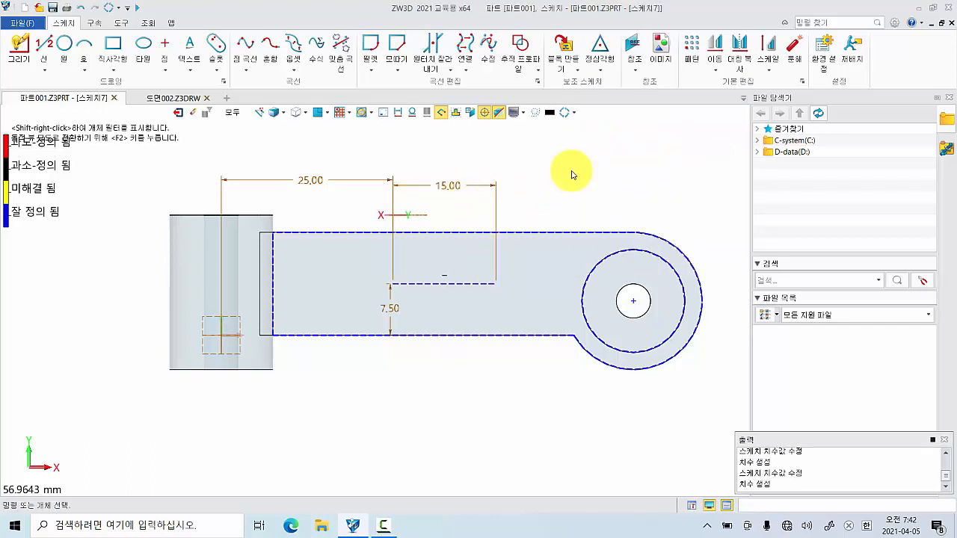
Draw a slot with a 3 mm radius centred on the two endpoints of the construction line
left_click(216, 69)
left_click(248, 90)
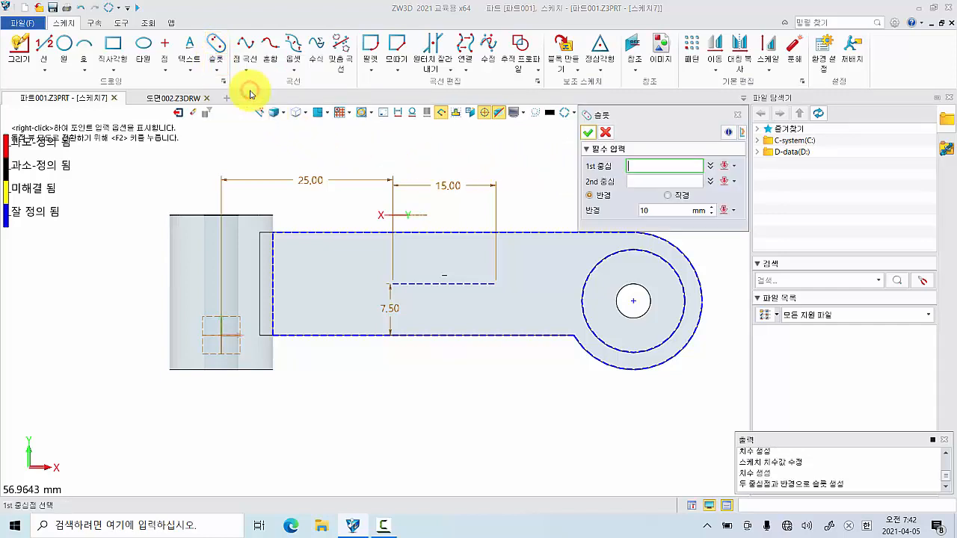
scroll(388, 278, "up", 2)
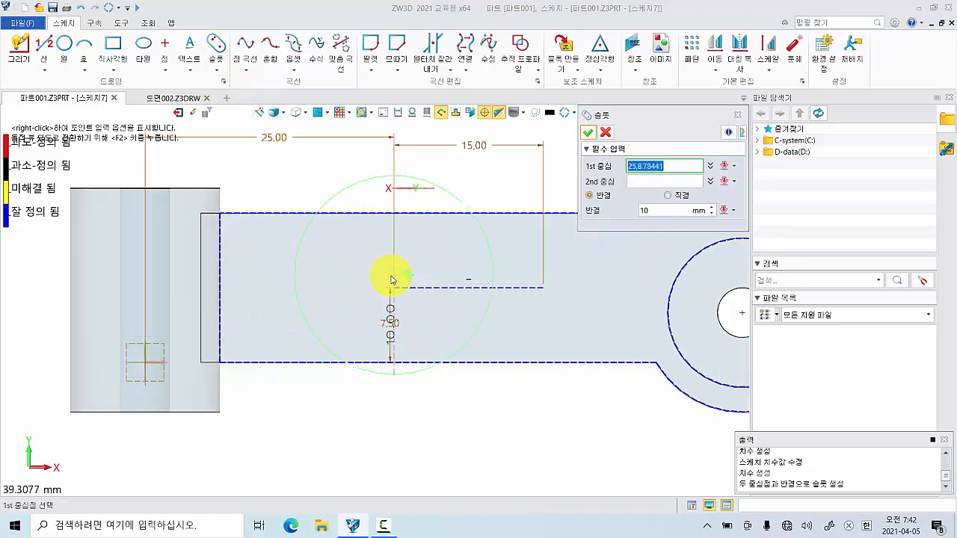
left_click(394, 289)
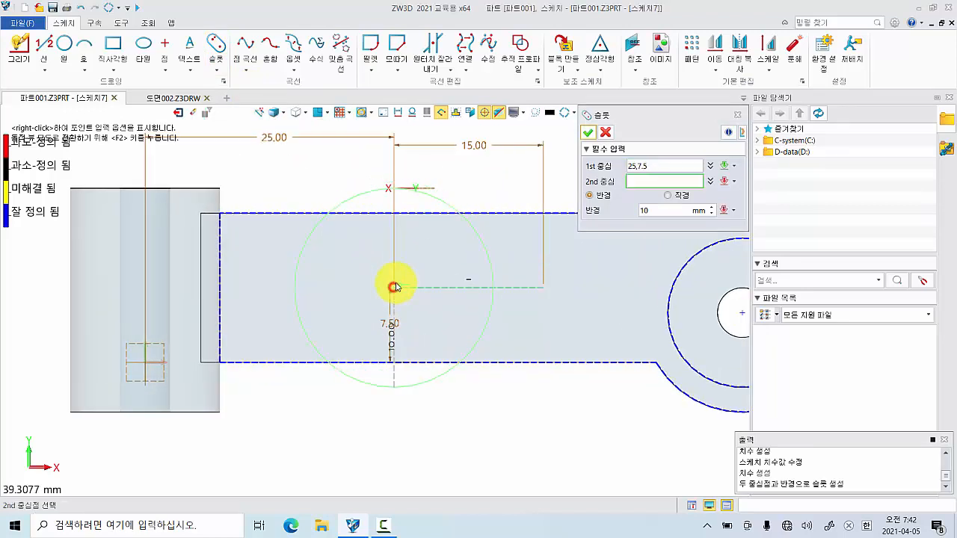
left_click(545, 290)
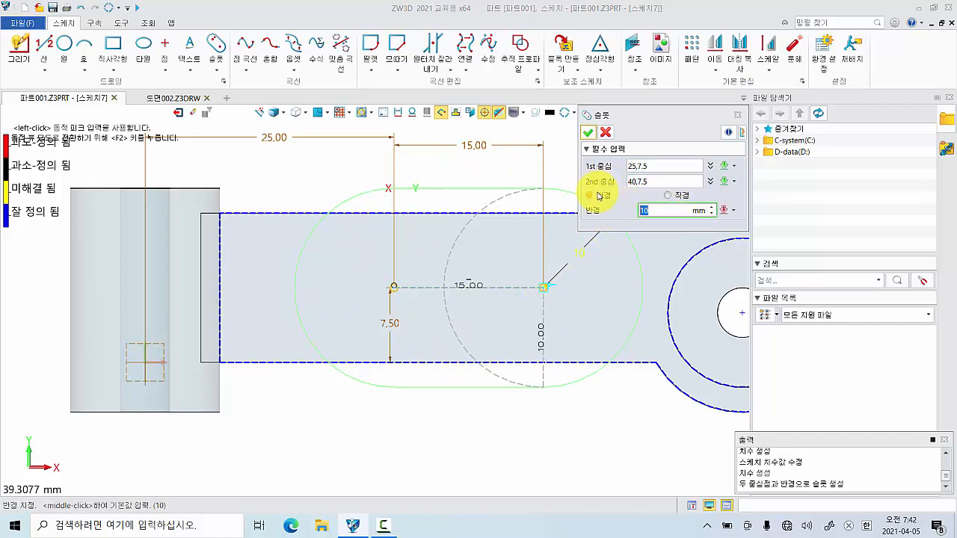
left_click_drag(651, 211, 603, 210)
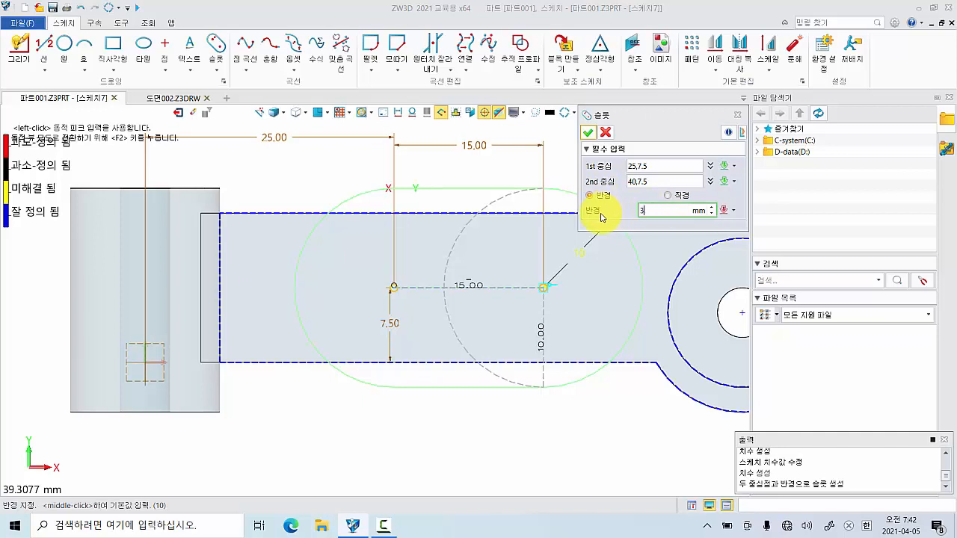
type("3")
left_click(589, 132)
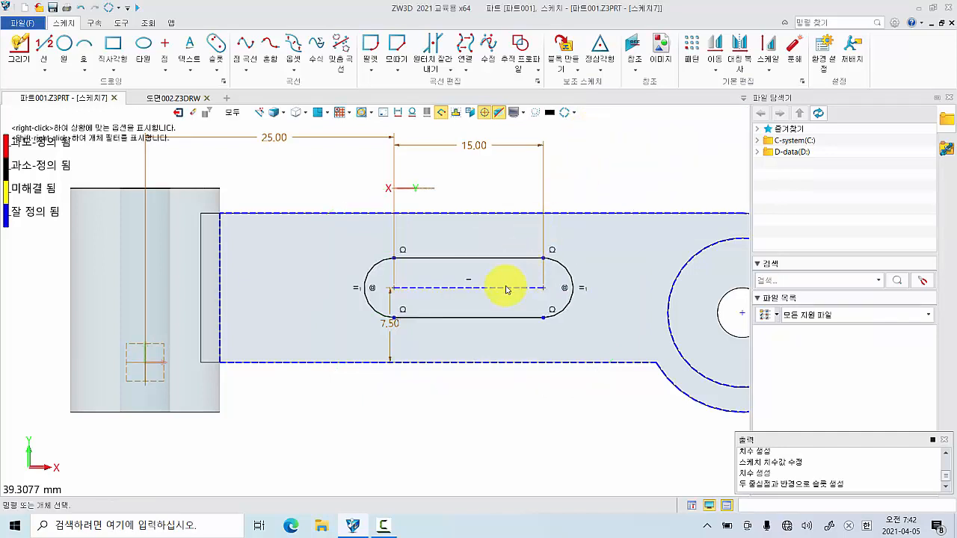
Finish the slot sketch and return to the part model
scroll(593, 299, "down", 2)
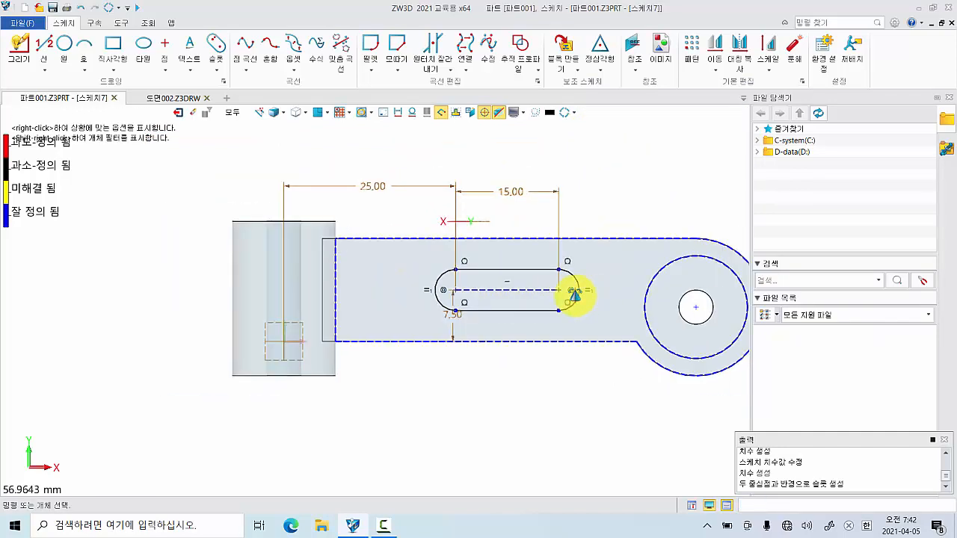
middle_click_drag(574, 296, 467, 294)
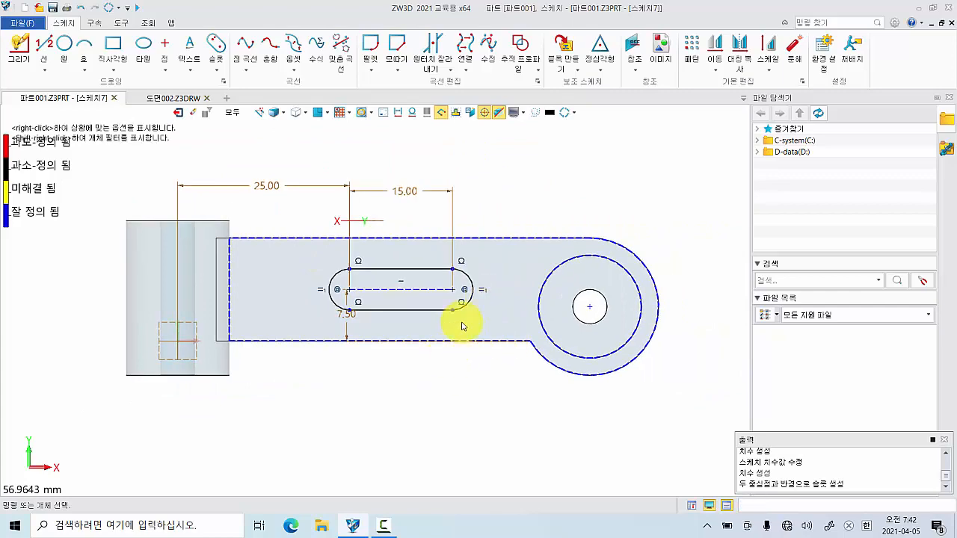
right_click(531, 184)
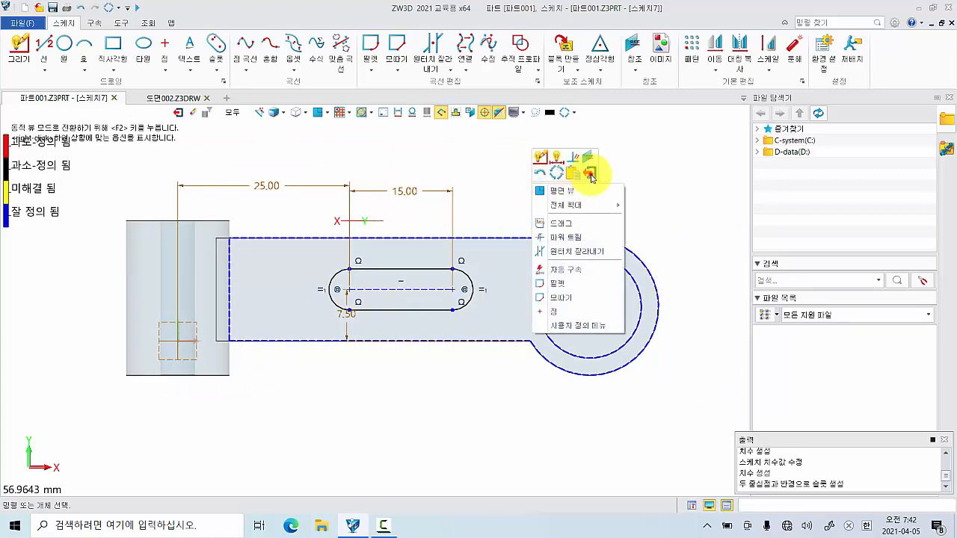
left_click(590, 173)
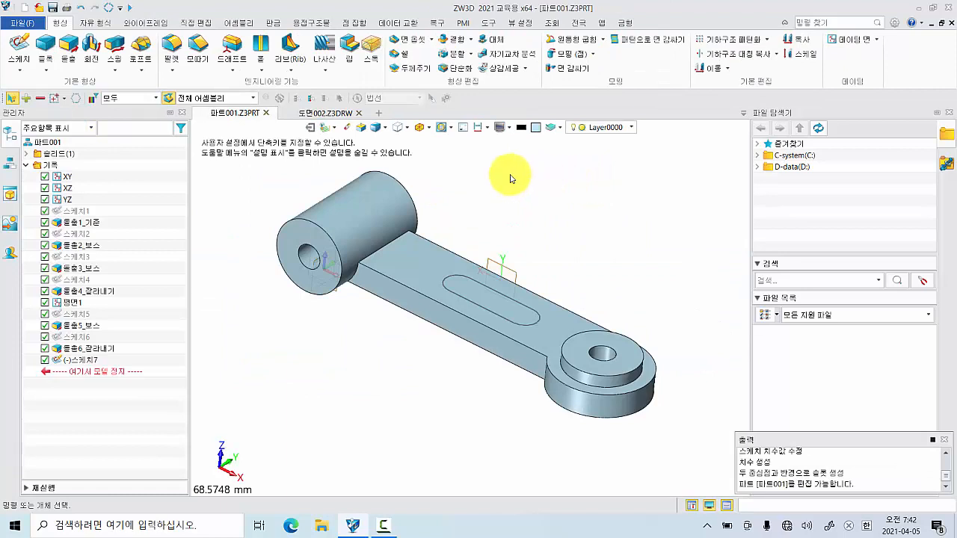
Extrude the slot sketch from 0 to -30 mm as a subtracting cut through the arm
left_click(68, 47)
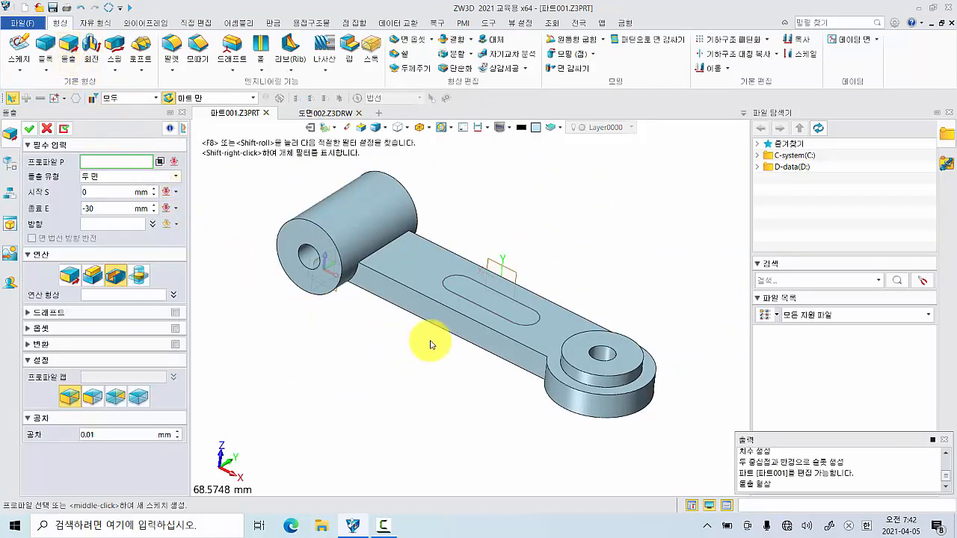
left_click(469, 306)
left_click(470, 302)
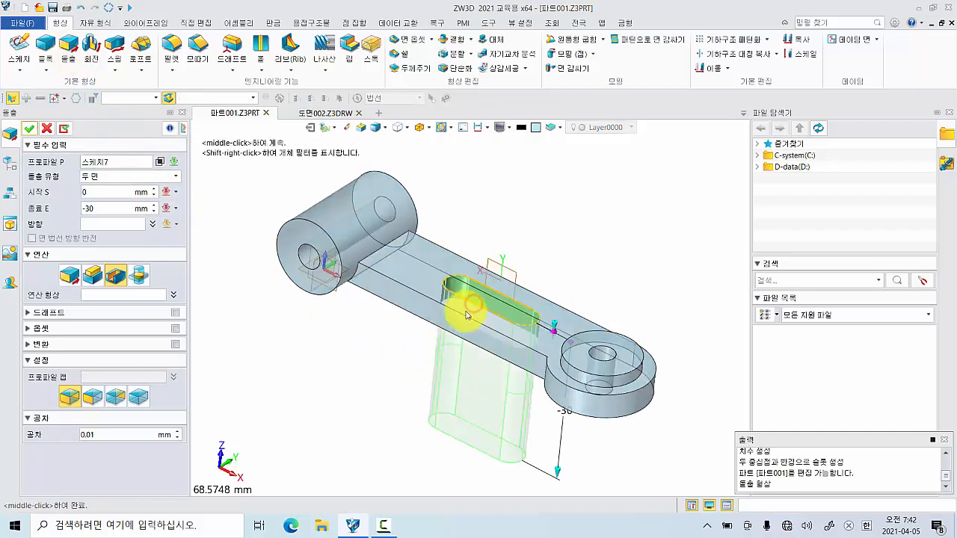
left_click(105, 210)
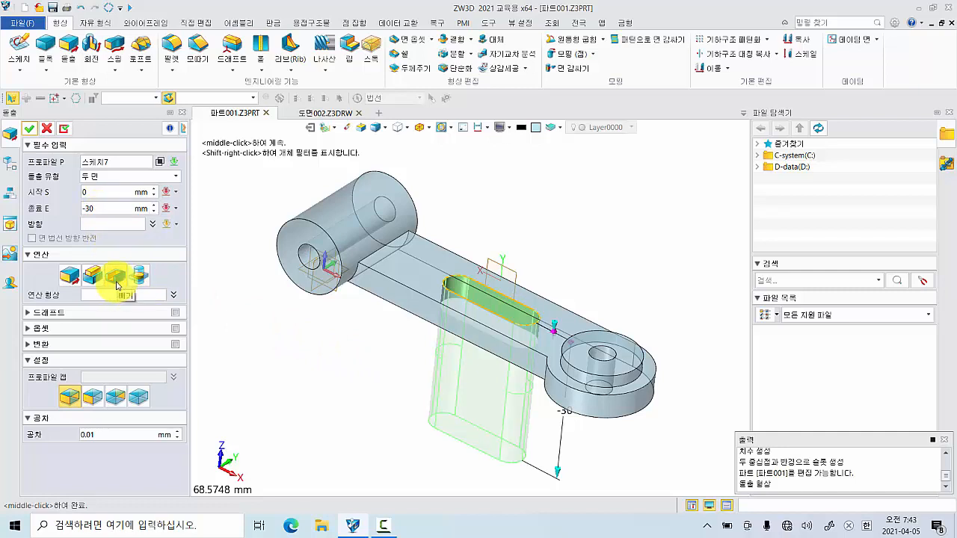
left_click(31, 131)
middle_click_drag(325, 331, 454, 389)
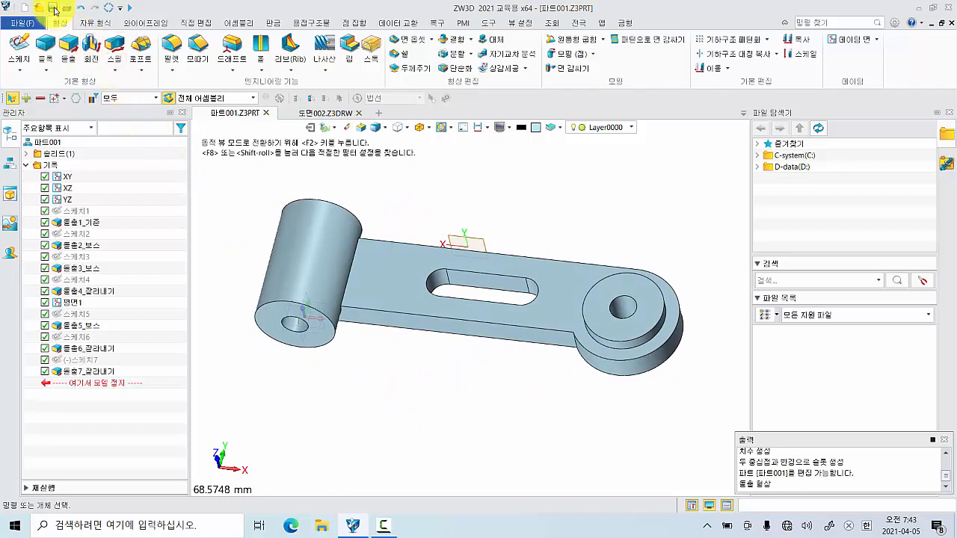
Save the part, switch to drawing 도면002 and regenerate its views from the changed part
left_click(52, 9)
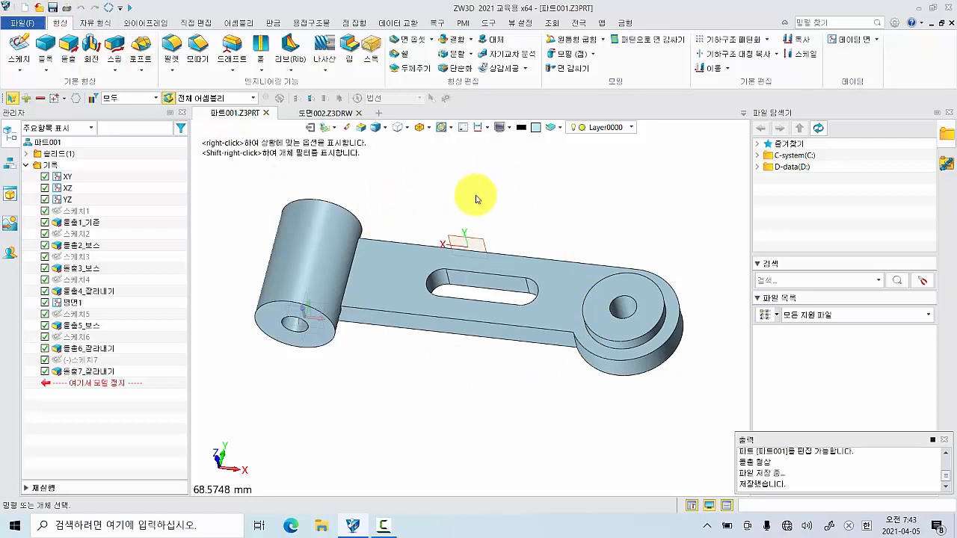
left_click(326, 117)
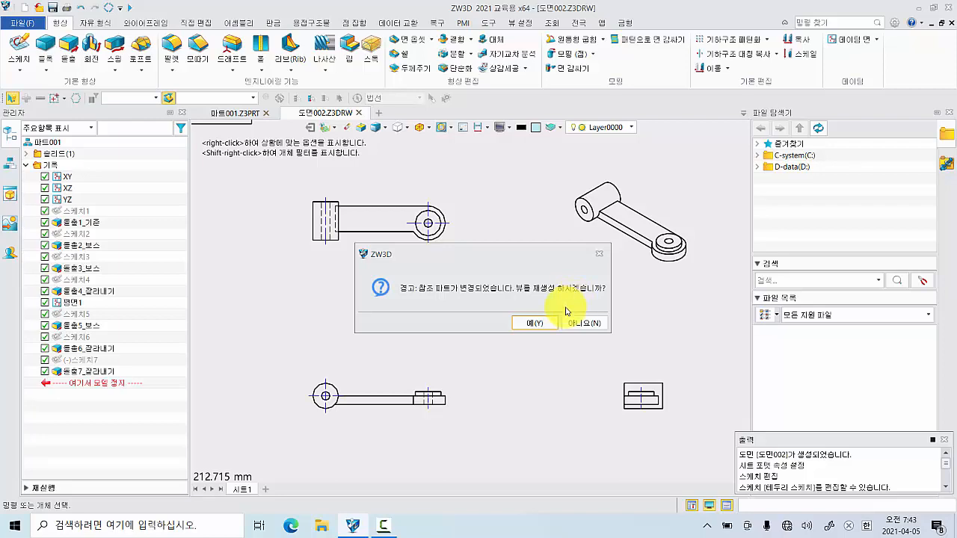
left_click(535, 324)
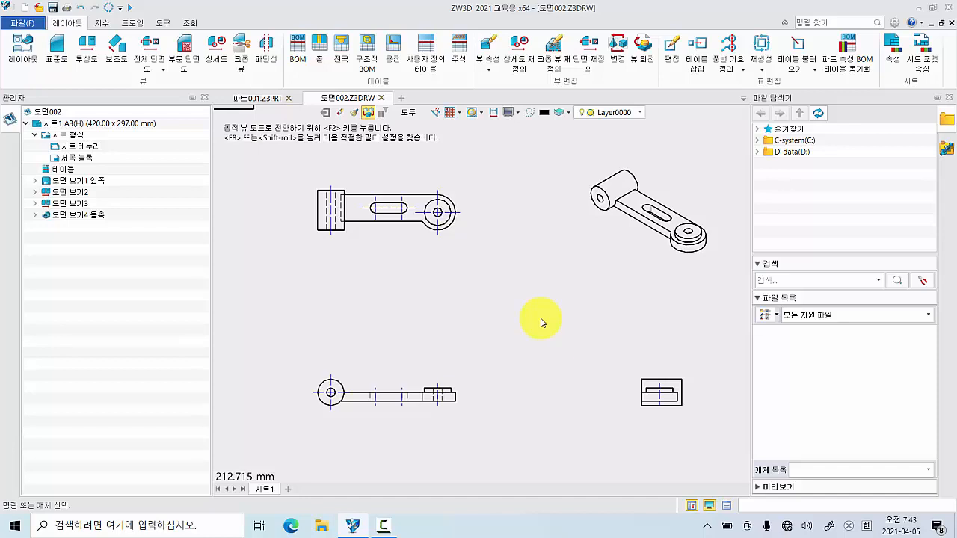
Examine the regenerated sheet and how the slot is shown in the front view
scroll(522, 368, "down", 4)
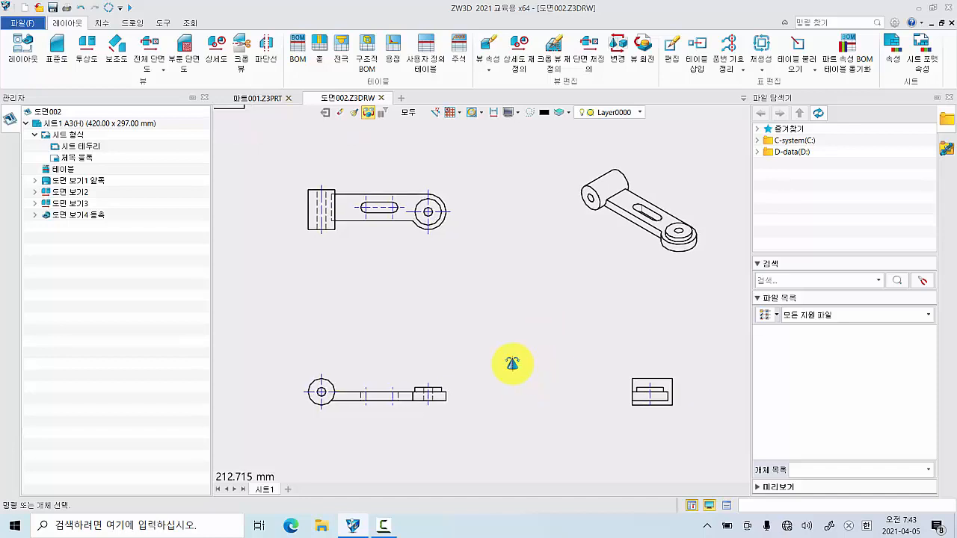
scroll(524, 367, "down", 1)
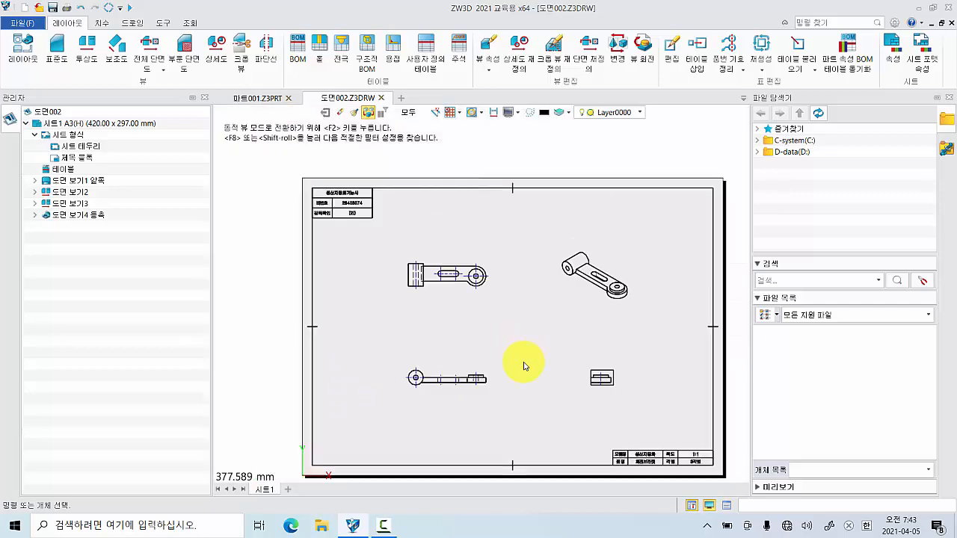
scroll(524, 367, "up", 3)
middle_click_drag(524, 360, 560, 321)
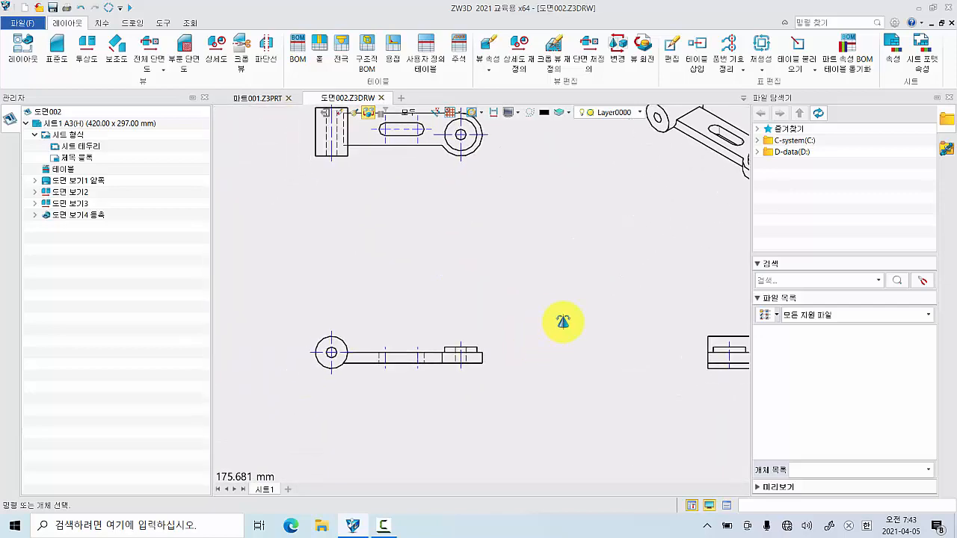
scroll(397, 381, "down", 2)
scroll(381, 394, "up", 1)
scroll(380, 395, "up", 1)
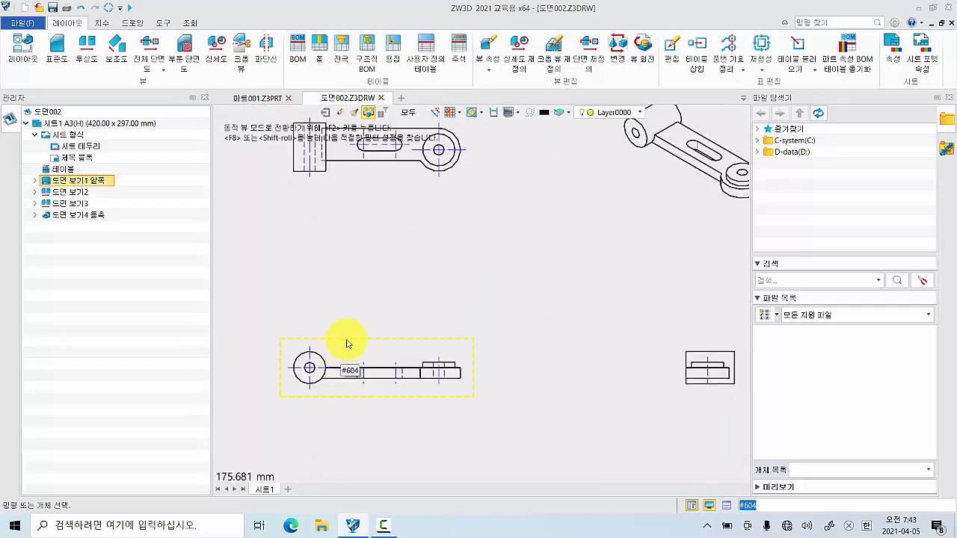
scroll(375, 389, "up", 1)
scroll(374, 387, "up", 2)
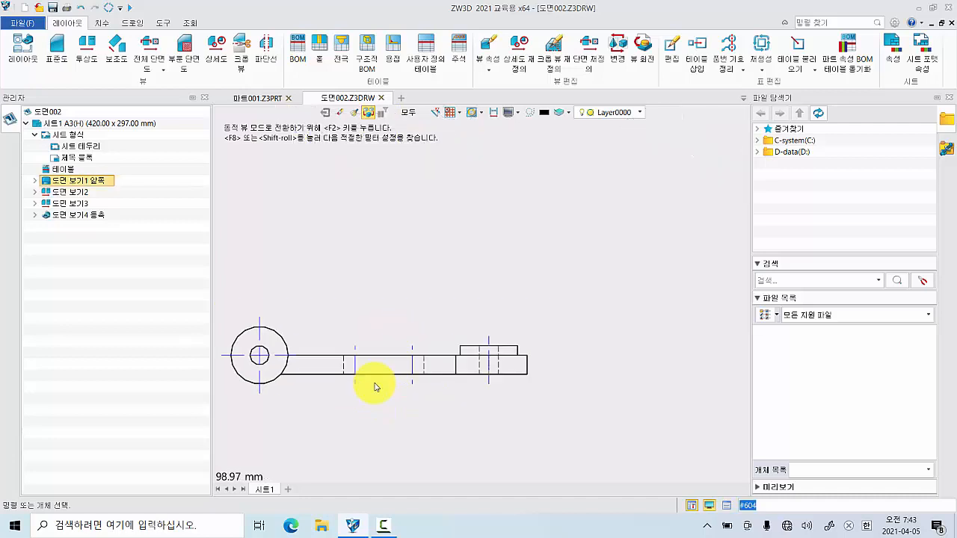
scroll(375, 387, "down", 3)
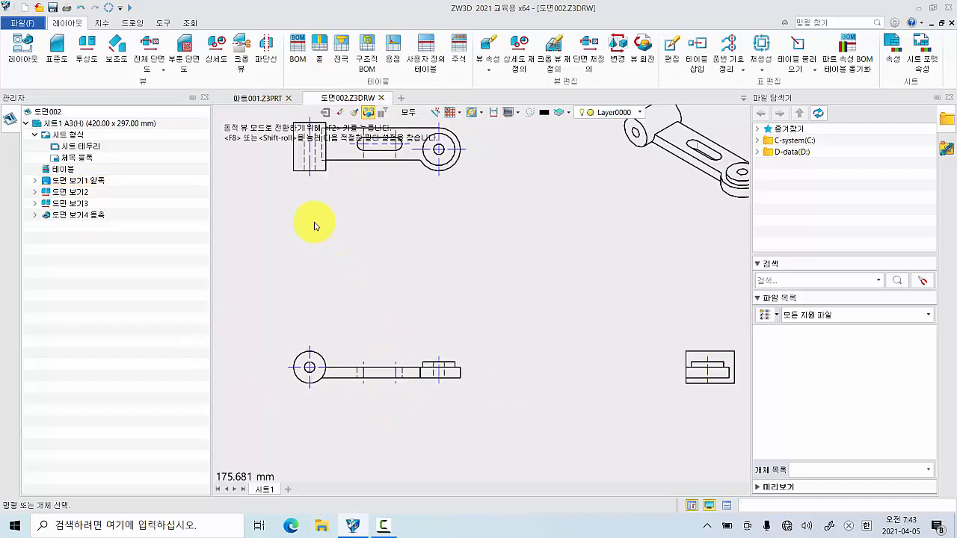
Start a partial section on the front view with a circular boundary centred on the slot and enclosing both its ends
left_click(185, 51)
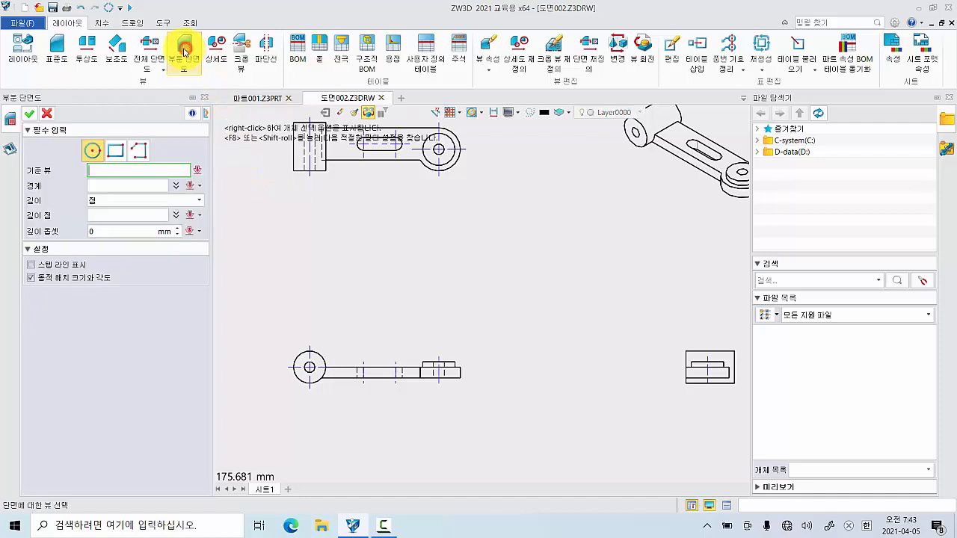
left_click(138, 171)
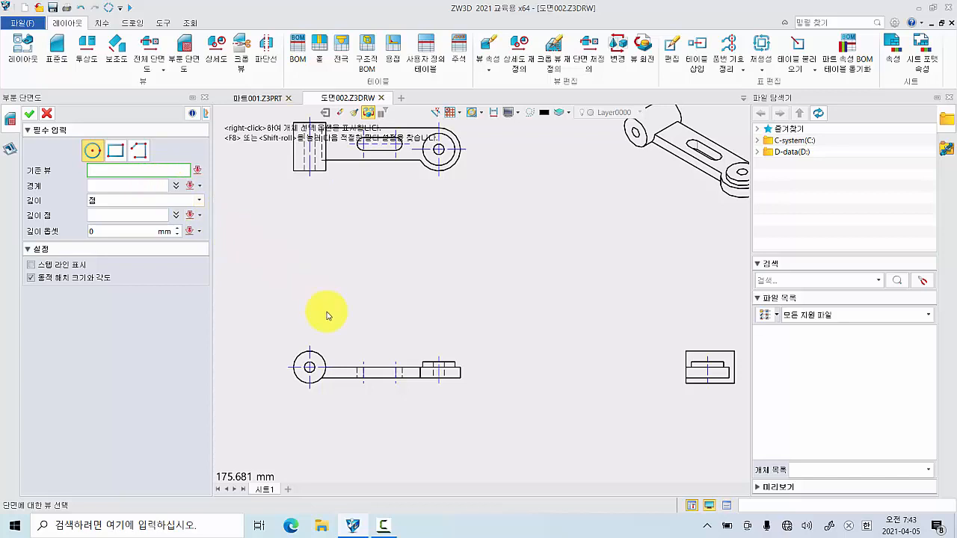
left_click(391, 357)
left_click(391, 349)
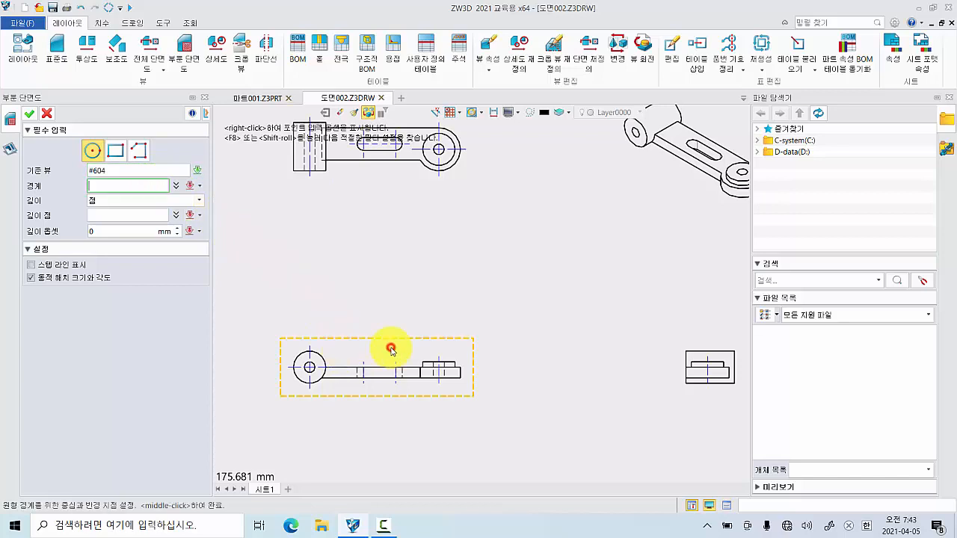
left_click(388, 366)
scroll(380, 374, "up", 5)
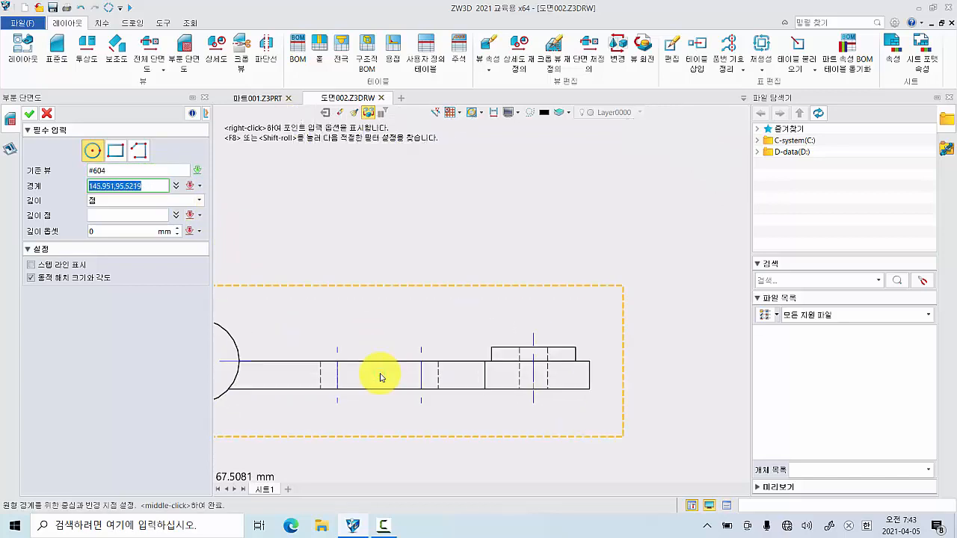
middle_click_drag(380, 376, 433, 314)
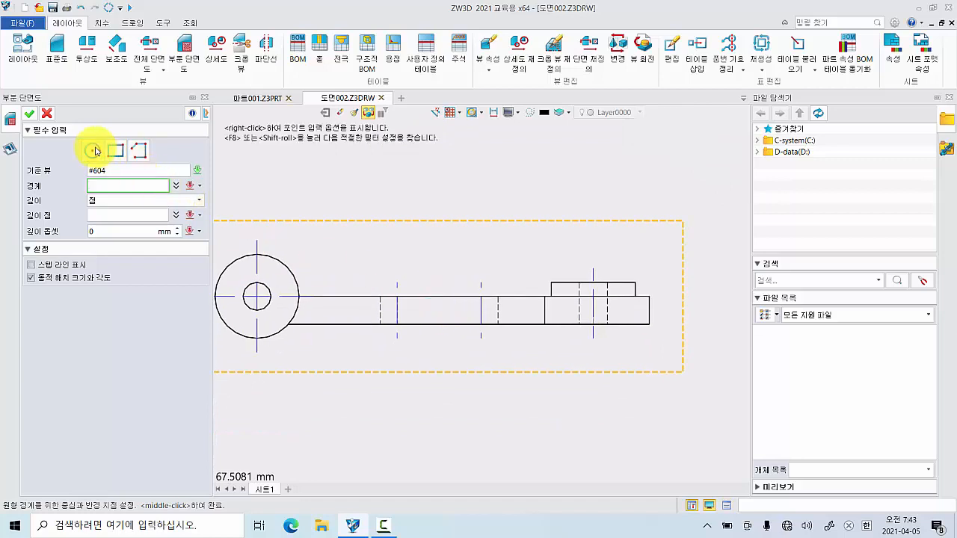
left_click(421, 293)
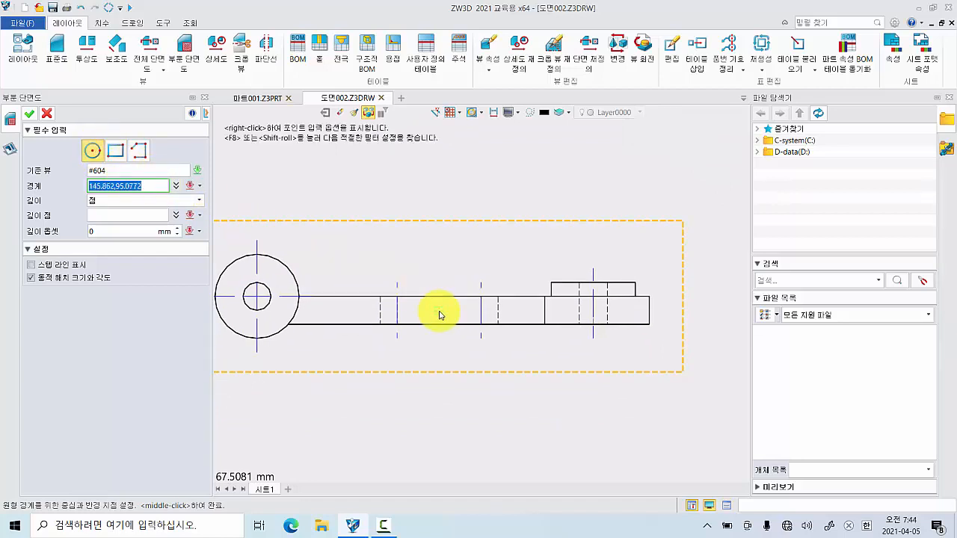
left_click(439, 311)
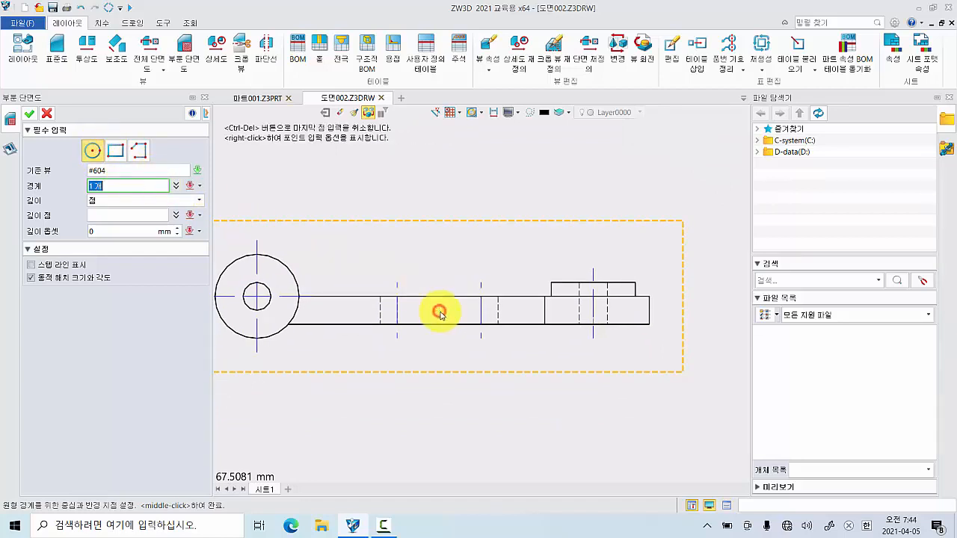
left_click(510, 347)
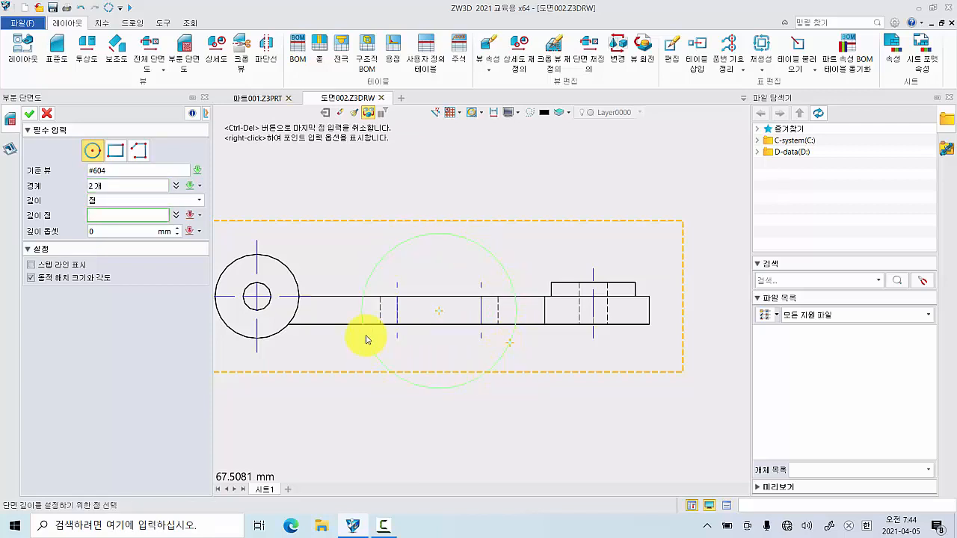
Set the section depth to a point on the slot's horizontal centreline in the top view with 0 mm offset and create the partial section
left_click(396, 310)
scroll(421, 317, "down", 2)
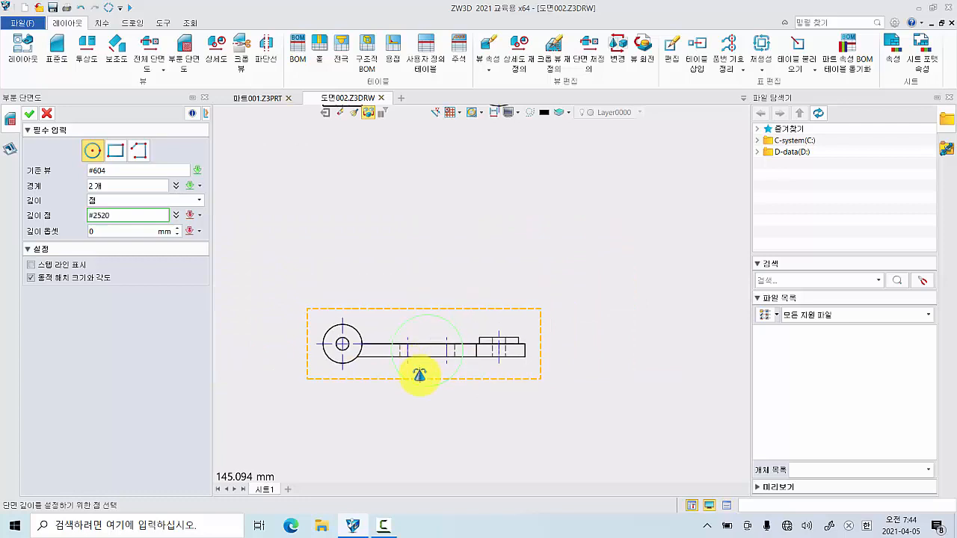
middle_click_drag(420, 374, 421, 431)
left_click(129, 224)
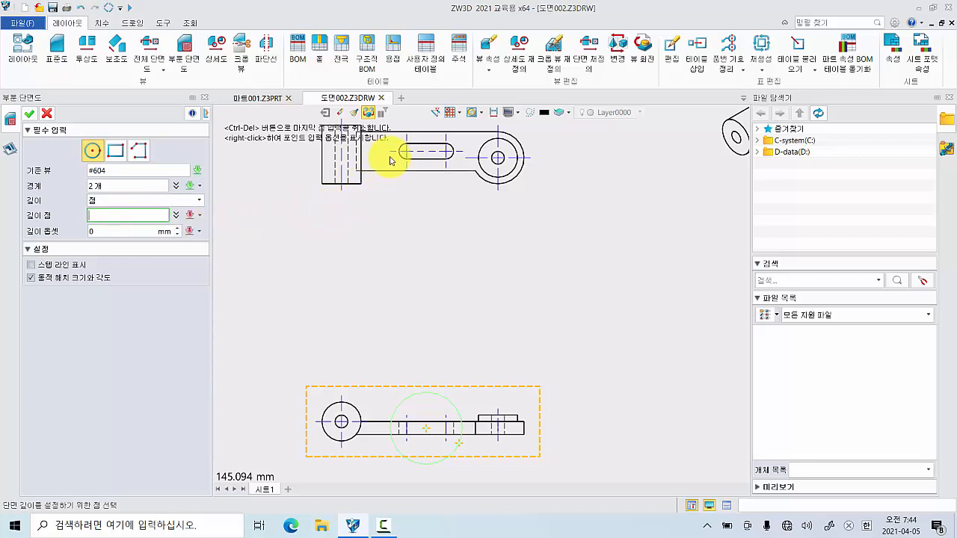
left_click(392, 157)
left_click(392, 156)
scroll(391, 154, "up", 3)
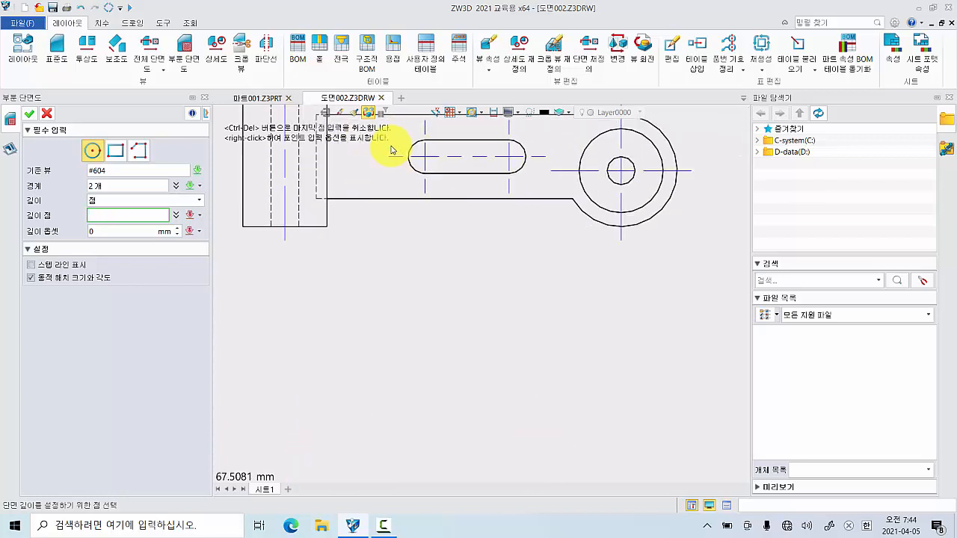
left_click(400, 159)
scroll(401, 160, "down", 3)
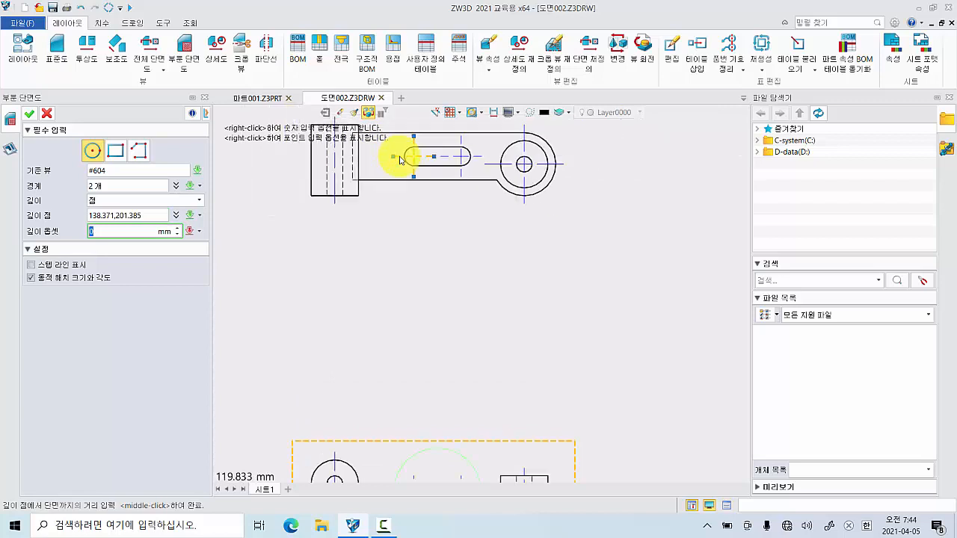
left_click(30, 119)
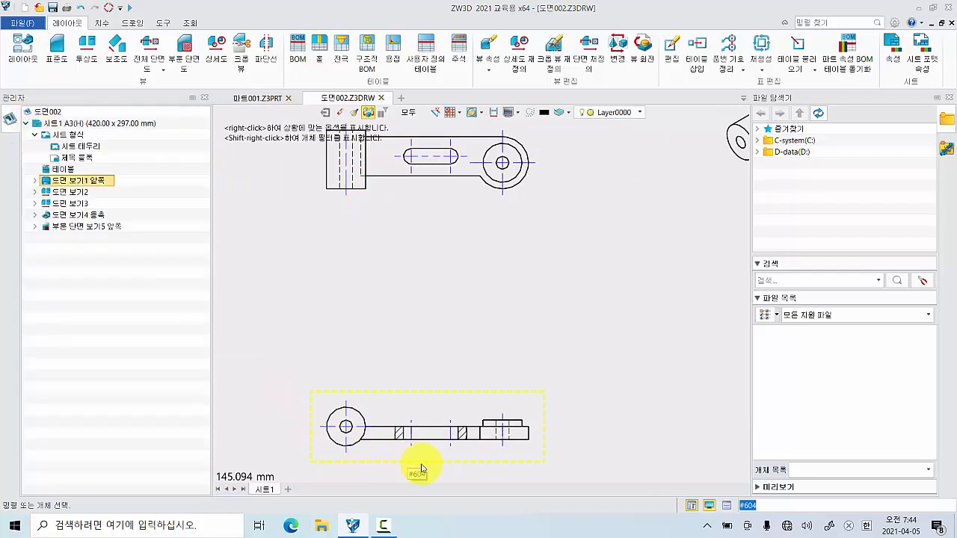
Set the line width of the partial section's left break line in the front view to 0.18 mm
scroll(424, 465, "up", 2)
scroll(424, 464, "up", 2)
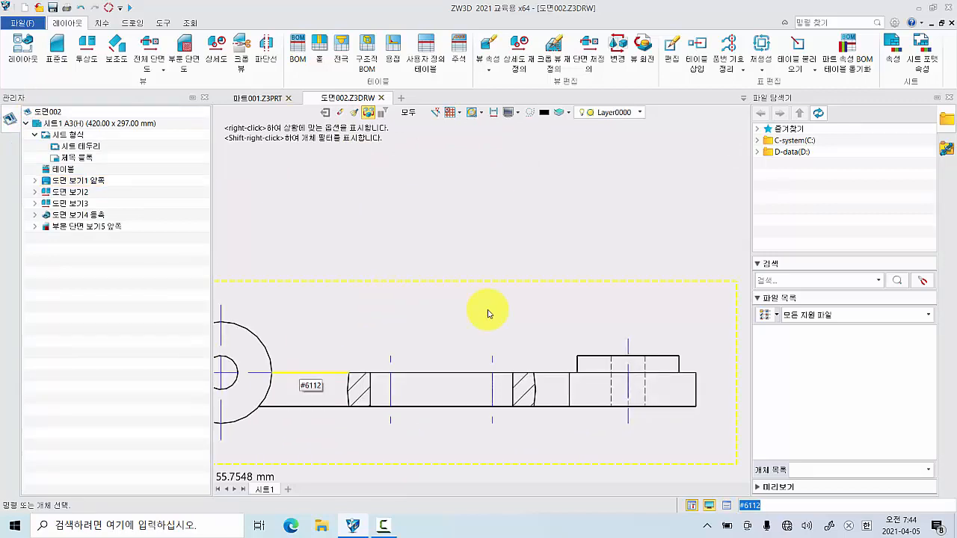
middle_click_drag(550, 375, 573, 302)
scroll(519, 324, "down", 3)
scroll(515, 334, "up", 3)
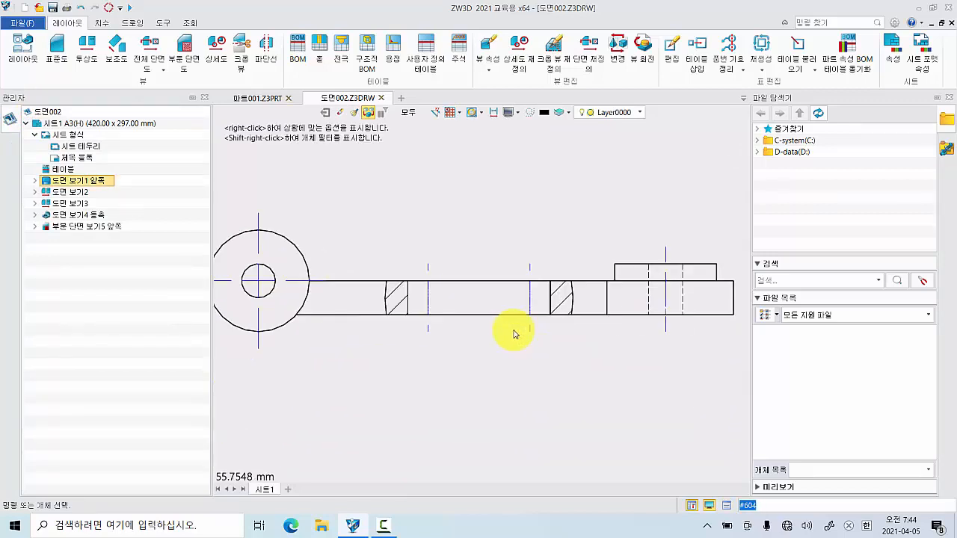
middle_click_drag(496, 335, 406, 335)
scroll(359, 336, "up", 2)
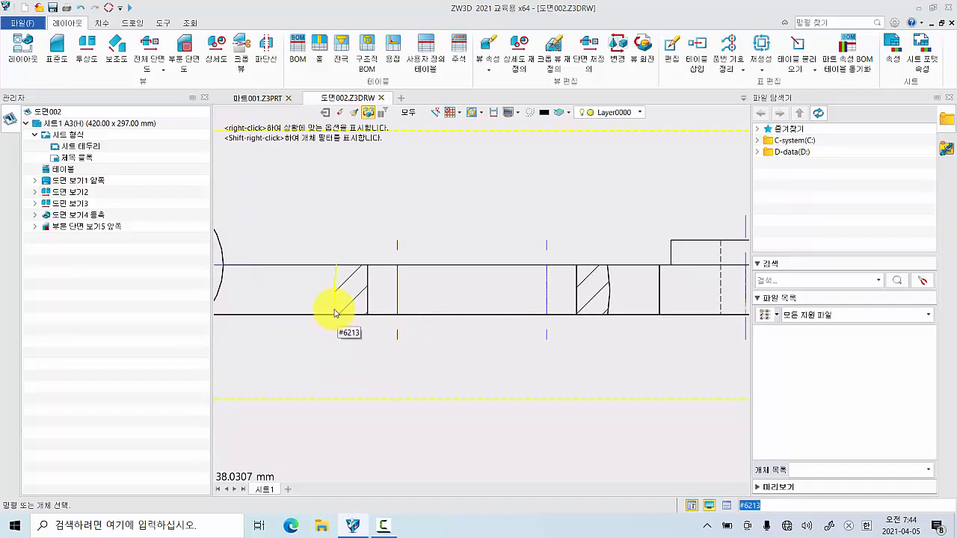
right_click(335, 304)
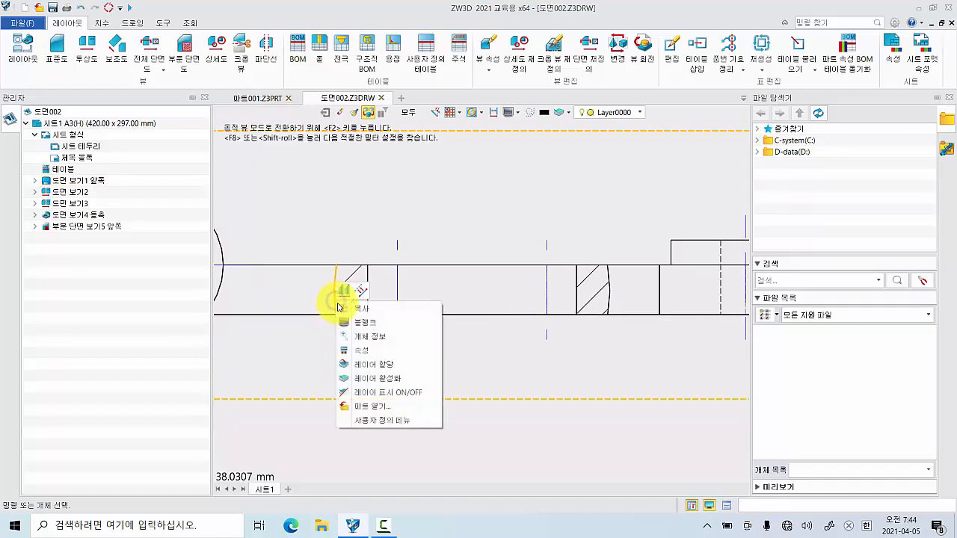
left_click(375, 351)
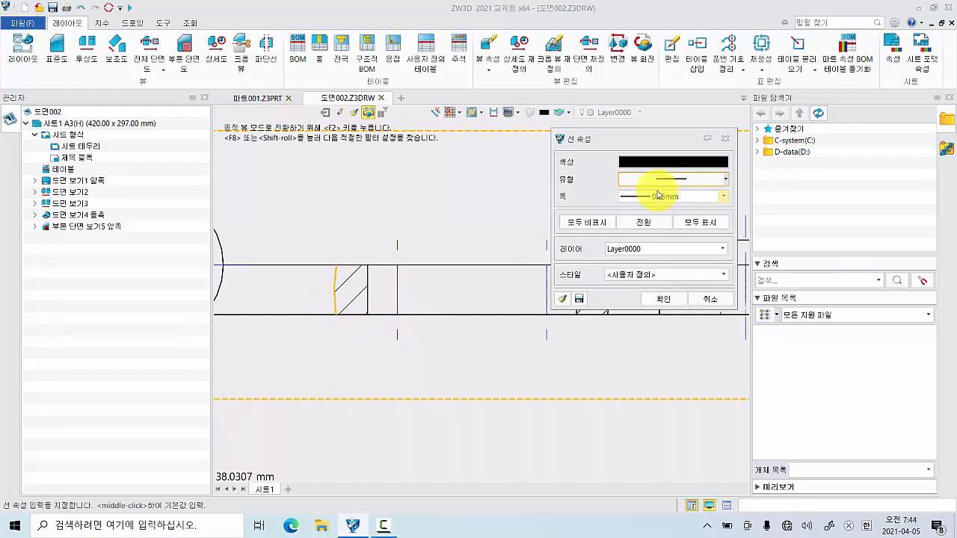
left_click(721, 201)
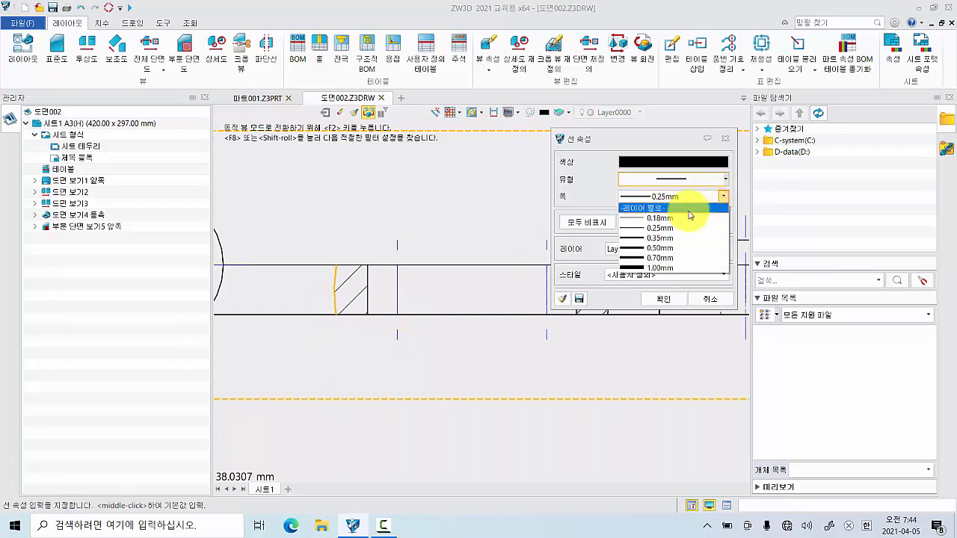
left_click(686, 216)
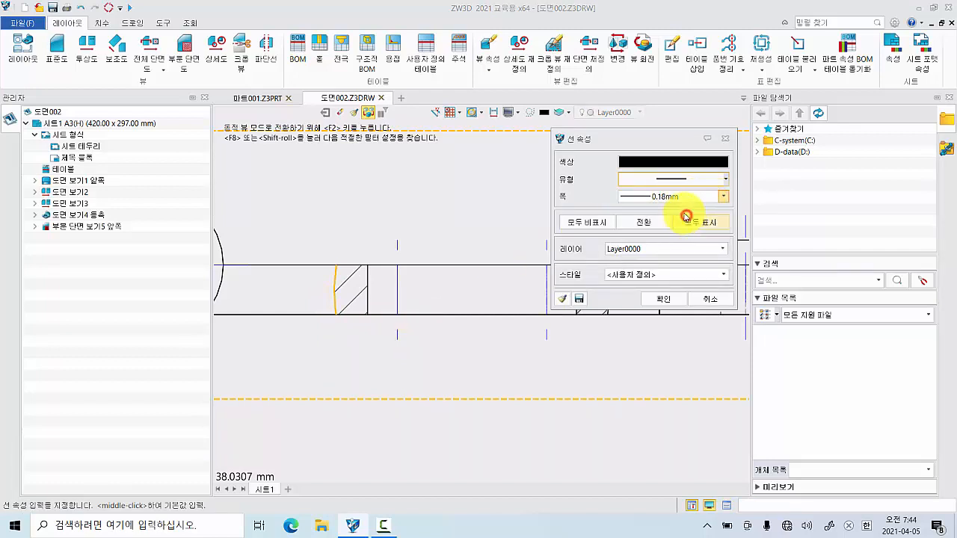
left_click(663, 299)
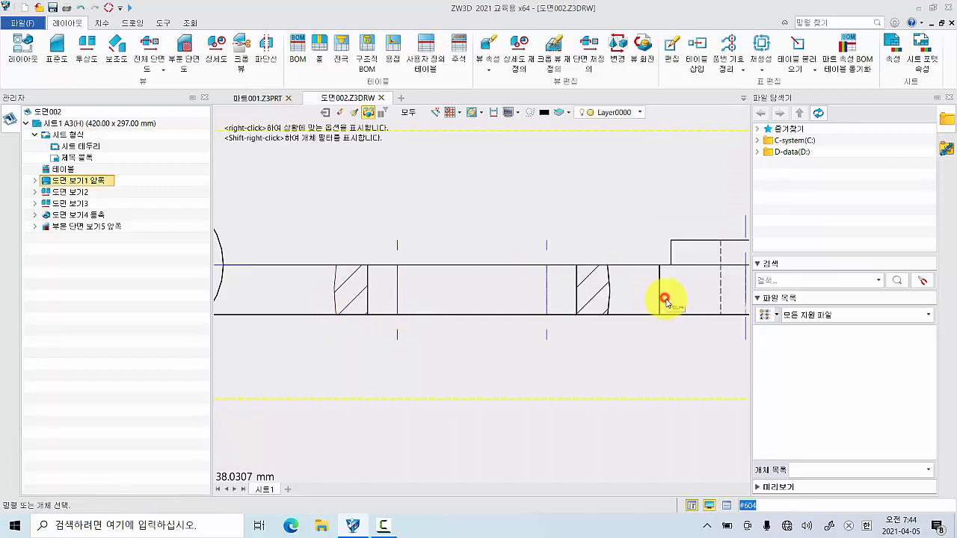
Set a thin line width for both segments of the partial section's right break line in the front view
right_click(609, 278)
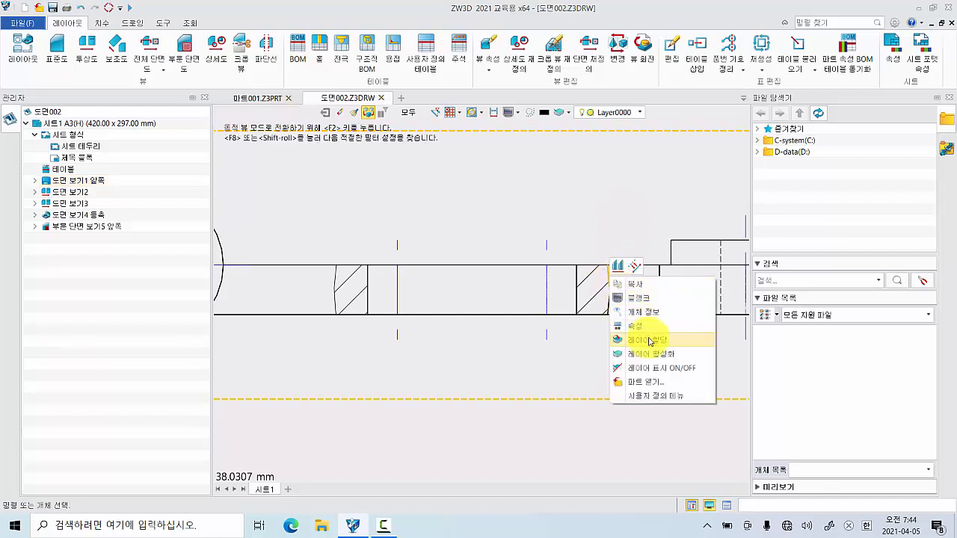
left_click(648, 333)
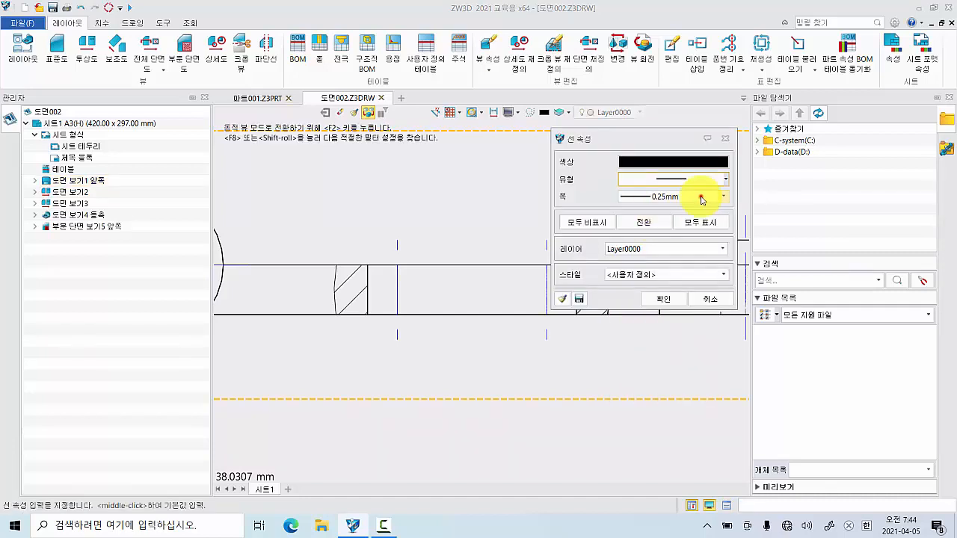
left_click(701, 196)
left_click(673, 218)
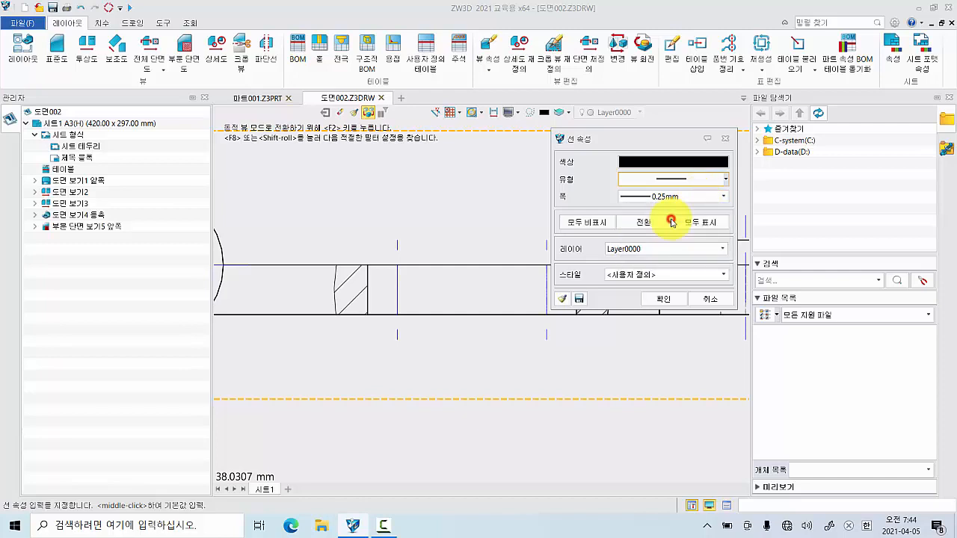
left_click(662, 300)
right_click(611, 304)
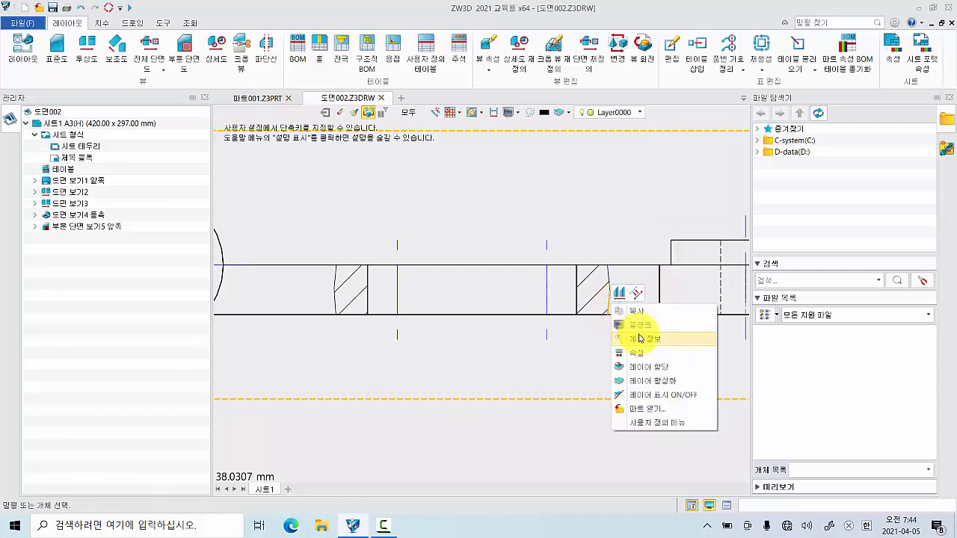
left_click(648, 356)
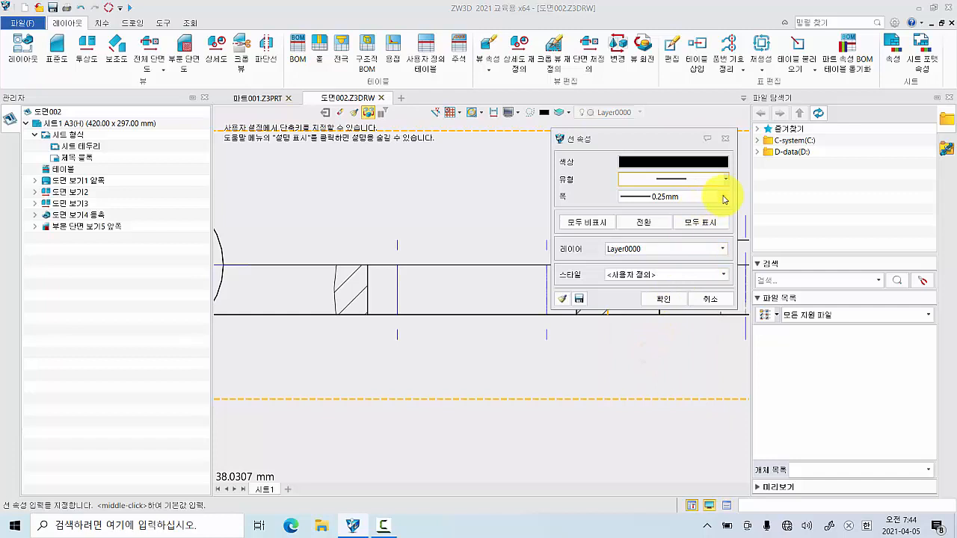
left_click(723, 197)
left_click(676, 219)
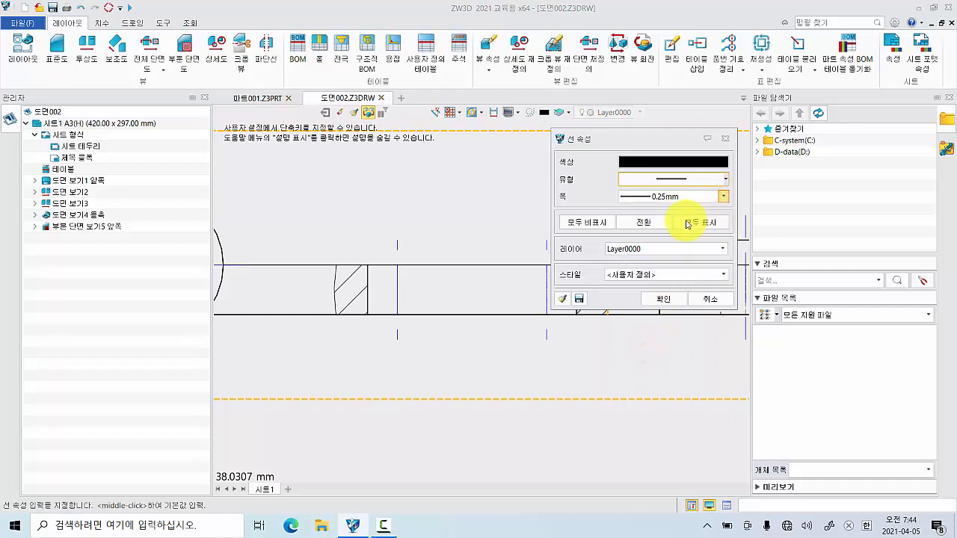
left_click(669, 304)
Dimension the full height of the left cylinder in the top view, with the text centred along the dimension line
scroll(598, 346, "down", 6)
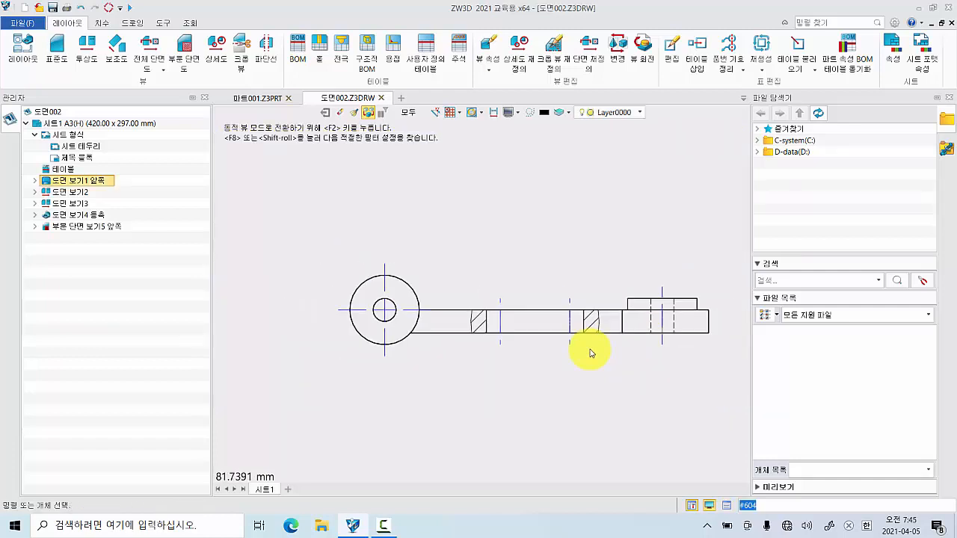
scroll(591, 352, "down", 4)
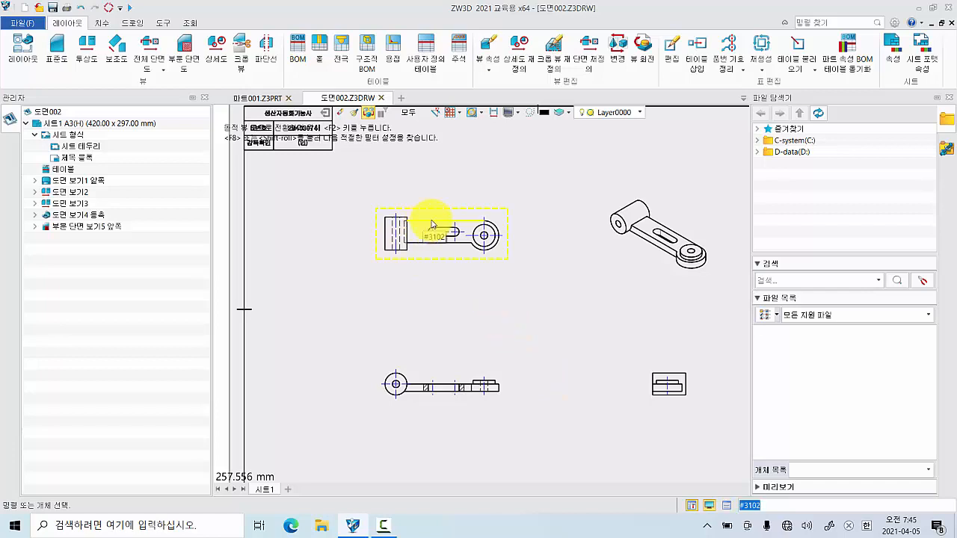
scroll(433, 219, "up", 8)
middle_click_drag(435, 218, 479, 231)
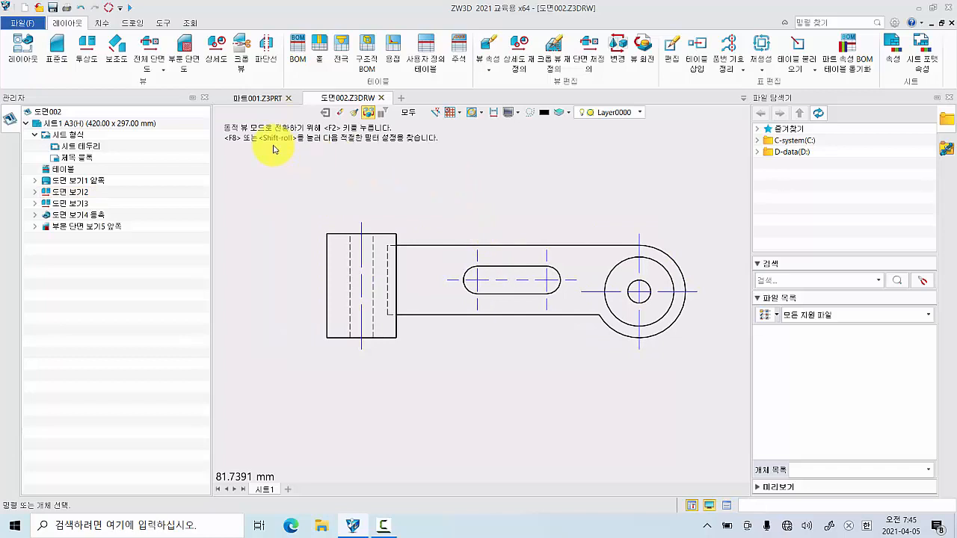
left_click(105, 28)
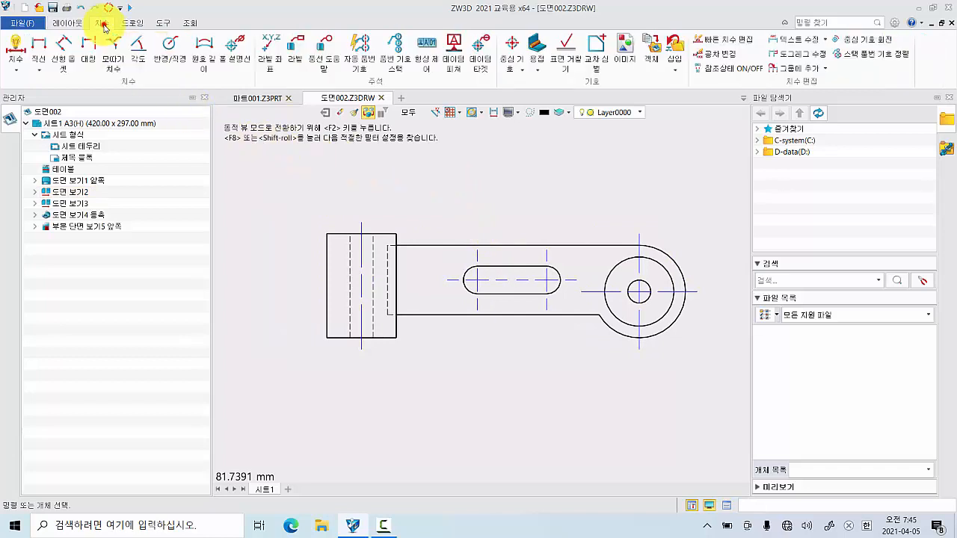
left_click(17, 48)
scroll(284, 256, "up", 1)
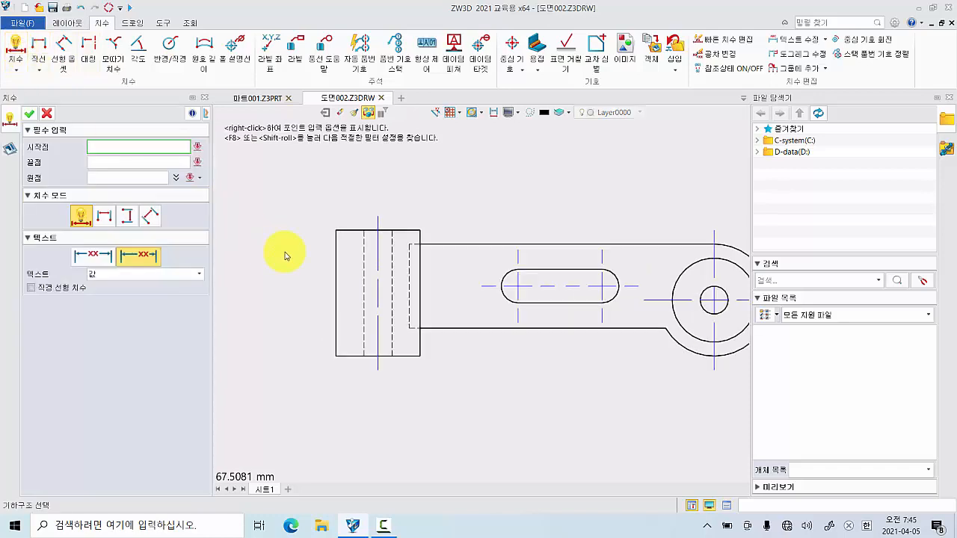
left_click(335, 241)
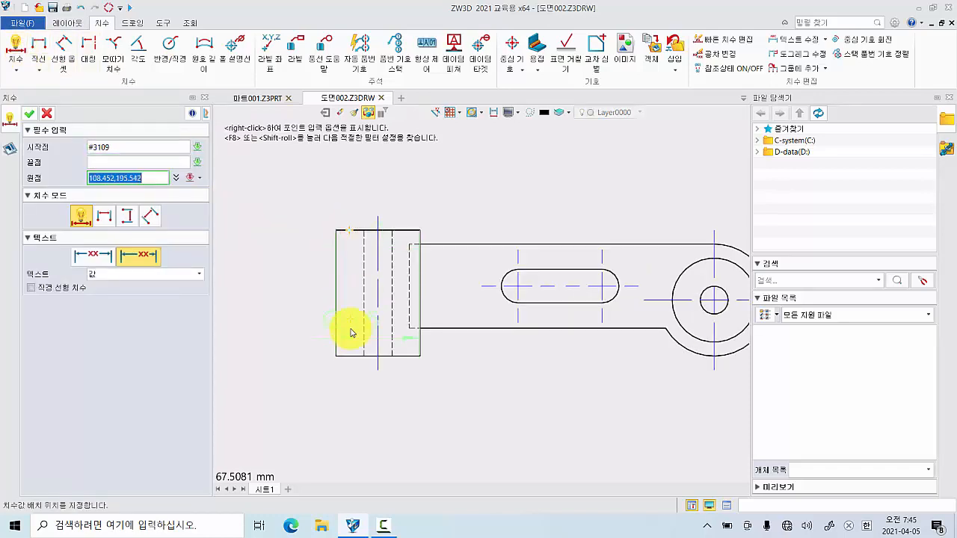
left_click(349, 357)
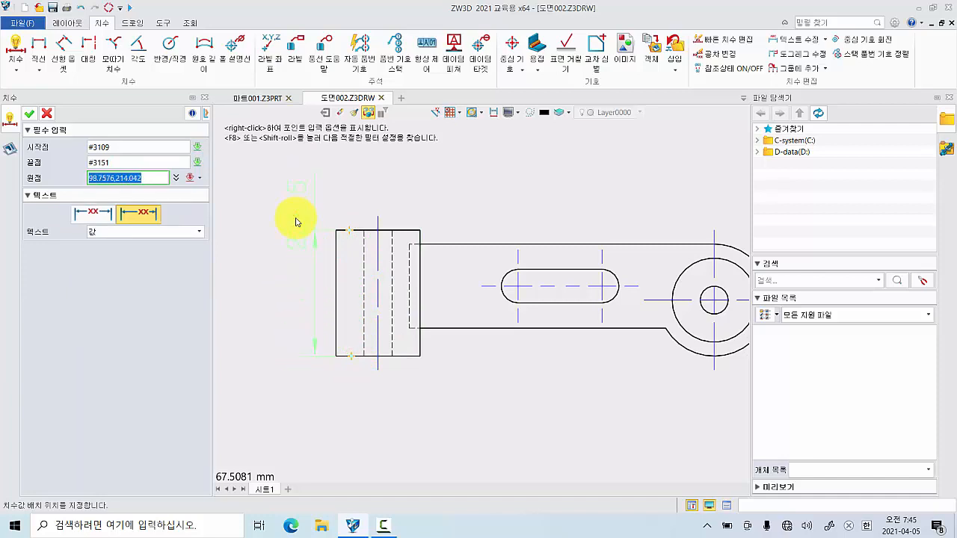
left_click(94, 214)
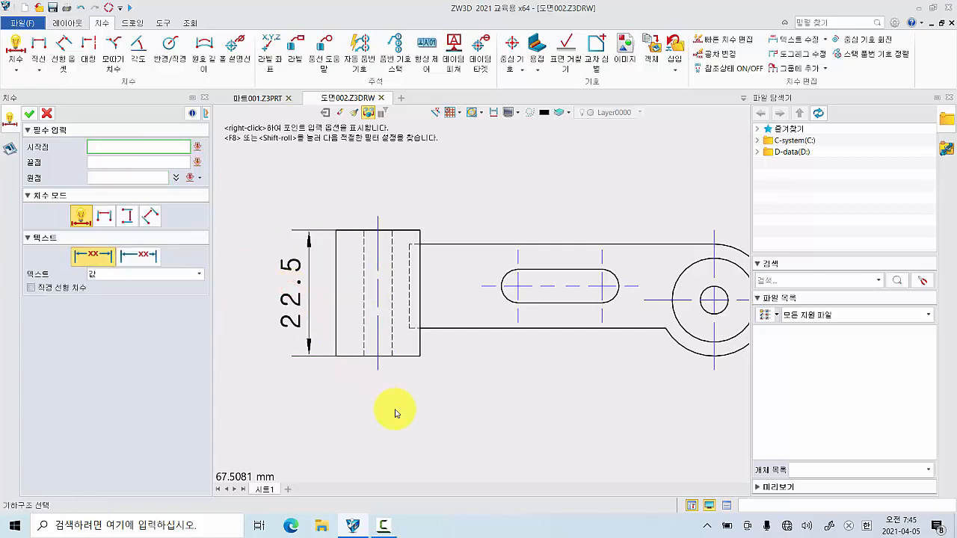
Dimension the vertical offset between the cylinder's and the arm's upper edges in the top view, placing the text freely above the part
scroll(419, 268, "up", 2)
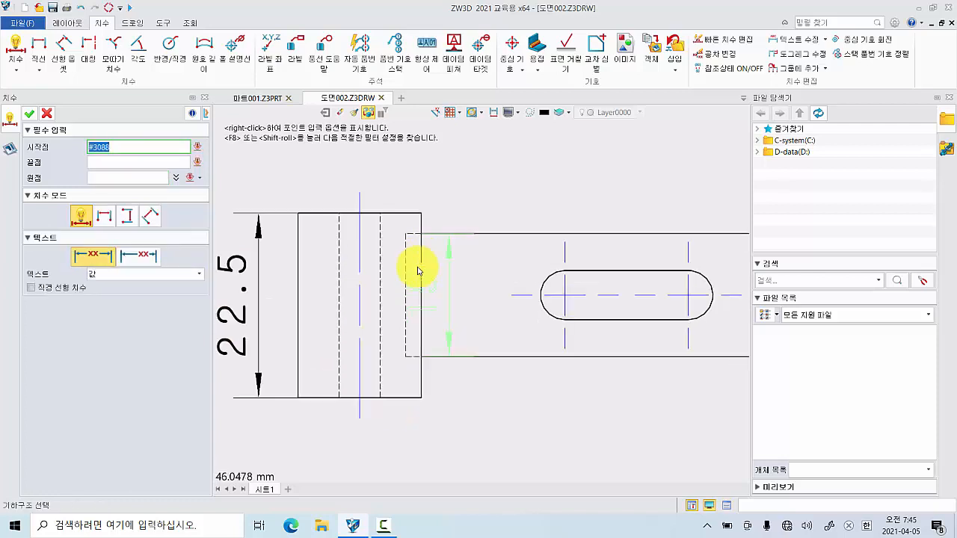
left_click(446, 237)
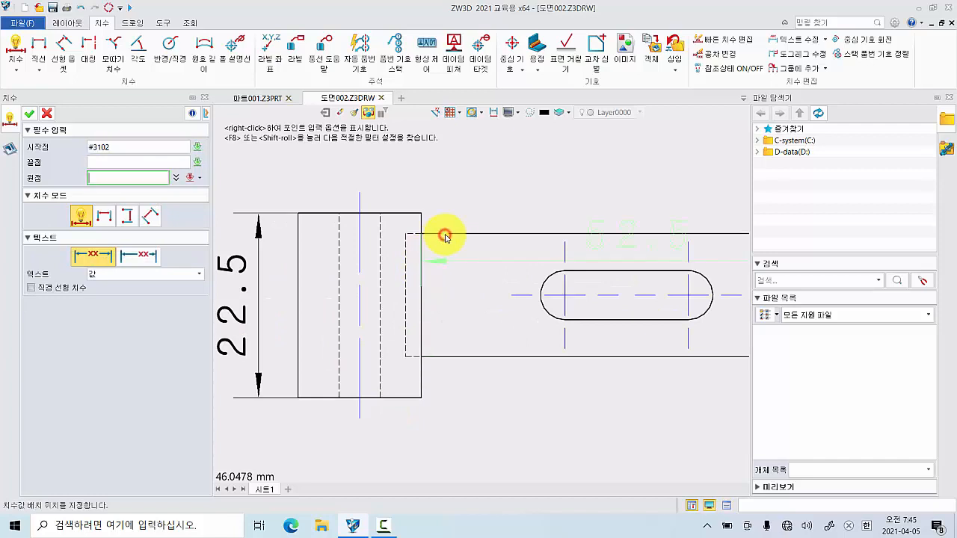
left_click(408, 214)
scroll(430, 220, "down", 2)
middle_click_drag(456, 224, 410, 347)
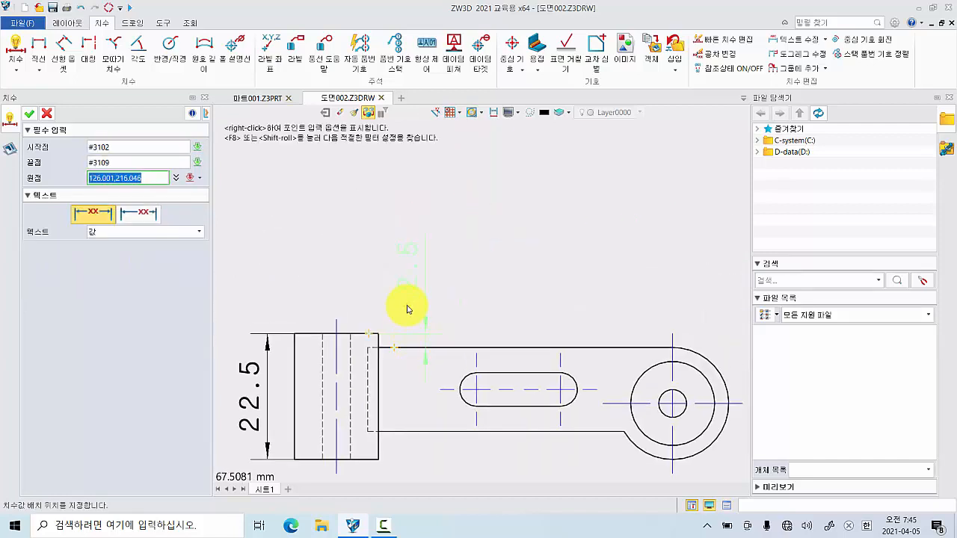
left_click(146, 214)
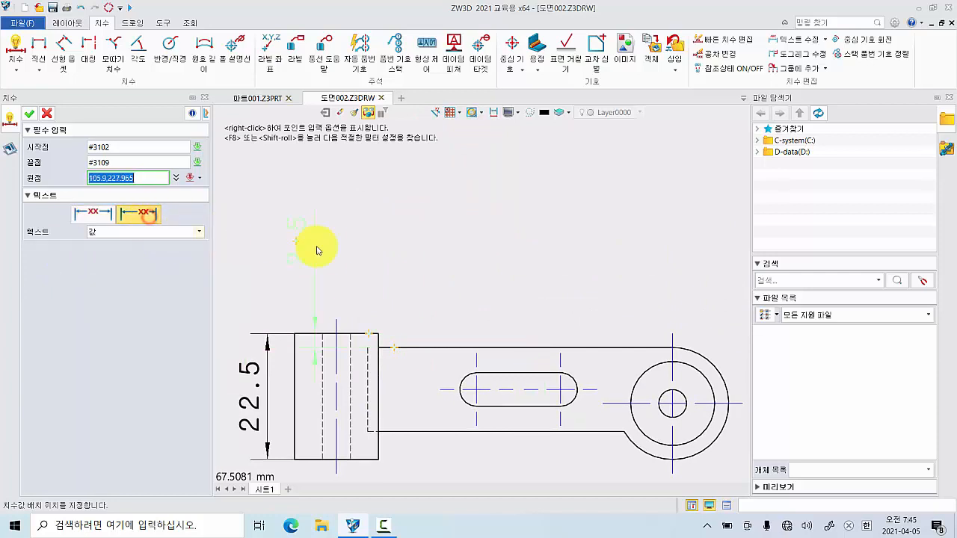
left_click(394, 299)
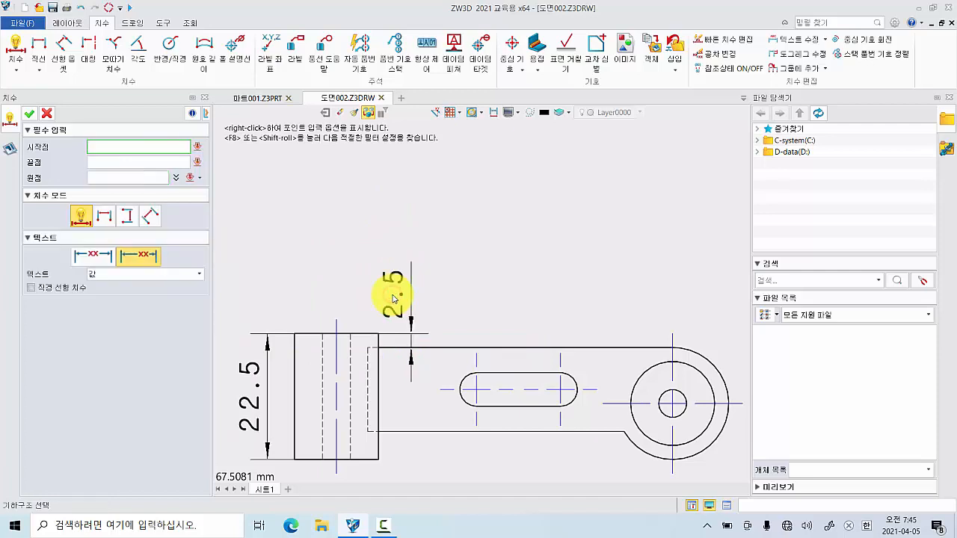
Dimension the slot centreline's distance from the arm's lower edge, then the arm's width between the slot and the round end
left_click(447, 392)
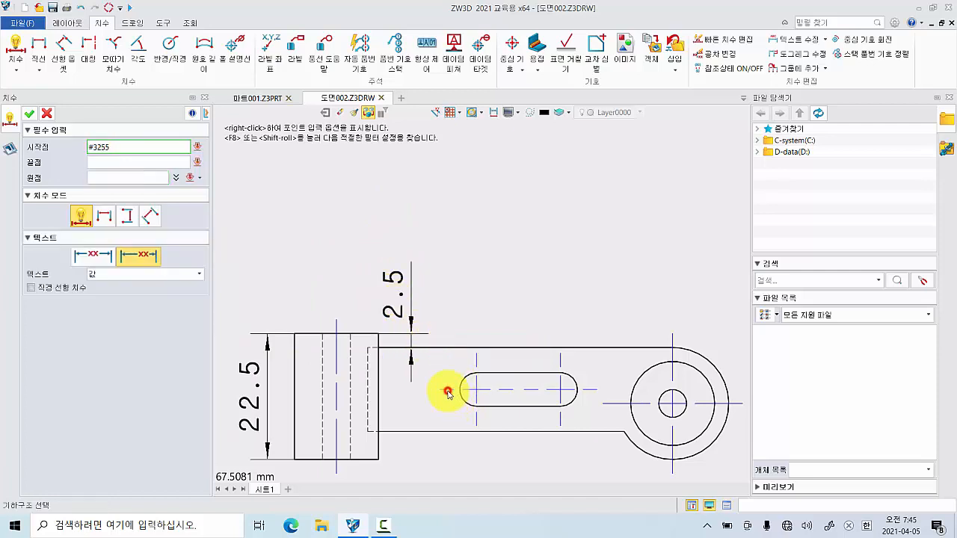
left_click(446, 432)
middle_click_drag(449, 450, 448, 365)
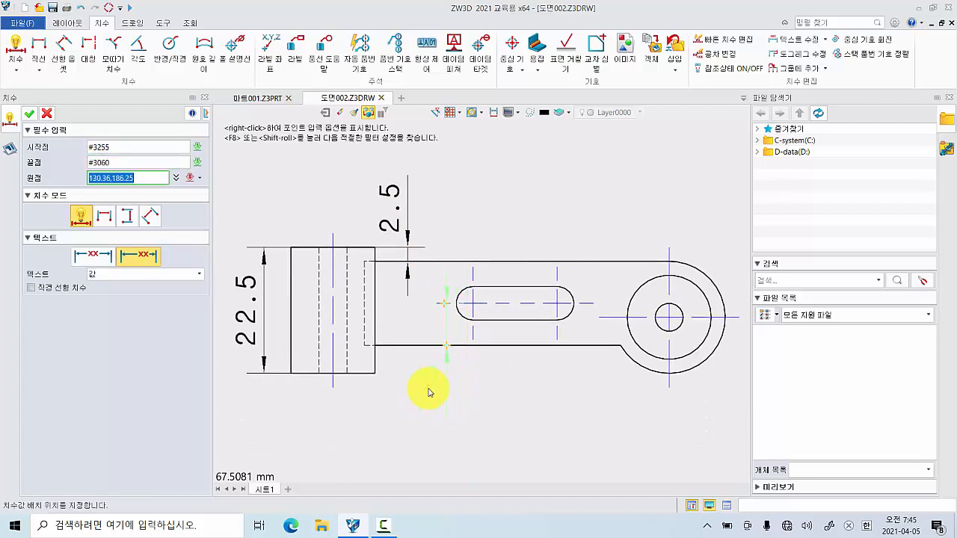
left_click(429, 391)
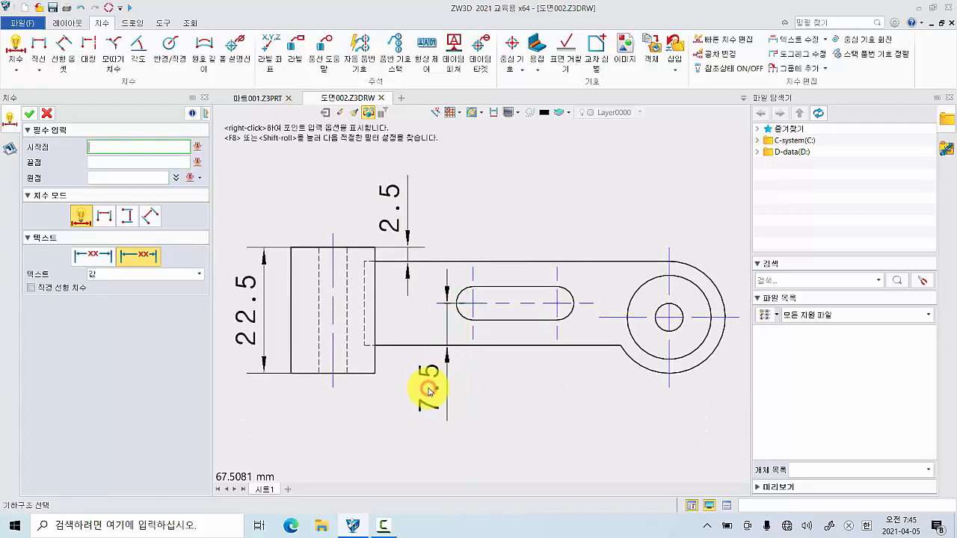
left_click(593, 262)
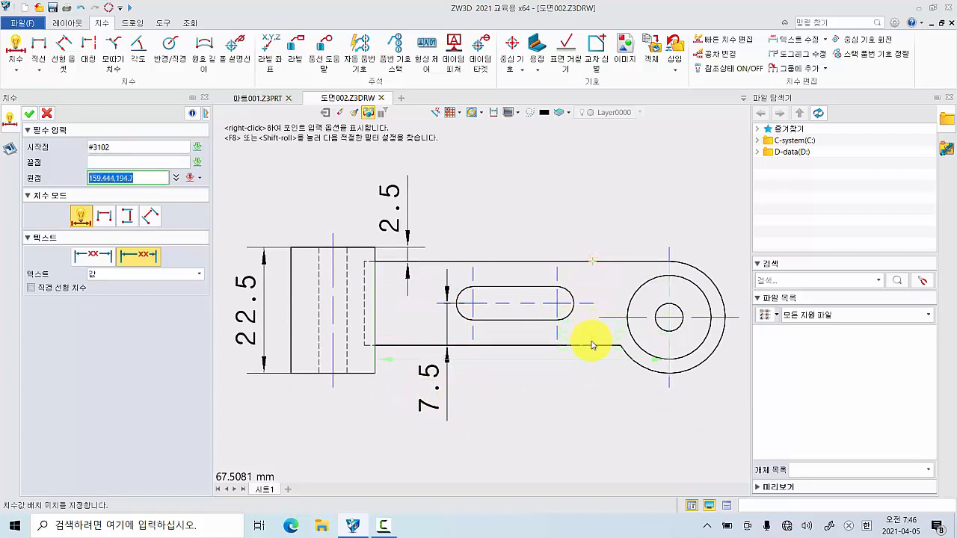
left_click(591, 346)
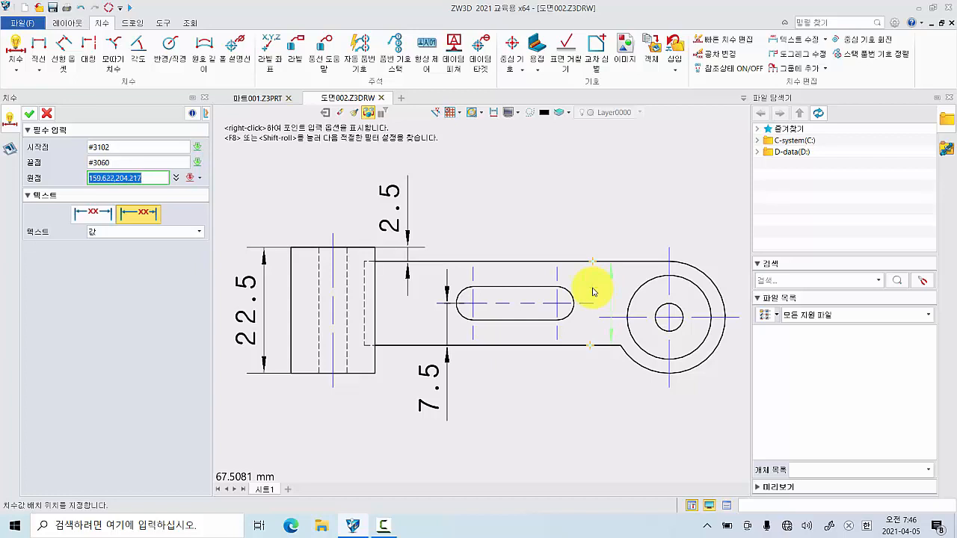
left_click(593, 290)
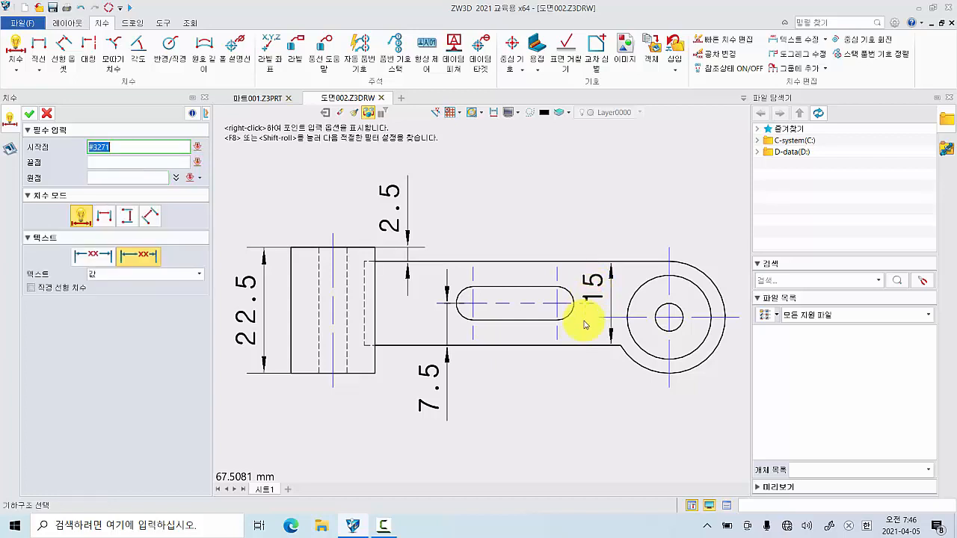
Dimension the horizontal distance between the left cylinder's and the round end's centrelines below the top view, with the text centred
left_click(334, 357)
left_click(667, 386)
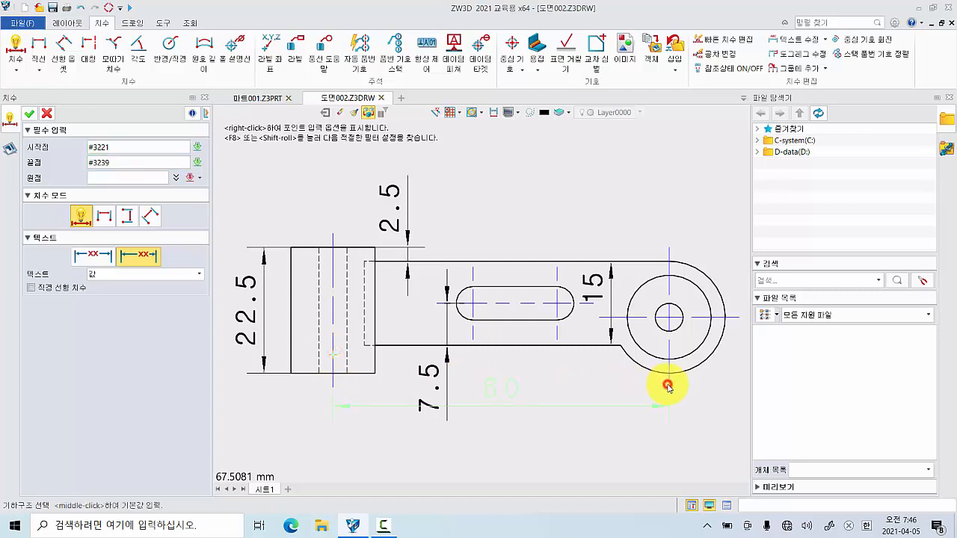
middle_click_drag(551, 432, 528, 341)
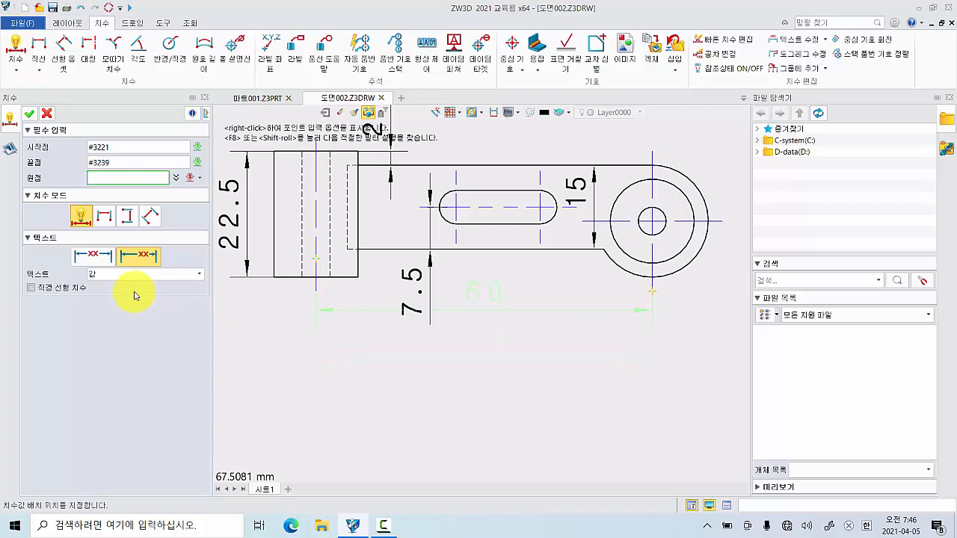
left_click(104, 259)
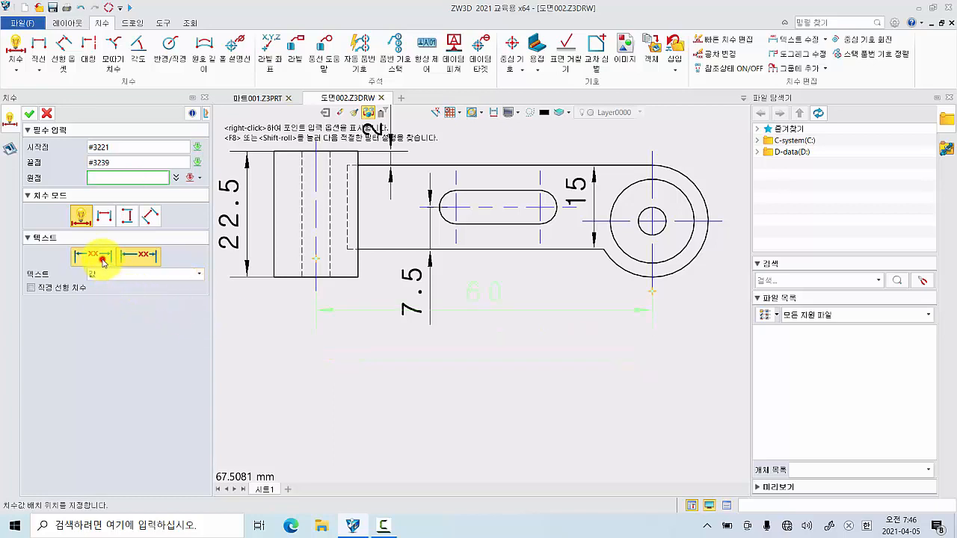
left_click(486, 338)
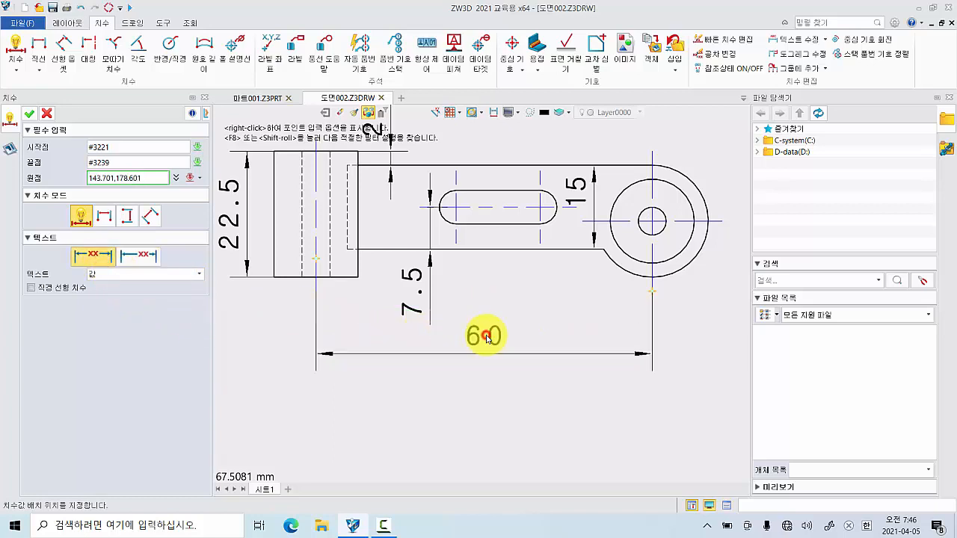
Dimension the diameter of the round end's boss circle with a line across it, placing the text freely outside the top view's outline
middle_click_drag(517, 311, 485, 377)
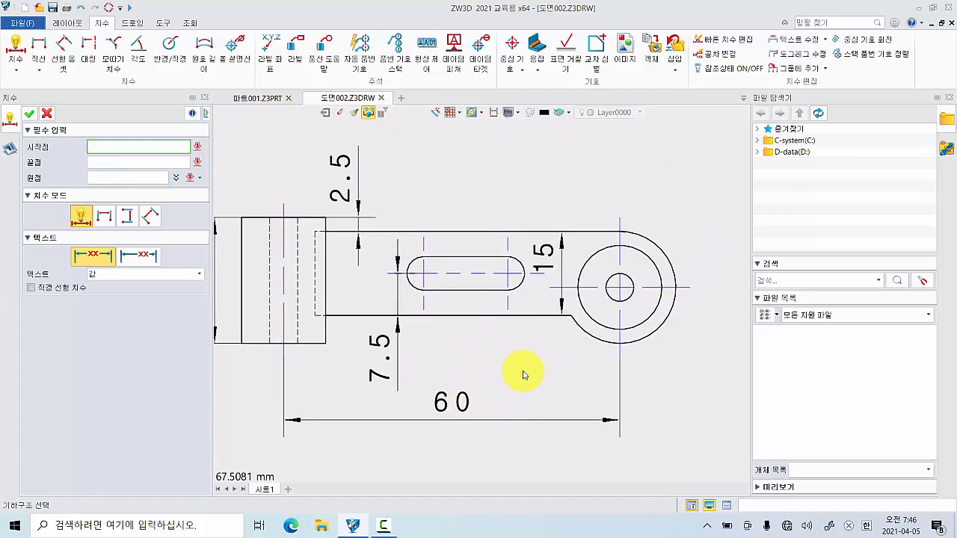
left_click(664, 246)
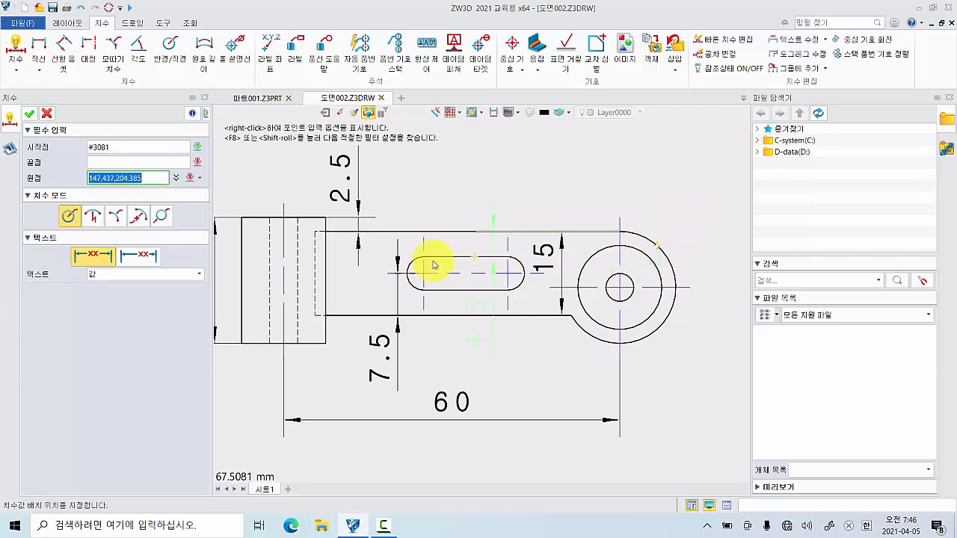
left_click(149, 259)
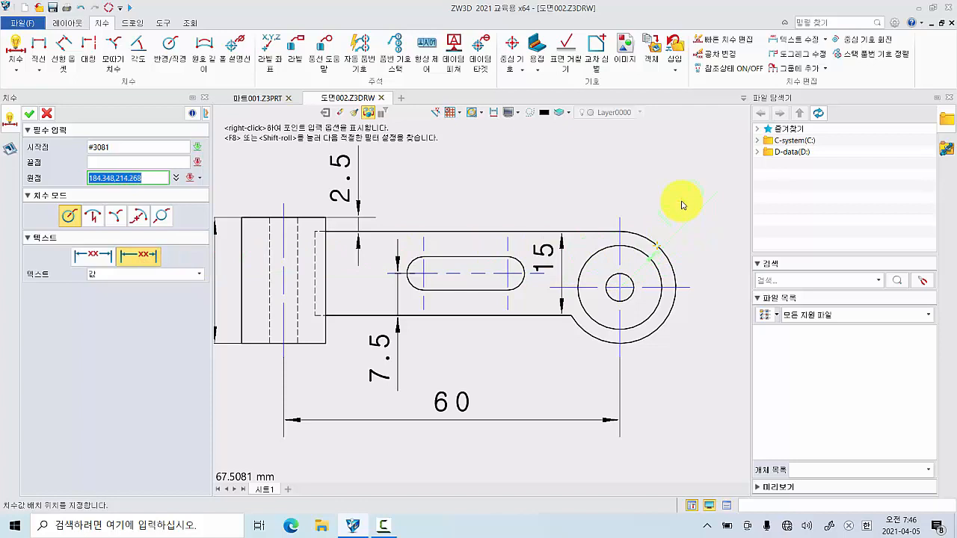
left_click(161, 217)
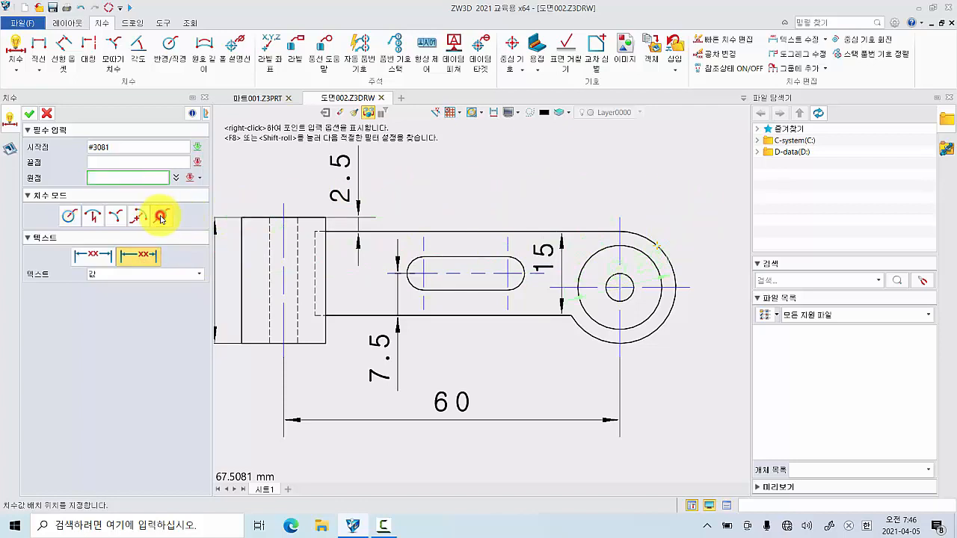
left_click(680, 199)
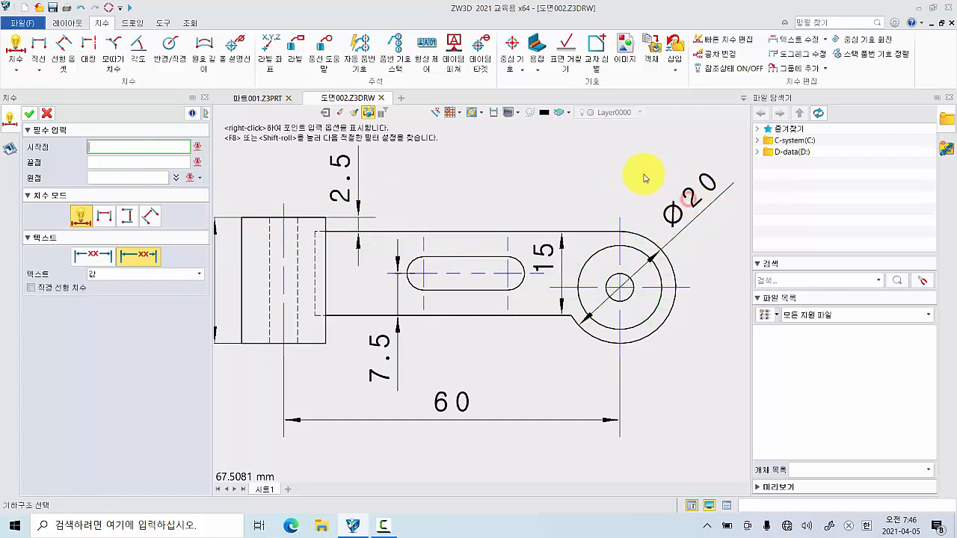
Dimension the radius of the slot's left end in the top view, placing the text above the arm, and finish dimensioning
left_click(415, 264)
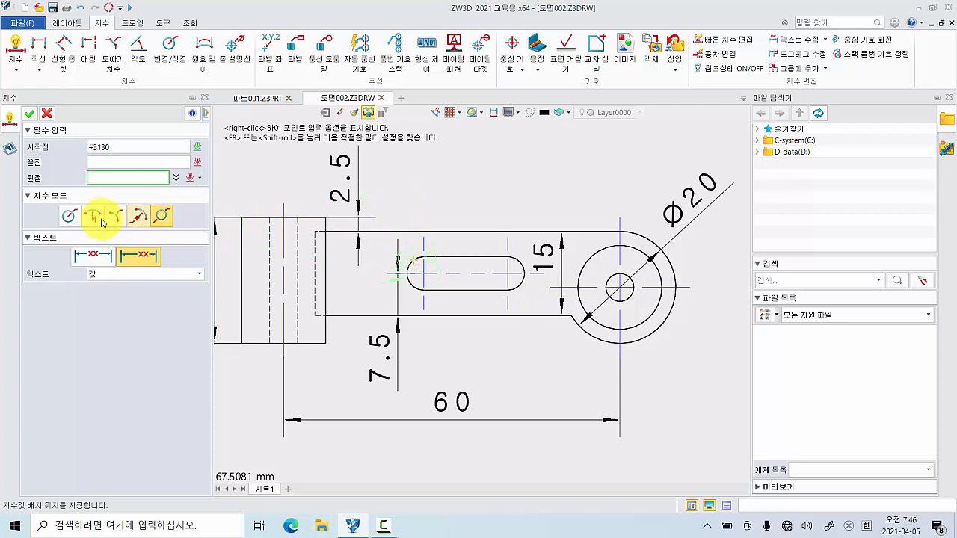
left_click(70, 216)
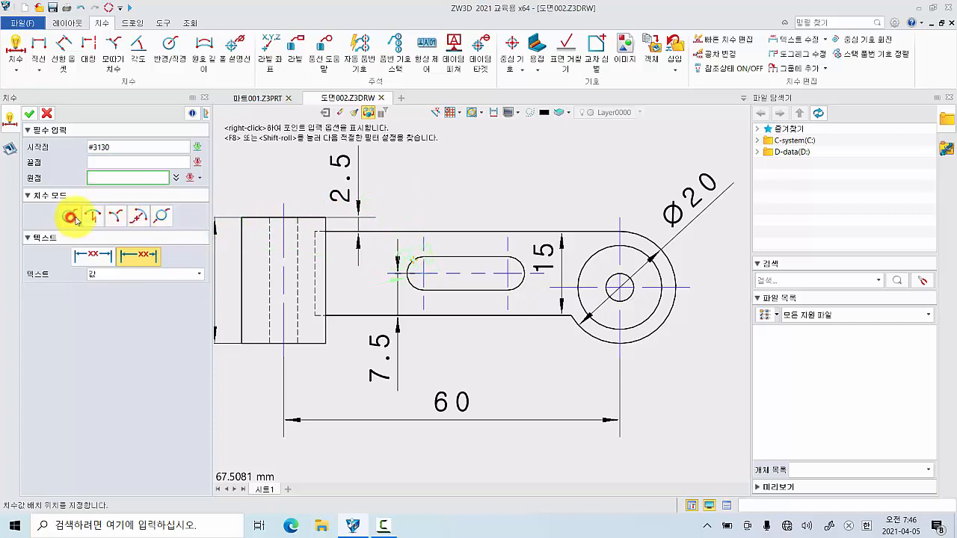
left_click(405, 203)
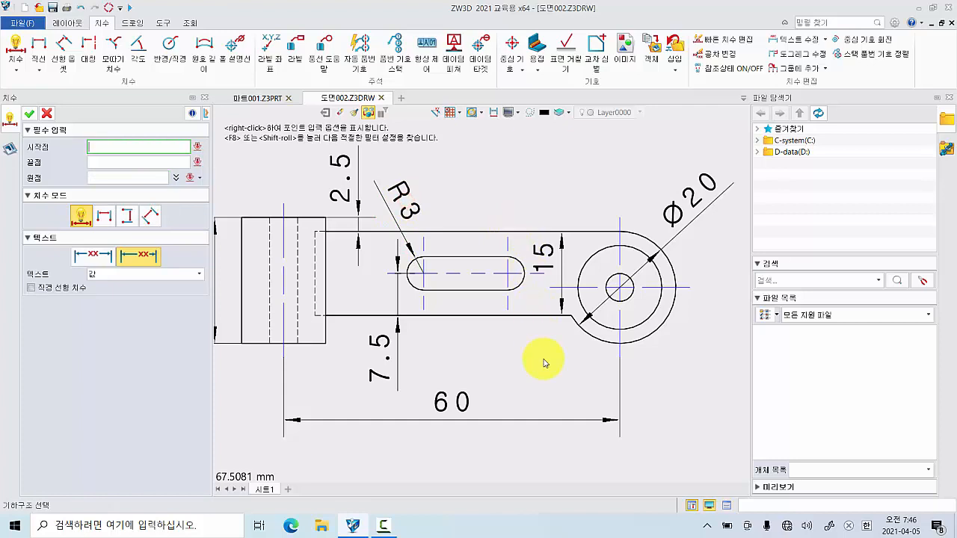
scroll(543, 364, "down", 1)
middle_click_drag(543, 353, 536, 314)
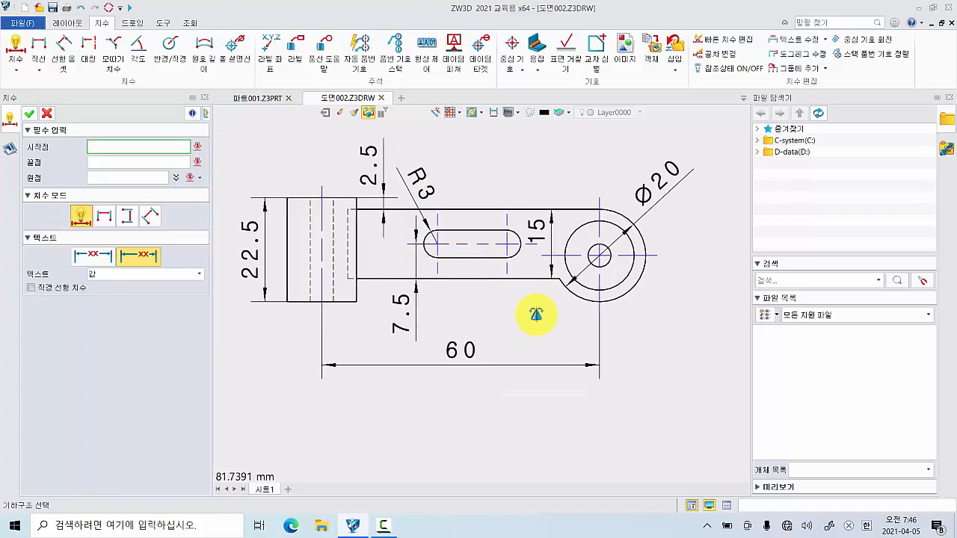
left_click(26, 116)
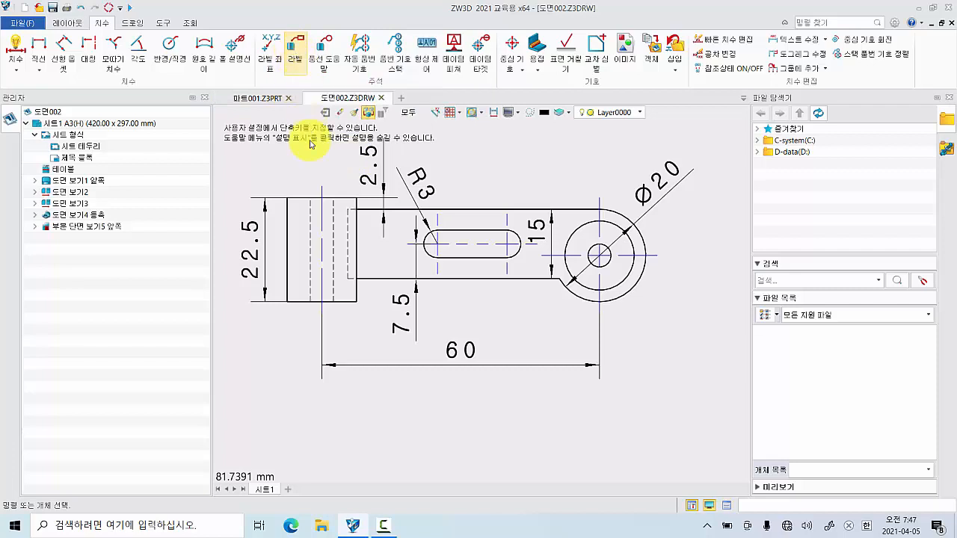
Start a label with a leader from the round end's small hole to a point below the part, using the bent, underlined text style
left_click(295, 60)
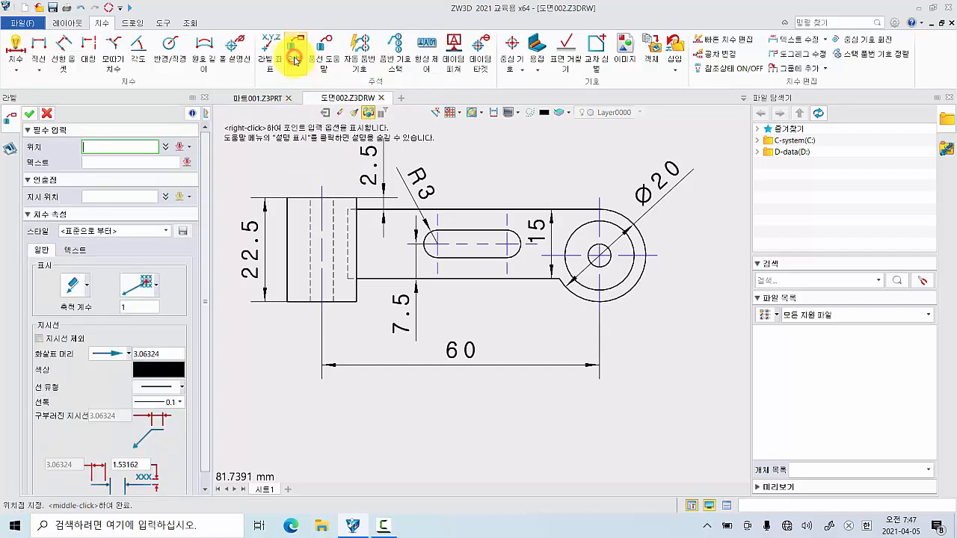
middle_click_drag(630, 365, 487, 337)
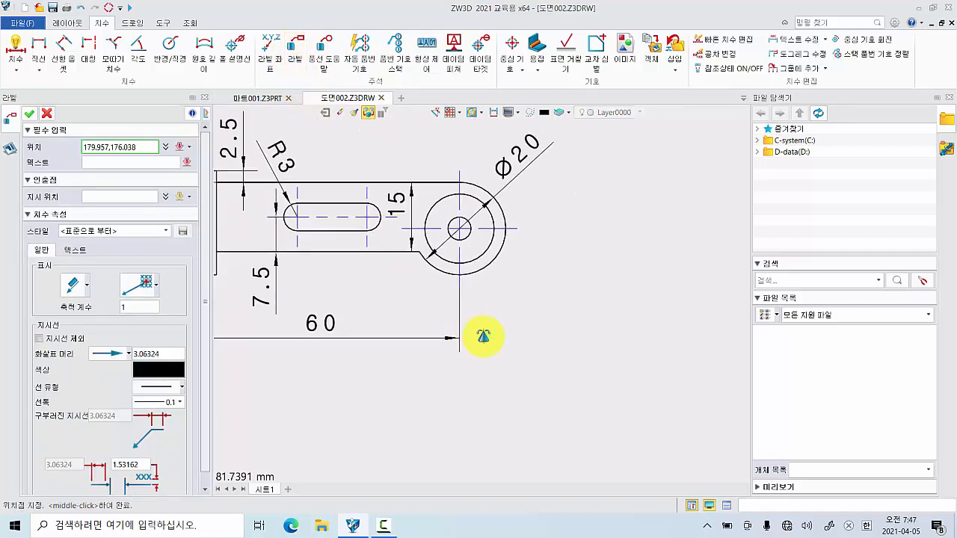
scroll(523, 274, "up", 2)
scroll(523, 273, "up", 2)
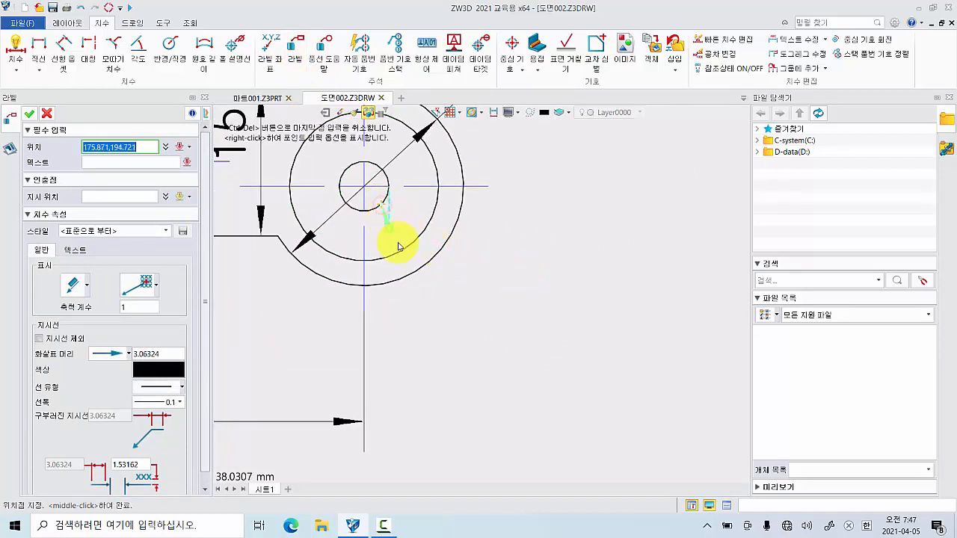
scroll(436, 301, "down", 2)
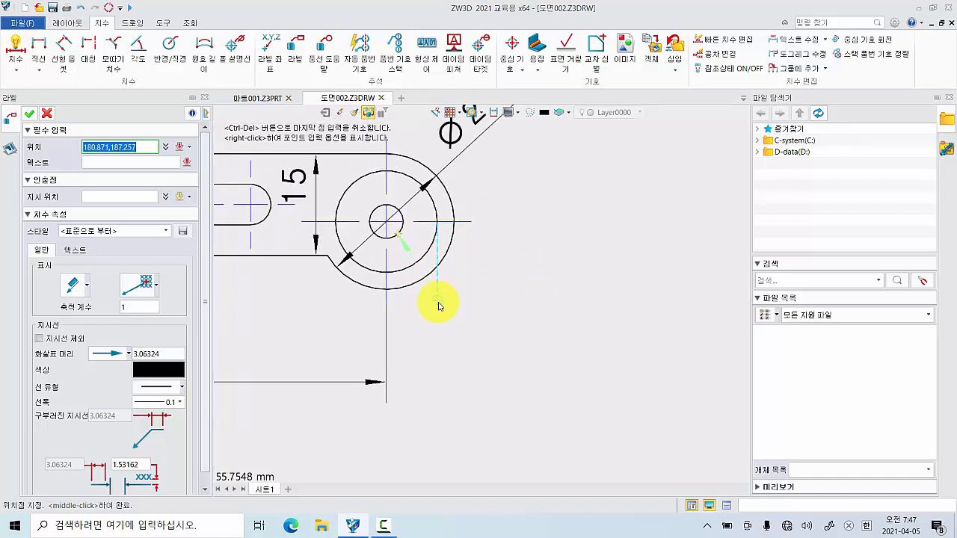
left_click(471, 368)
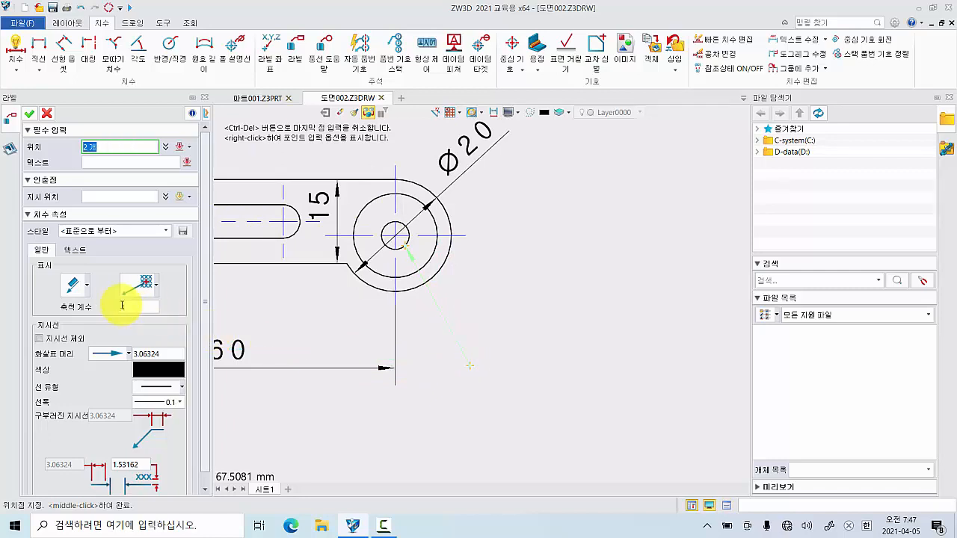
left_click(88, 288)
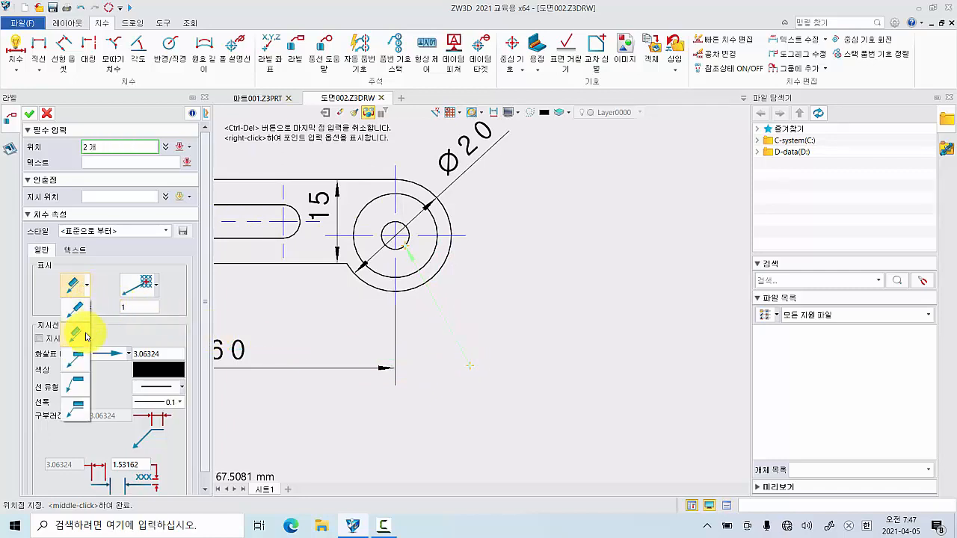
left_click(76, 408)
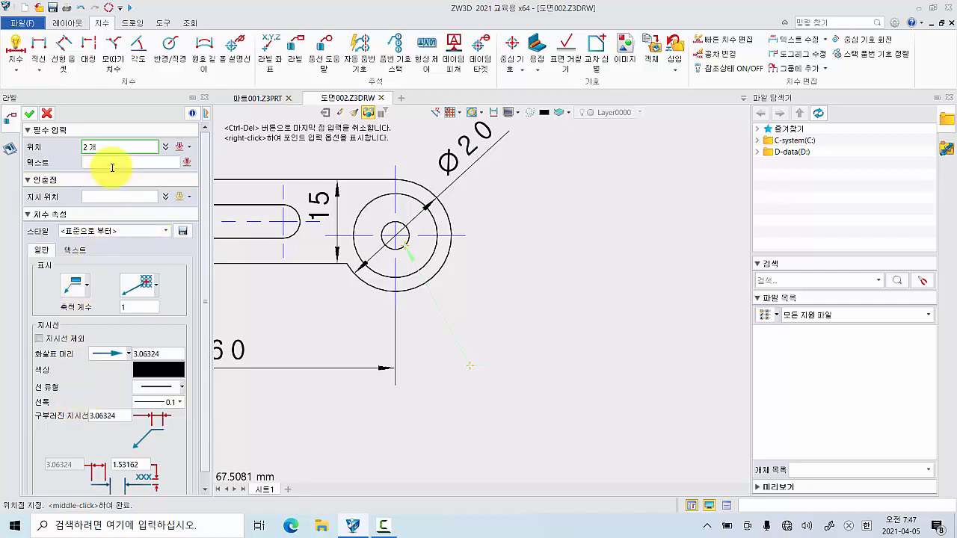
Enter "Ø5 Drill Hole" as the label text, including the diameter symbol, and place the label
left_click(110, 162)
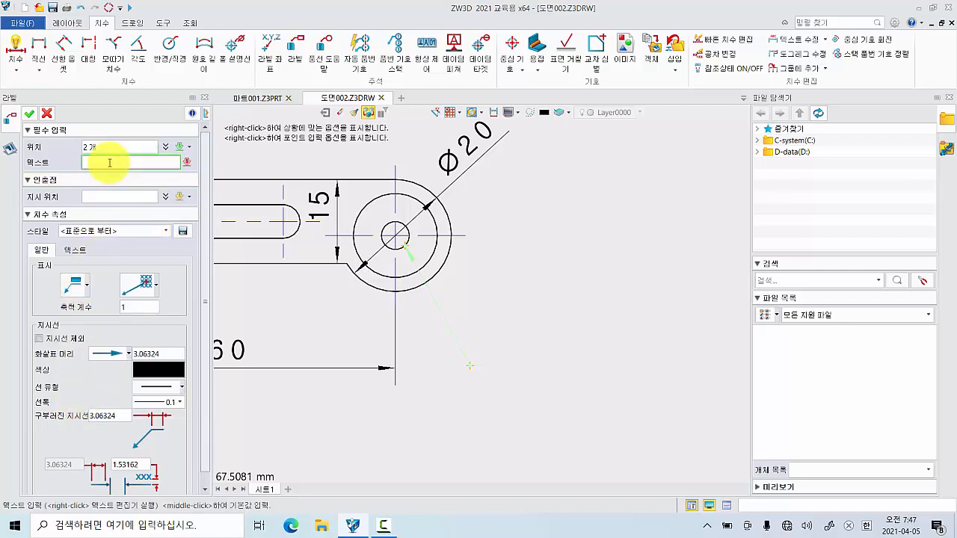
left_click(189, 165)
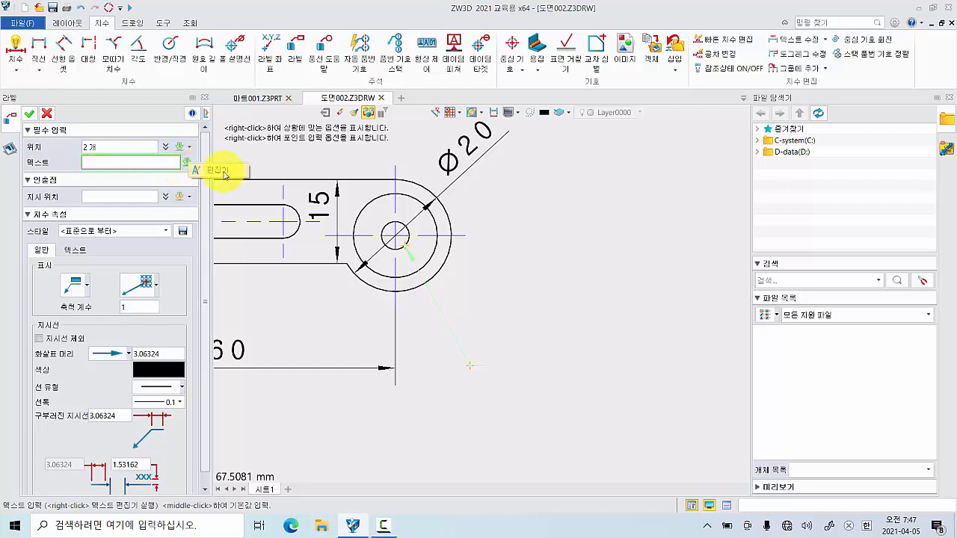
left_click(217, 171)
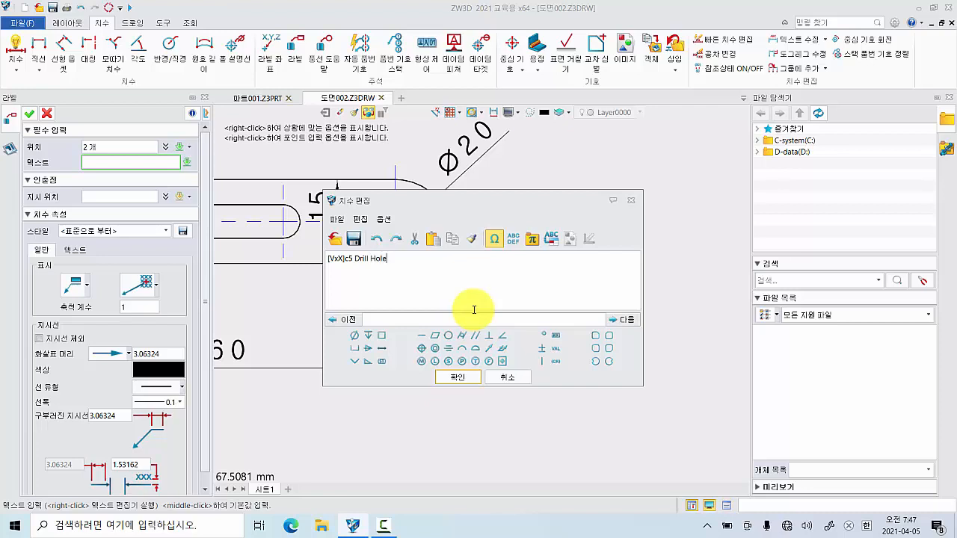
left_click(453, 378)
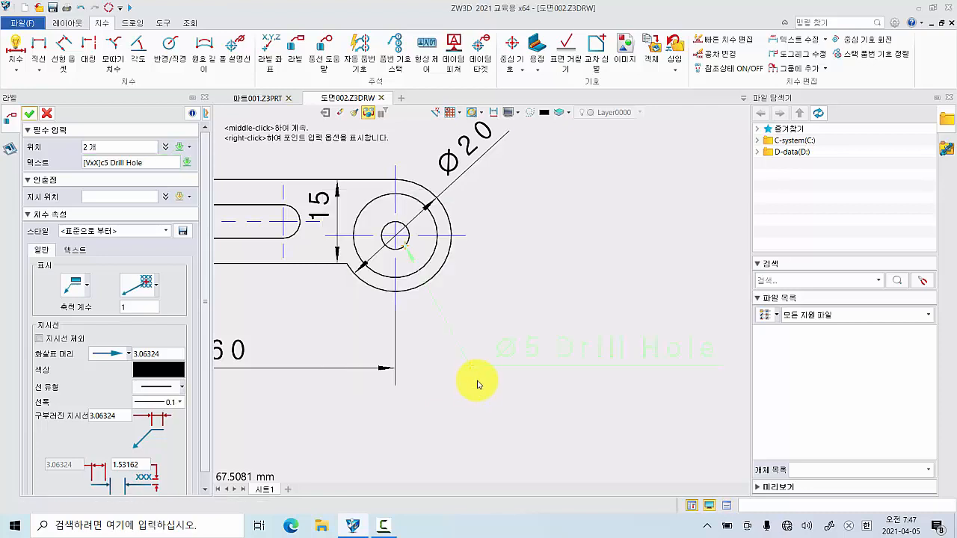
left_click(29, 113)
Start a label with a leader from the hub's small hole in the front view to a point below-left, using the bent, underlined text style
scroll(522, 350, "down", 2)
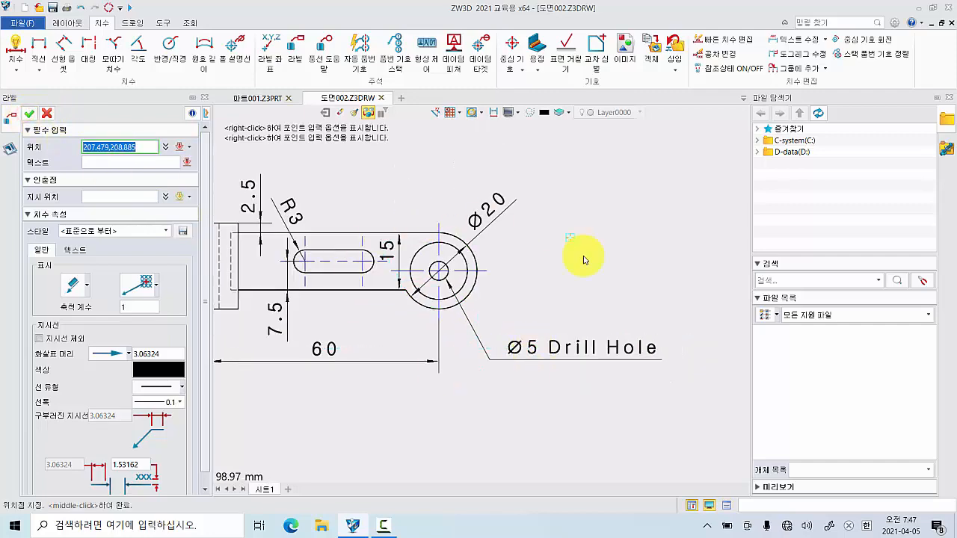
scroll(591, 351, "down", 3)
middle_click_drag(579, 393, 514, 346)
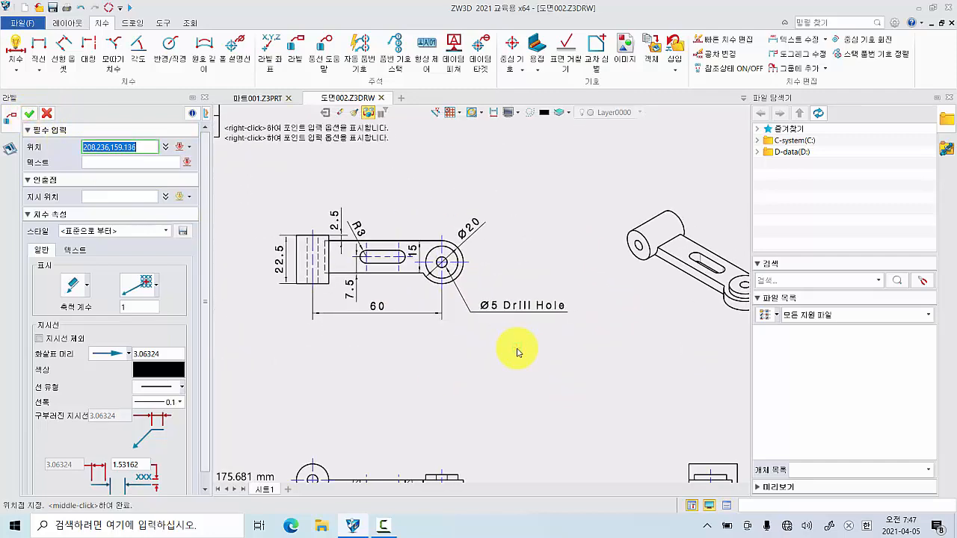
mouse_move(534, 384)
middle_mouse_down()
mouse_move(506, 321)
mouse_move(596, 257)
middle_mouse_up()
scroll(438, 395, "up", 3)
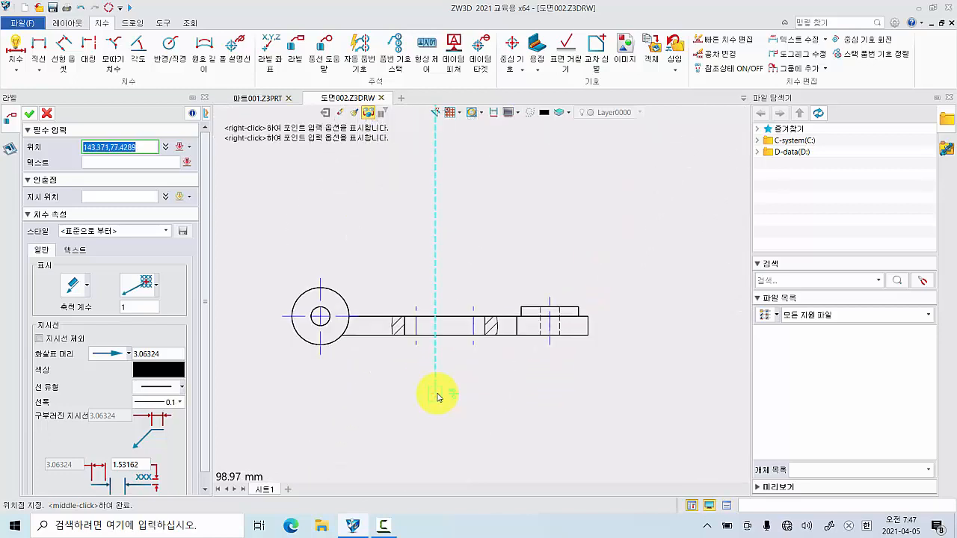
scroll(278, 381, "up", 2)
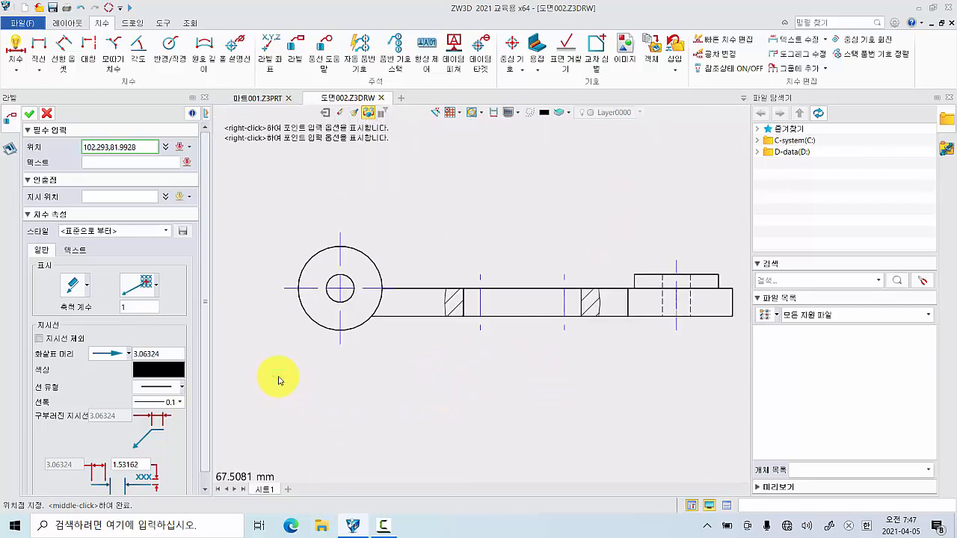
middle_click_drag(278, 381, 399, 346)
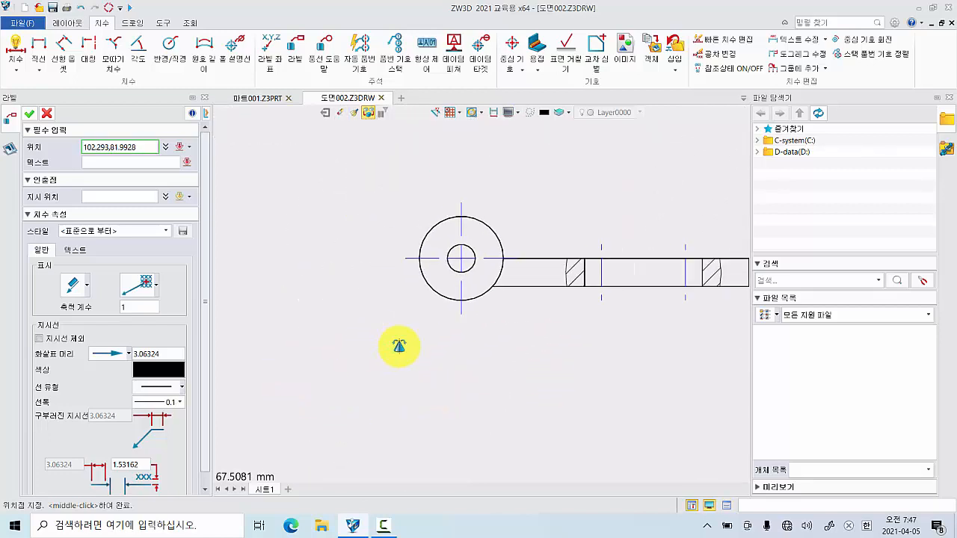
left_click(451, 273)
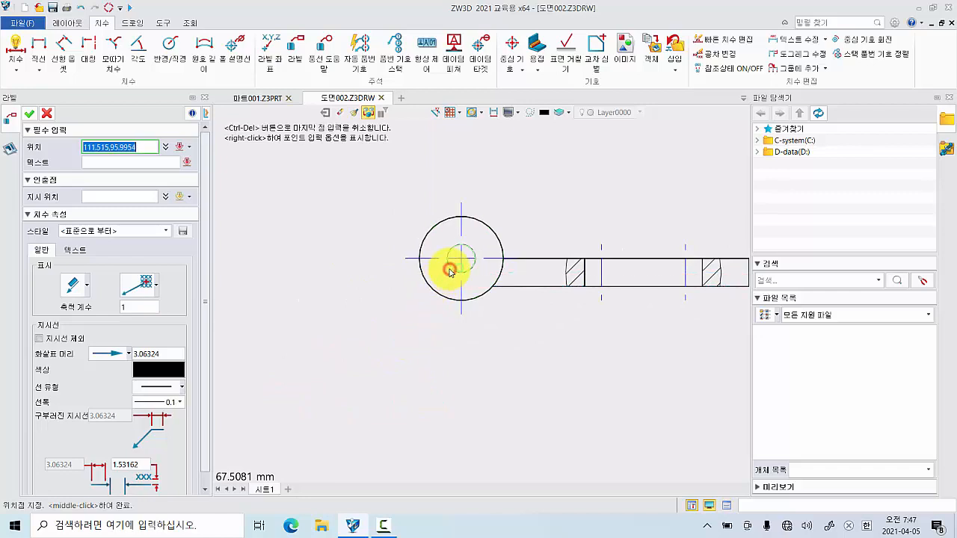
left_click(383, 401)
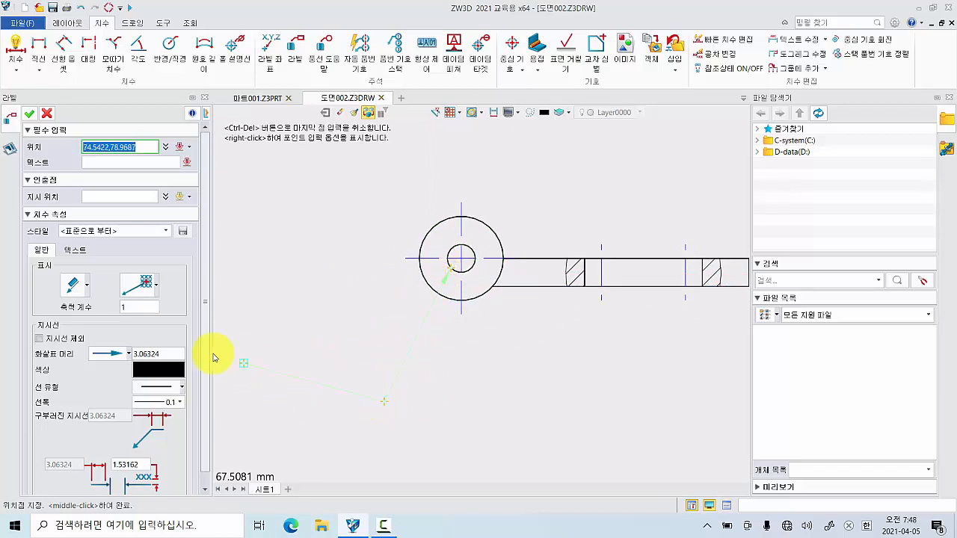
left_click(86, 285)
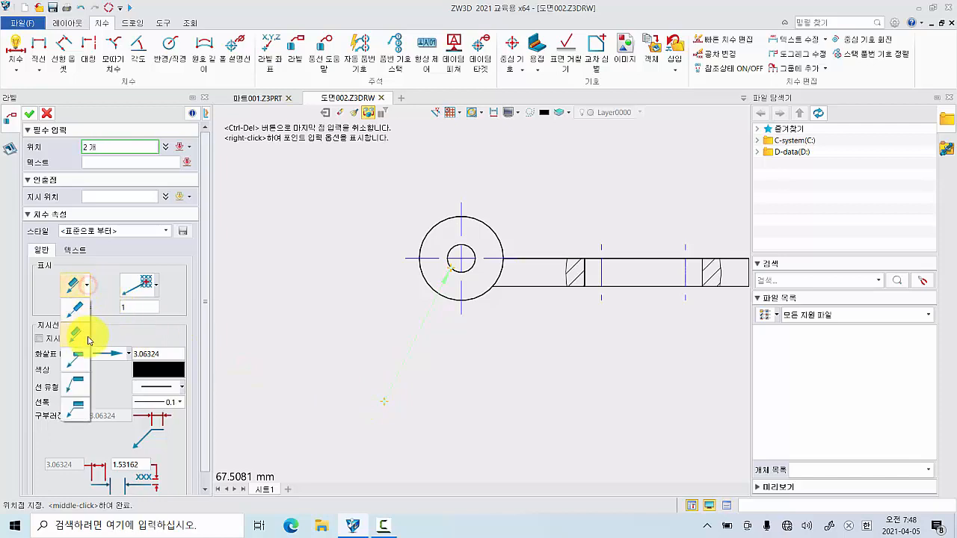
left_click(80, 411)
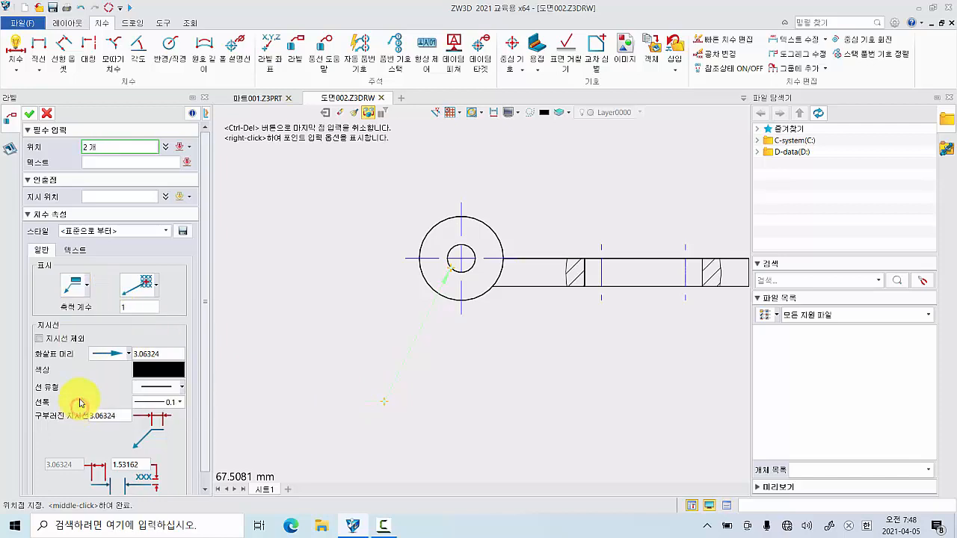
Enter "Ø5 Drill Hole" as the hub hole's label text, including the diameter symbol, then place the label and finish labelling
left_click(114, 161)
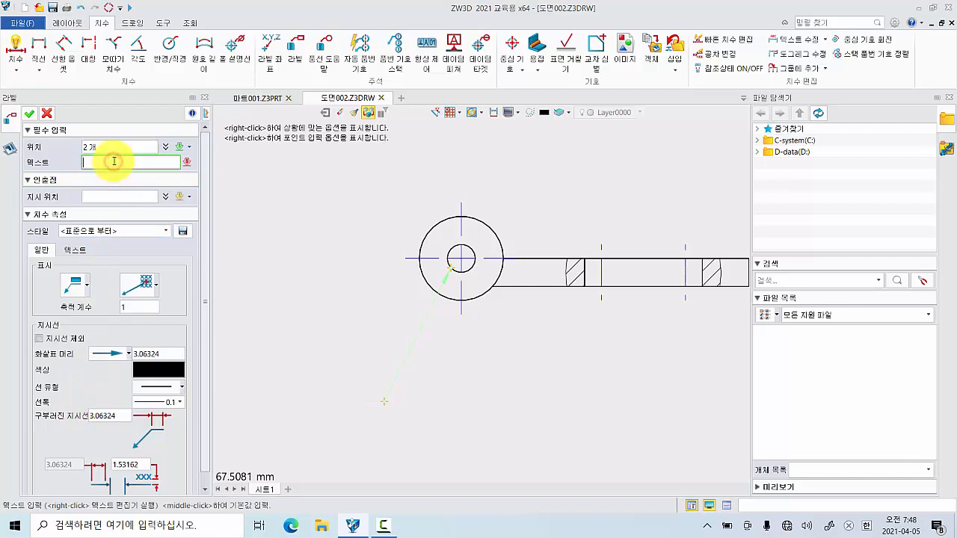
left_click(188, 163)
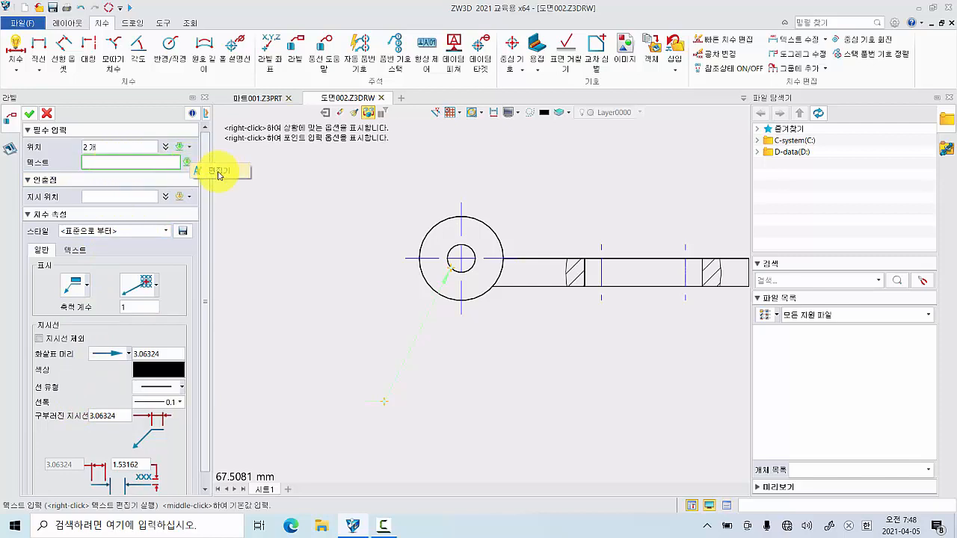
left_click(224, 171)
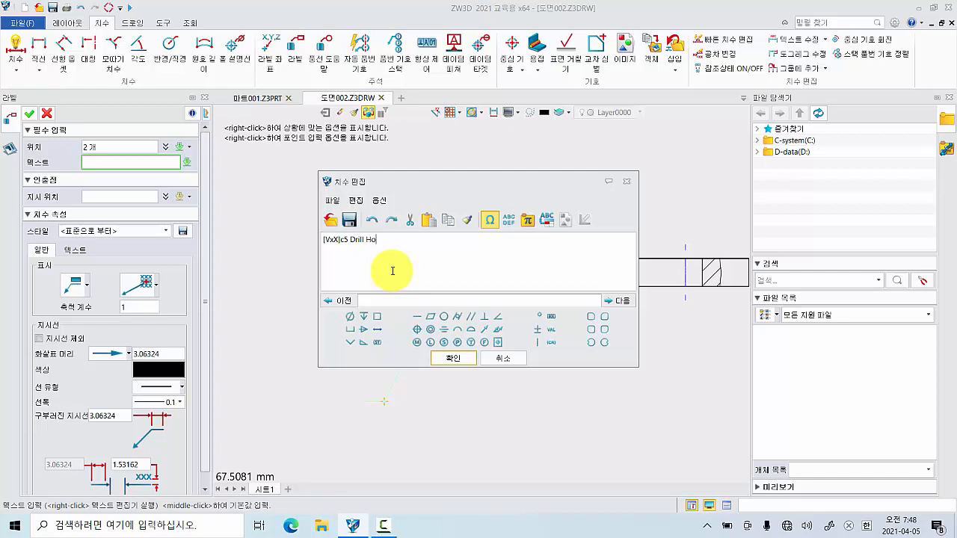
left_click(451, 358)
scroll(406, 374, "down", 3)
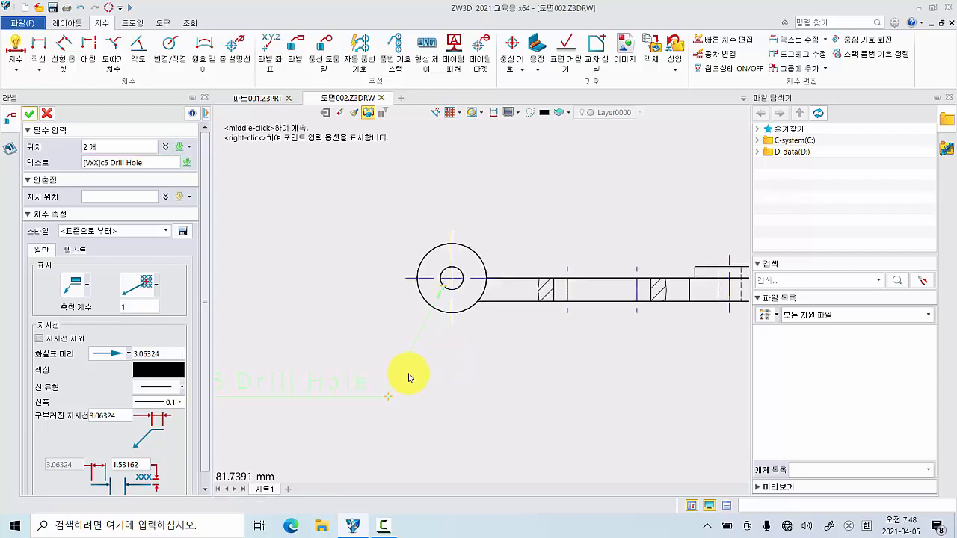
left_click(29, 114)
middle_click_drag(495, 332, 335, 342)
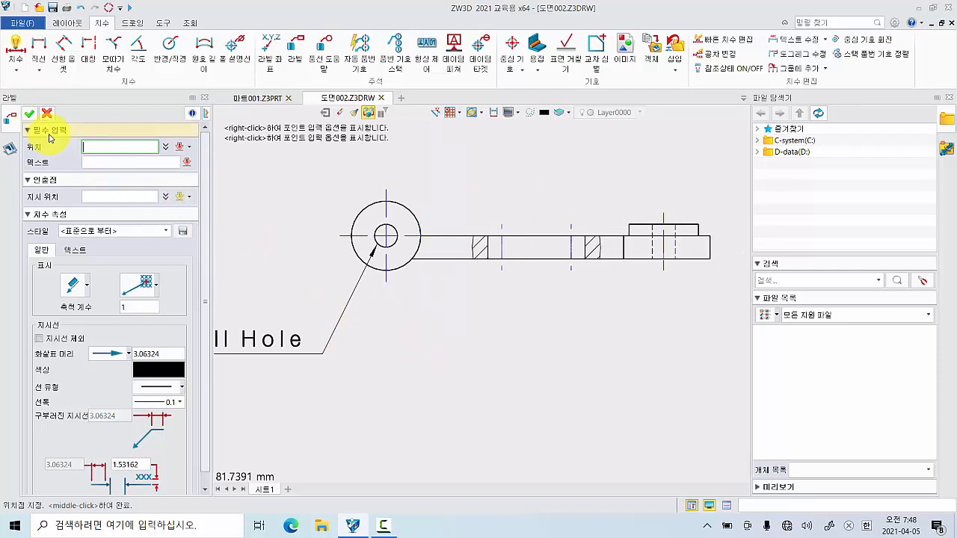
left_click(29, 113)
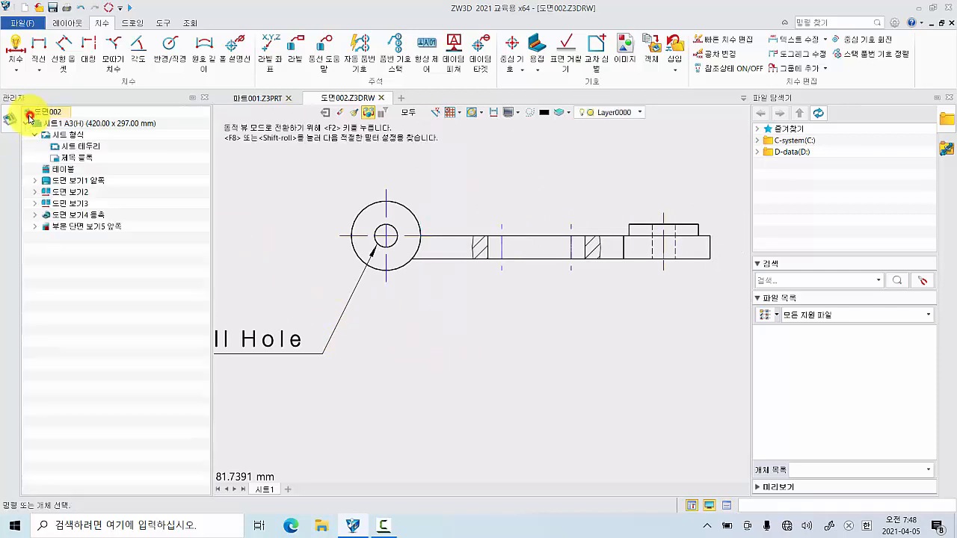
Dimension the horizontal distance from the hub's centre to the slot's nearer centre line, with centred text, below the front view
left_click(16, 46)
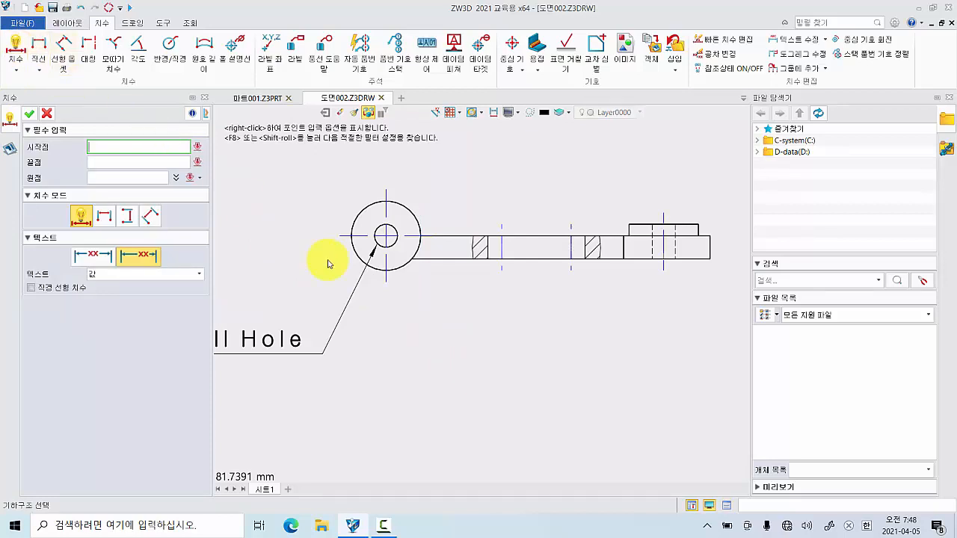
left_click(385, 285)
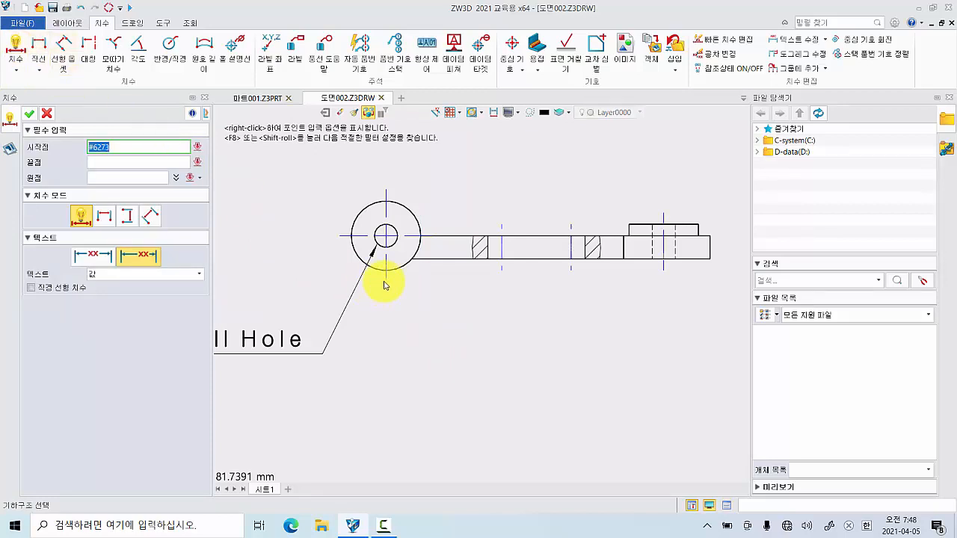
left_click(501, 271)
left_click(445, 284)
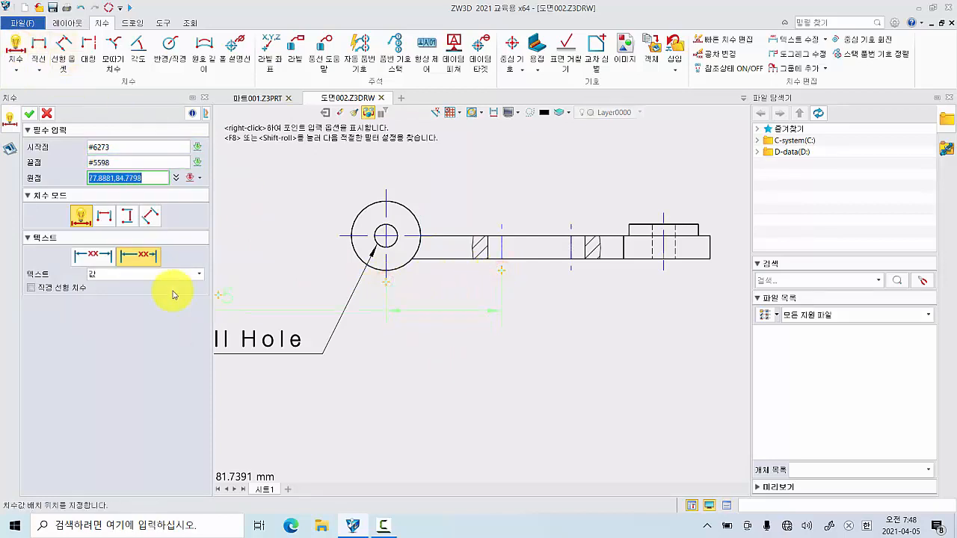
left_click(93, 258)
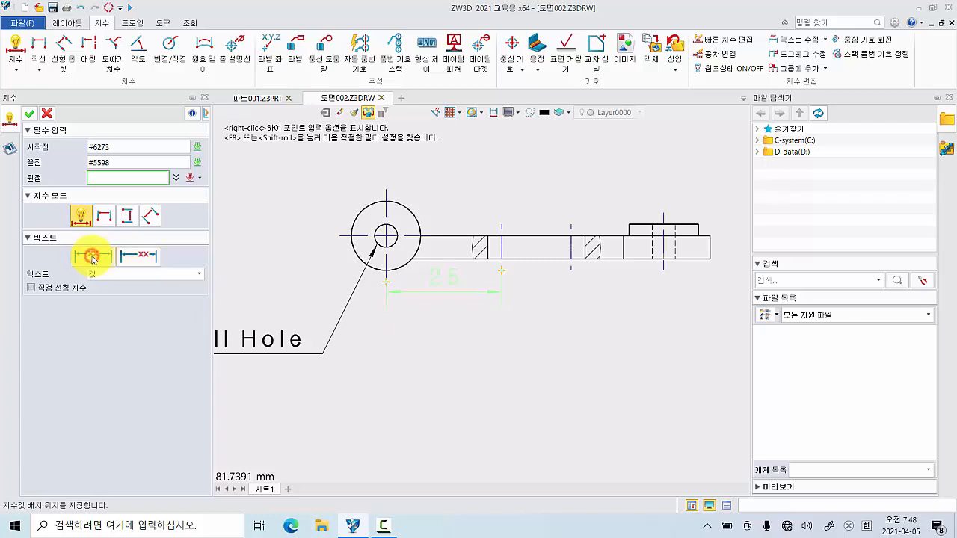
left_click(444, 312)
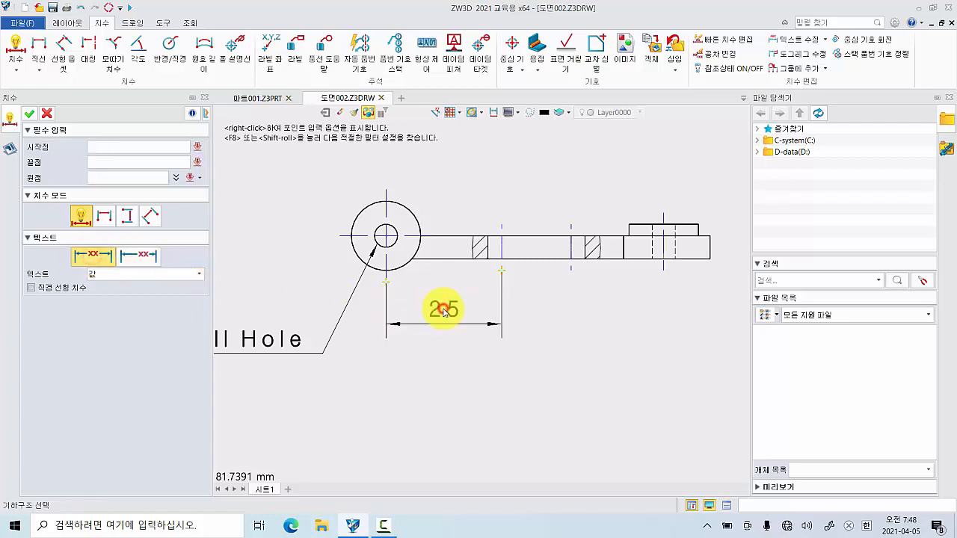
Dimension the spacing between the slot's two centre lines, and below it the distance from the hub's centre to the slot's farther centre line
left_click(502, 270)
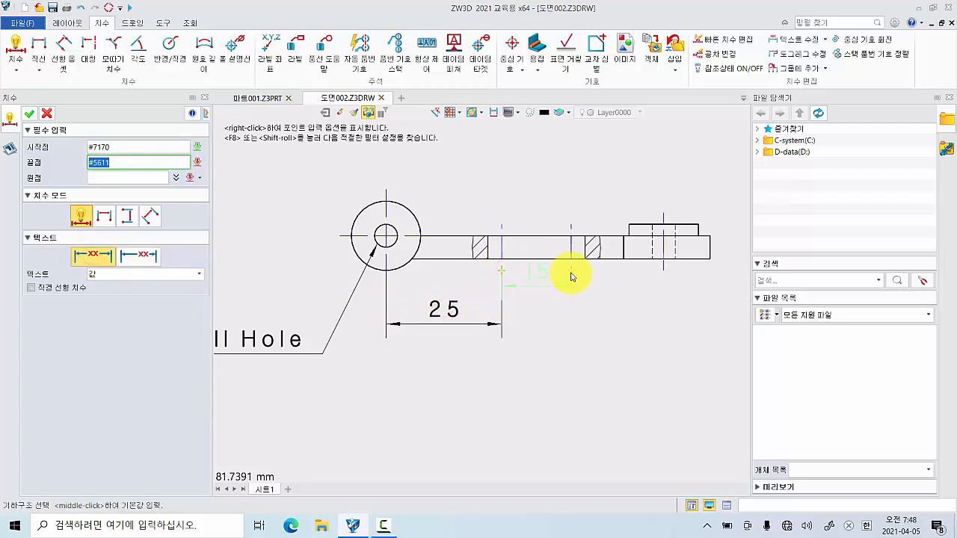
left_click(572, 270)
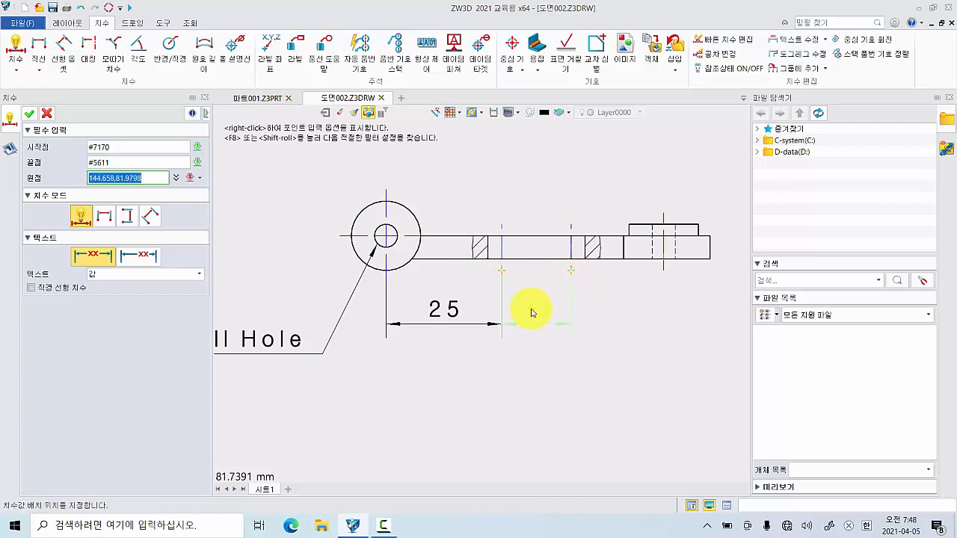
left_click(531, 310)
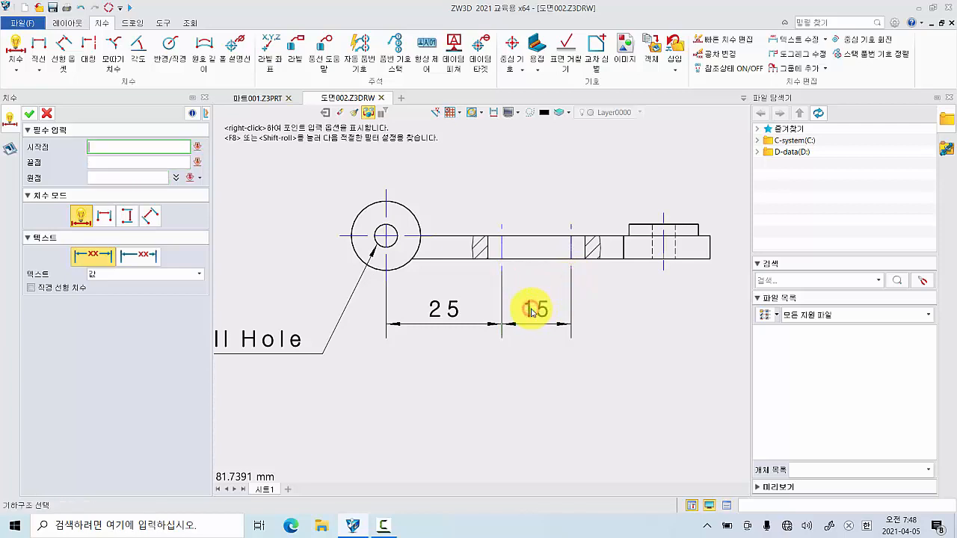
left_click(386, 286)
left_click(573, 275)
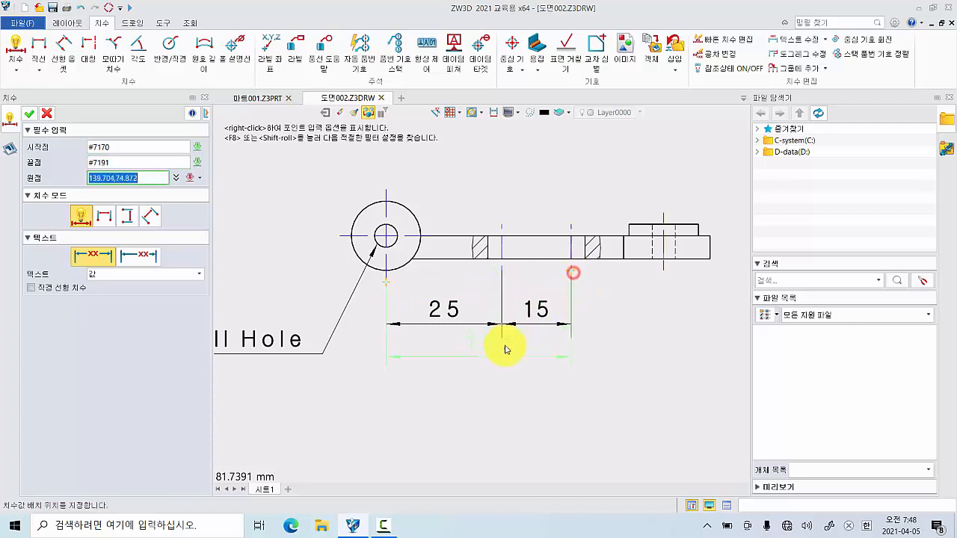
left_click(498, 356)
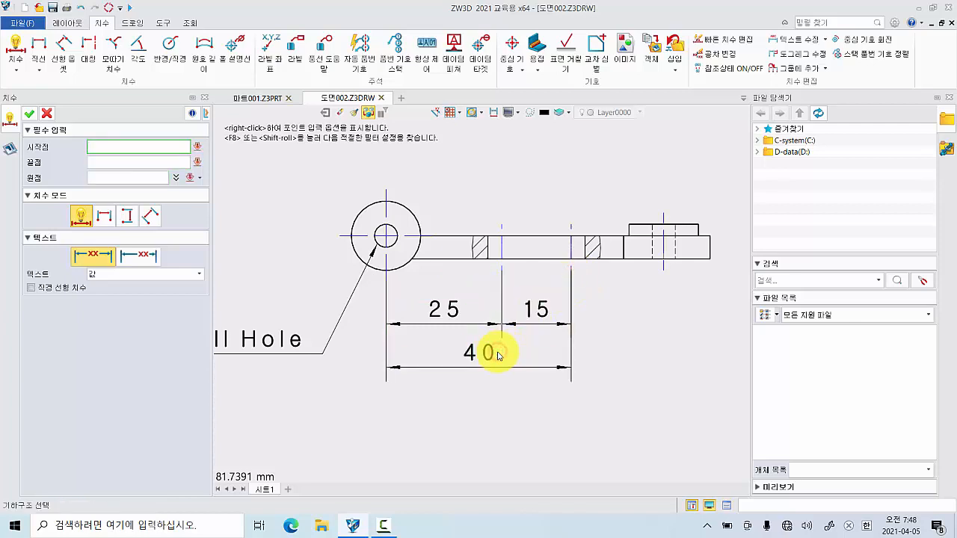
Dimension the distance from the hub's centre to the boss hole's axis, and beneath it the part's overall length in the front view
left_click(387, 286)
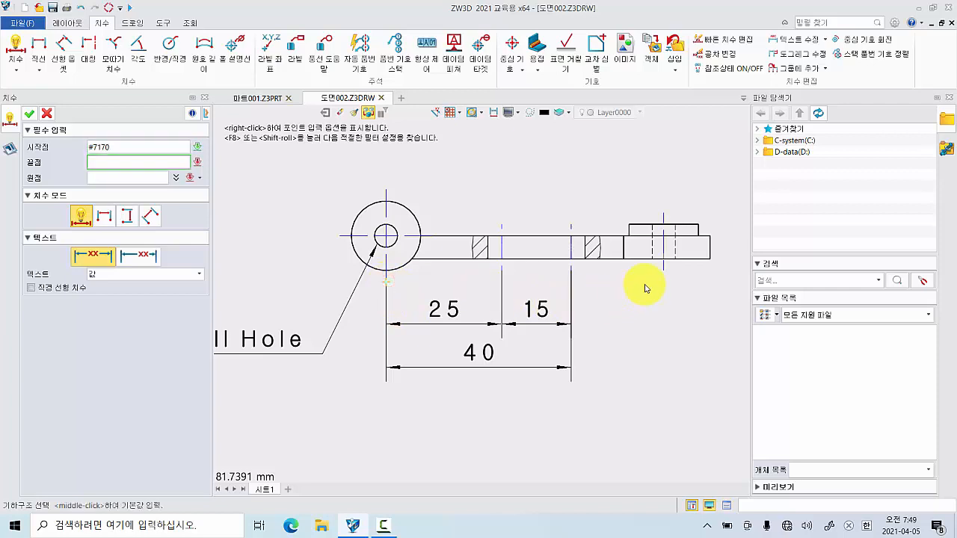
left_click(664, 272)
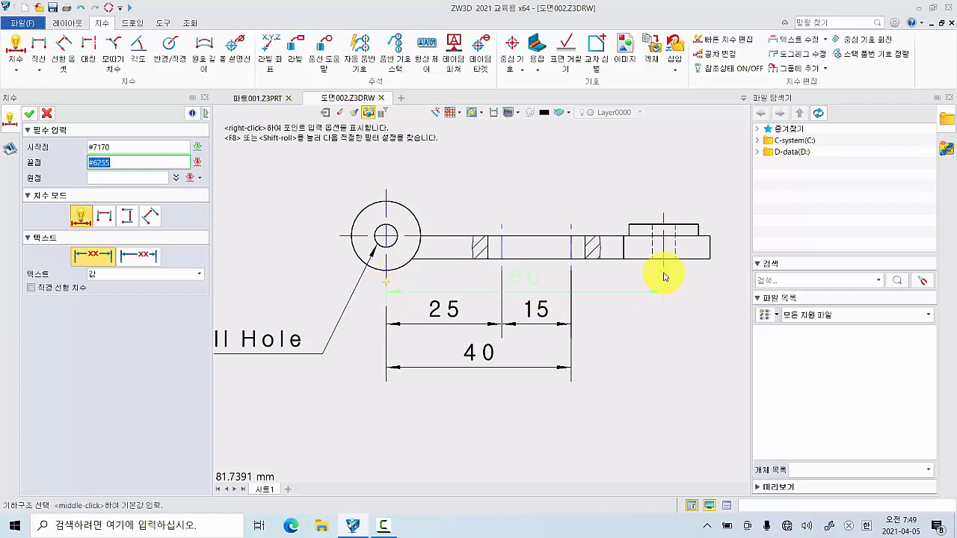
left_click(613, 401)
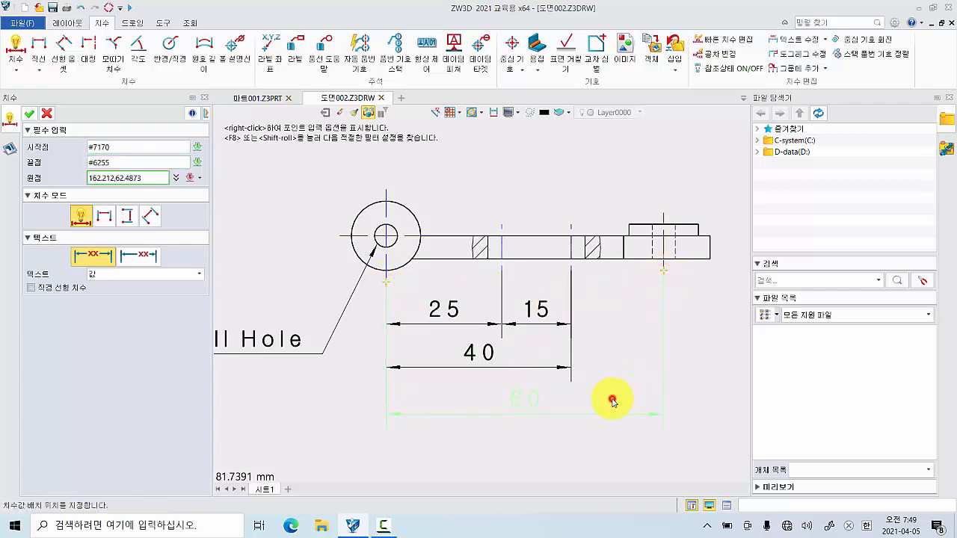
left_click(710, 253)
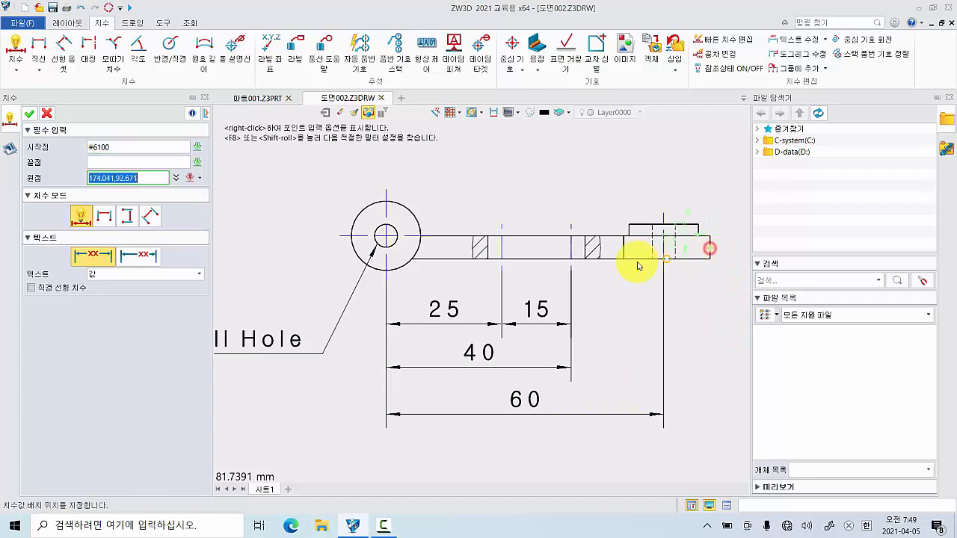
left_click(349, 238)
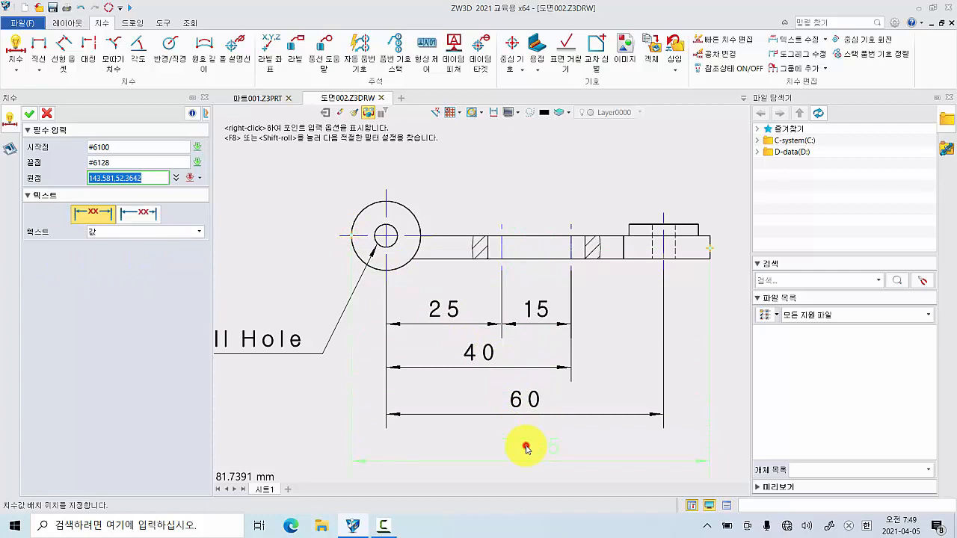
left_click(526, 447)
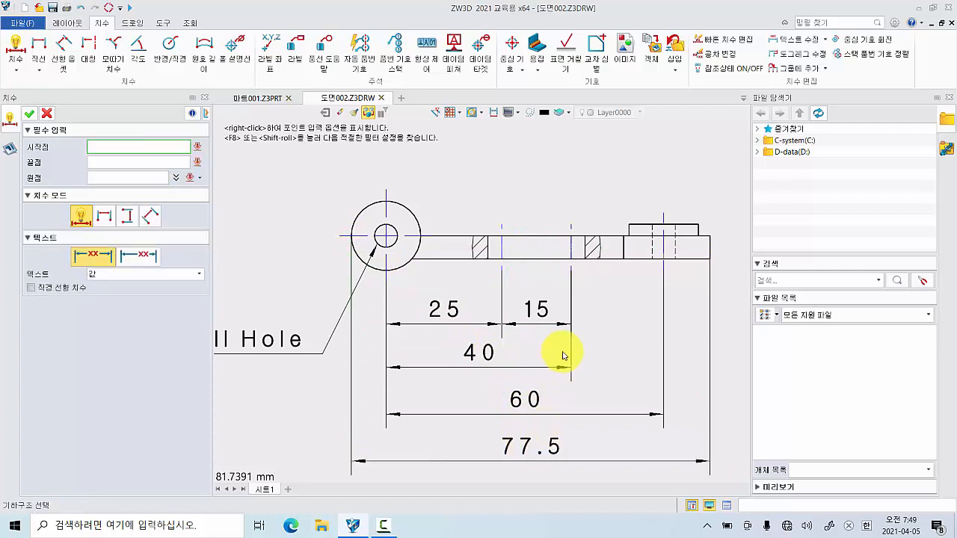
Dimension the thickness of the plate under the boss, placing the text freely between the extension lines beyond the part's right end
middle_click_drag(595, 340, 401, 377)
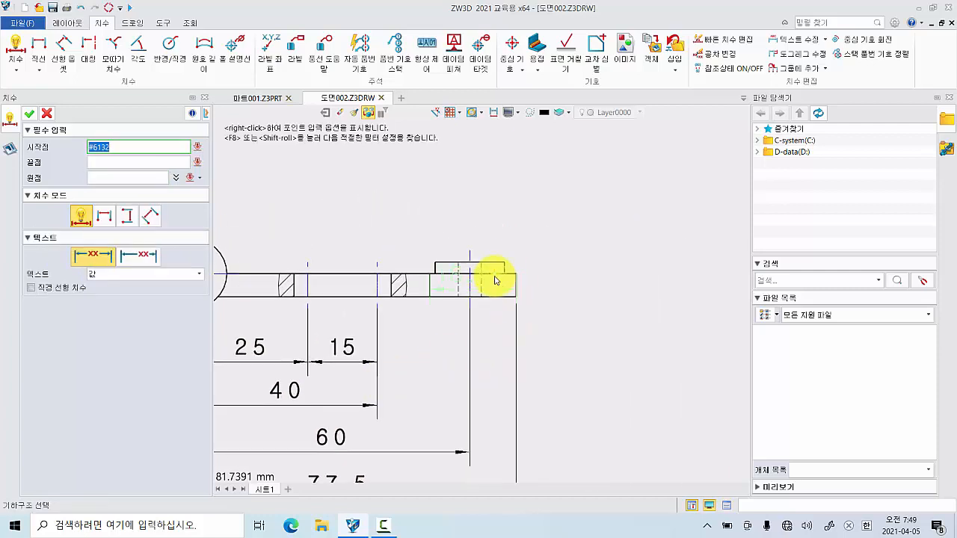
left_click(494, 274)
left_click(495, 295)
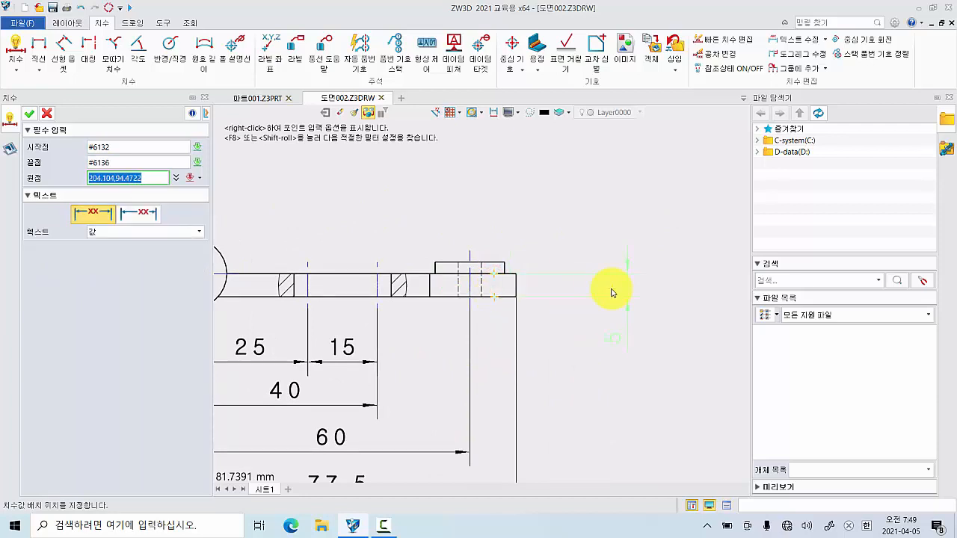
left_click(145, 216)
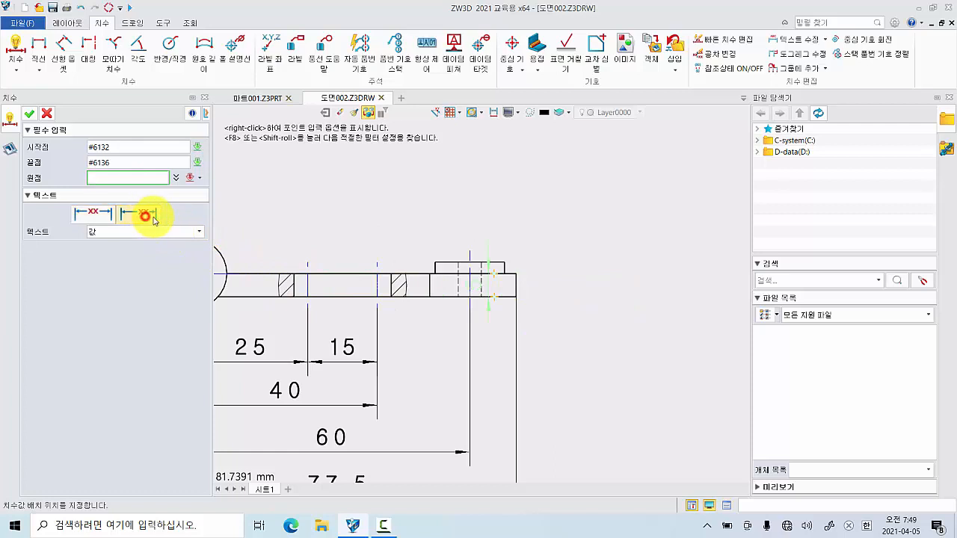
left_click(612, 288)
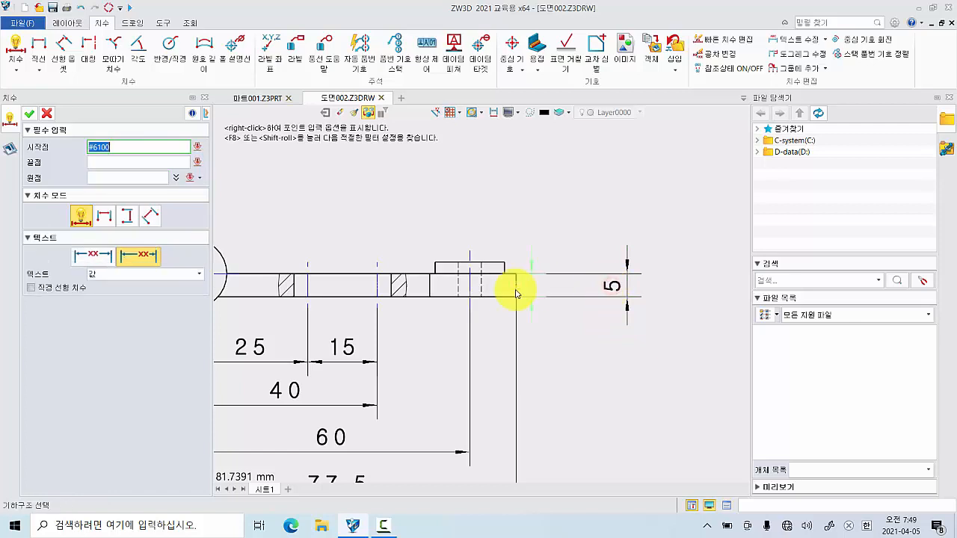
Dimension the boss's height above the plate, beyond the part's right end, and switch the dimension text back to centred
left_click(492, 267)
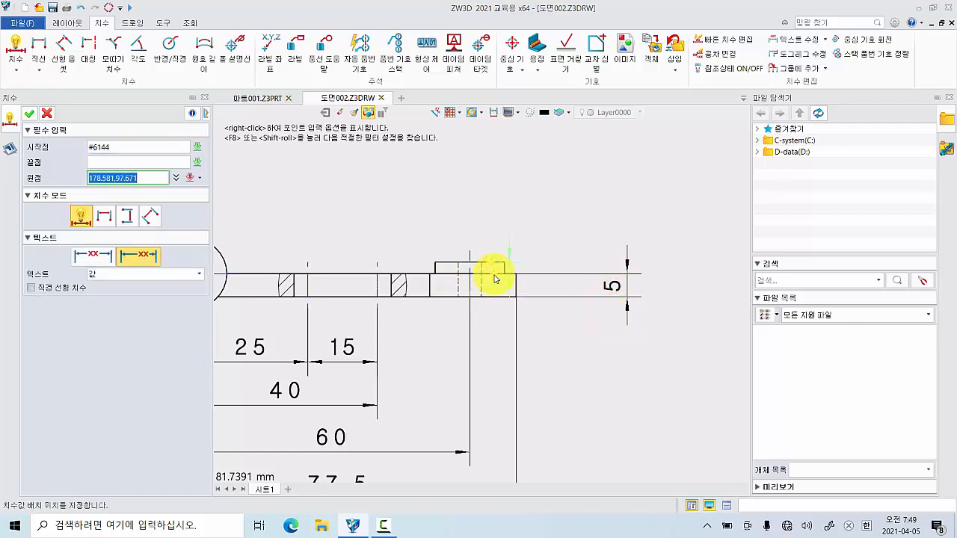
left_click(493, 276)
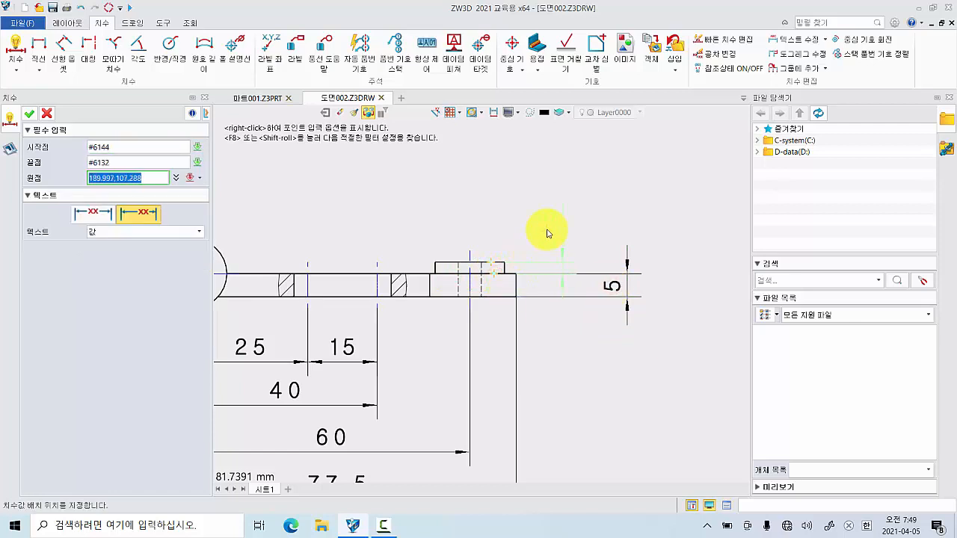
left_click(556, 235)
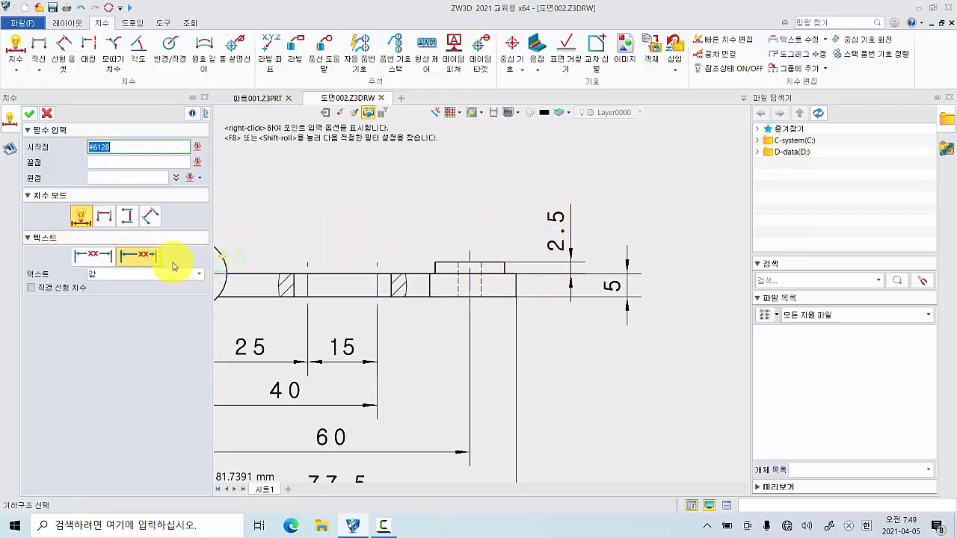
left_click(88, 256)
scroll(470, 261, "up", 3)
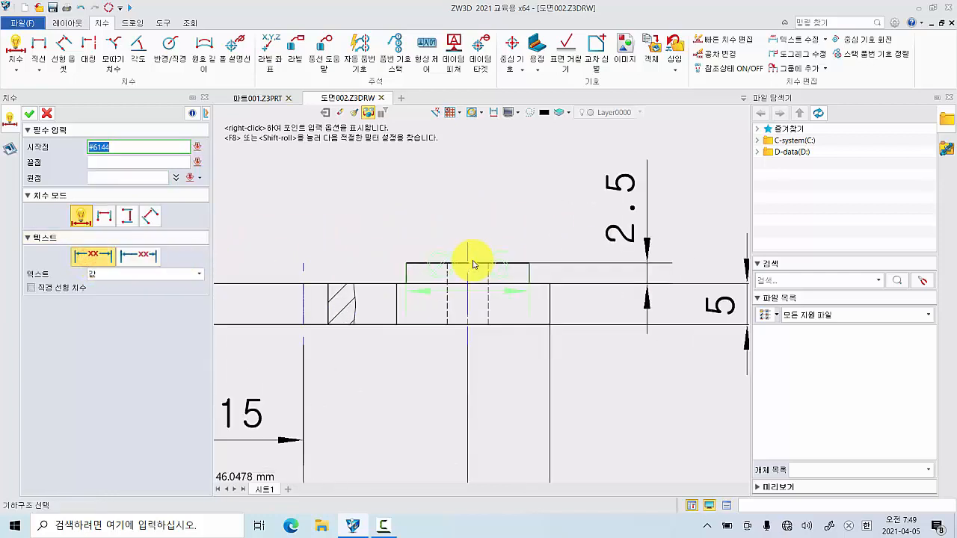
left_click(377, 279)
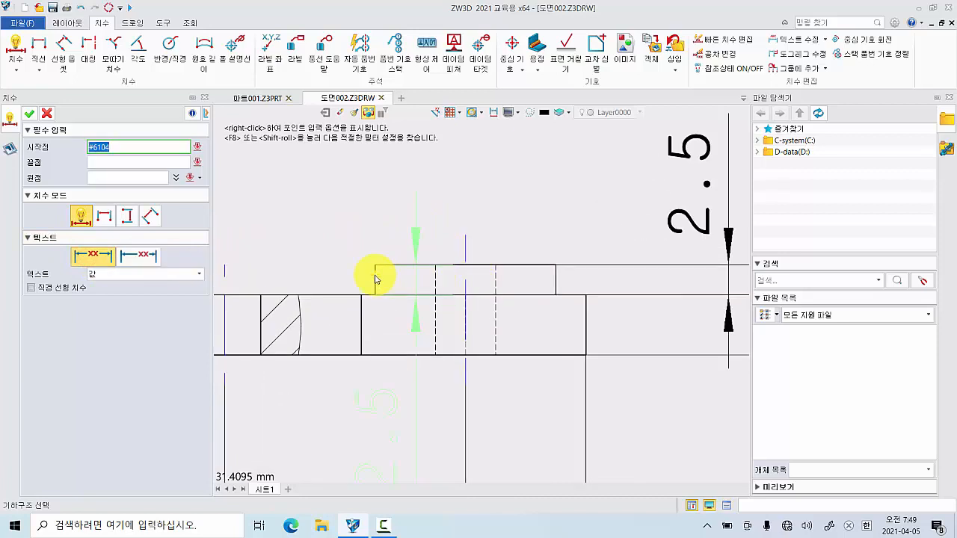
left_click(555, 278)
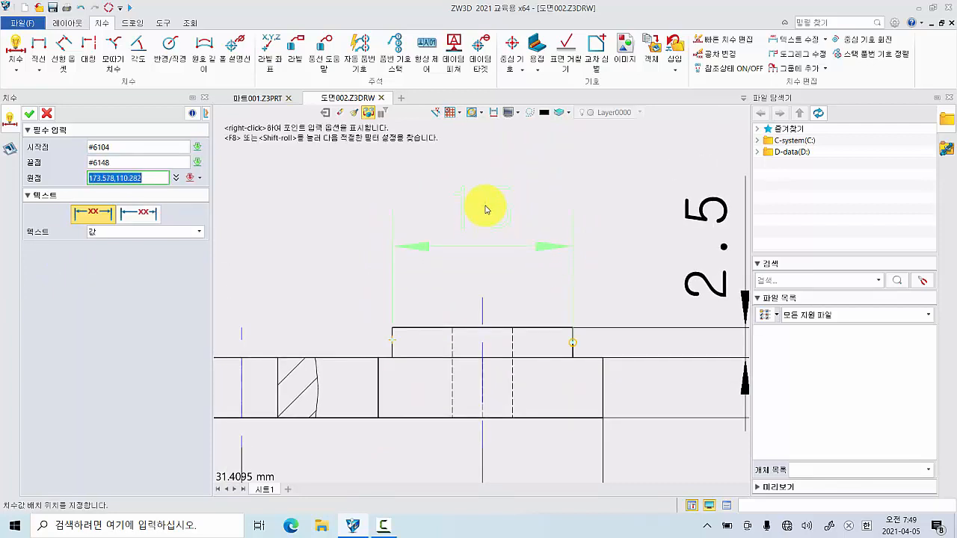
left_click(46, 113)
Dimension the boss's diameter from its top edge, placing the centred text above the boss in the front view
left_click(15, 43)
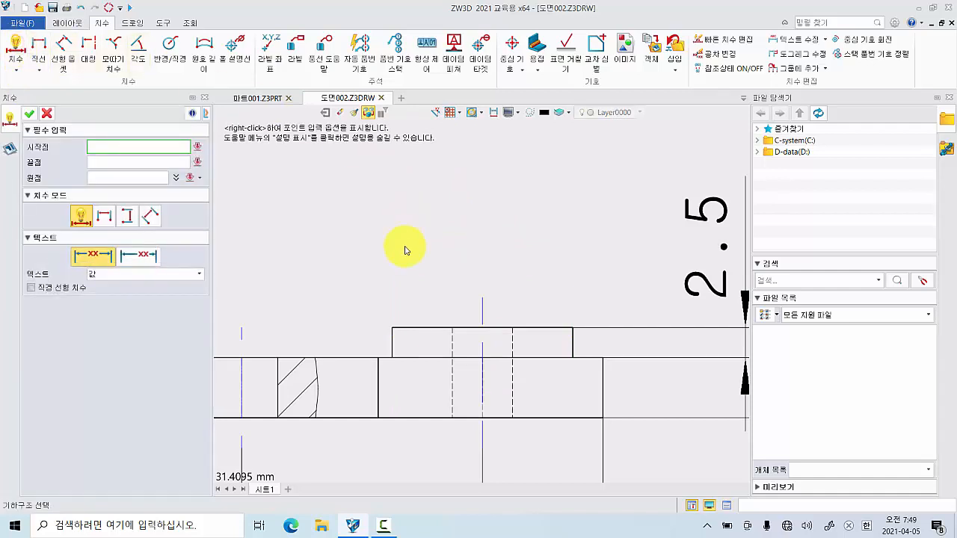
left_click(422, 329)
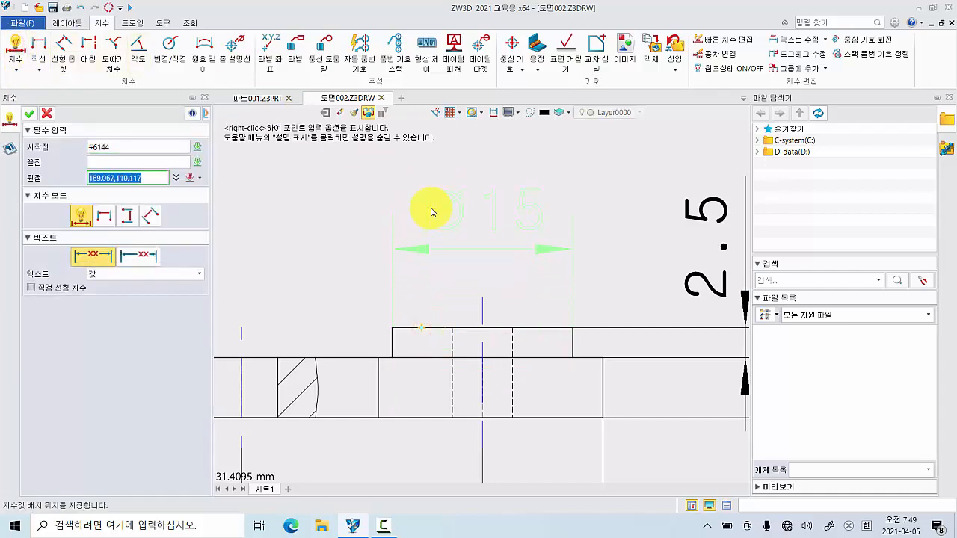
left_click(431, 212)
scroll(459, 272, "down", 3)
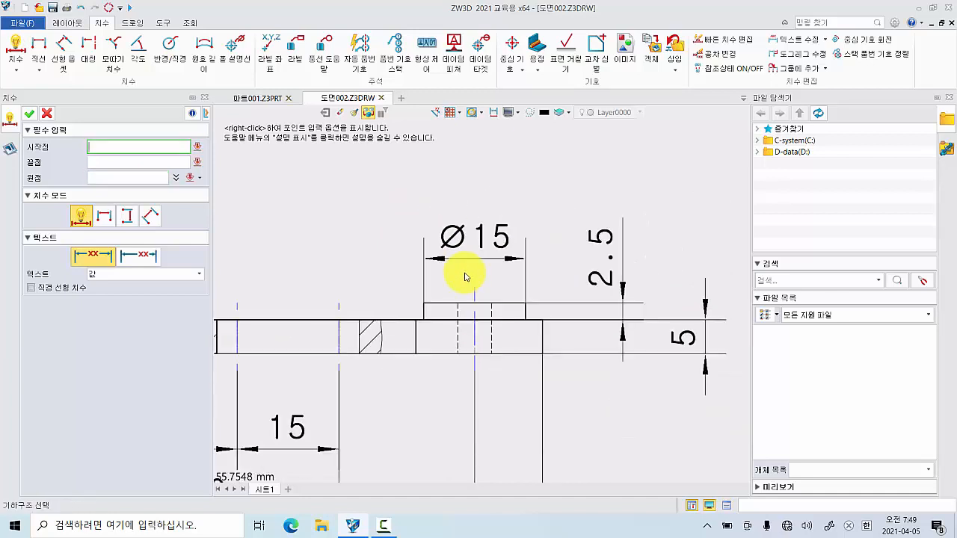
Review the dimensions already placed on the upper view and the front view, comparing how the boss is dimensioned
scroll(465, 277, "down", 2)
scroll(469, 282, "down", 3)
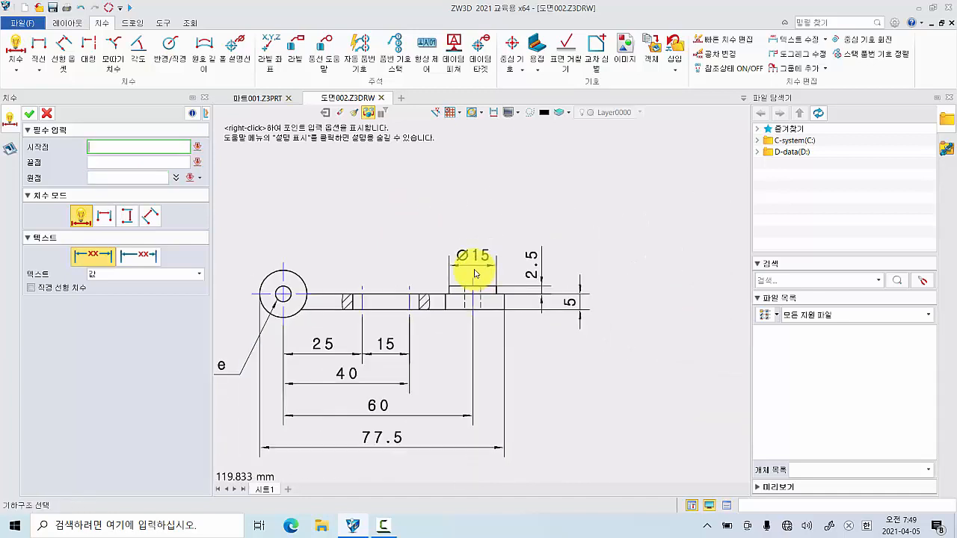
middle_click_drag(455, 239, 480, 316)
left_click(487, 367)
scroll(491, 363, "up", 3)
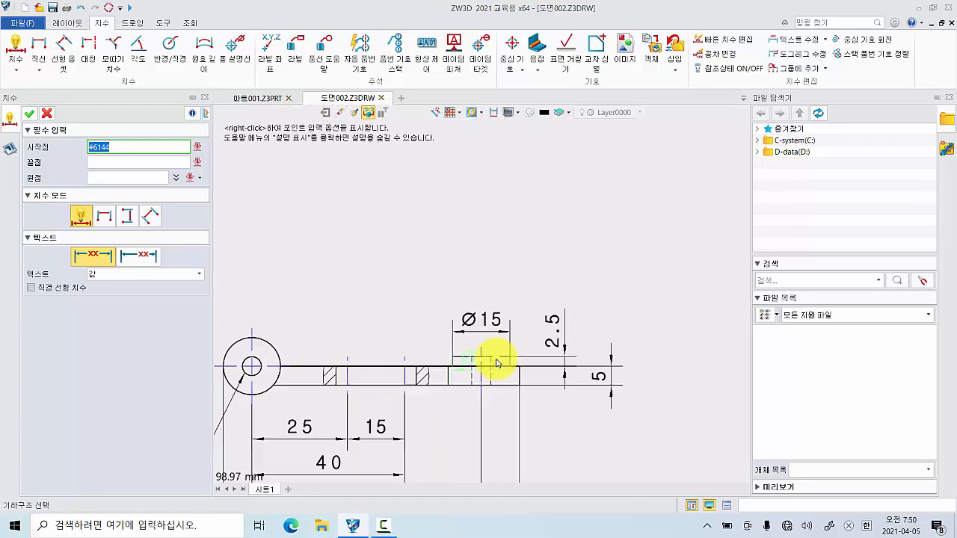
scroll(501, 360, "down", 3)
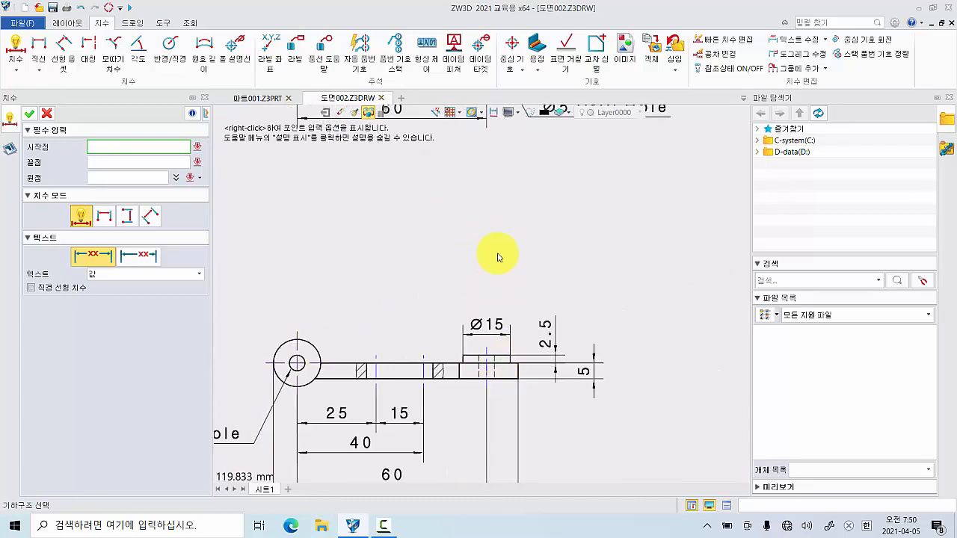
middle_click_drag(498, 256, 498, 384)
scroll(498, 384, "down", 1)
left_click(486, 215)
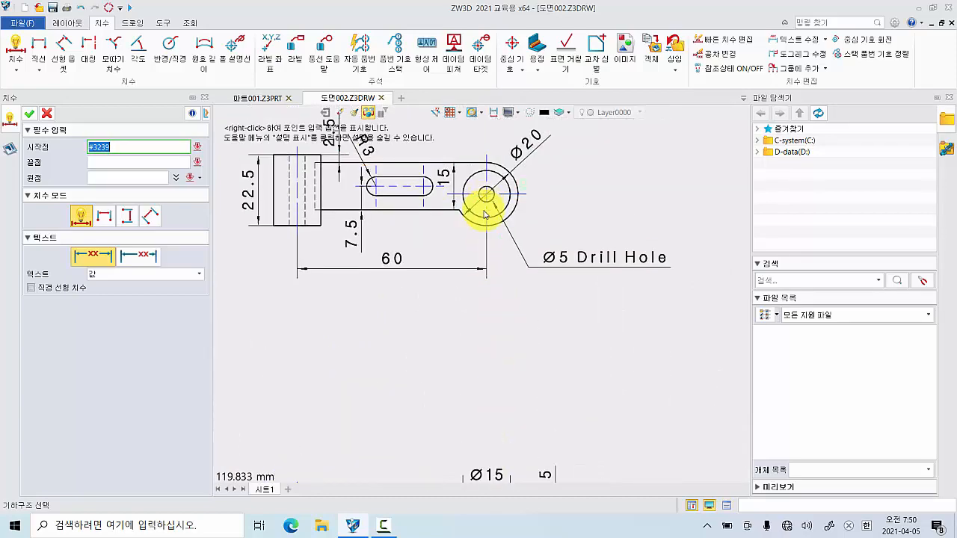
scroll(483, 234, "down", 1)
middle_click_drag(474, 363, 545, 242)
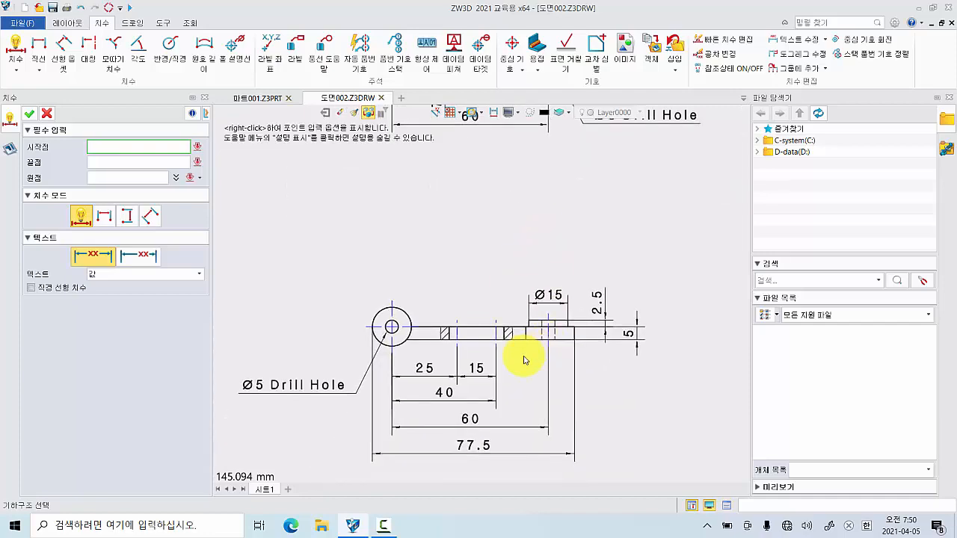
scroll(524, 360, "up", 2)
scroll(523, 361, "up", 1)
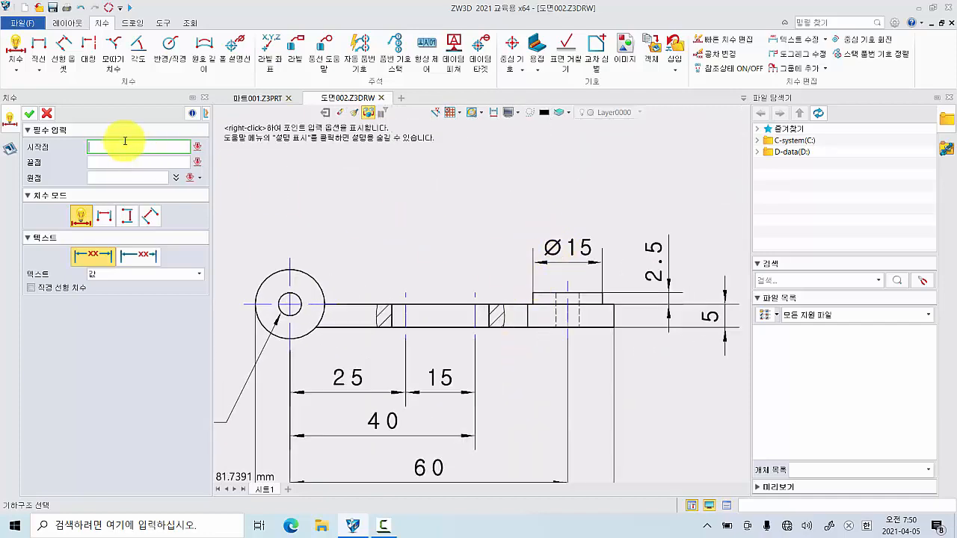
left_click(47, 112)
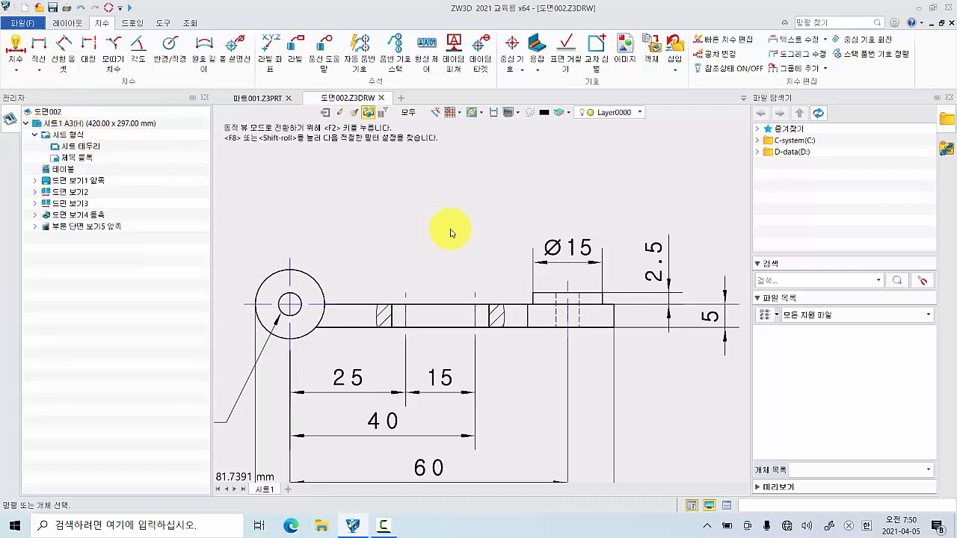
Delete the diameter dimension above the boss in the front view
left_click(552, 252)
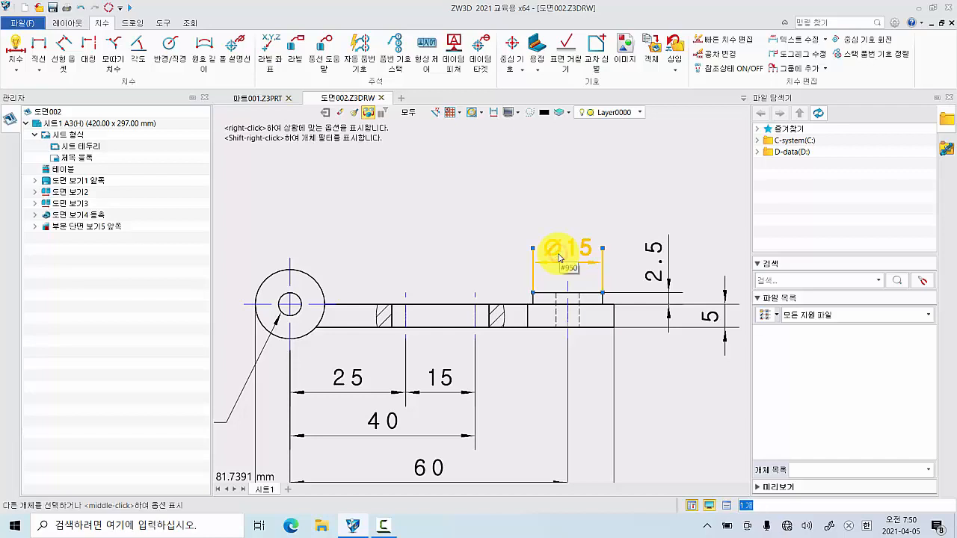
right_click(553, 254)
left_click(589, 267)
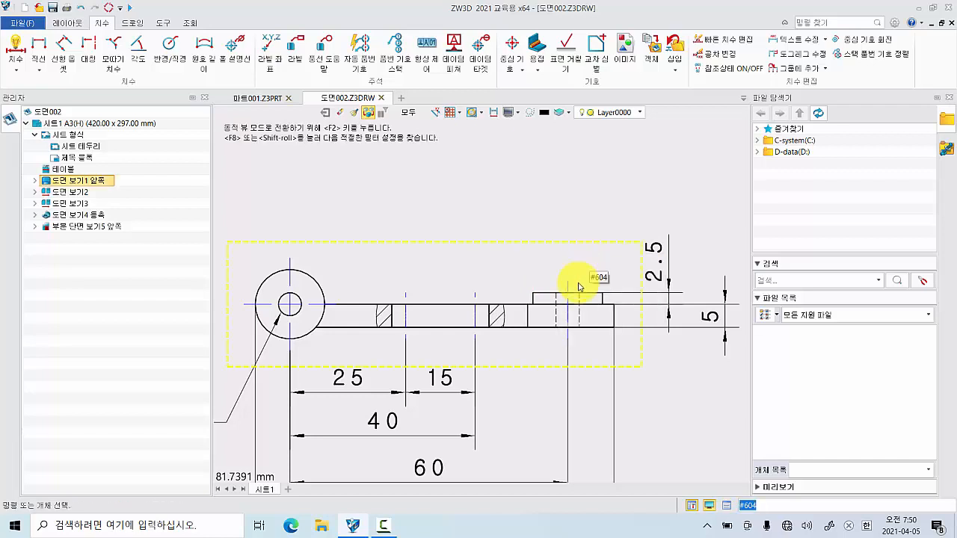
Dimension the boss's width between its two vertical side edges, placing the centred text above the boss in the front view
scroll(578, 286, "up", 2)
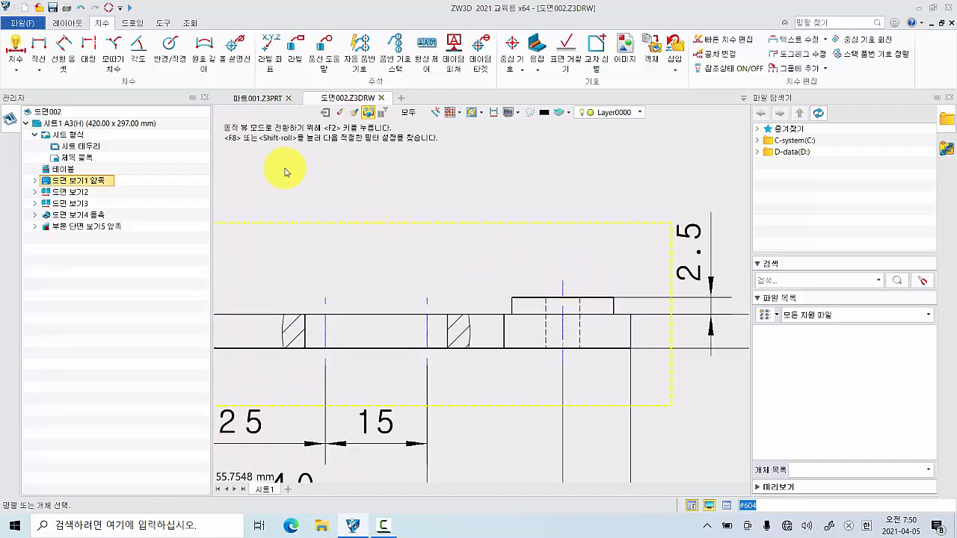
left_click(15, 46)
scroll(595, 321, "up", 2)
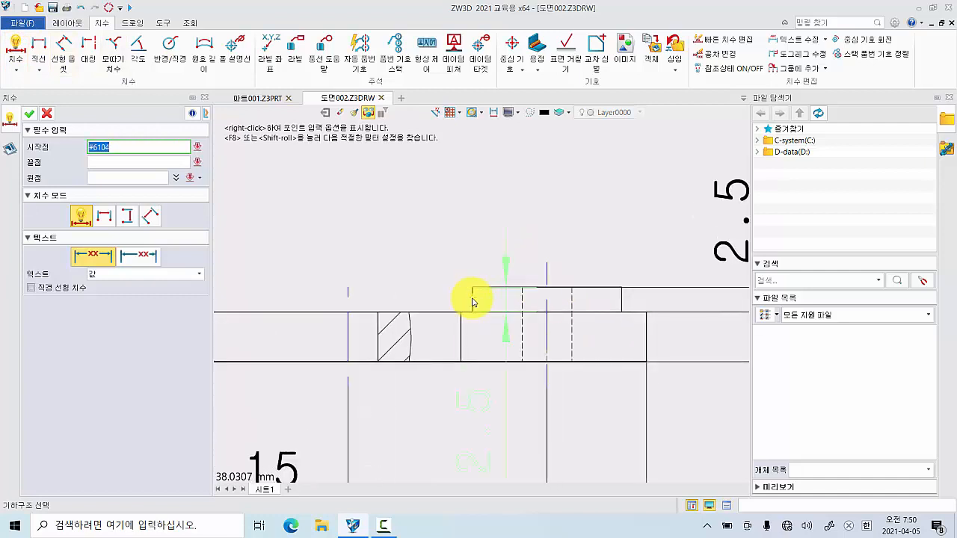
left_click(473, 300)
left_click(621, 300)
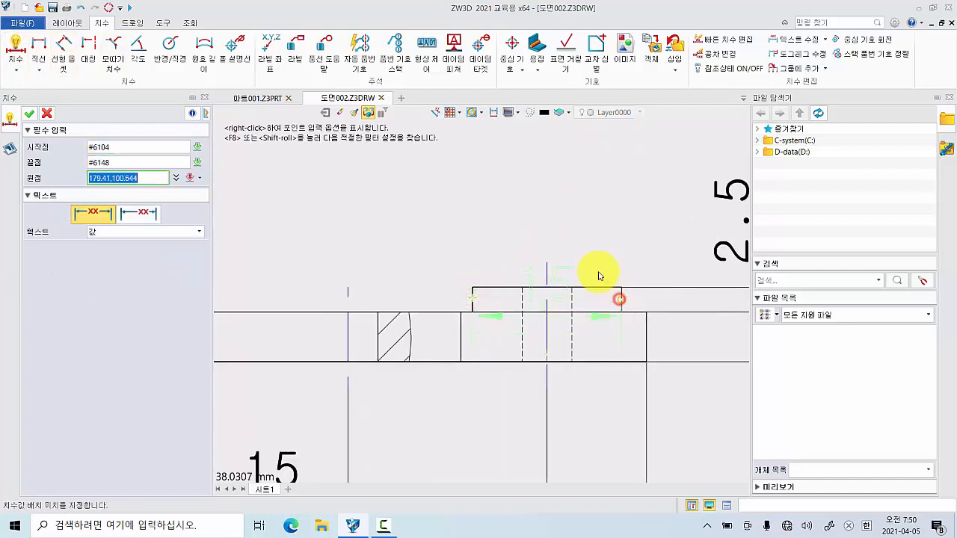
left_click(559, 180)
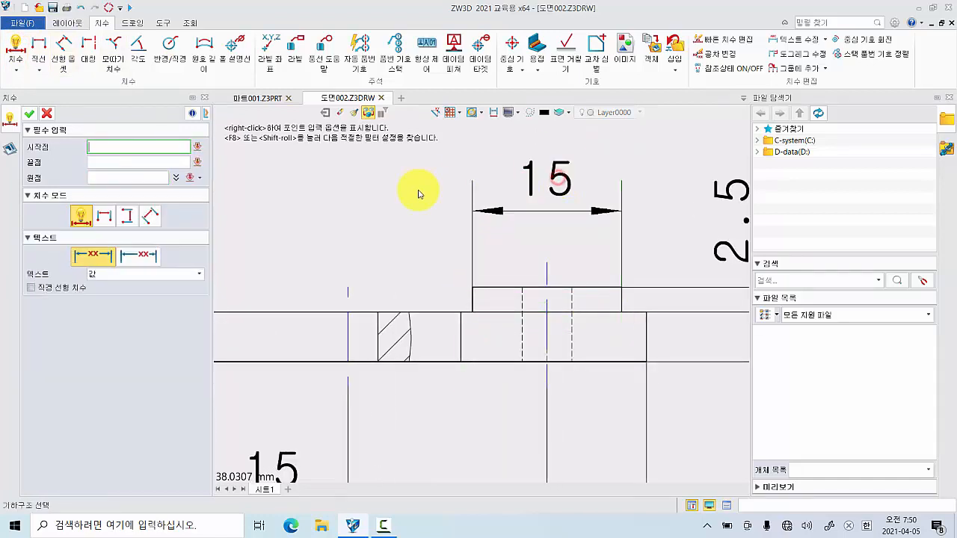
left_click(29, 114)
Add a diameter symbol in front of the value in the text of the boss's width dimension
left_click(559, 196)
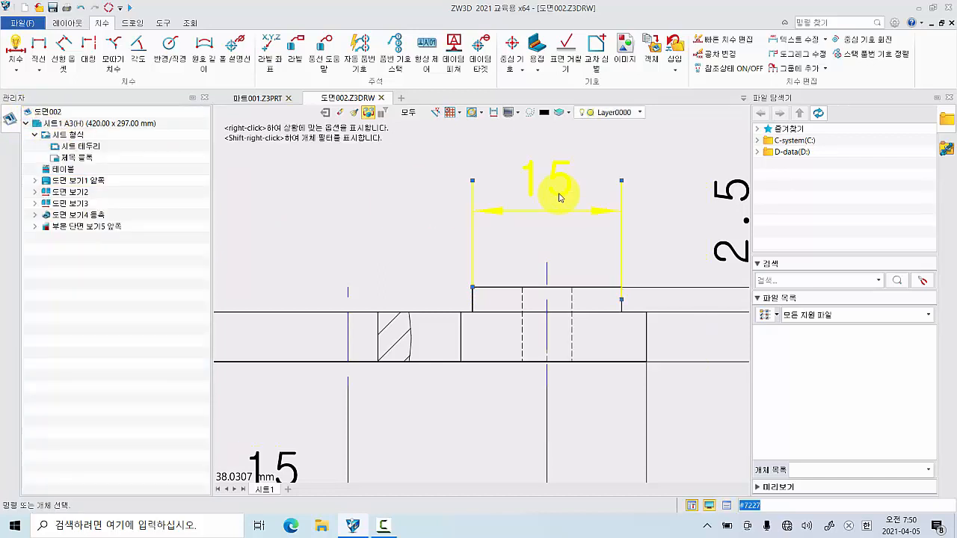
double_click(559, 197)
right_click(558, 190)
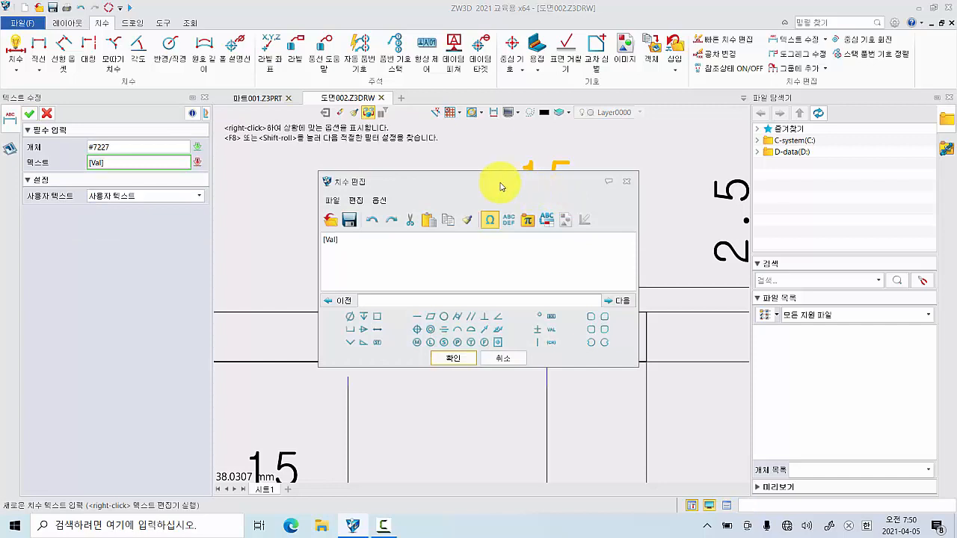
left_click_drag(463, 186, 301, 231)
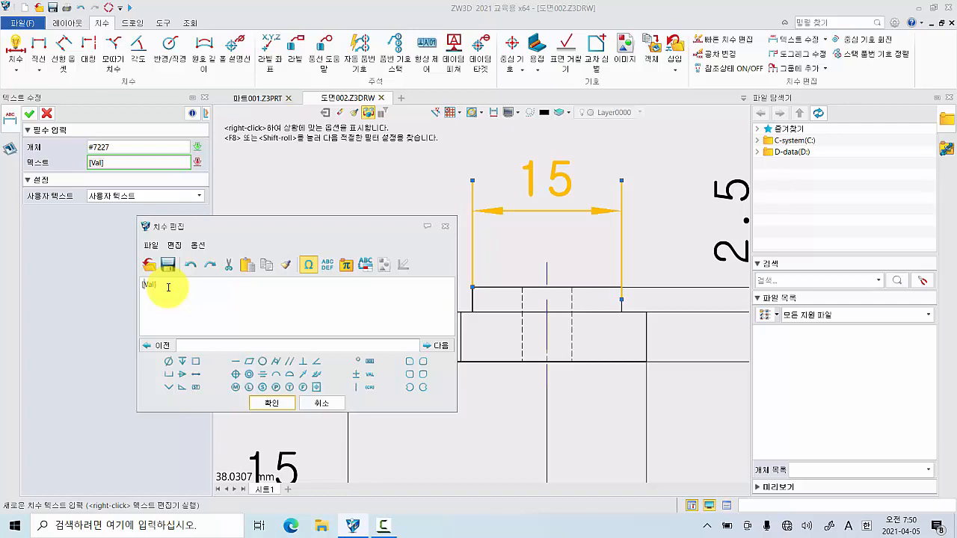
left_click(170, 362)
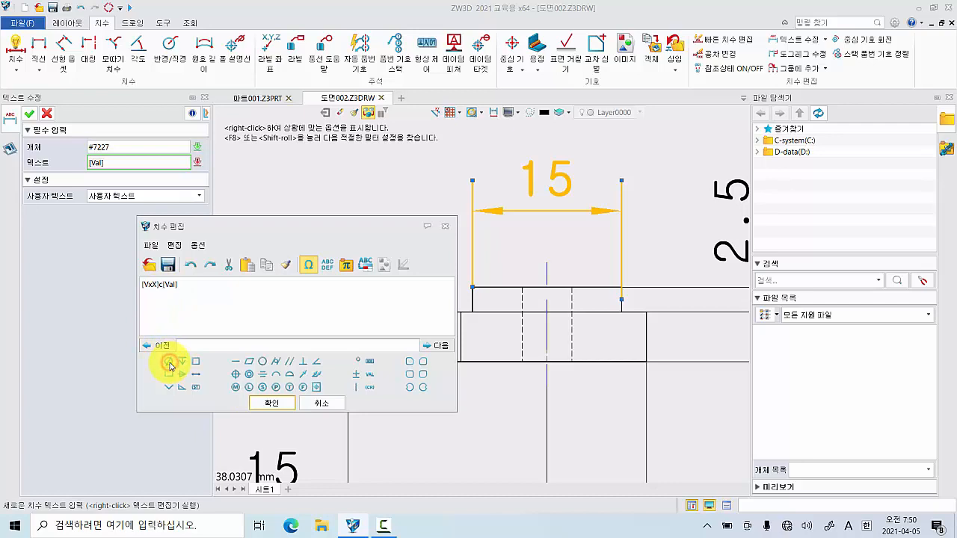
left_click(271, 405)
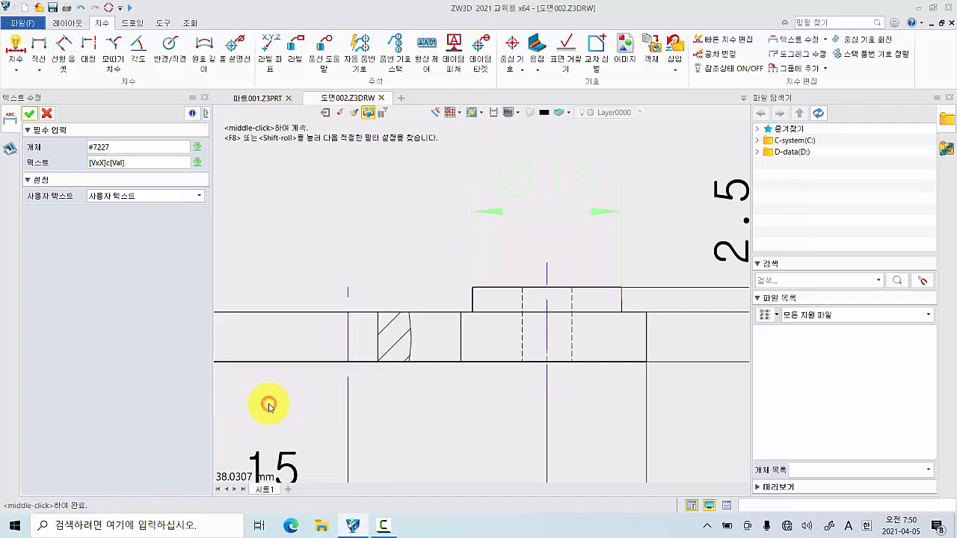
left_click(30, 115)
Dimension the outer diameter of the hub circle in the front view, placing the text freely to the circle's upper left
scroll(489, 223, "down", 4)
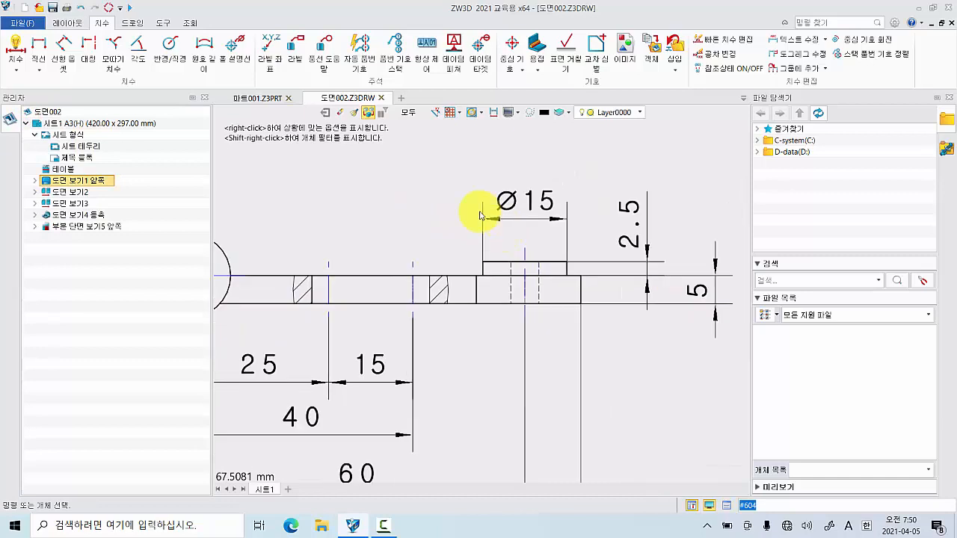
scroll(518, 233, "down", 3)
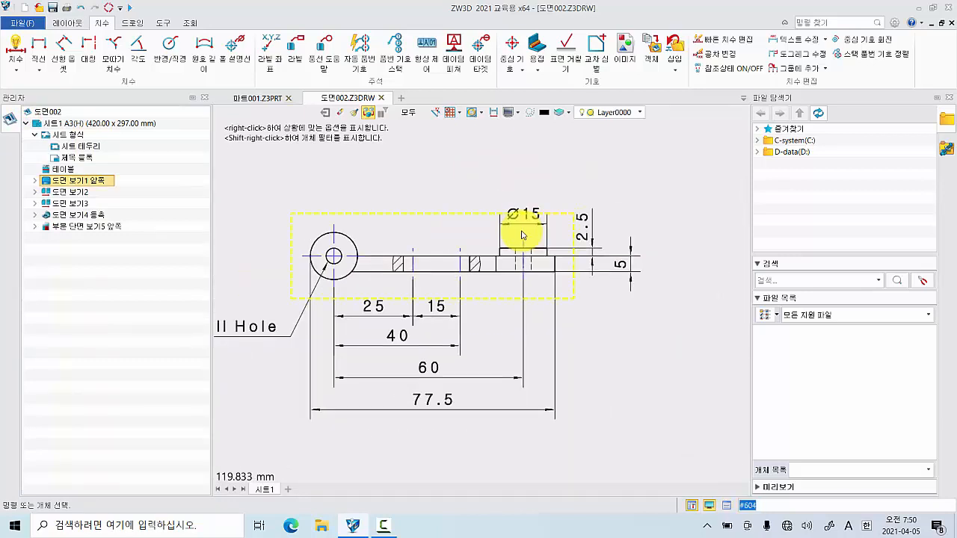
middle_click_drag(434, 239, 564, 288)
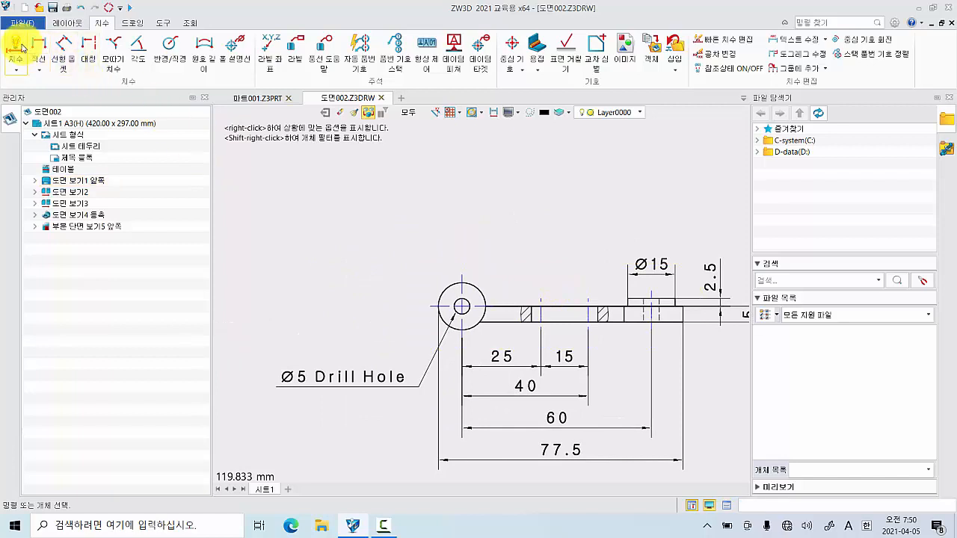
left_click(22, 47)
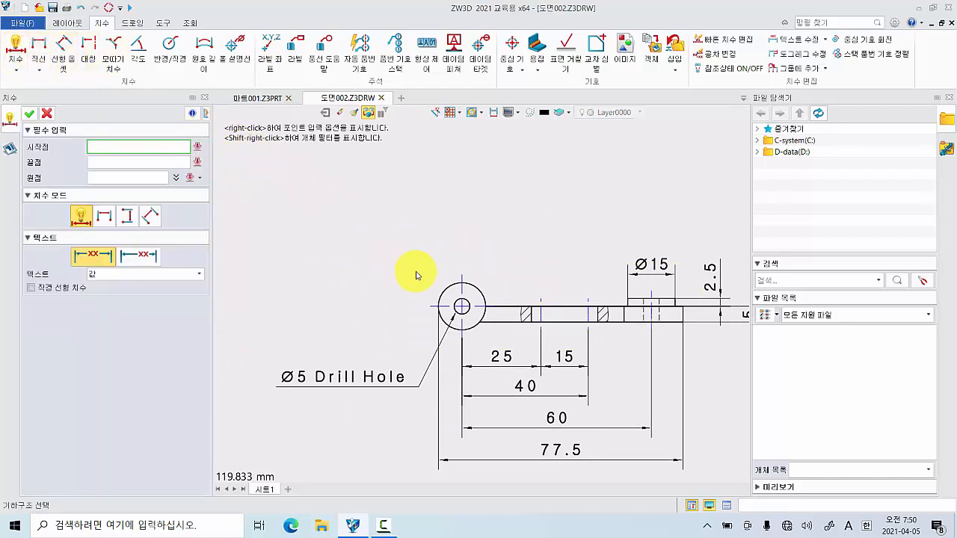
left_click(449, 292)
left_click(447, 292)
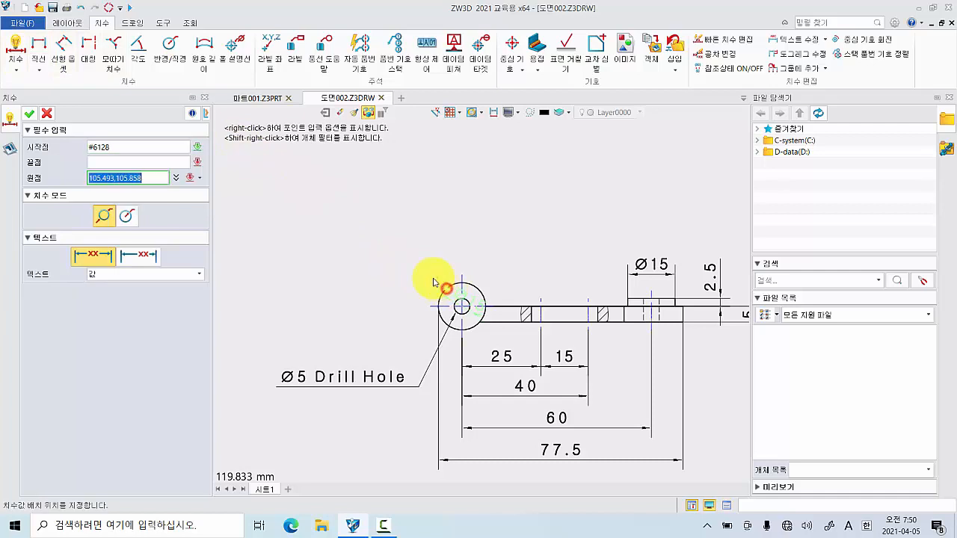
left_click(148, 258)
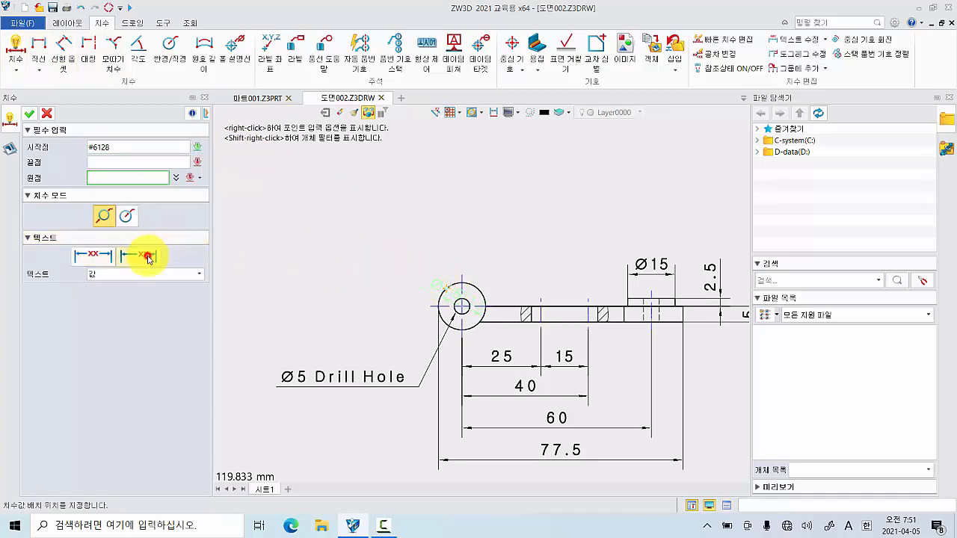
scroll(415, 271, "up", 3)
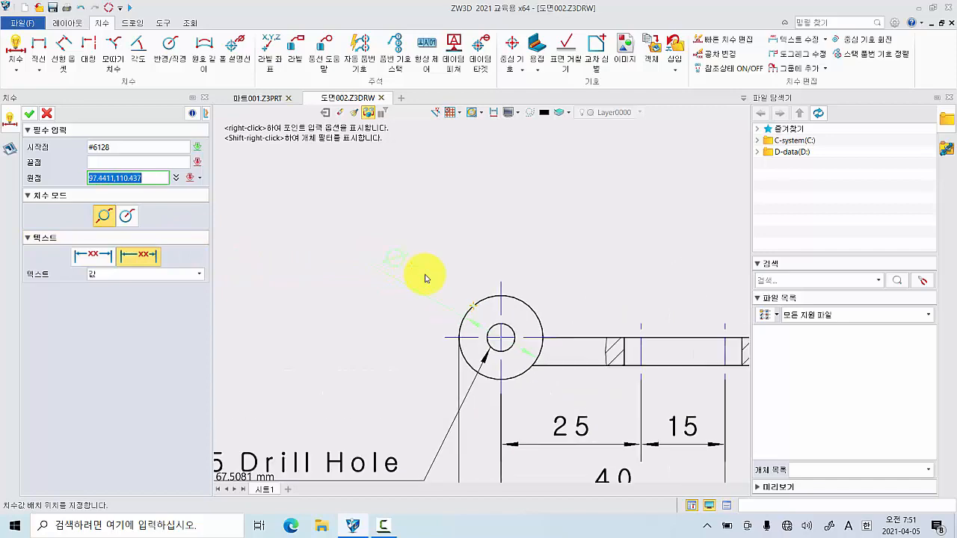
left_click(438, 283)
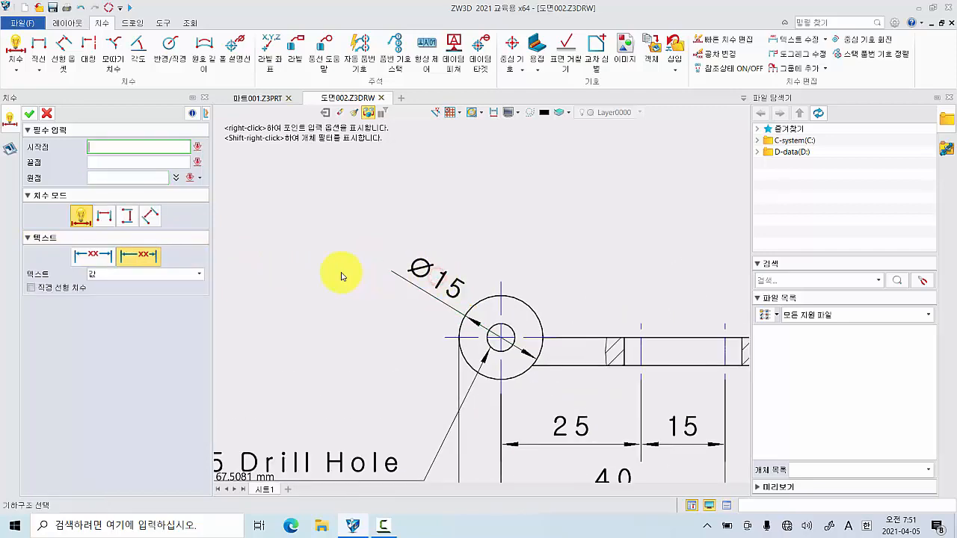
Move the side view slightly farther right and the front view slightly higher on the sheet
left_click(28, 116)
scroll(449, 271, "down", 8)
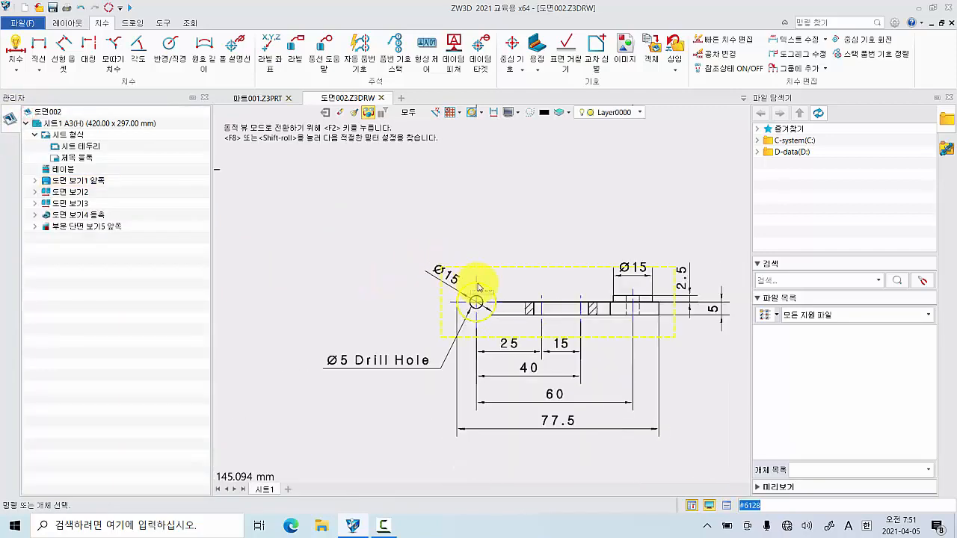
mouse_move(538, 297)
middle_mouse_down()
mouse_move(442, 338)
mouse_move(456, 358)
middle_mouse_up()
scroll(468, 329, "down", 1)
scroll(446, 342, "up", 1)
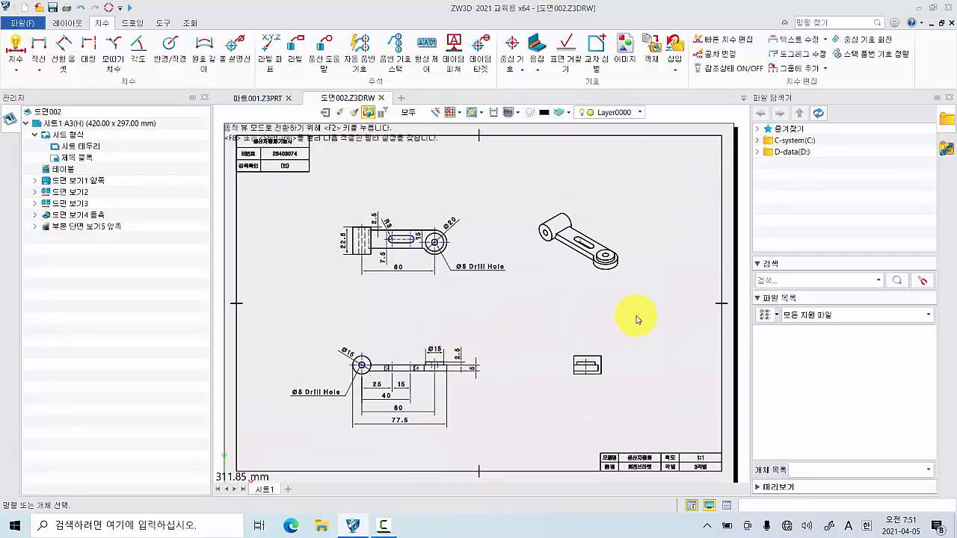
left_click(609, 370)
left_click_drag(609, 370, 628, 371)
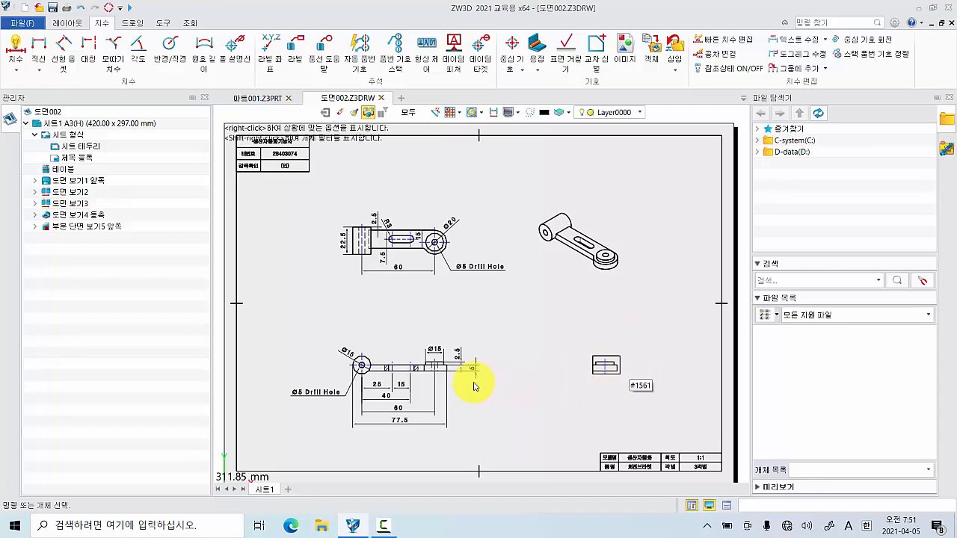
left_click_drag(410, 363, 400, 332)
left_click(626, 230)
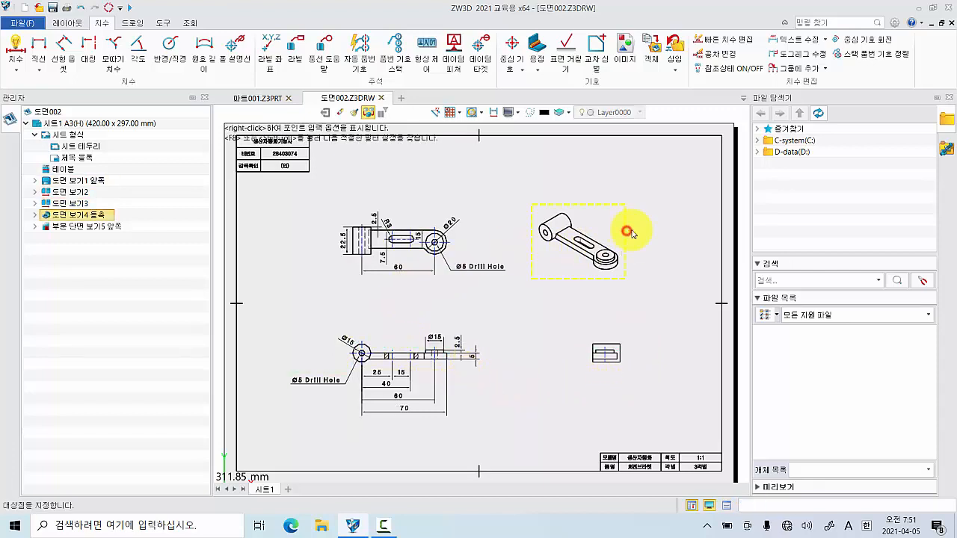
scroll(680, 298, "down", 2)
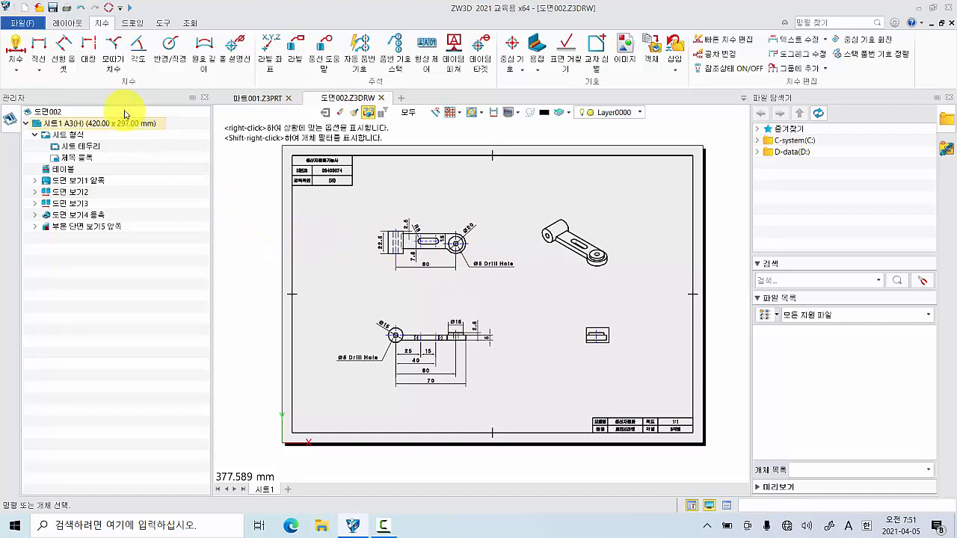
Set up printing of the current sheet on A3 paper in landscape orientation and preview the printout
left_click(24, 23)
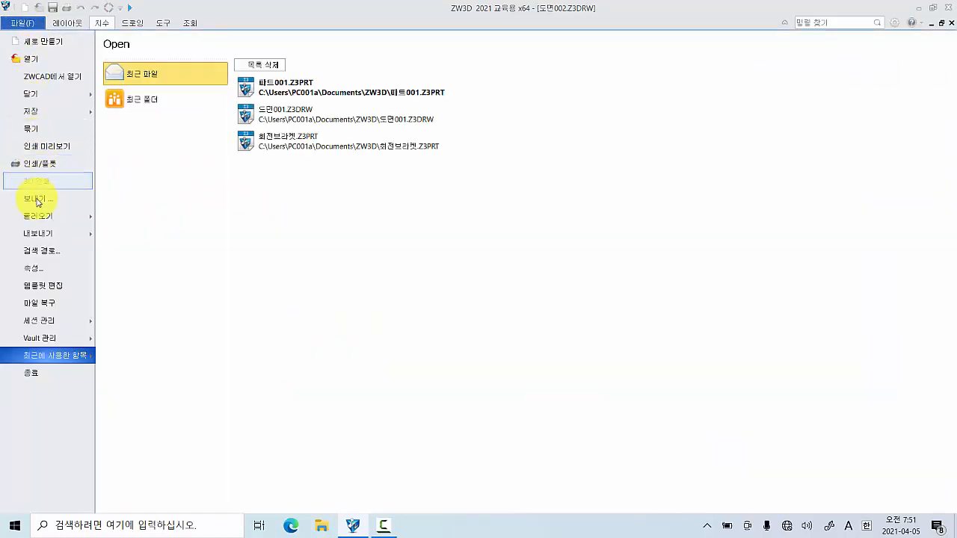
left_click(34, 169)
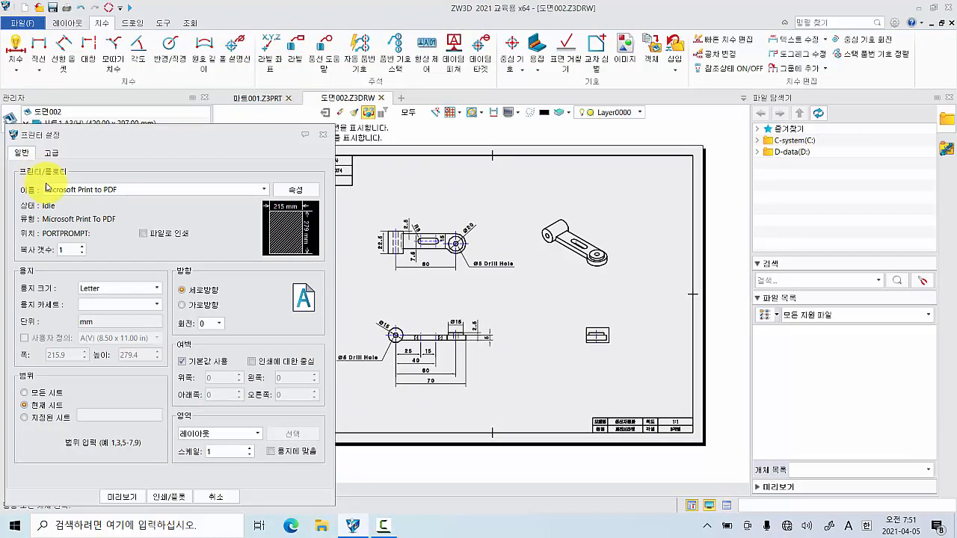
left_click_drag(98, 138, 147, 61)
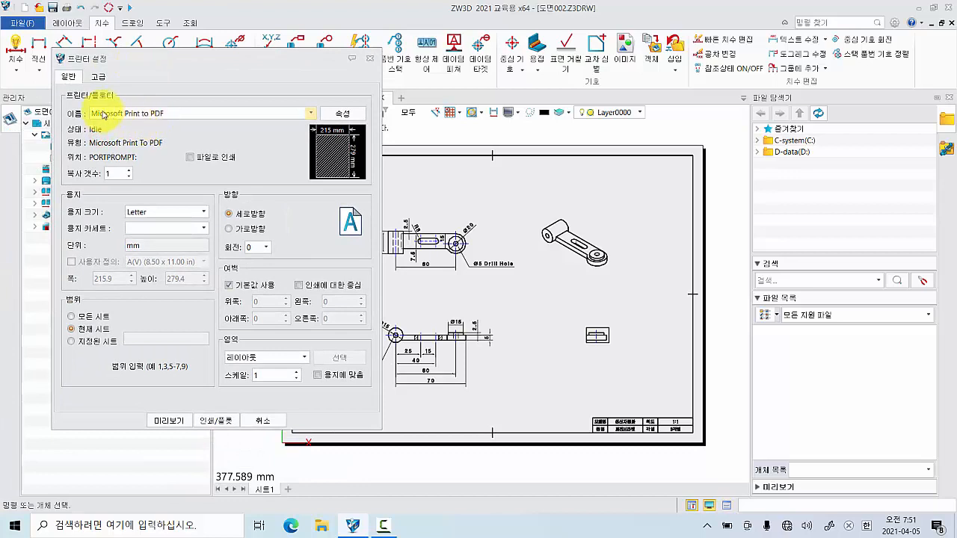
left_click(149, 213)
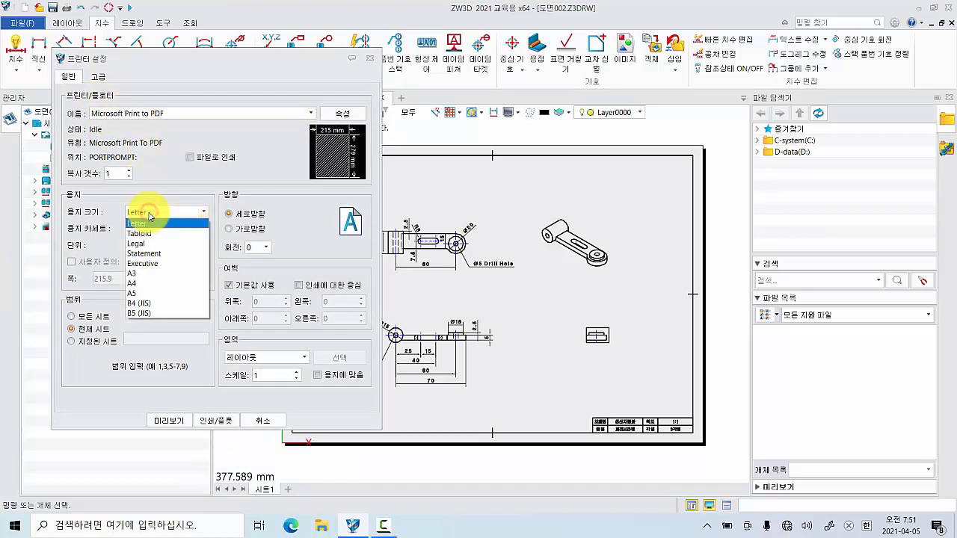
left_click(147, 278)
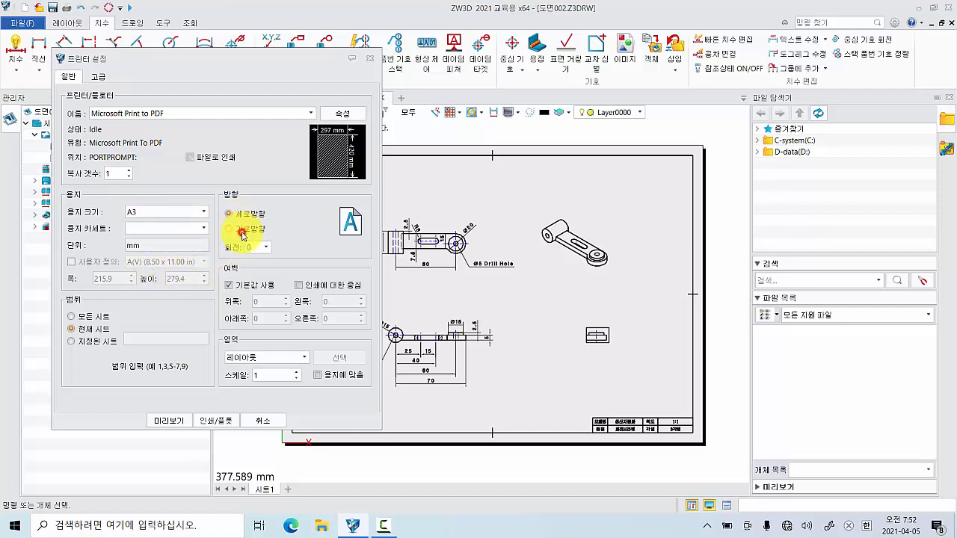
left_click(242, 235)
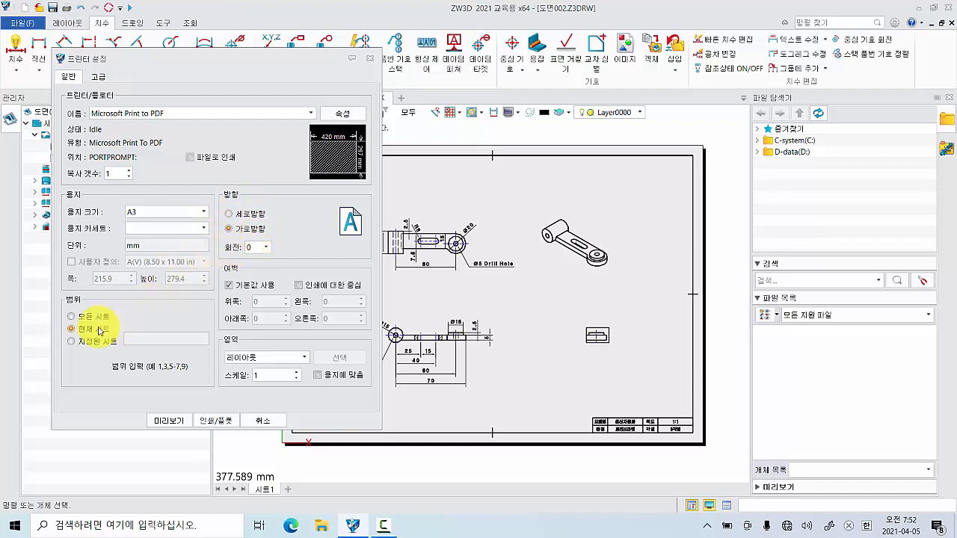
left_click(177, 422)
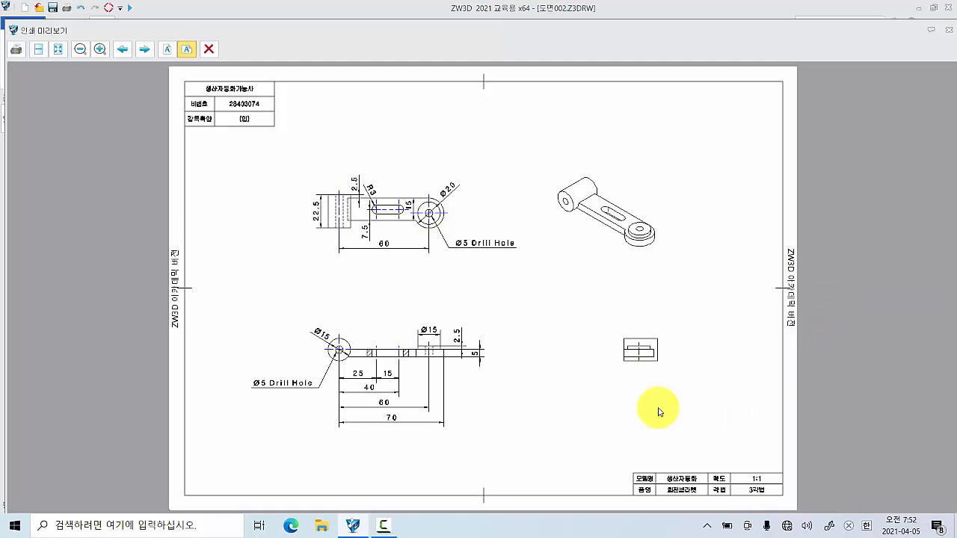
left_click(16, 50)
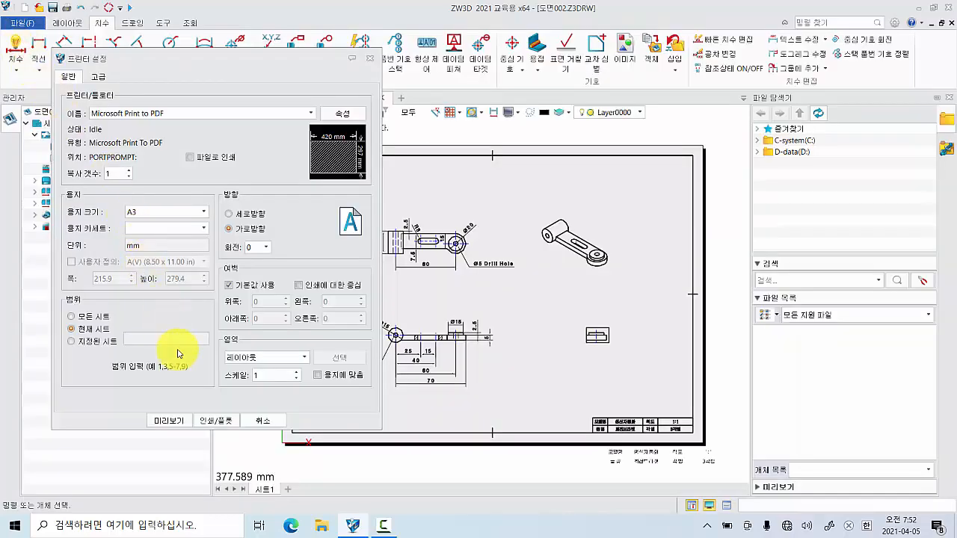
Start printing the sheet with Microsoft Print to PDF, cancel saving the output file and dismiss the notices
left_click(217, 422)
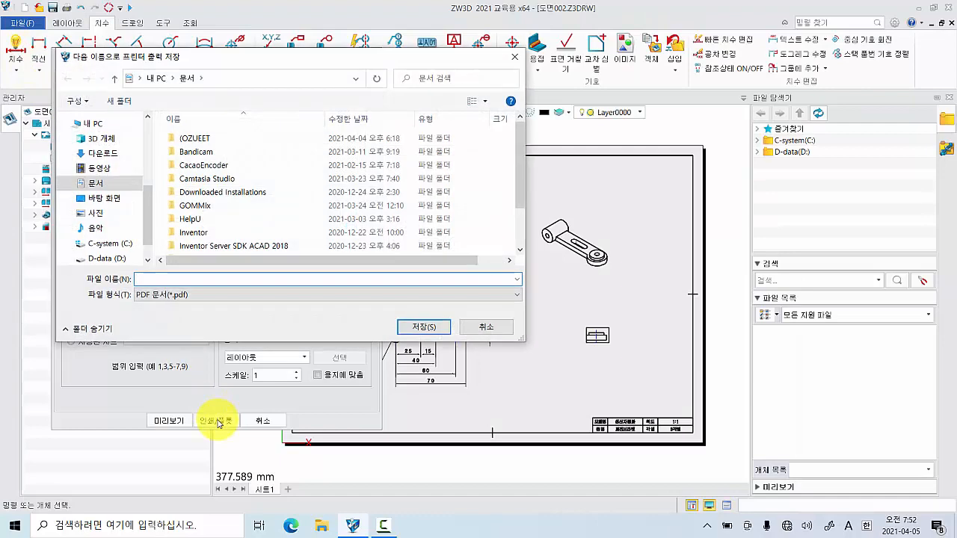
left_click(486, 327)
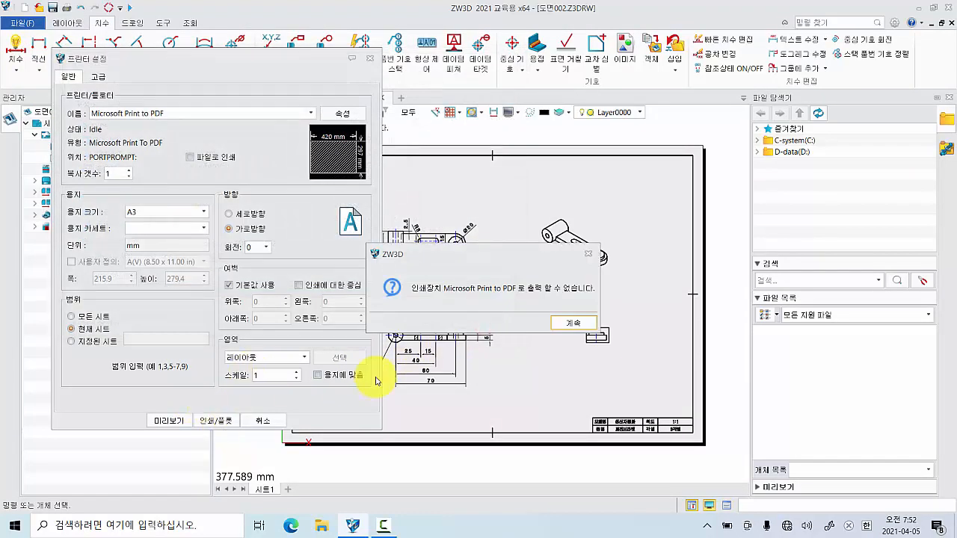
left_click(576, 323)
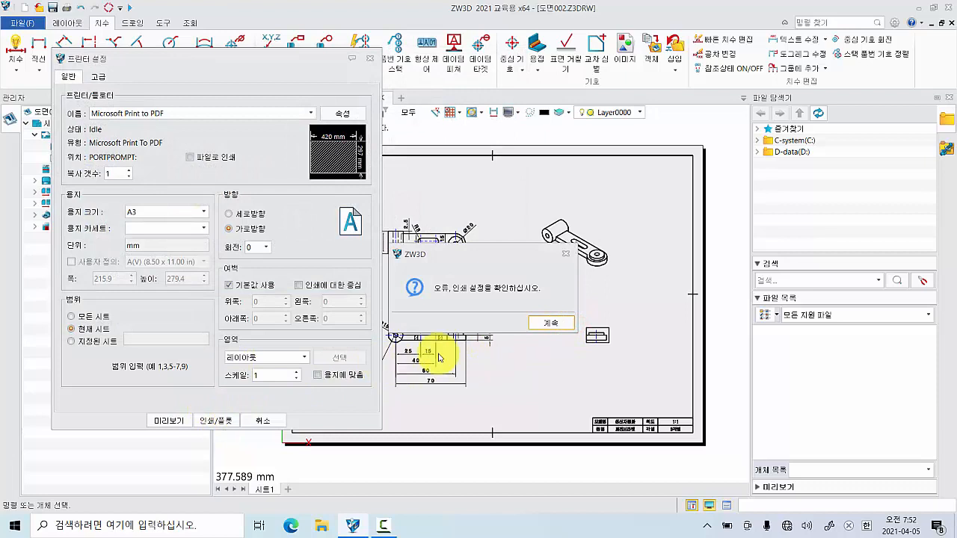
left_click(551, 323)
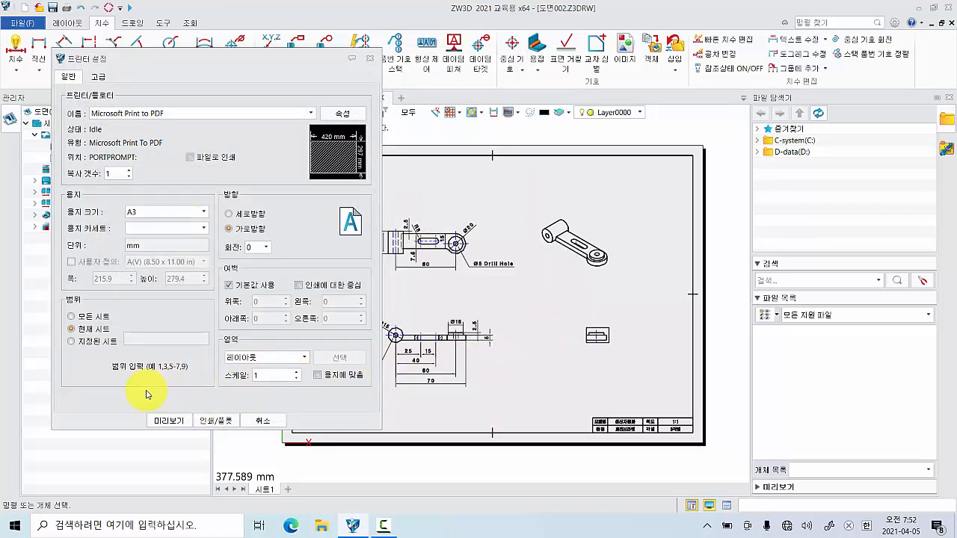